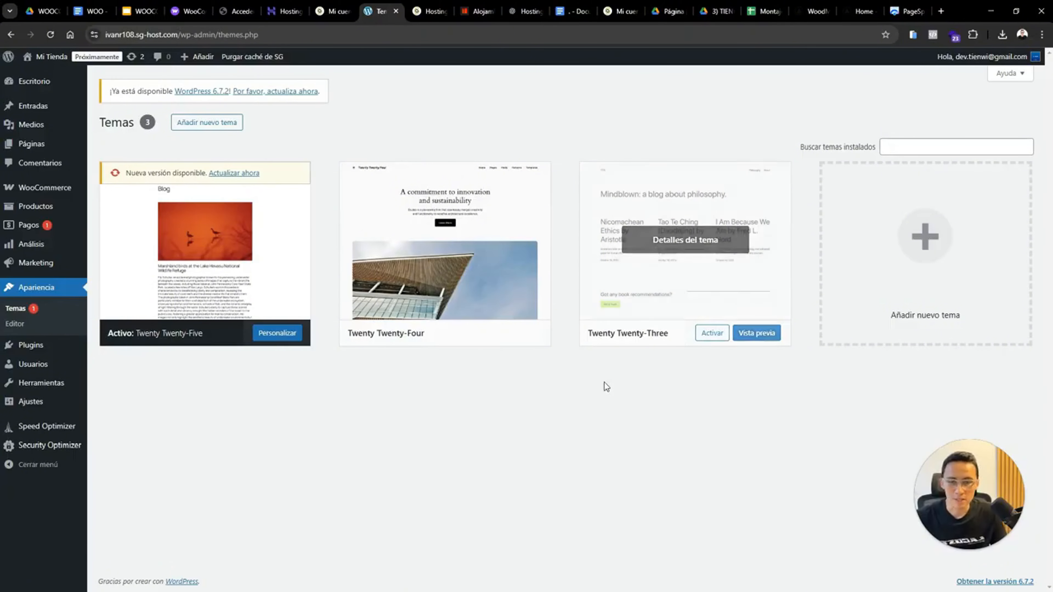
Open the page for adding new WordPress themes and browse the popular themes
{"action": "left_click", "coordinate": [210, 122]}
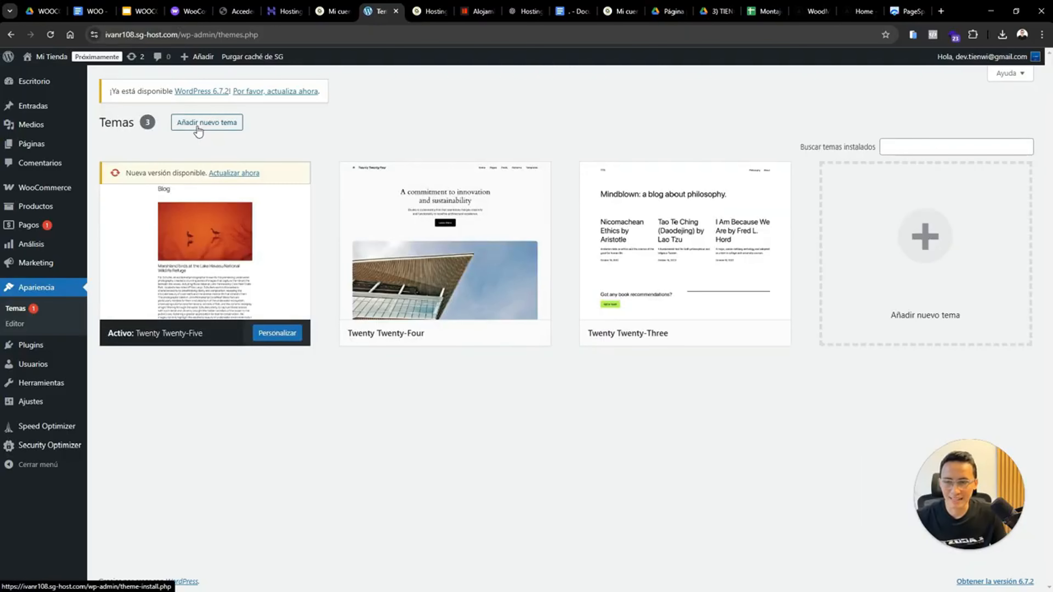
{"action": "left_click", "coordinate": [198, 127]}
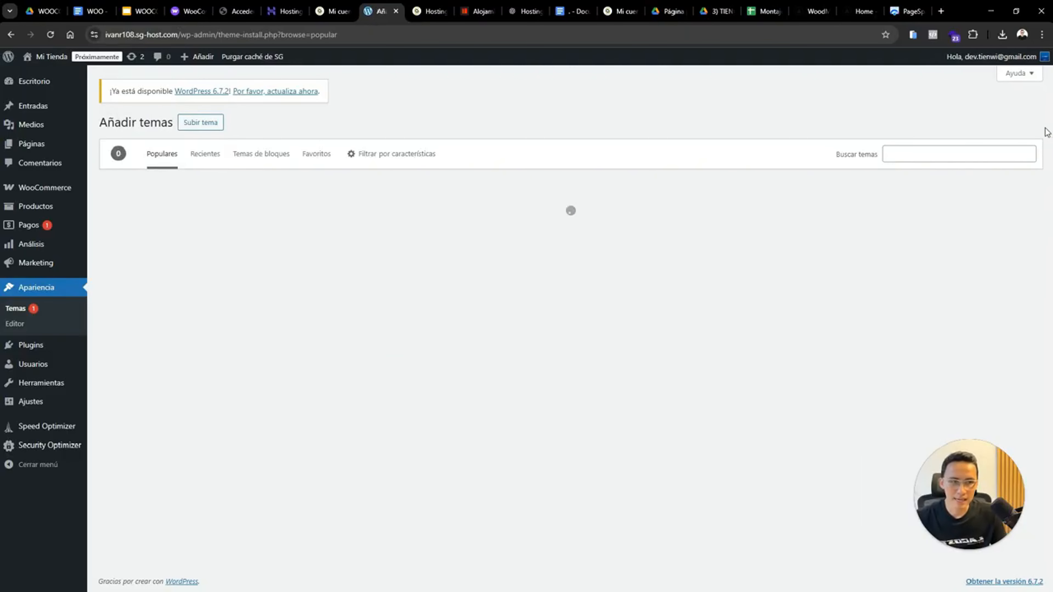
{"action": "scroll", "coordinate": [866, 114], "scroll_direction": "down", "scroll_amount": 1}
{"action": "scroll", "coordinate": [866, 114], "scroll_direction": "down", "scroll_amount": 15}
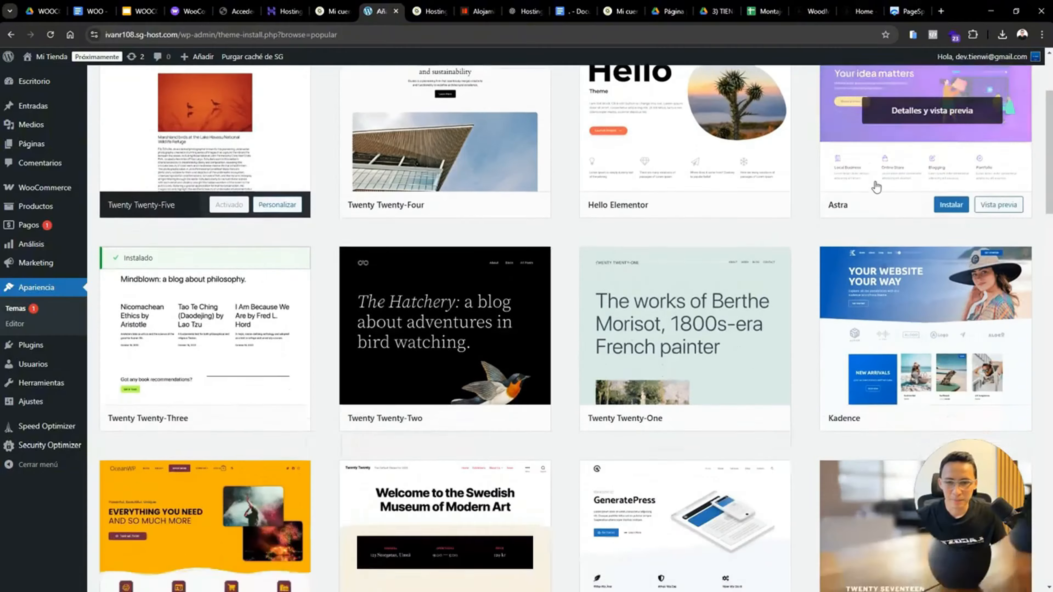
{"action": "scroll", "coordinate": [877, 185], "scroll_direction": "up", "scroll_amount": 15}
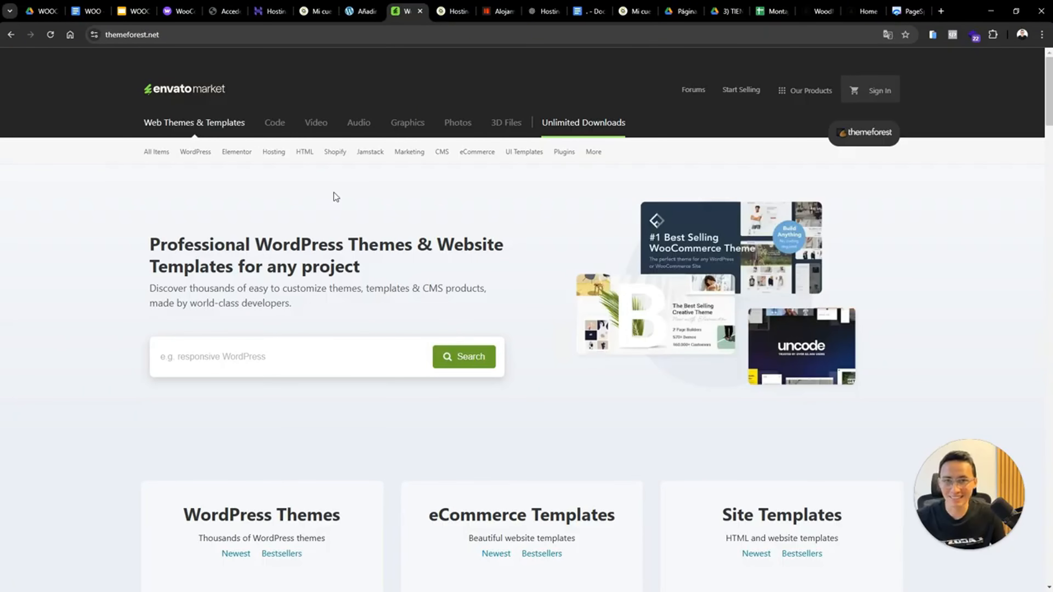
On ThemeForest, open the WordPress eCommerce theme category and look over its featured and weekly bestselling themes
{"action": "mouse_move", "coordinate": [200, 154]}
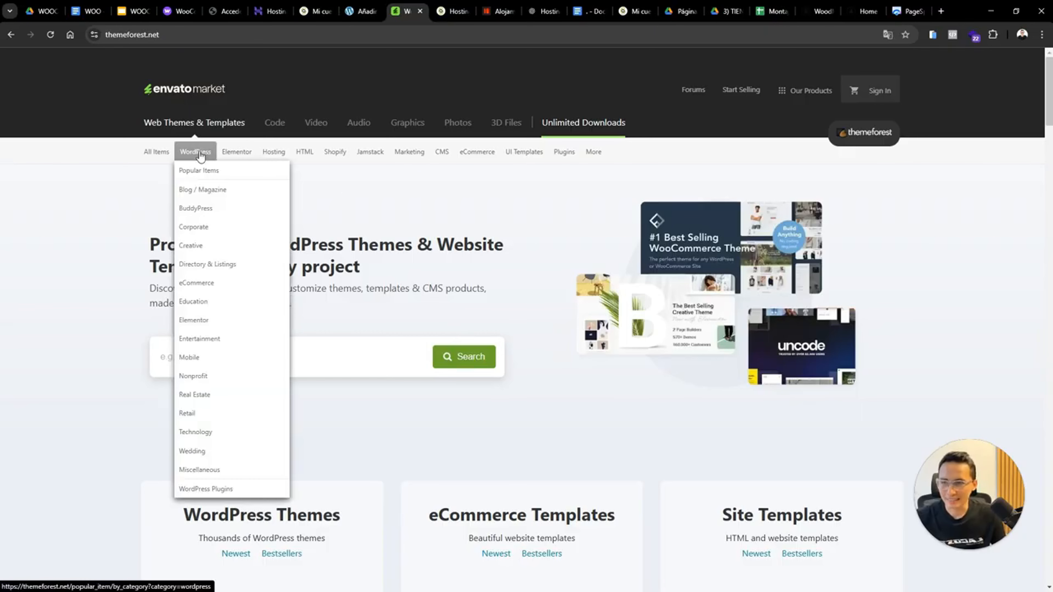
{"action": "left_click", "coordinate": [202, 283]}
{"action": "scroll", "coordinate": [102, 271], "scroll_direction": "down", "scroll_amount": 5}
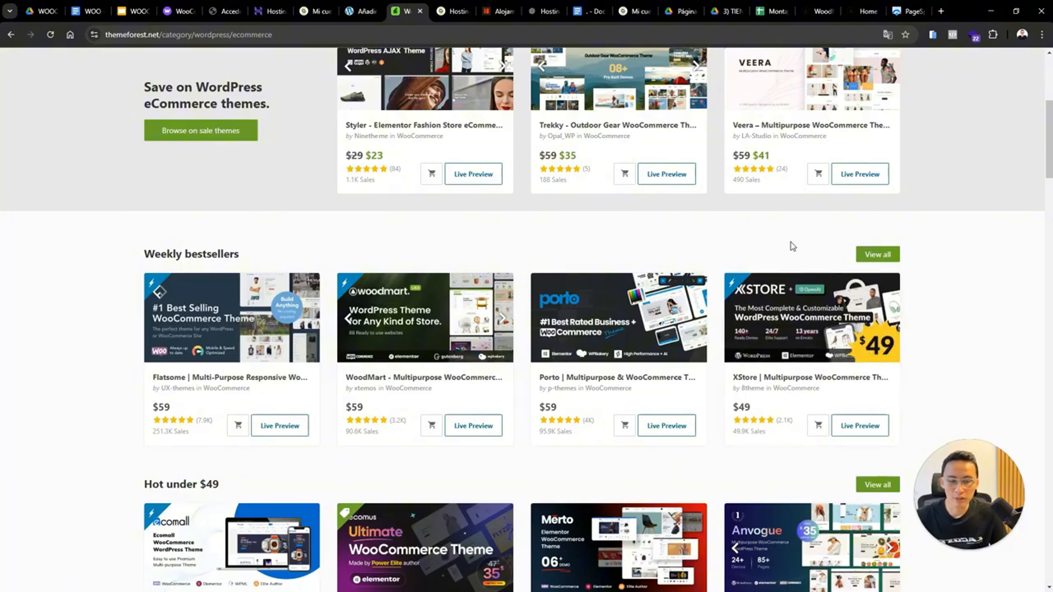
{"action": "scroll", "coordinate": [793, 246], "scroll_direction": "up", "scroll_amount": 6}
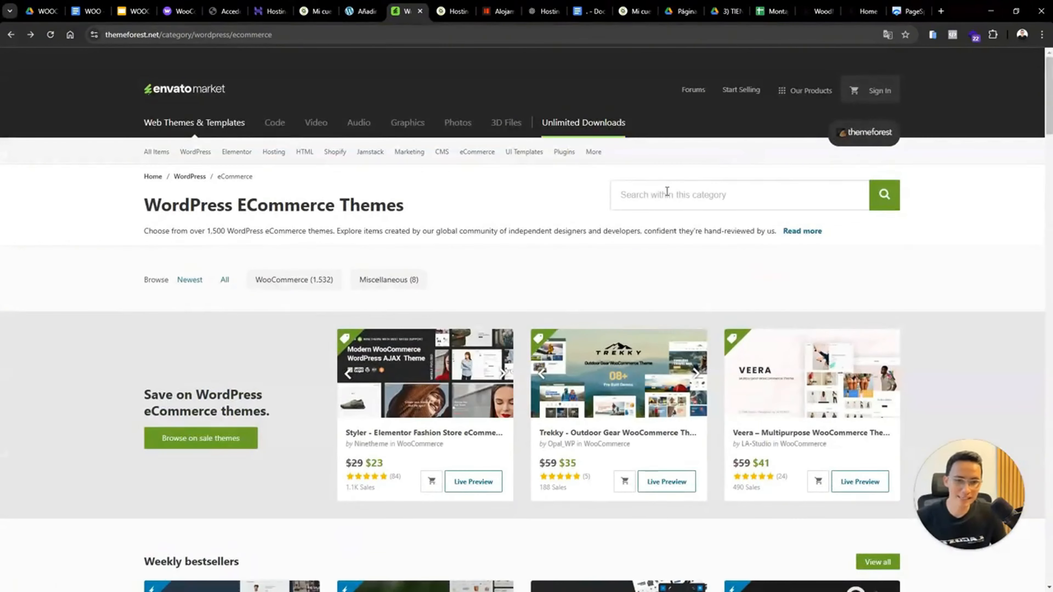
Search the WordPress eCommerce category for "ecommerce" and sort the results by best sellers
{"action": "left_click", "coordinate": [668, 191]}
{"action": "type", "text": "eco"}
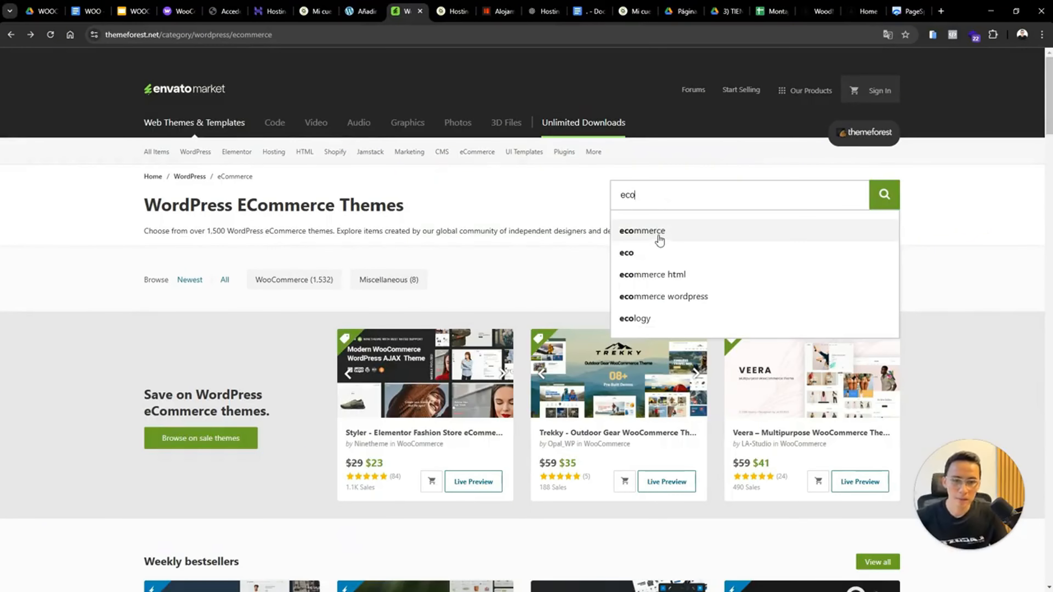
{"action": "type", "text": "mmercer"}
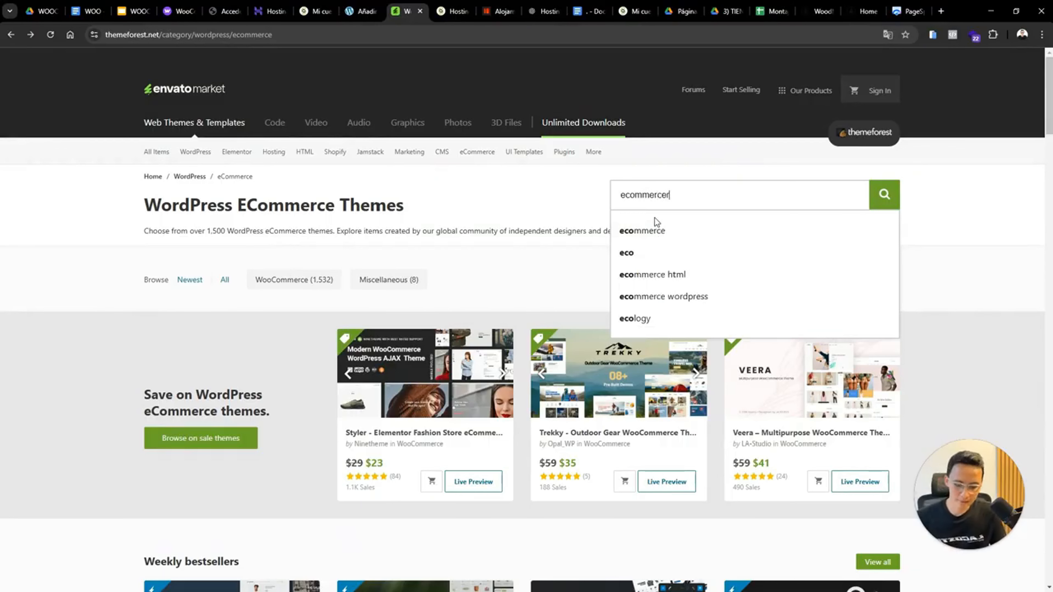
{"action": "key", "text": "BackSpace"}
{"action": "key", "text": "Return"}
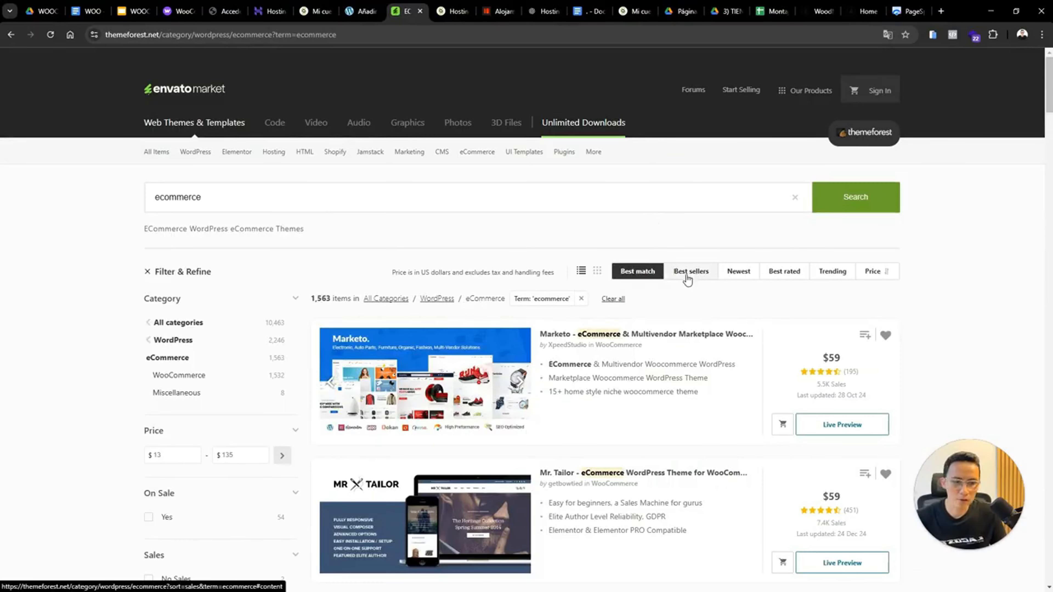
{"action": "left_click", "coordinate": [688, 280]}
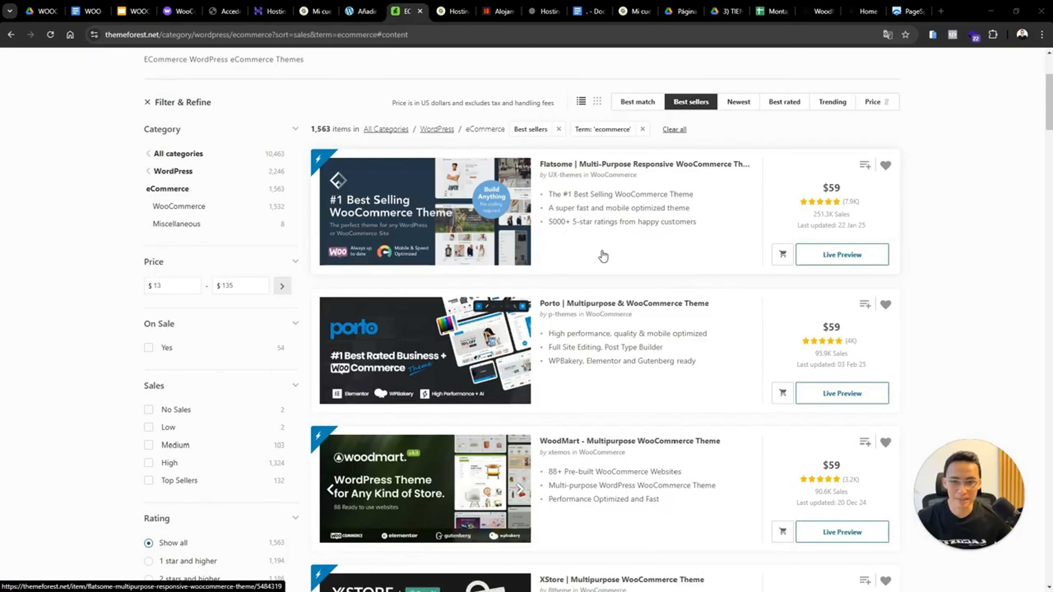
Open the Flatsome theme's item page in a new tab and launch its live preview
{"action": "right_click", "coordinate": [394, 212]}
{"action": "left_click", "coordinate": [423, 218]}
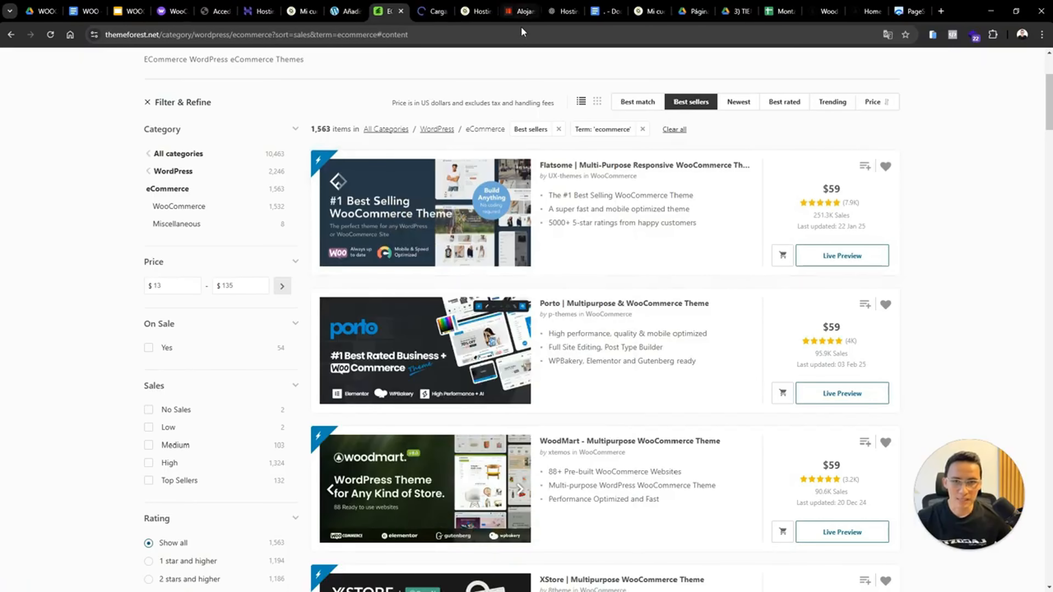
{"action": "left_click", "coordinate": [428, 13]}
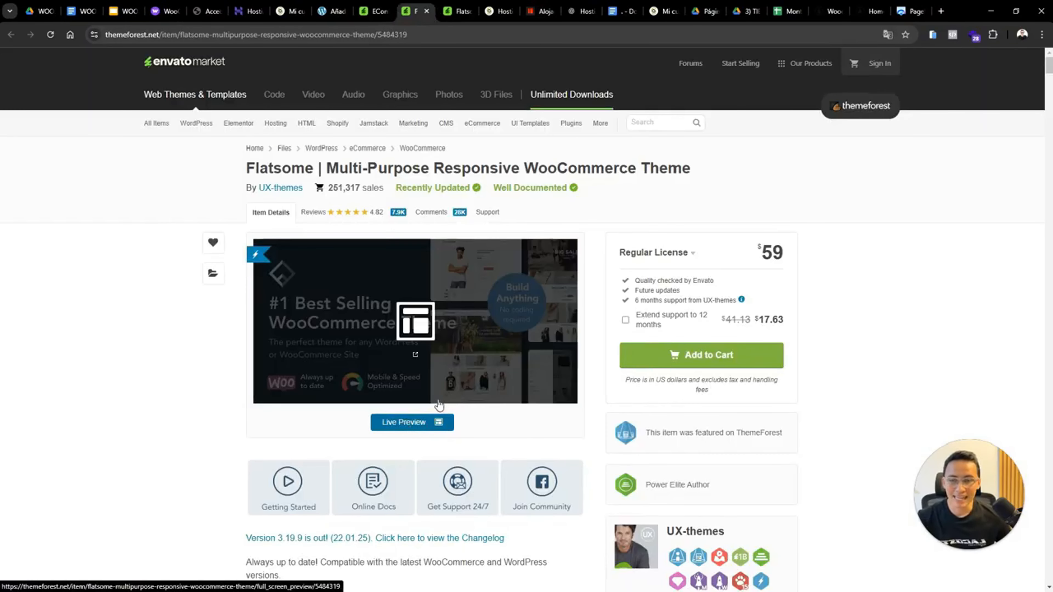
{"action": "left_click", "coordinate": [432, 424]}
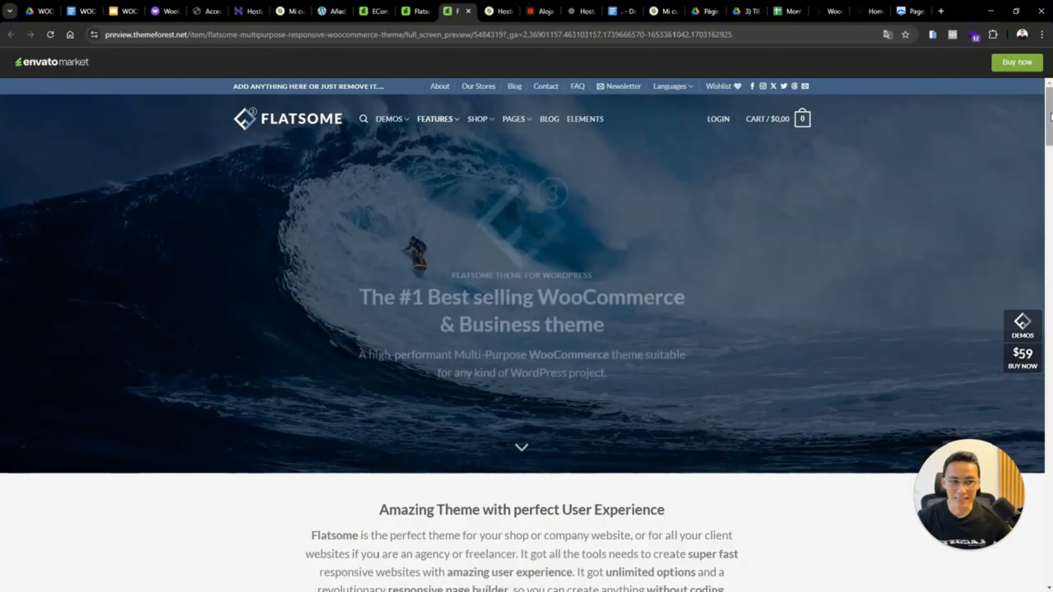
Find the shop demos in the Flatsome preview and open the Classic Shop demo in a new tab
{"action": "left_click_drag", "start_coordinate": [1050, 113], "coordinate": [1046, 251]}
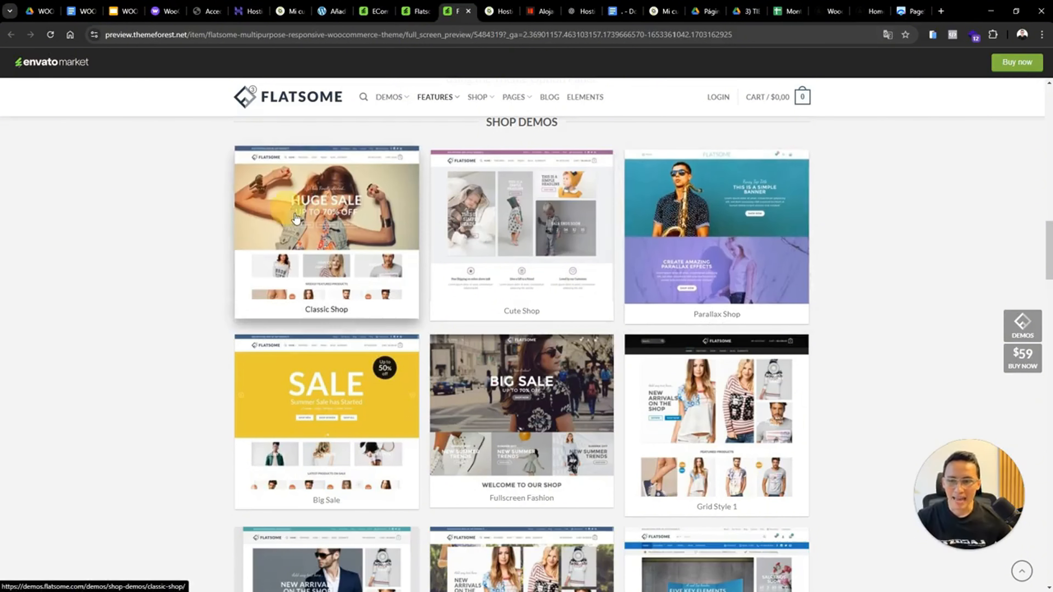
{"action": "middle_click", "coordinate": [295, 204]}
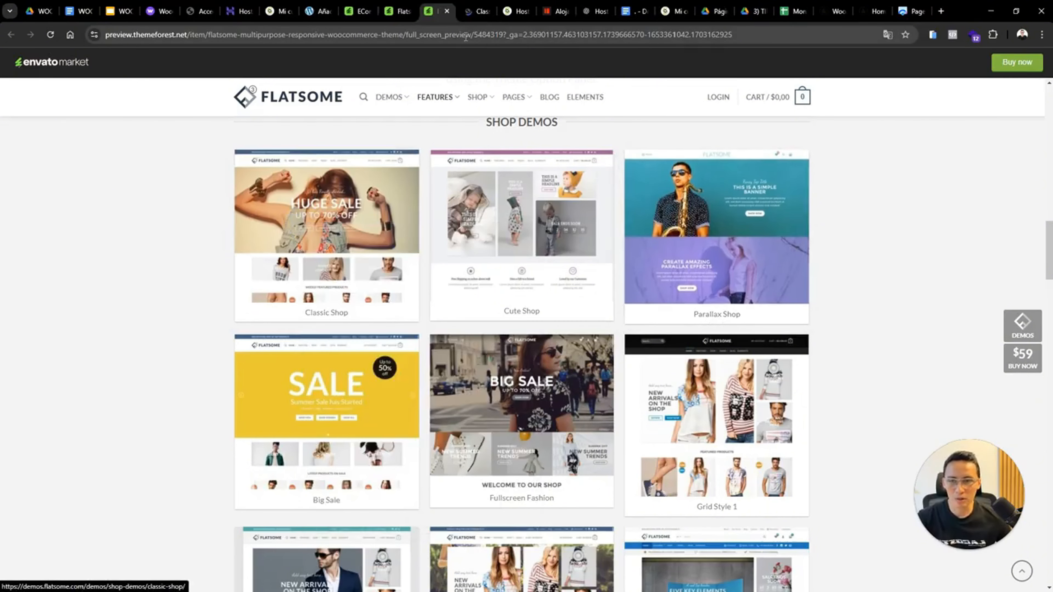
{"action": "left_click", "coordinate": [473, 17]}
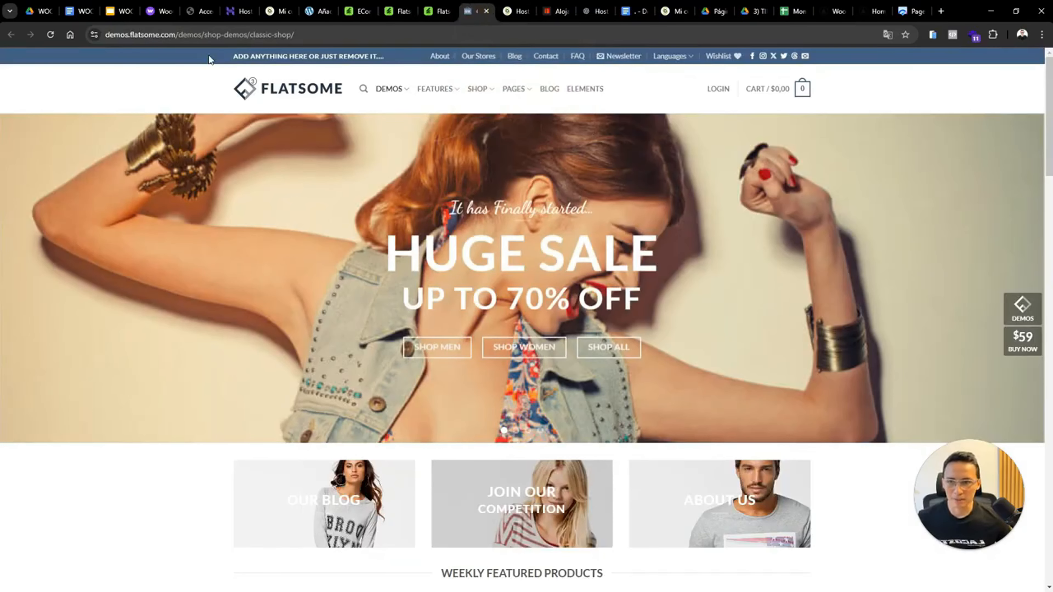
Copy the Classic Shop demo's URL and analyze it in PageSpeed Insights
{"action": "left_click", "coordinate": [197, 40]}
{"action": "left_click", "coordinate": [308, 319]}
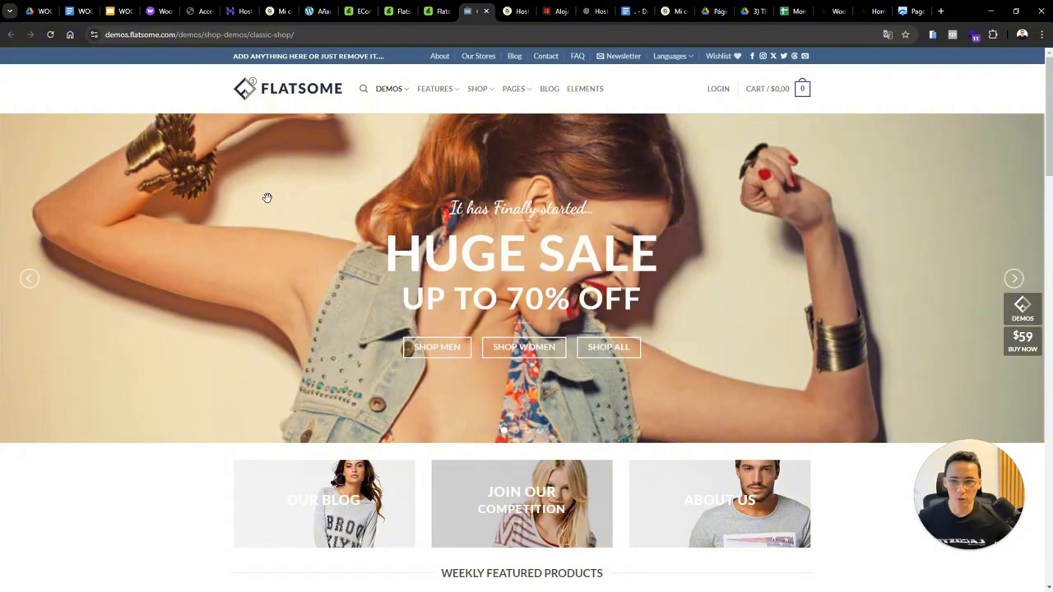
{"action": "left_click", "coordinate": [176, 40]}
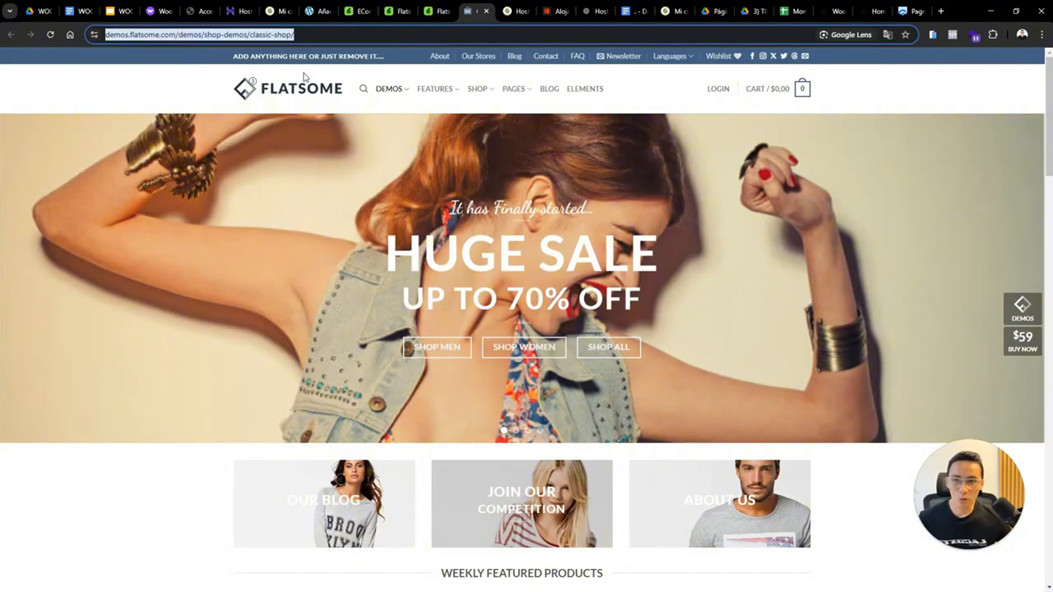
{"action": "key", "text": "ctrl+c"}
{"action": "key", "text": "ctrl+9"}
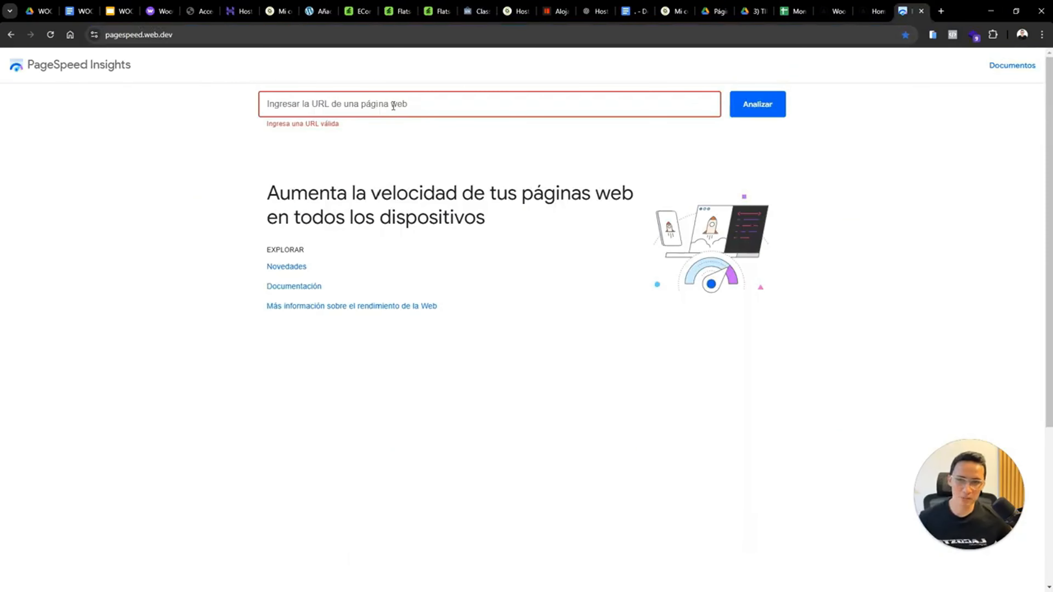
{"action": "left_click", "coordinate": [377, 100]}
{"action": "key", "text": "ctrl+v"}
{"action": "left_click", "coordinate": [745, 111]}
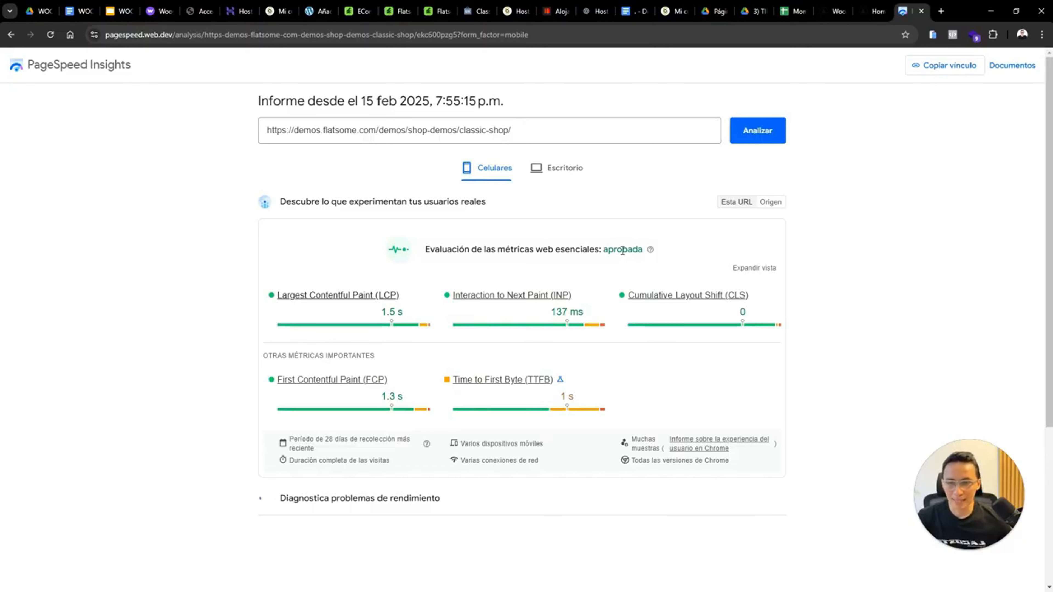
Examine the Classic Shop demo's mobile report, covering the core web vitals and the performance diagnosis scores
{"action": "scroll", "coordinate": [794, 307], "scroll_direction": "down", "scroll_amount": 2}
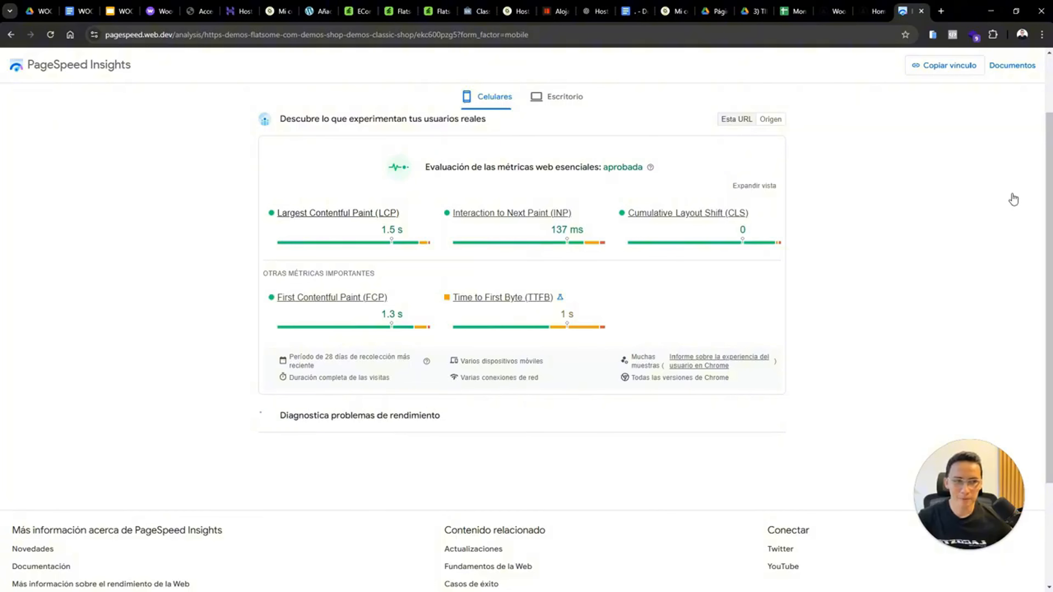
{"action": "scroll", "coordinate": [1014, 199], "scroll_direction": "down", "scroll_amount": 5}
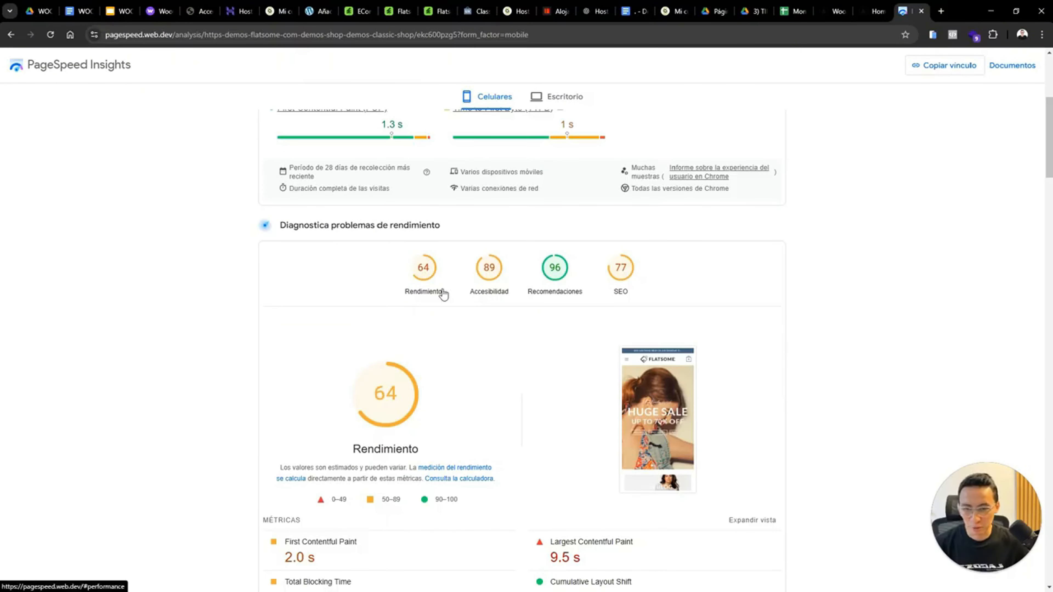
{"action": "scroll", "coordinate": [423, 281], "scroll_direction": "up", "scroll_amount": 7}
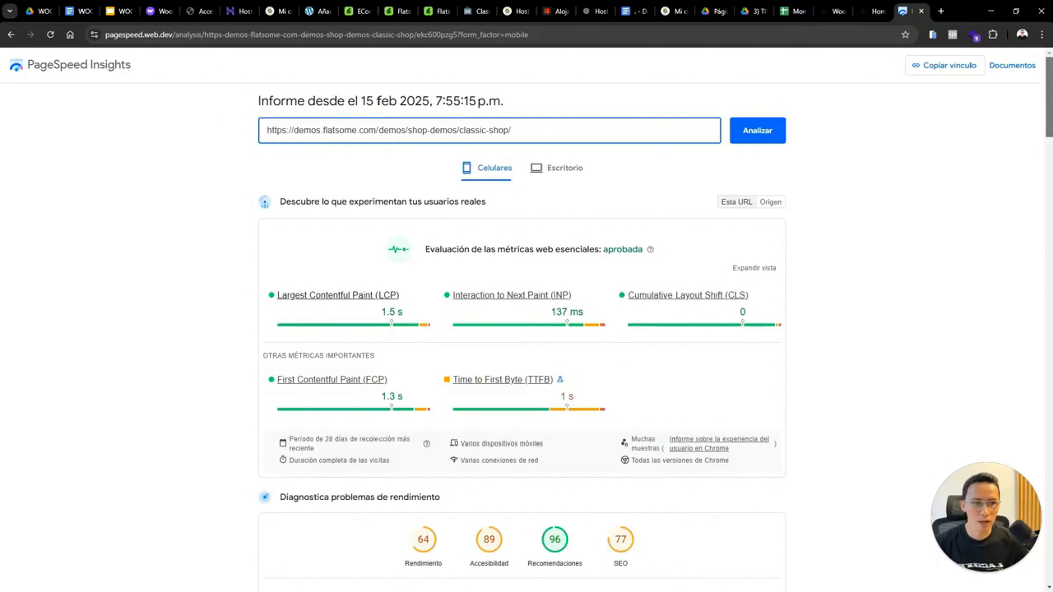
{"action": "scroll", "coordinate": [540, 267], "scroll_direction": "down", "scroll_amount": 8}
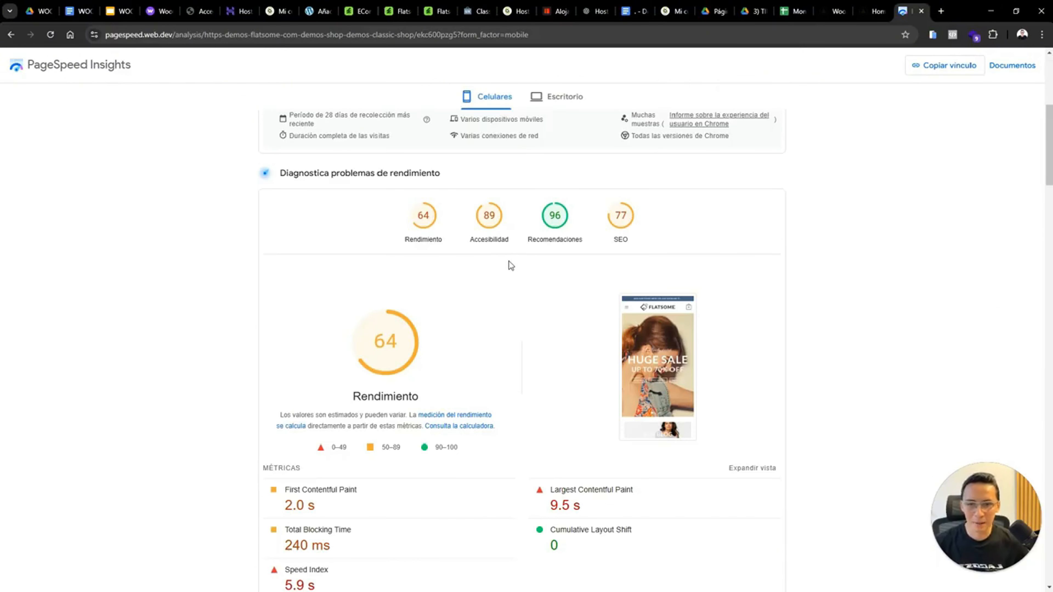
{"action": "left_click_drag", "start_coordinate": [1049, 166], "coordinate": [1018, 129]}
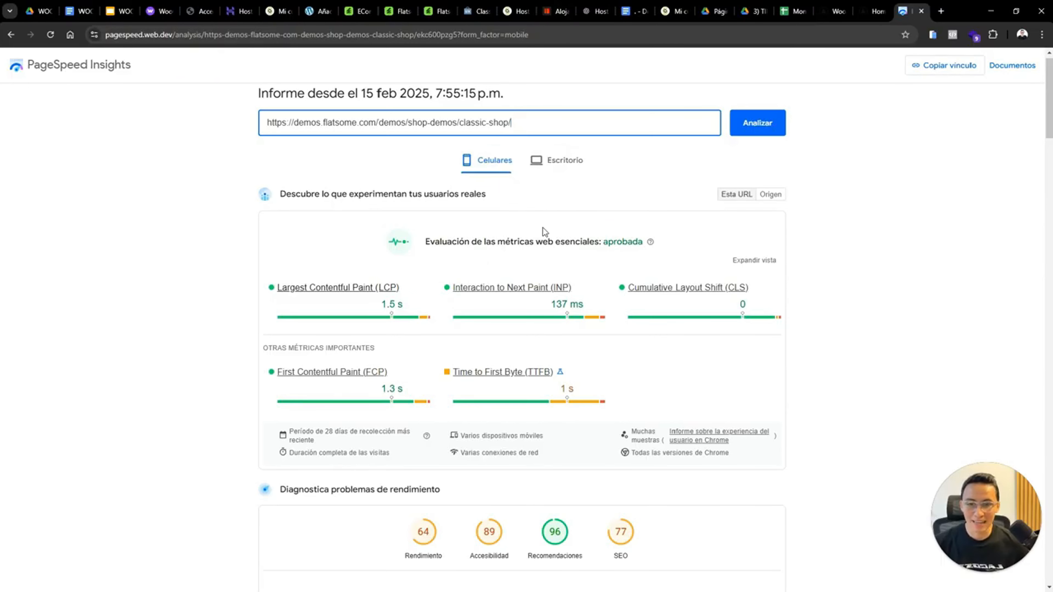
Return to the ThemeForest best sellers results, open the WoodMart theme in a new tab and launch its live preview
{"action": "left_click", "coordinate": [438, 12]}
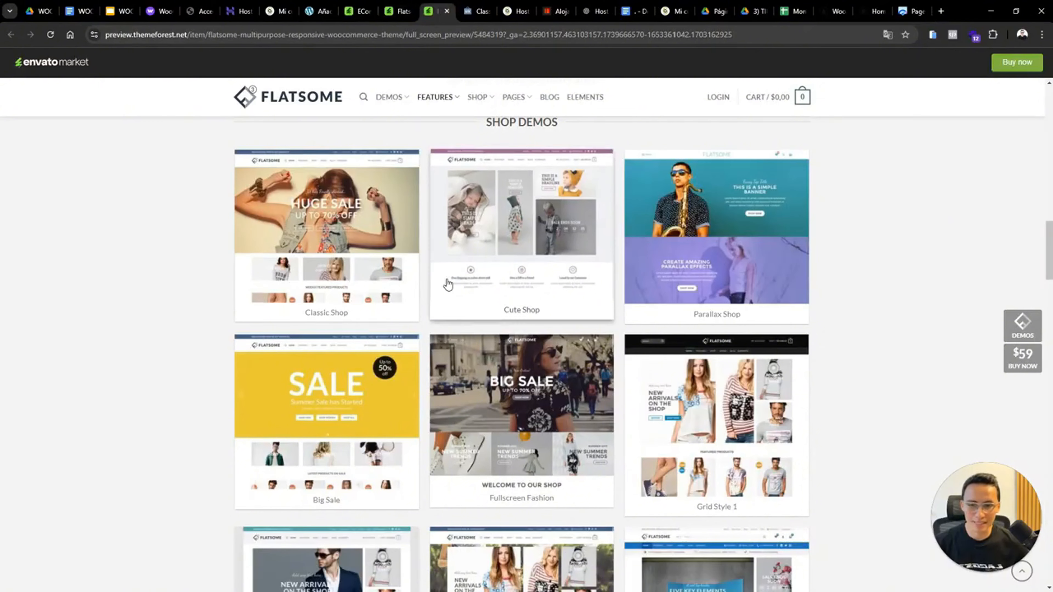
{"action": "left_click", "coordinate": [361, 11]}
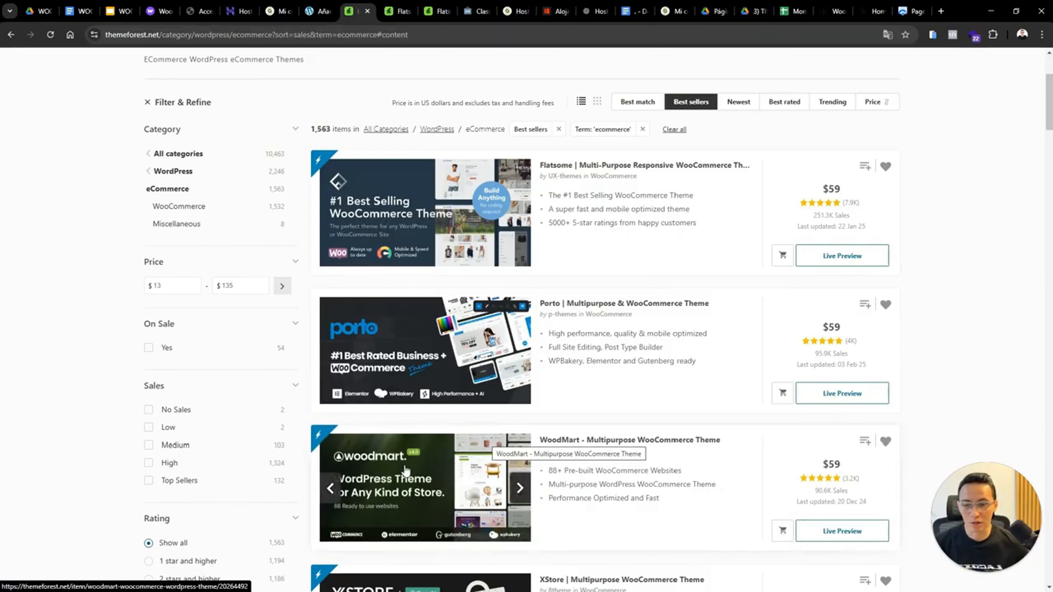
{"action": "right_click", "coordinate": [430, 162]}
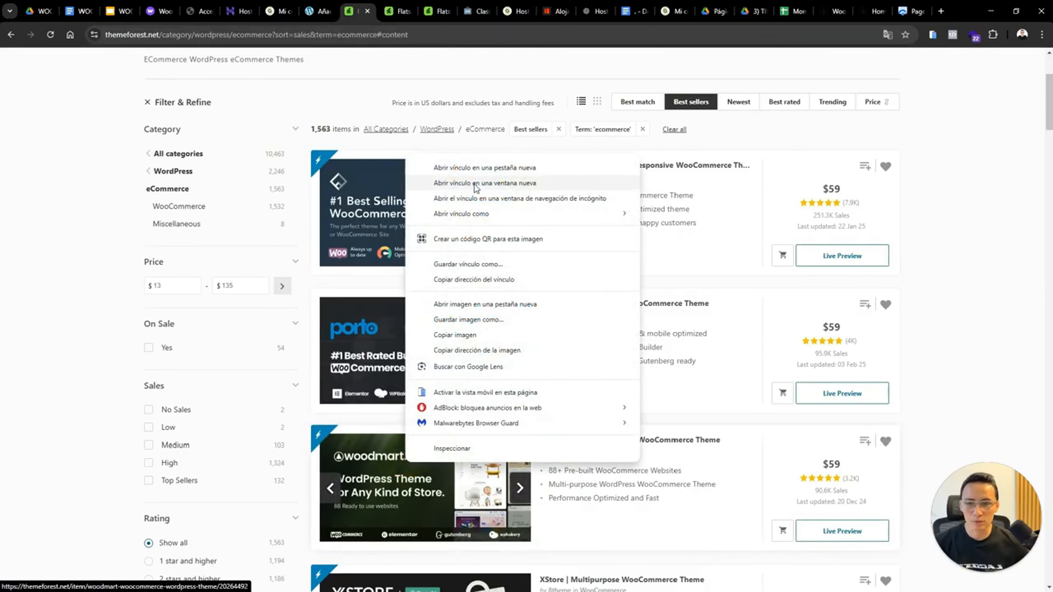
{"action": "left_click", "coordinate": [456, 169]}
{"action": "left_click", "coordinate": [379, 12]}
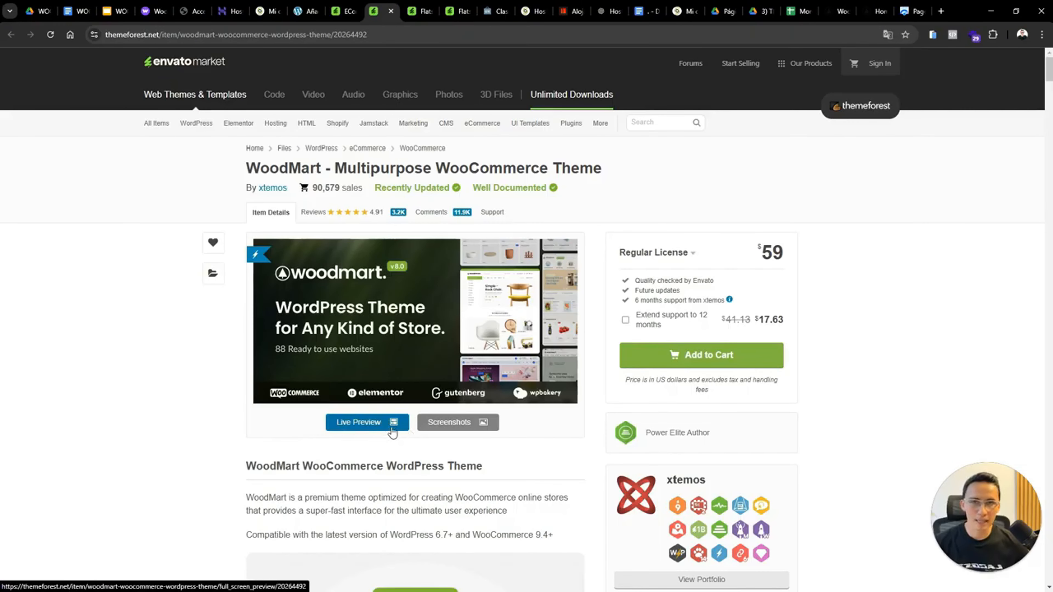
{"action": "left_click", "coordinate": [375, 423]}
Find the prebuilt websites in the WoodMart preview and open the Makeup demo in a new tab
{"action": "left_click_drag", "start_coordinate": [1049, 112], "coordinate": [1043, 170]}
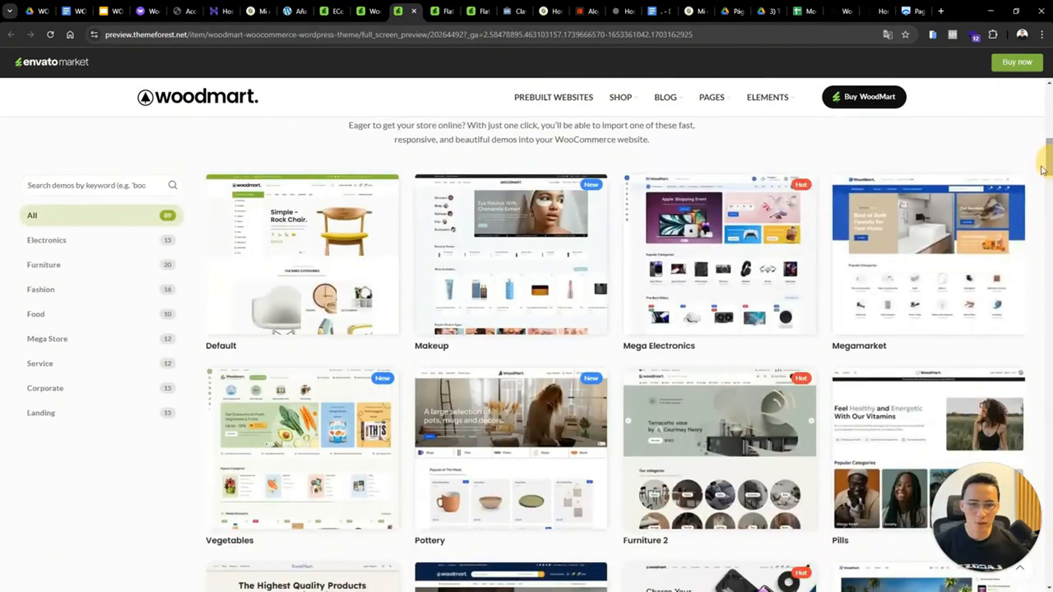
{"action": "right_click", "coordinate": [521, 222]}
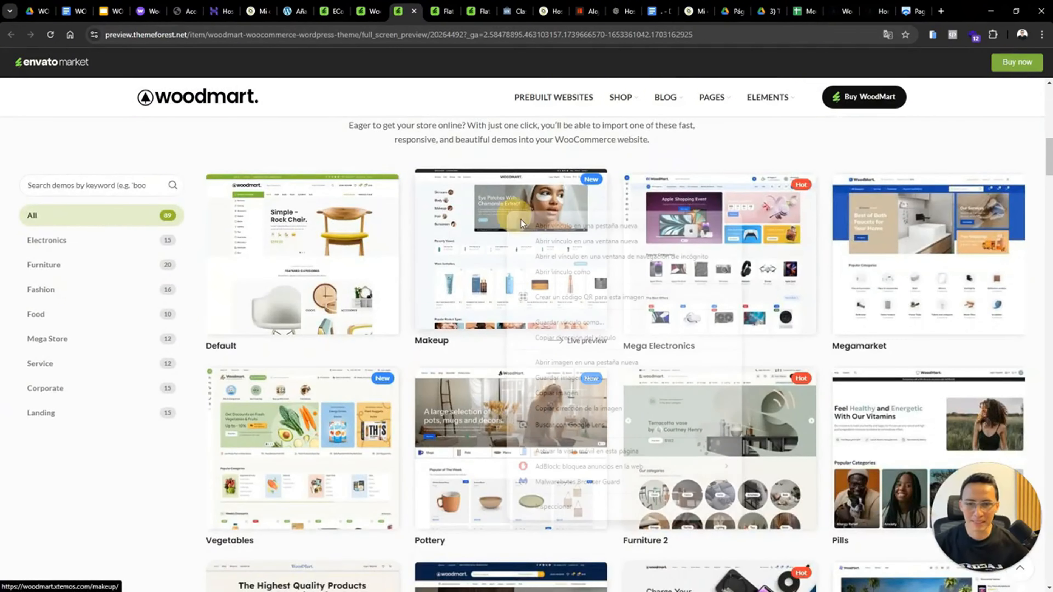
{"action": "left_click", "coordinate": [526, 226]}
{"action": "left_click", "coordinate": [417, 14]}
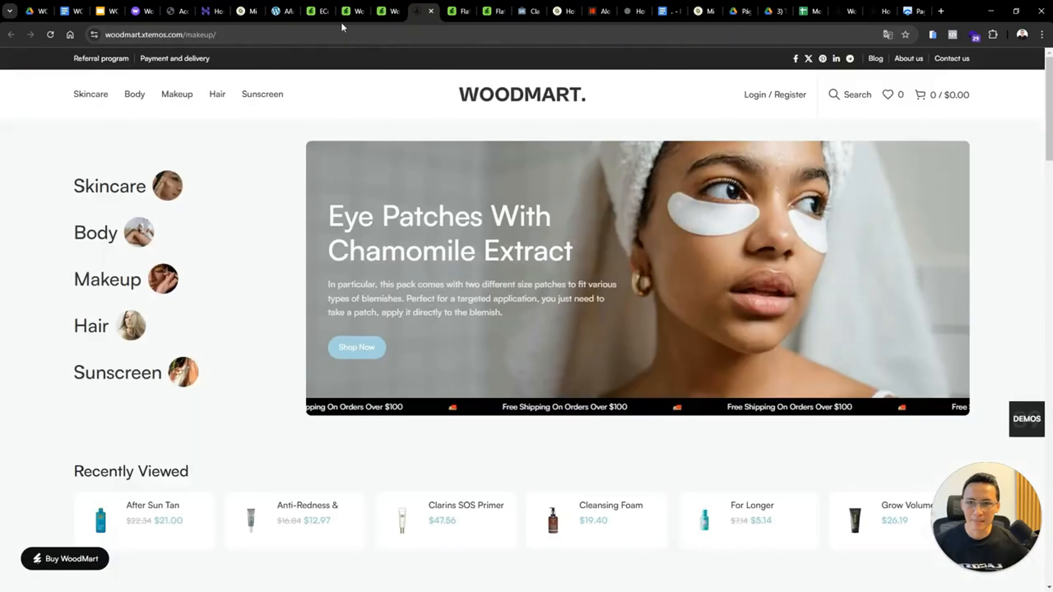
Copy the WoodMart Makeup demo's URL and analyze it in PageSpeed Insights
{"action": "left_click", "coordinate": [249, 34]}
{"action": "left_click", "coordinate": [322, 34]}
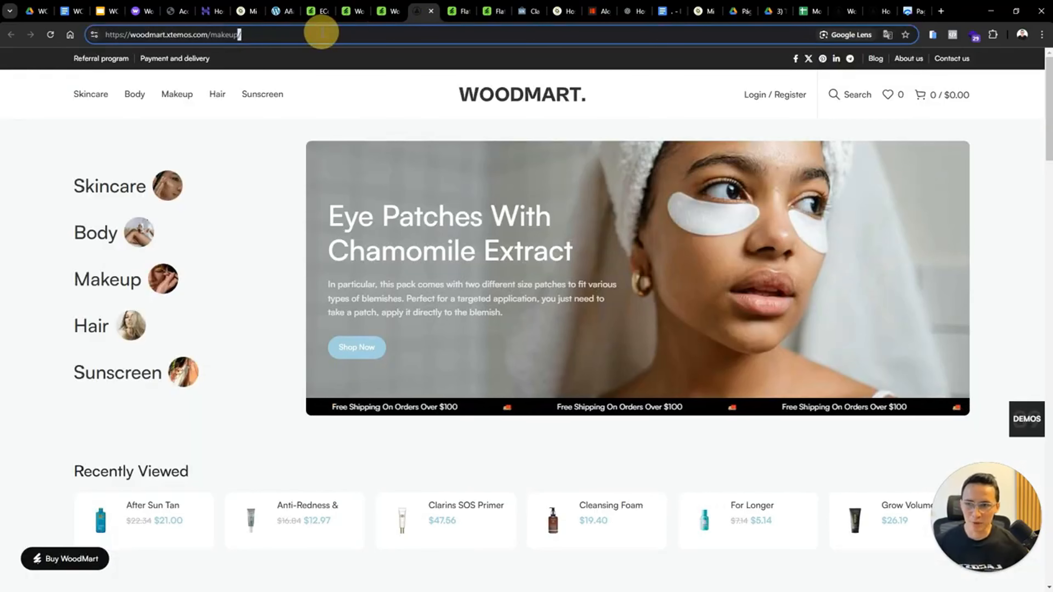
{"action": "triple_click", "coordinate": [323, 33]}
{"action": "triple_click", "coordinate": [323, 32]}
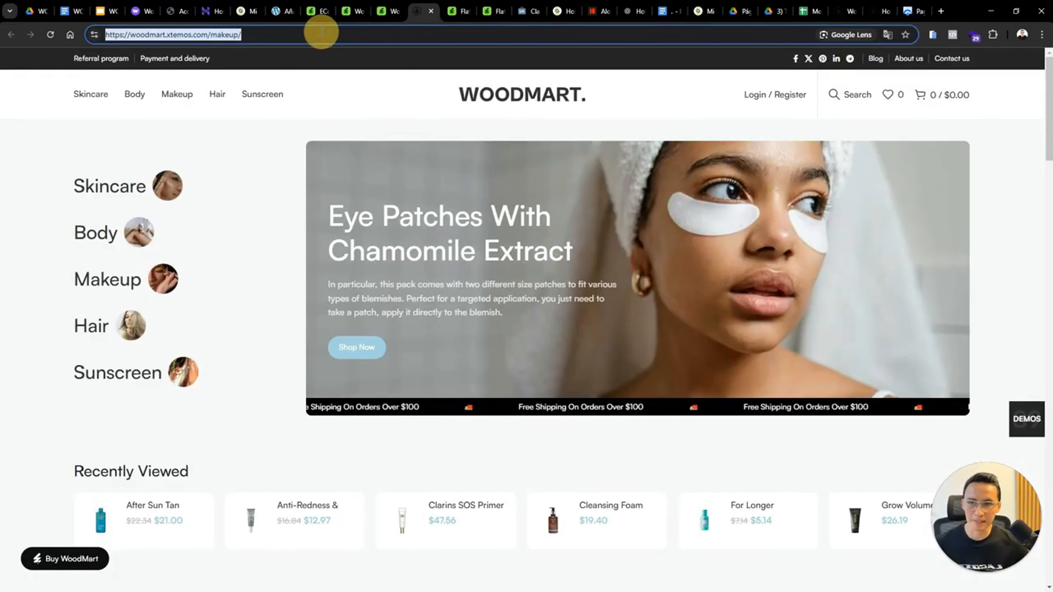
{"action": "left_click", "coordinate": [912, 11]}
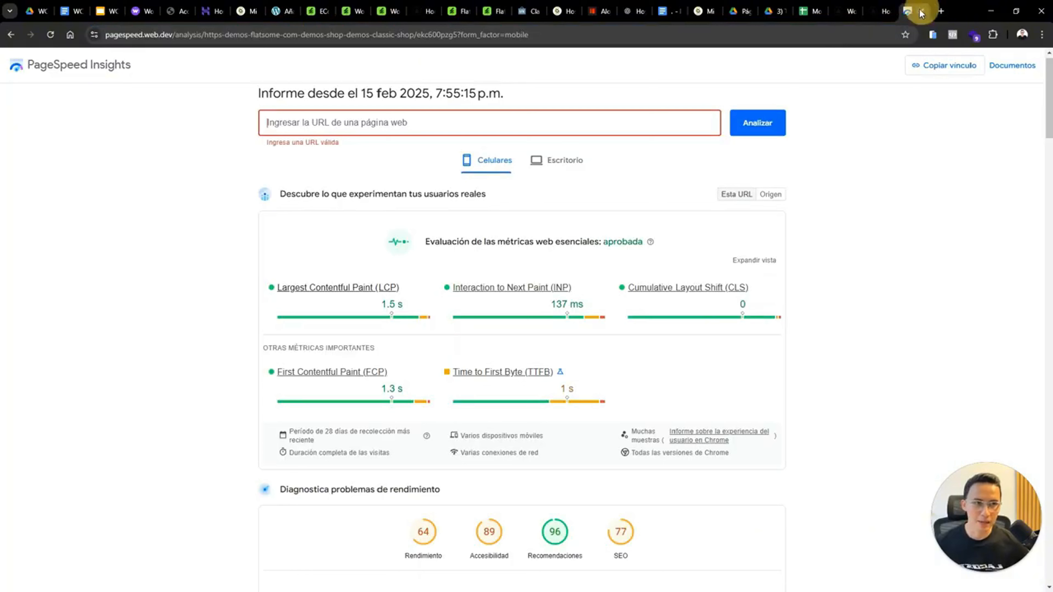
{"action": "left_click", "coordinate": [483, 124]}
{"action": "key", "text": "ctrl+v"}
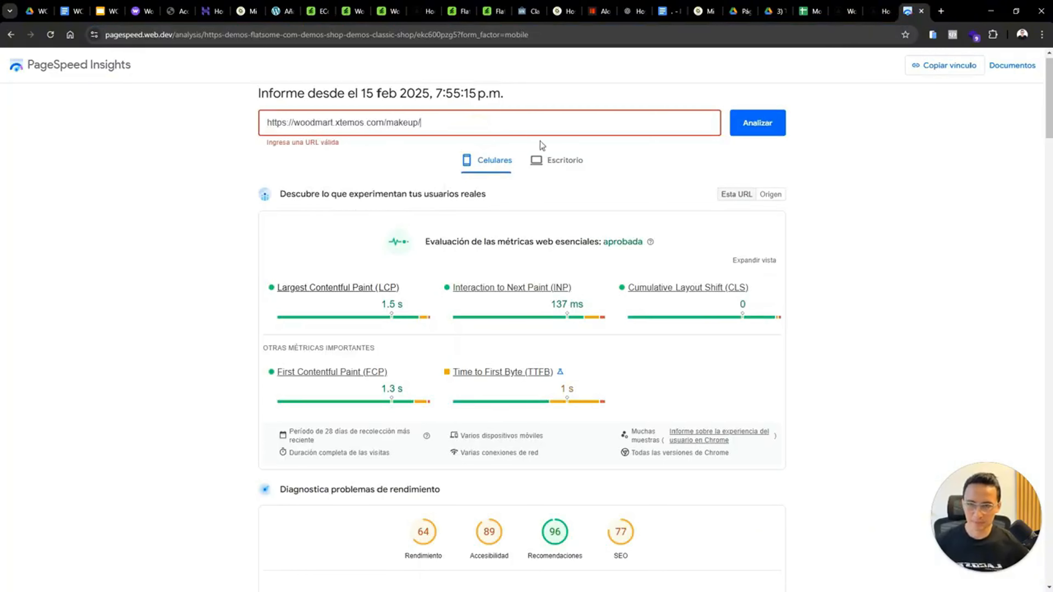
{"action": "left_click", "coordinate": [749, 125]}
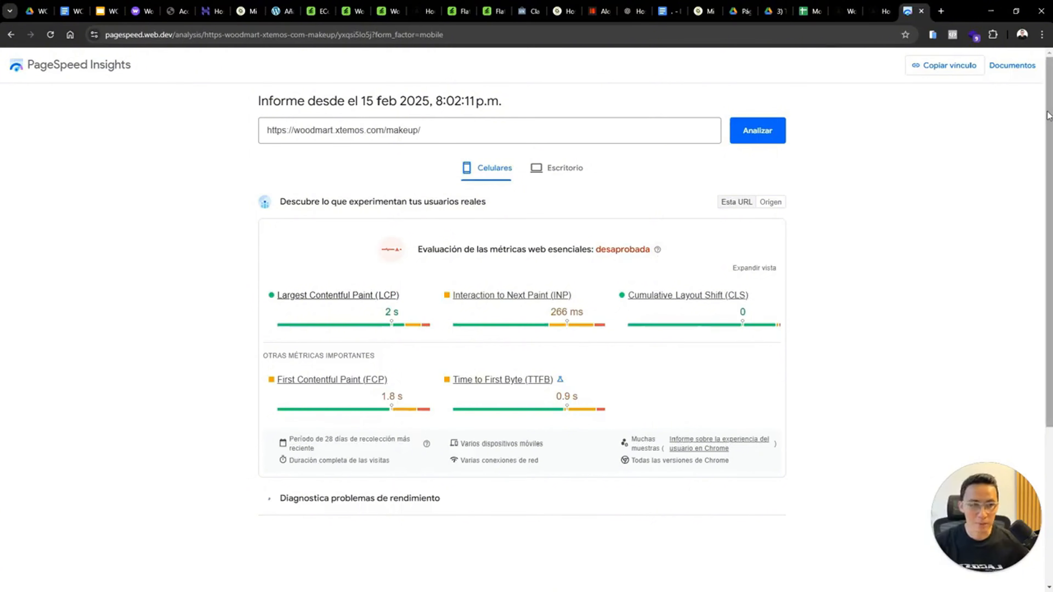
Examine the Makeup demo's mobile report, covering the core web vitals, the diagnosis scores and the performance metrics
{"action": "left_click_drag", "start_coordinate": [1048, 114], "coordinate": [1004, 205]}
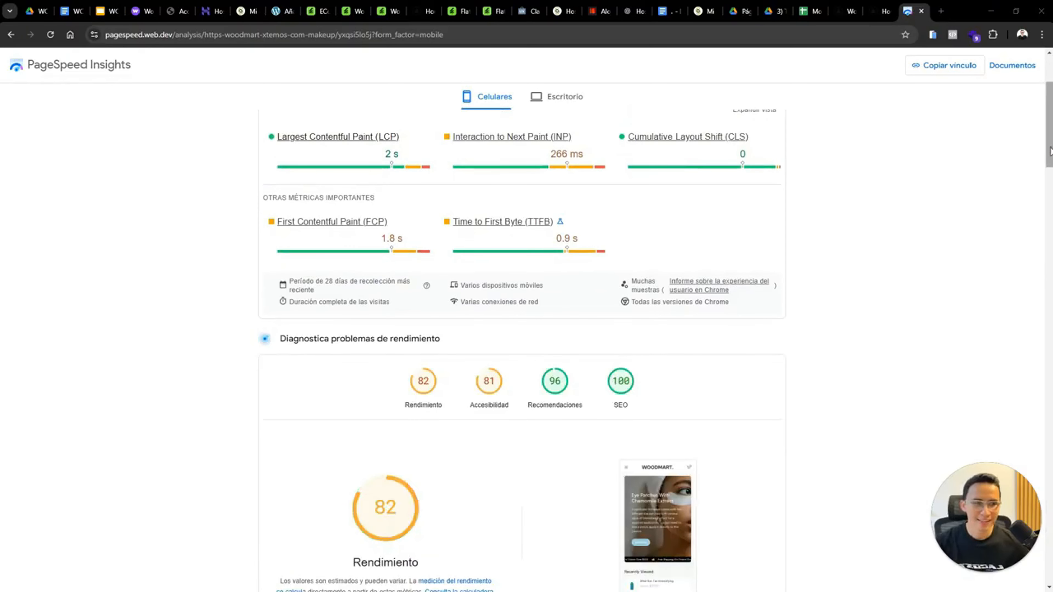
{"action": "scroll", "coordinate": [1050, 152], "scroll_direction": "up", "scroll_amount": 3}
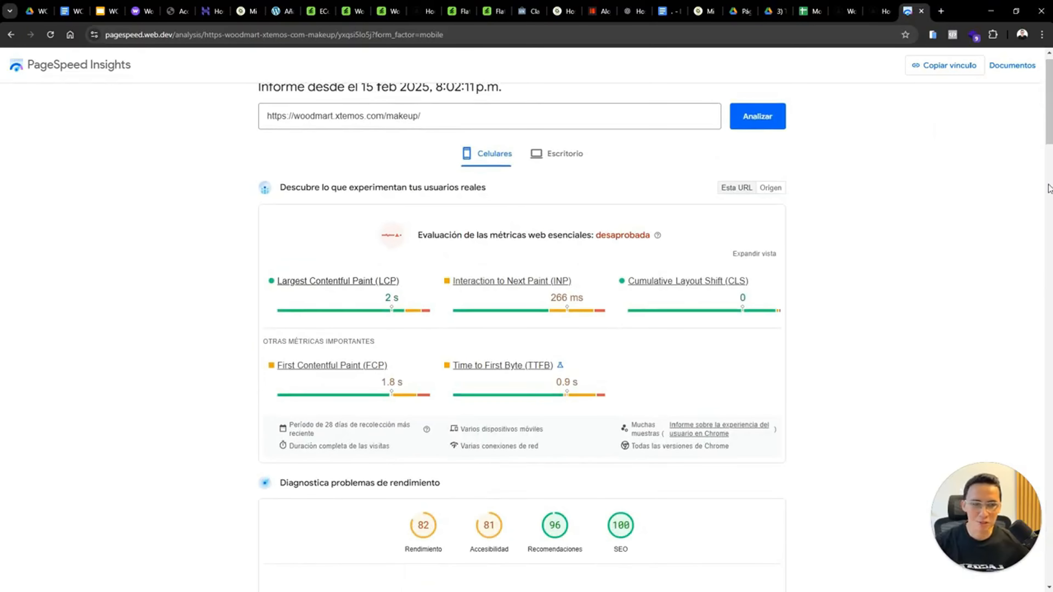
{"action": "left_click", "coordinate": [1050, 189]}
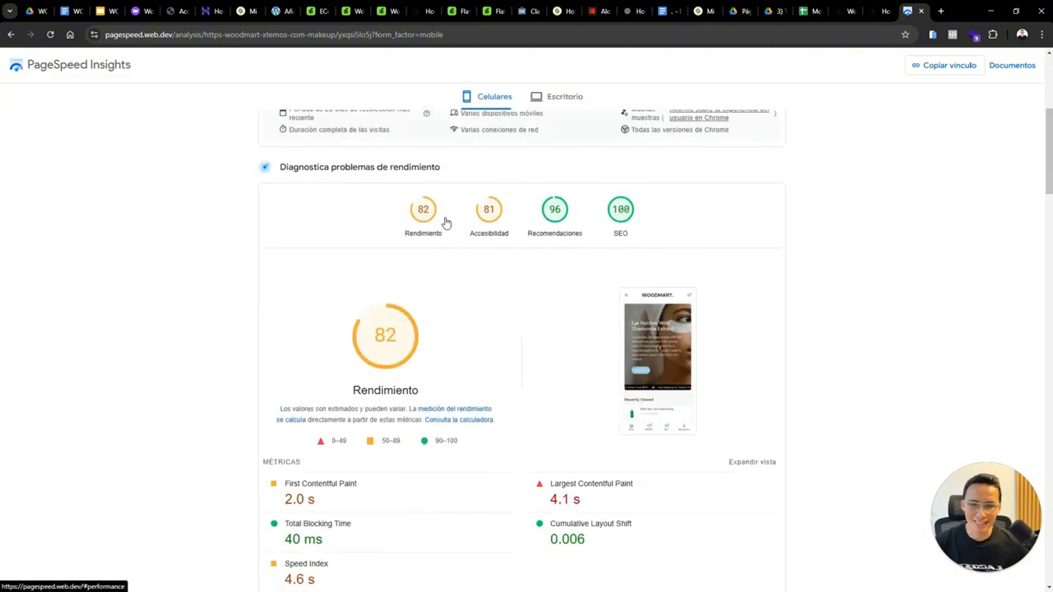
{"action": "scroll", "coordinate": [408, 209], "scroll_direction": "up", "scroll_amount": 1}
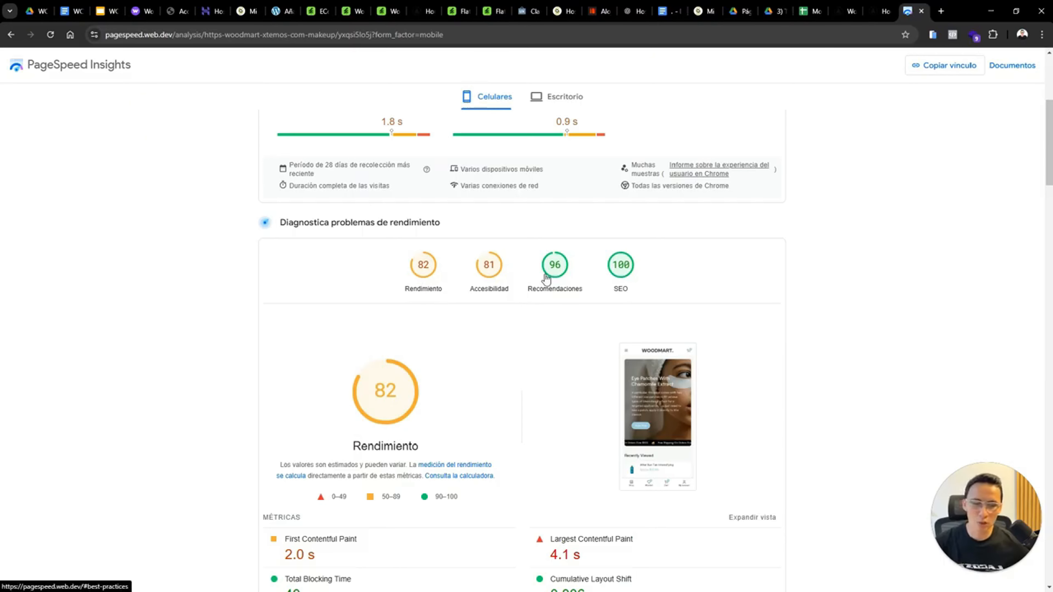
{"action": "mouse_move", "coordinate": [1049, 148]}
{"action": "left_mouse_down"}
{"action": "mouse_move", "coordinate": [1048, 183]}
{"action": "mouse_move", "coordinate": [1049, 160]}
{"action": "left_mouse_up"}
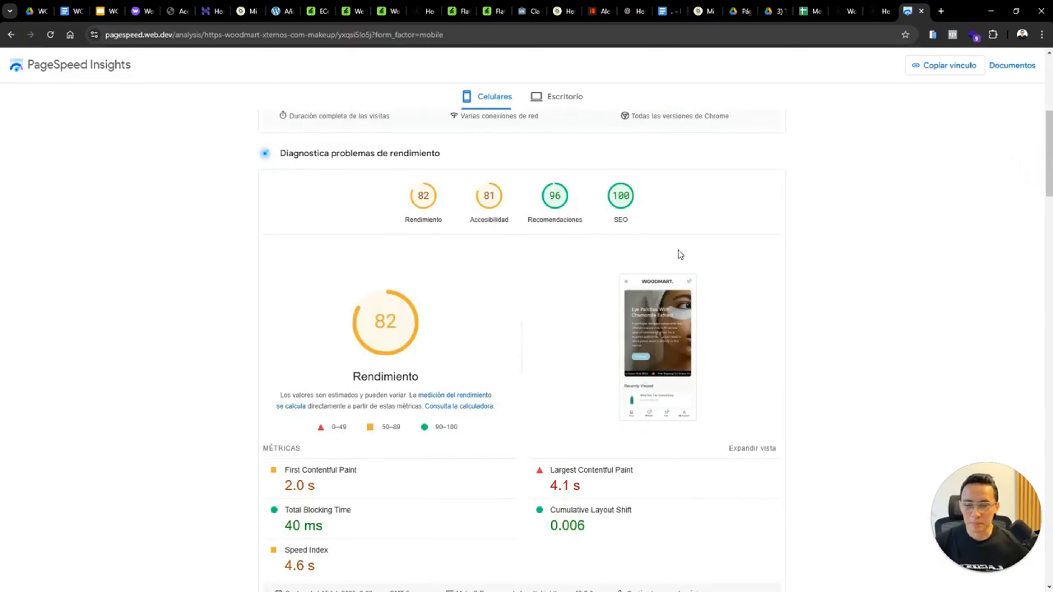
Switch to the Makeup demo's desktop report and review its diagnosis scores and core web vitals
{"action": "left_click", "coordinate": [556, 99]}
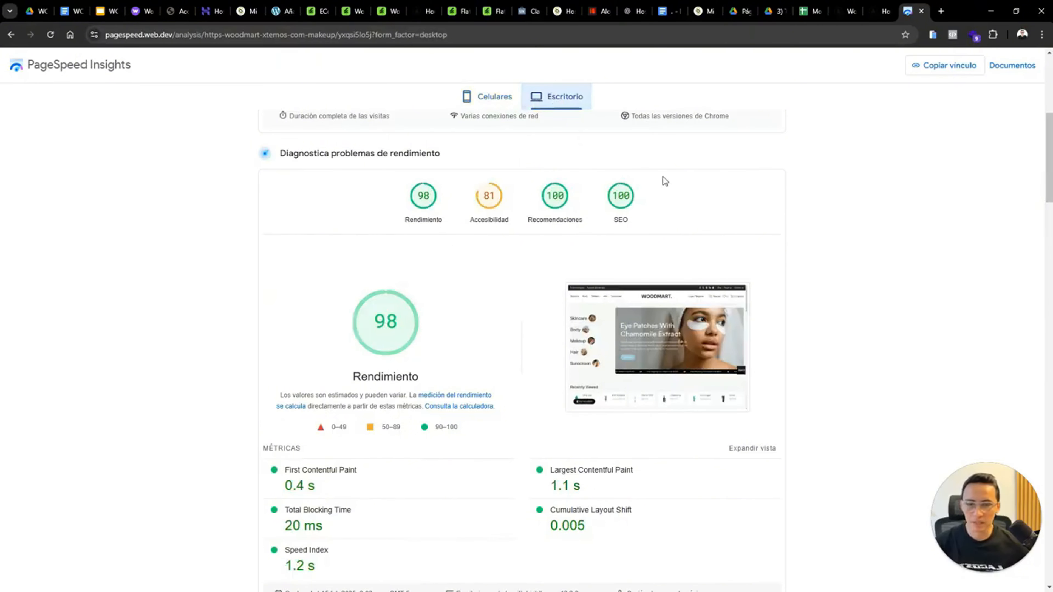
{"action": "left_click_drag", "start_coordinate": [1048, 195], "coordinate": [1048, 138]}
{"action": "left_click", "coordinate": [717, 249]}
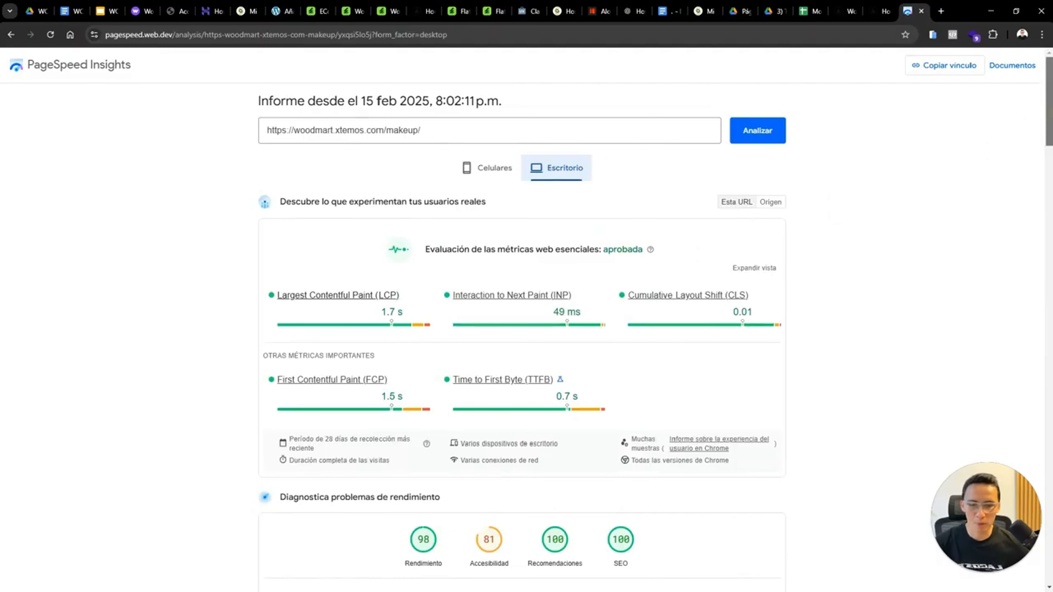
{"action": "left_click_drag", "start_coordinate": [1049, 106], "coordinate": [1049, 58]}
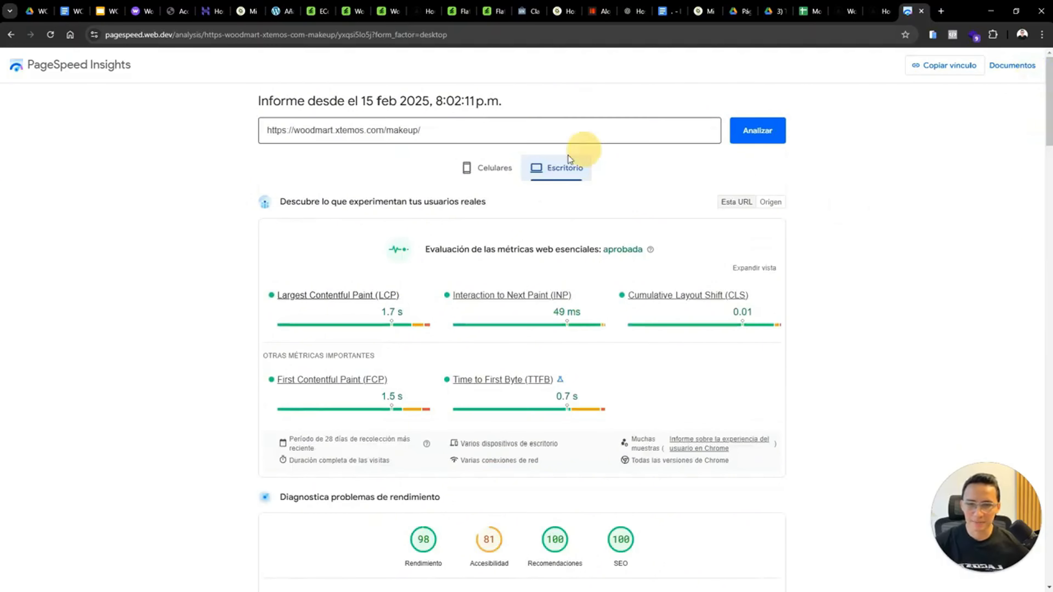
Return to the Makeup demo's mobile results and compare their performance diagnosis with the desktop results
{"action": "left_click", "coordinate": [479, 170]}
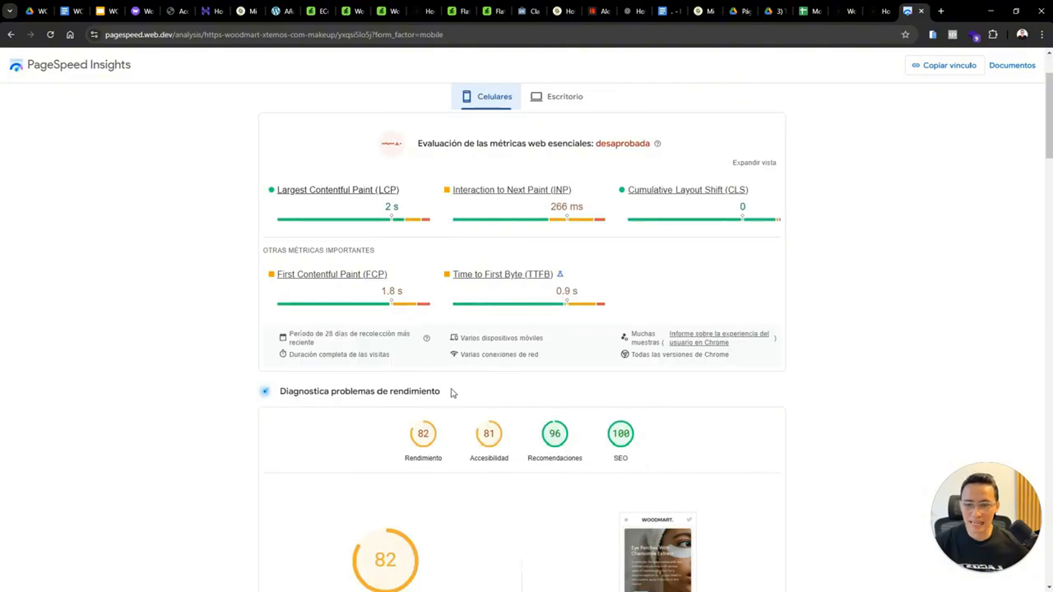
{"action": "left_click_drag", "start_coordinate": [450, 390], "coordinate": [398, 393]}
{"action": "left_click", "coordinate": [407, 397]}
{"action": "left_click_drag", "start_coordinate": [1051, 132], "coordinate": [1051, 164]}
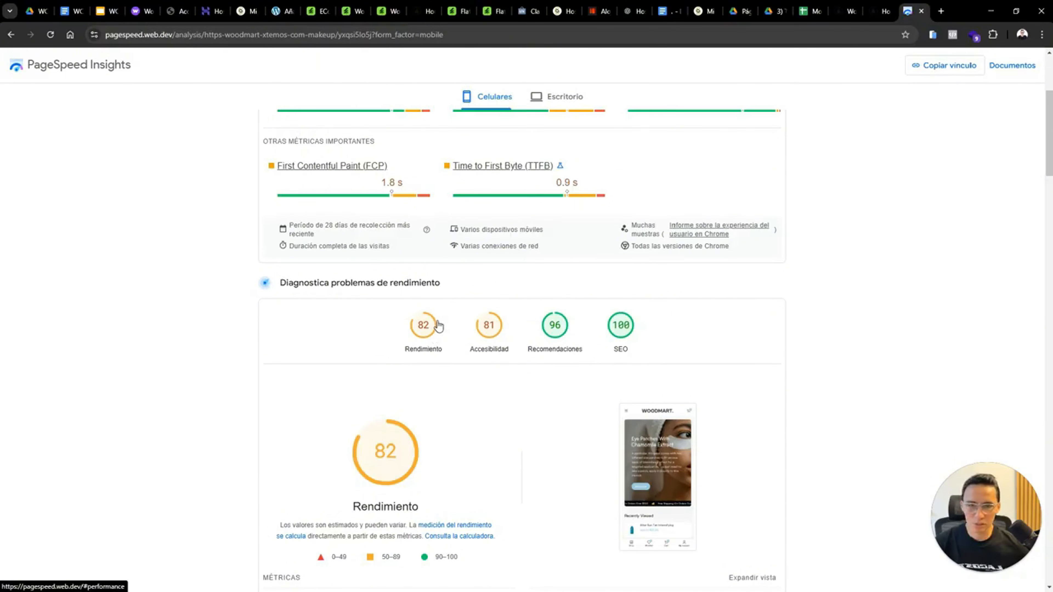
{"action": "left_click", "coordinate": [560, 96]}
{"action": "left_click", "coordinate": [496, 95]}
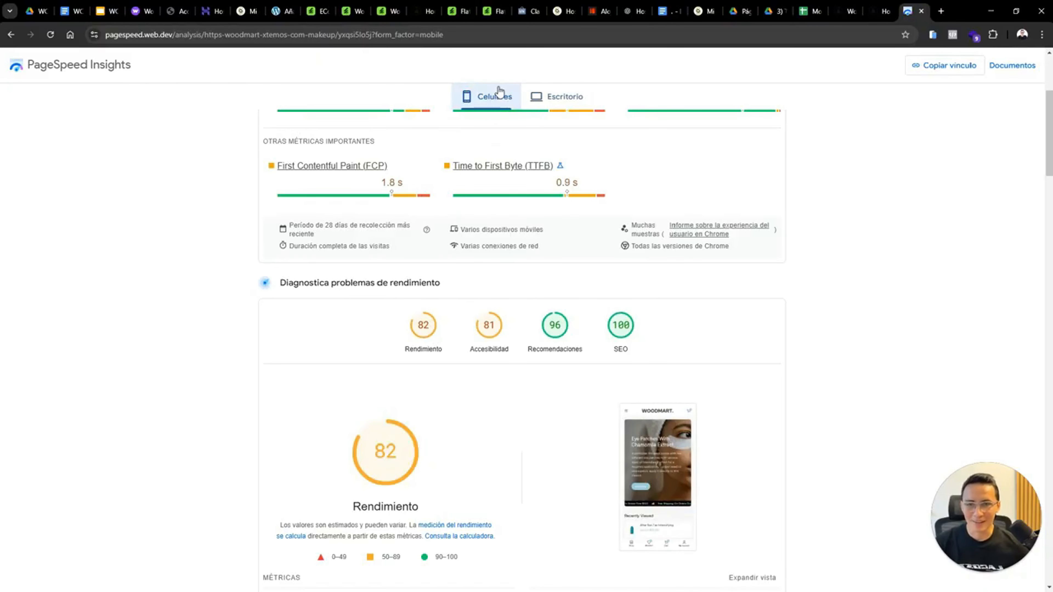
Return to the WoodMart page on ThemeForest, extend the regular license's support to 12 months and add the theme to the cart
{"action": "left_click", "coordinate": [349, 11]}
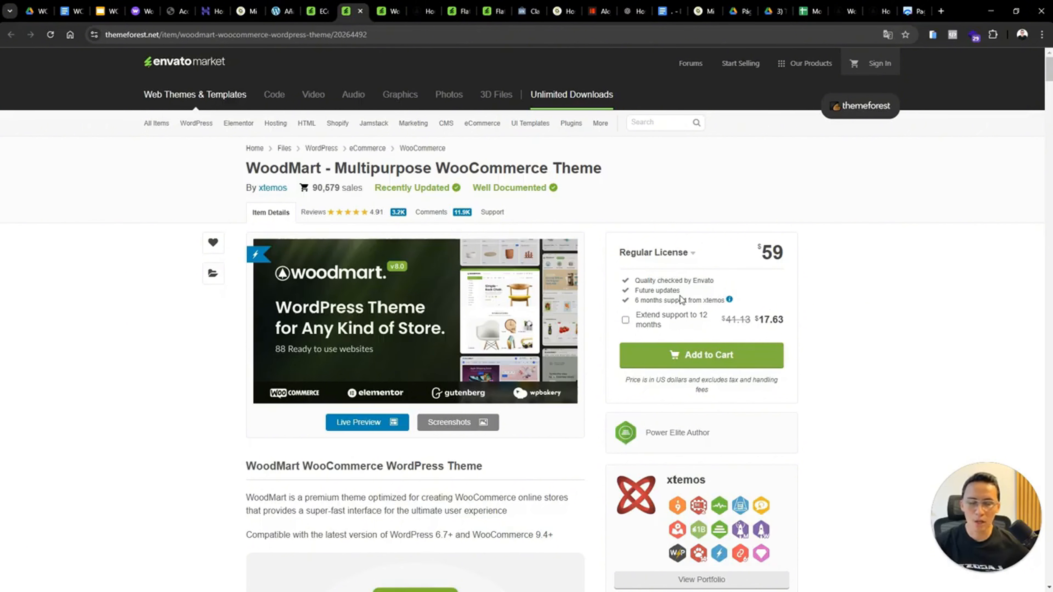
{"action": "left_click", "coordinate": [626, 327]}
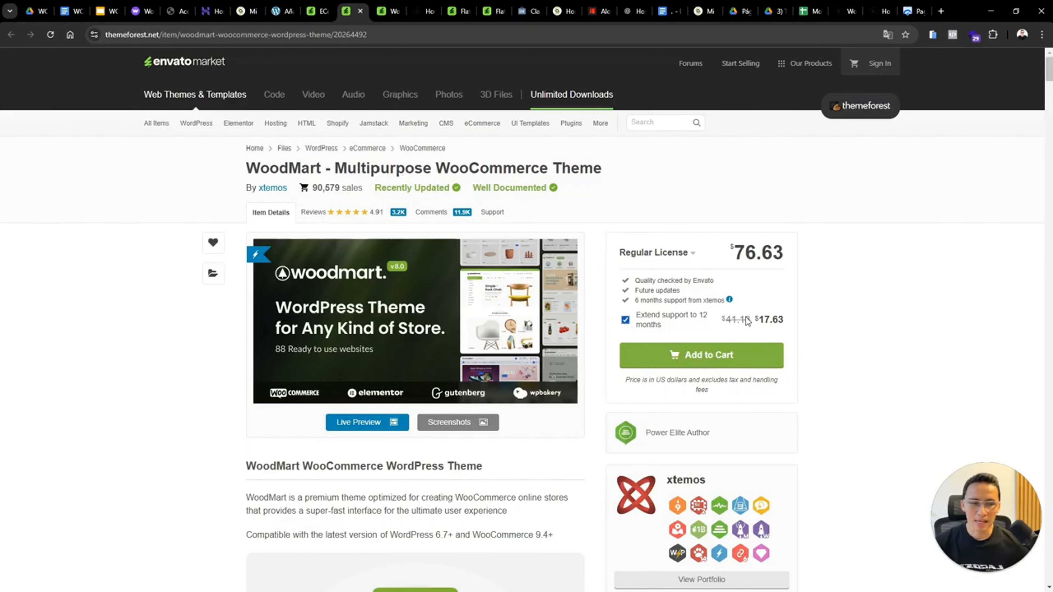
{"action": "left_click_drag", "start_coordinate": [756, 320], "coordinate": [770, 323]}
{"action": "left_click", "coordinate": [786, 322]}
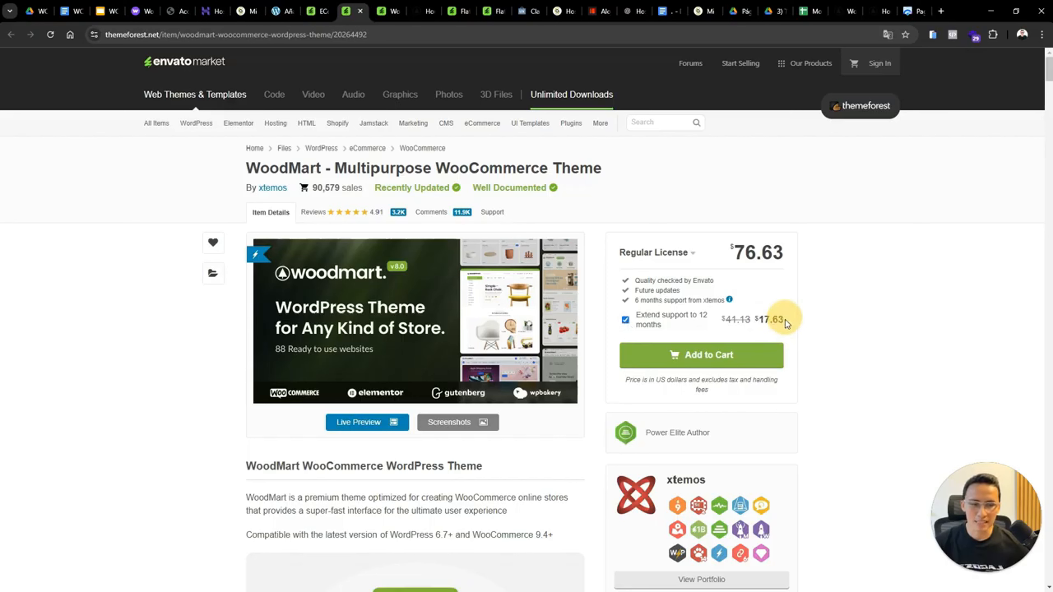
{"action": "left_click", "coordinate": [712, 365]}
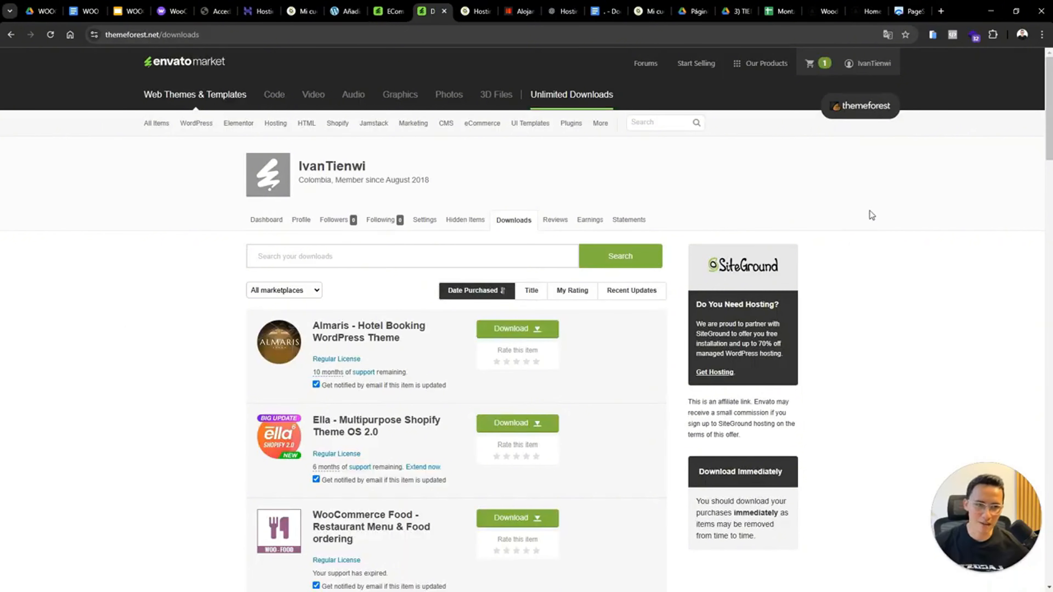
Open the account's ThemeForest downloads and download WoodMart as the installable WordPress file only
{"action": "mouse_move", "coordinate": [873, 64]}
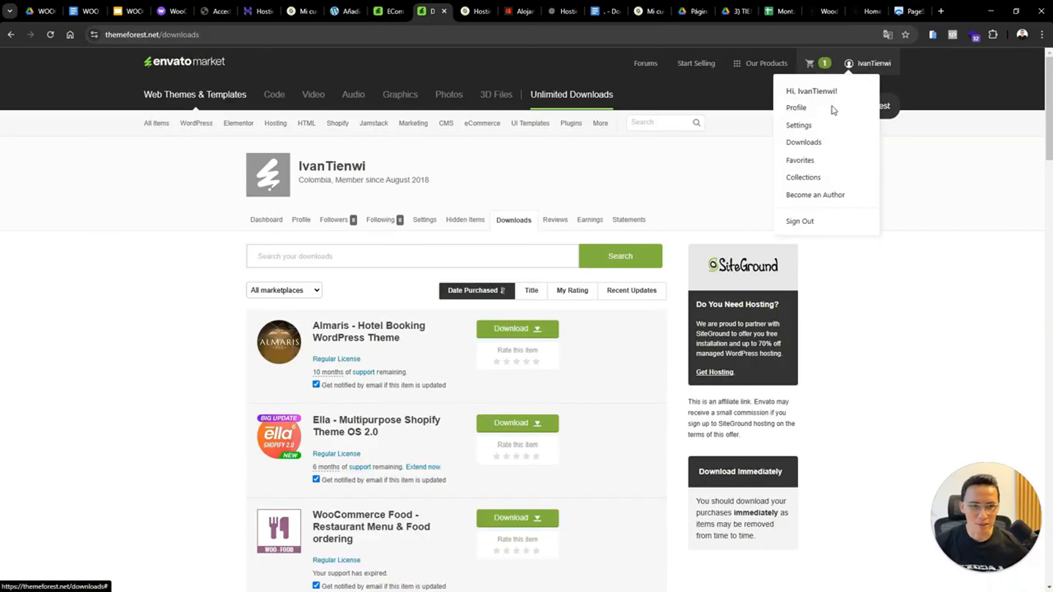
{"action": "left_click", "coordinate": [801, 143]}
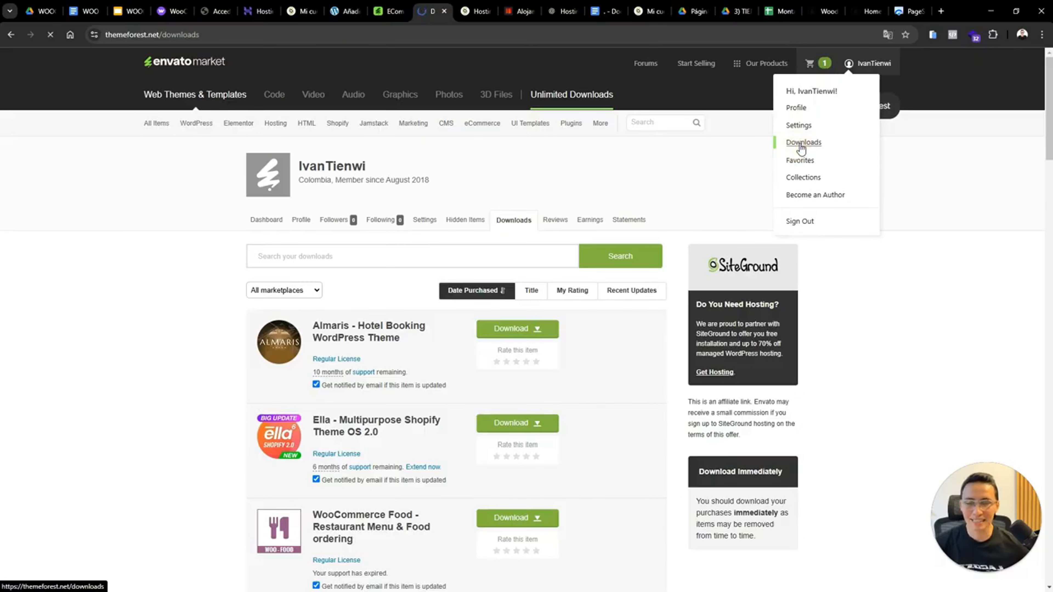
{"action": "left_click_drag", "start_coordinate": [1049, 96], "coordinate": [1022, 235]}
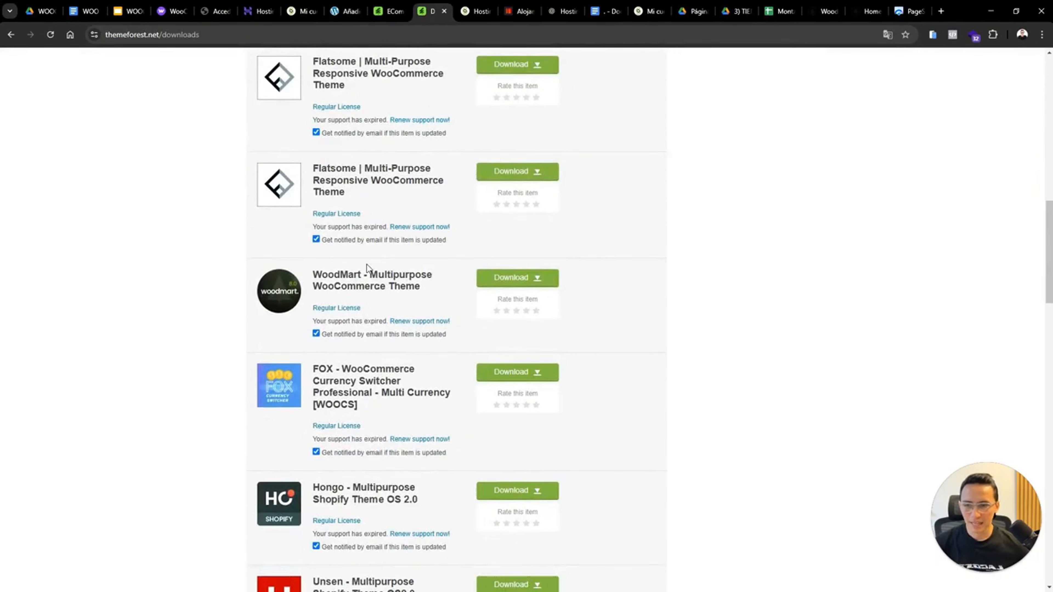
{"action": "left_click", "coordinate": [537, 279]}
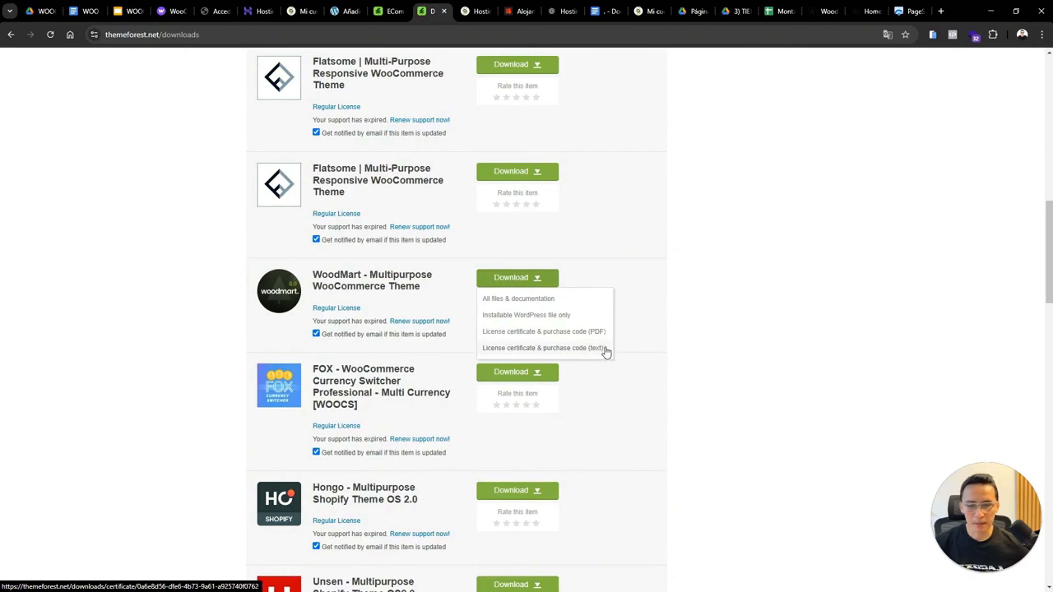
{"action": "left_click", "coordinate": [574, 316]}
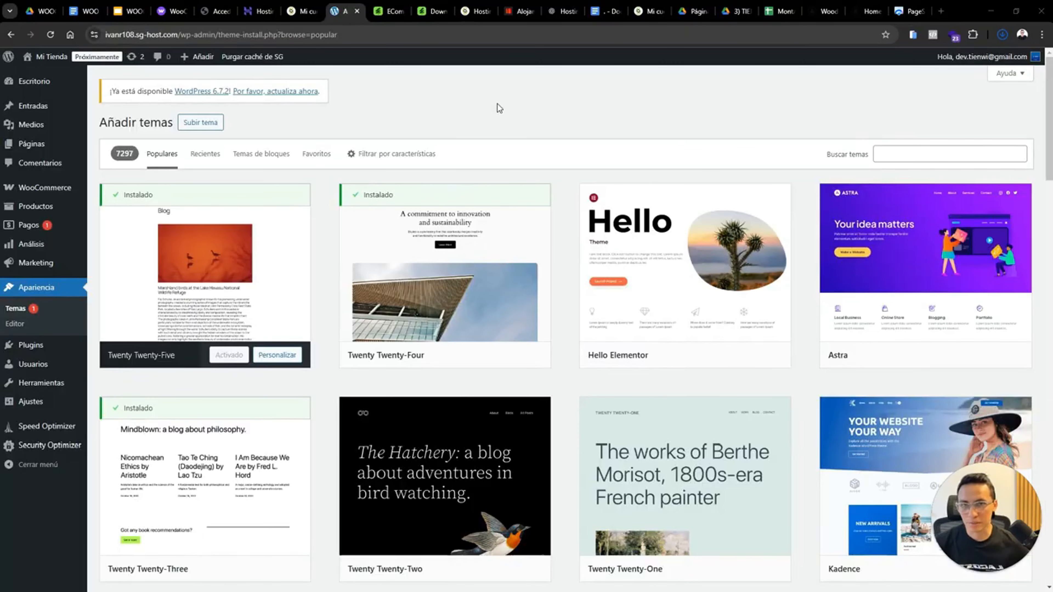
In the WordPress admin, start adding a new theme and open the zip upload form
{"action": "left_click", "coordinate": [14, 314]}
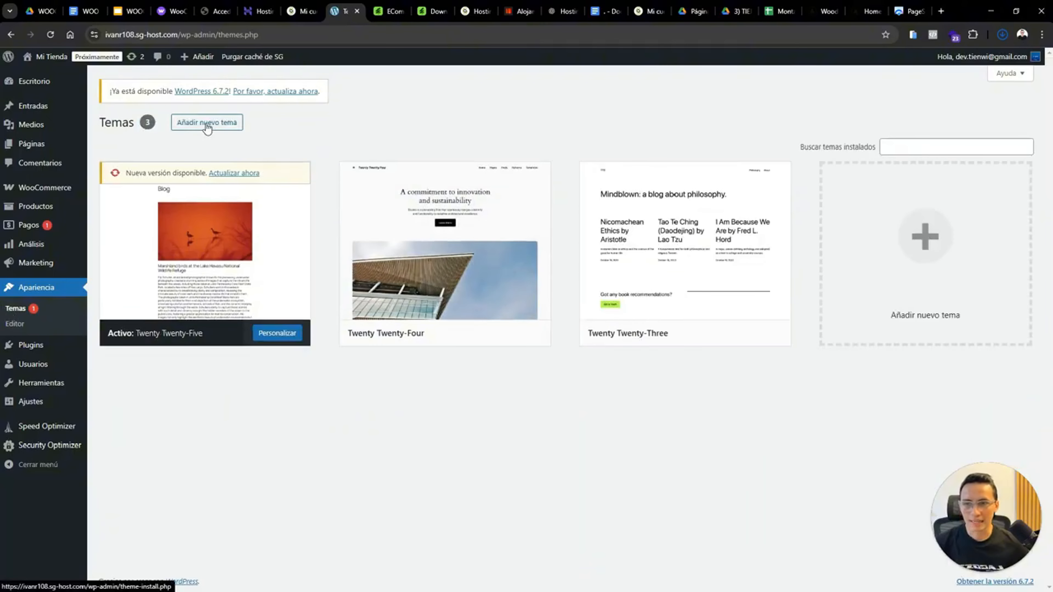
{"action": "left_click", "coordinate": [206, 125]}
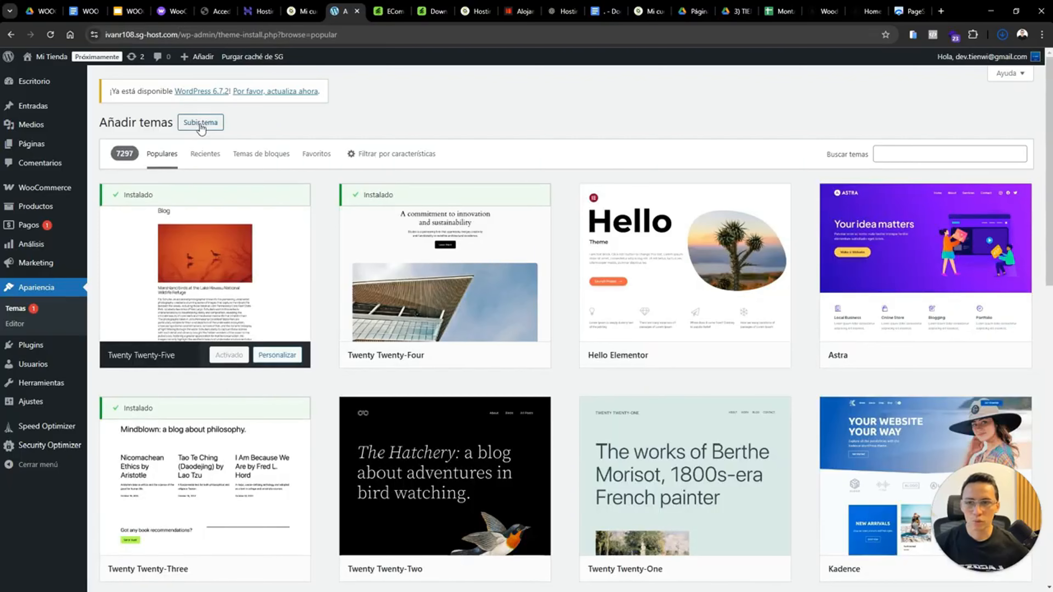
{"action": "left_click", "coordinate": [201, 125]}
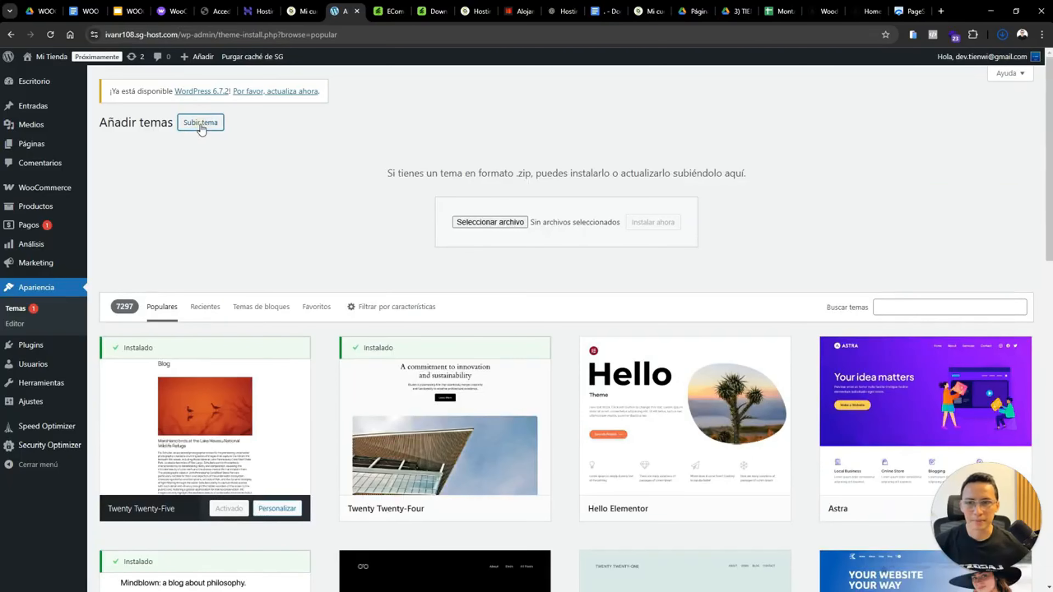
Upload the downloaded WoodMart theme zip from the Descargas folder, install it and activate the theme
{"action": "left_click", "coordinate": [483, 222]}
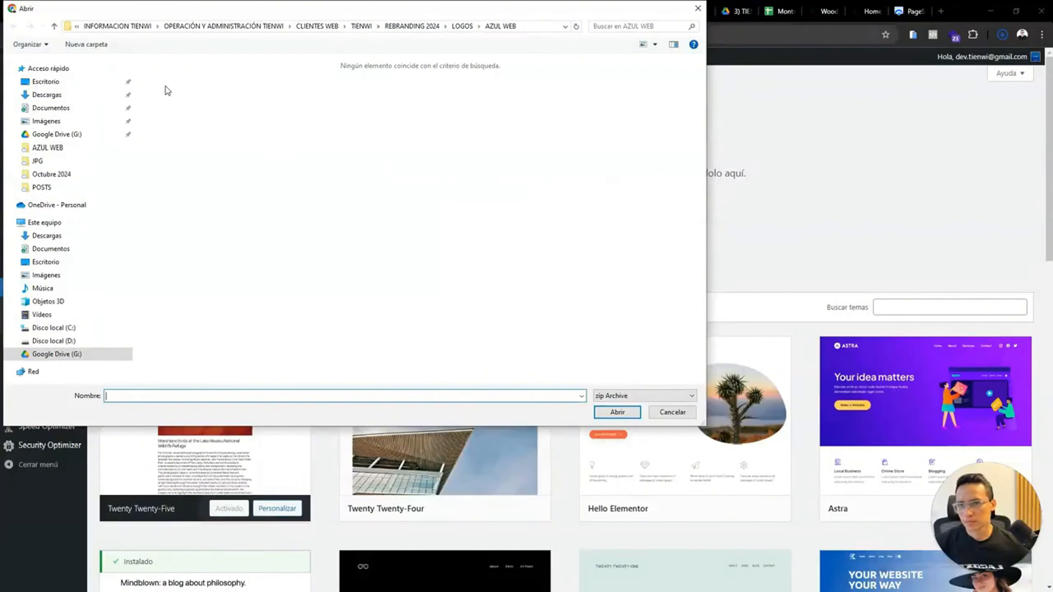
{"action": "left_click", "coordinate": [49, 95]}
{"action": "left_click", "coordinate": [178, 109]}
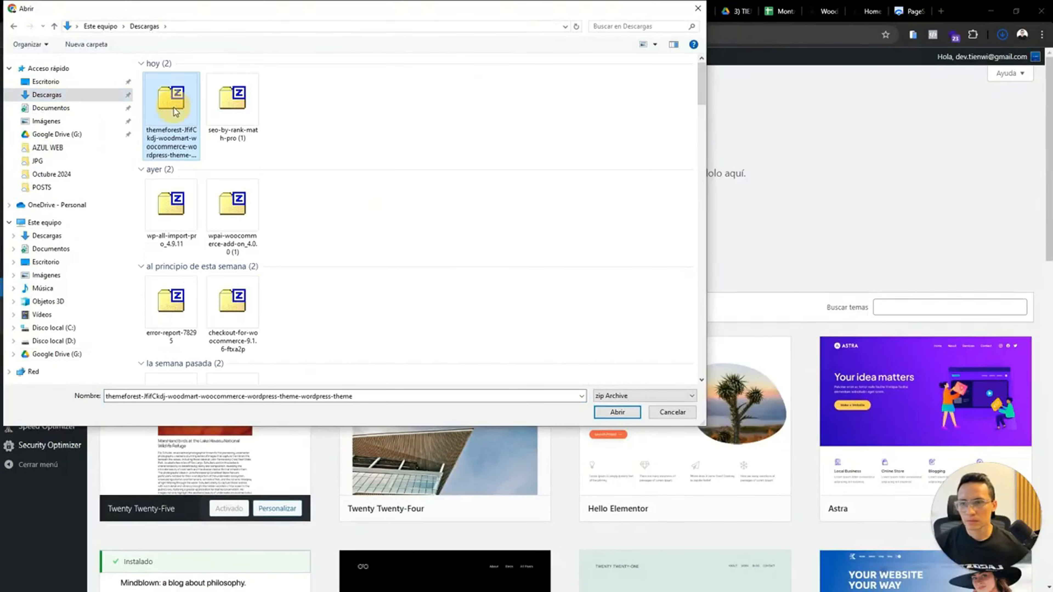
{"action": "left_click", "coordinate": [618, 410]}
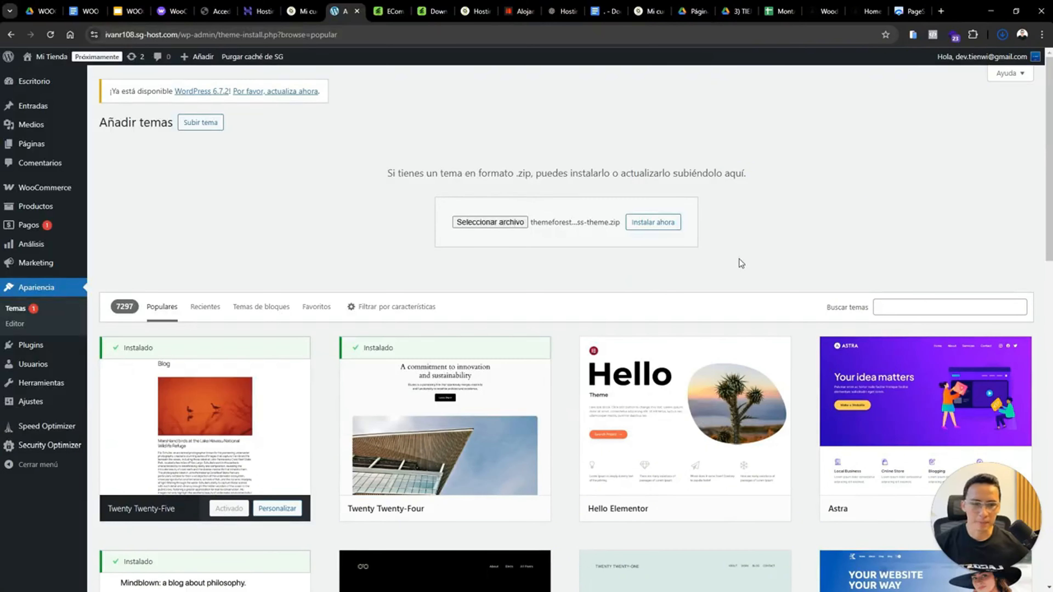
{"action": "left_click", "coordinate": [650, 223]}
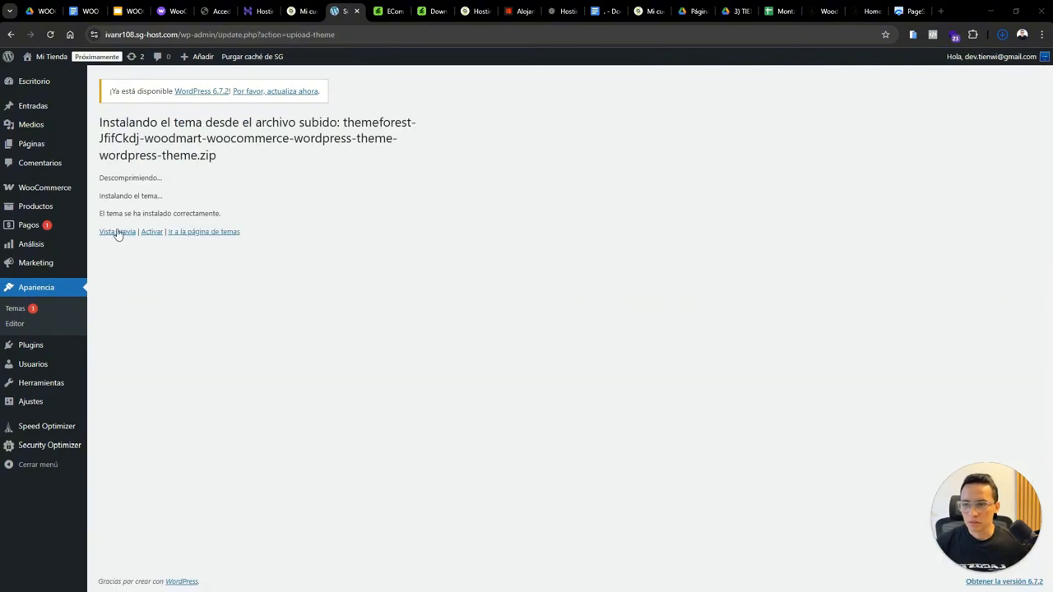
{"action": "left_click", "coordinate": [152, 234]}
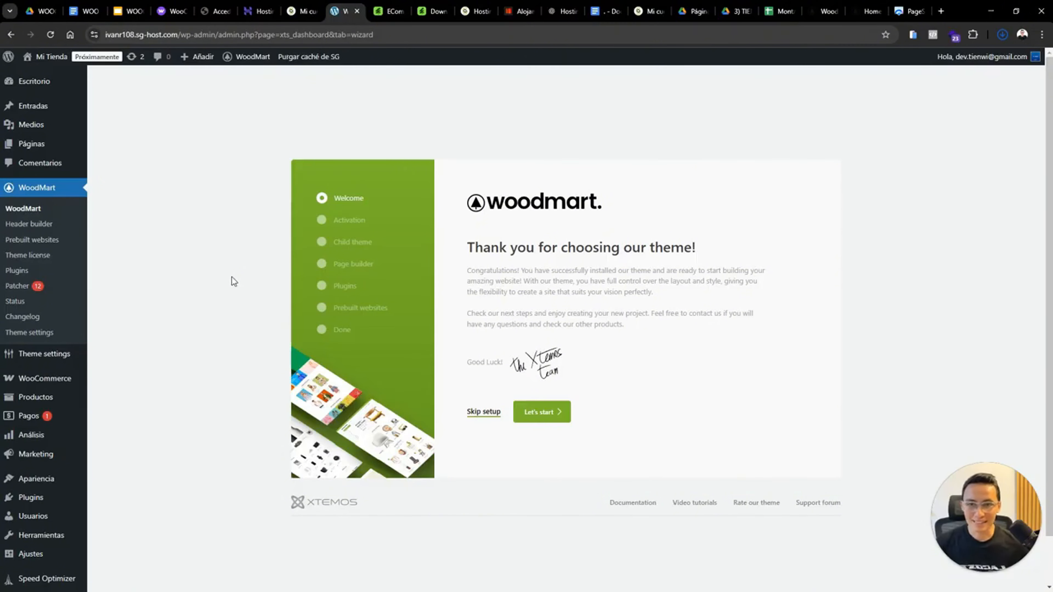
Start the WoodMart setup wizard, check the theme's download options on ThemeForest and skip the license activation
{"action": "left_click", "coordinate": [552, 416]}
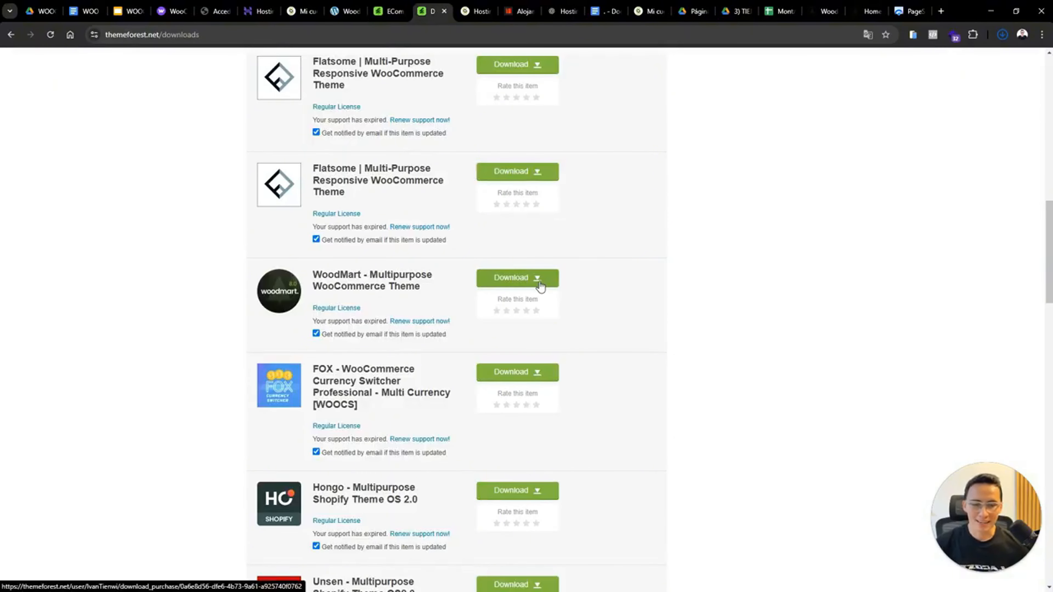
{"action": "left_click", "coordinate": [540, 283]}
{"action": "left_click", "coordinate": [522, 279]}
{"action": "left_click", "coordinate": [536, 279]}
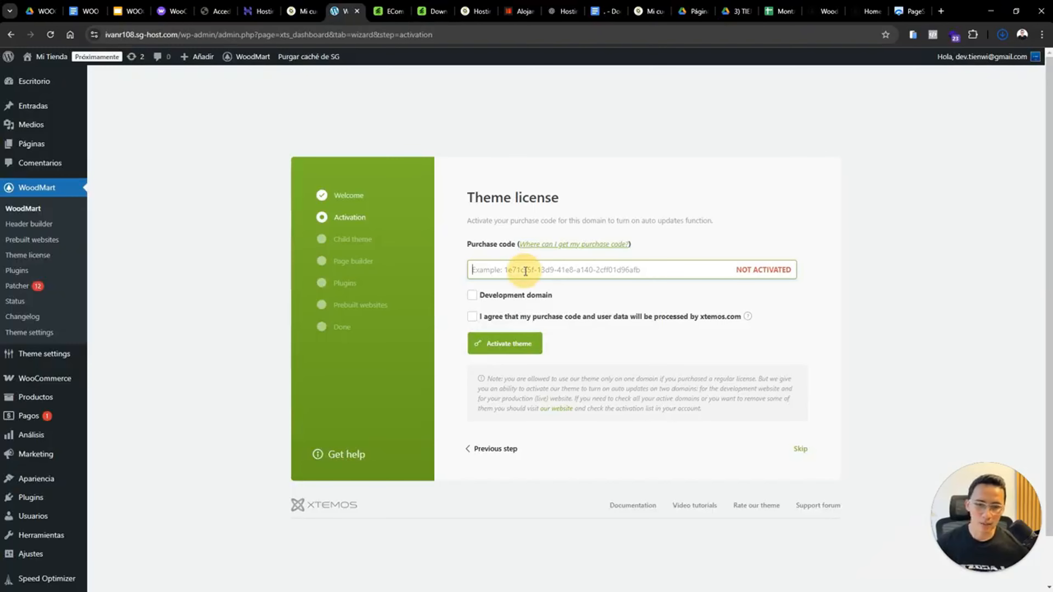
{"action": "left_click", "coordinate": [496, 271]}
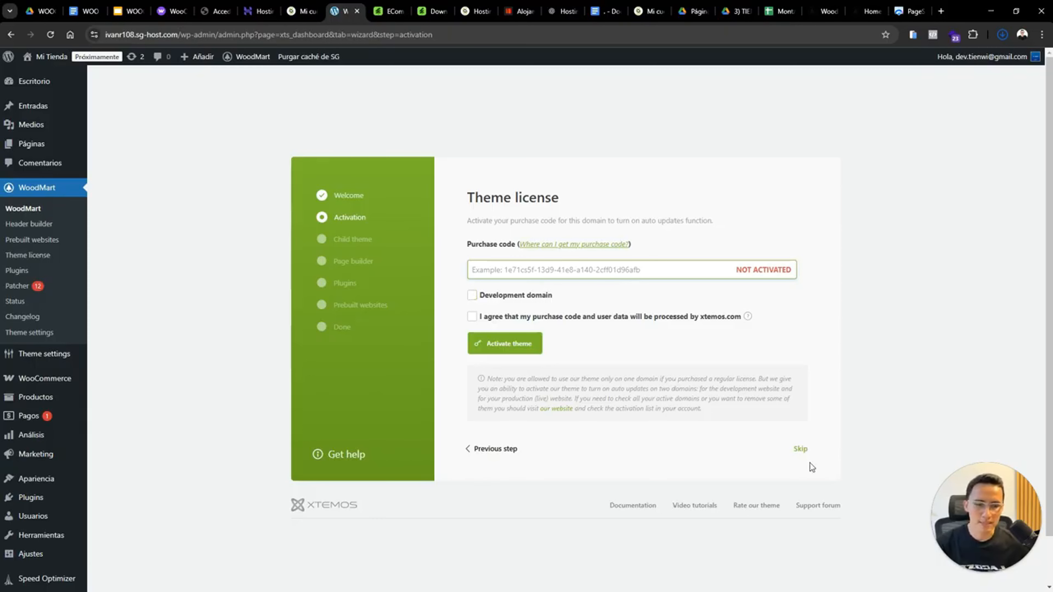
{"action": "left_click", "coordinate": [800, 449]}
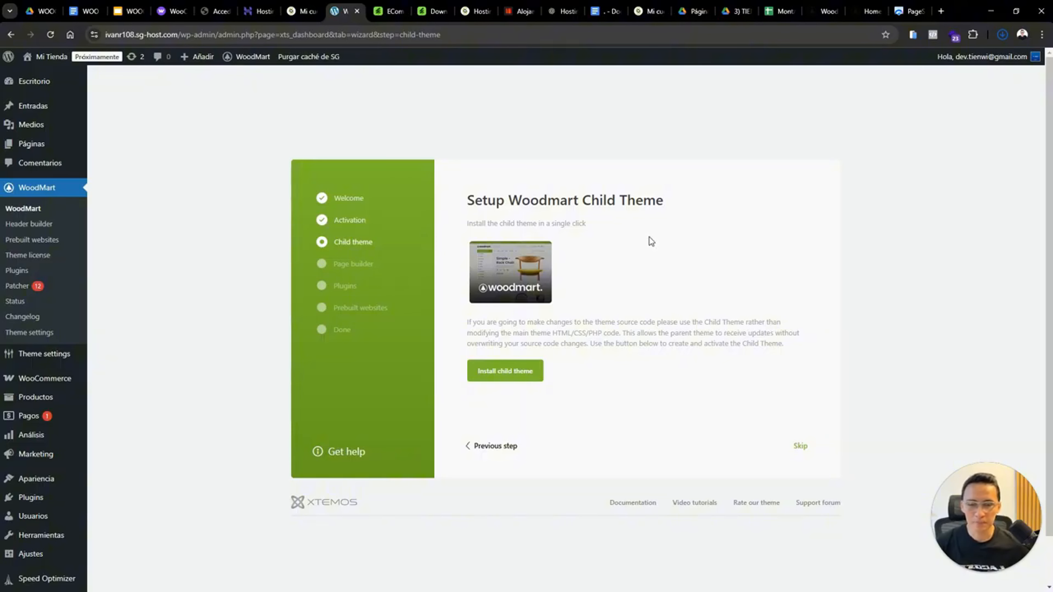
Install the WoodMart child theme and continue the wizard with Elementor as the page builder
{"action": "left_click", "coordinate": [521, 376]}
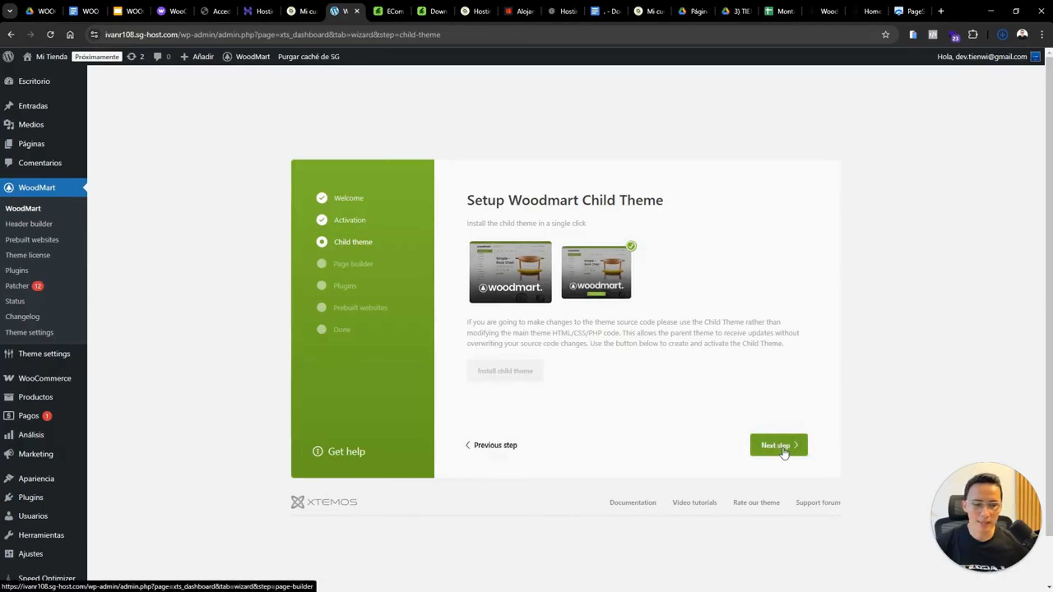
{"action": "left_click", "coordinate": [781, 446]}
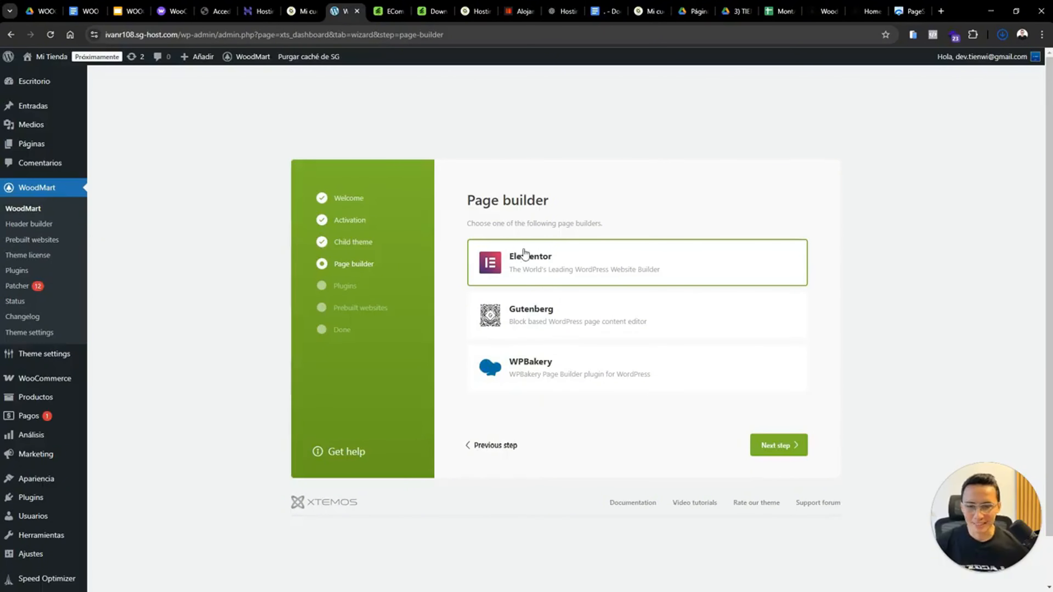
{"action": "left_click", "coordinate": [786, 450]}
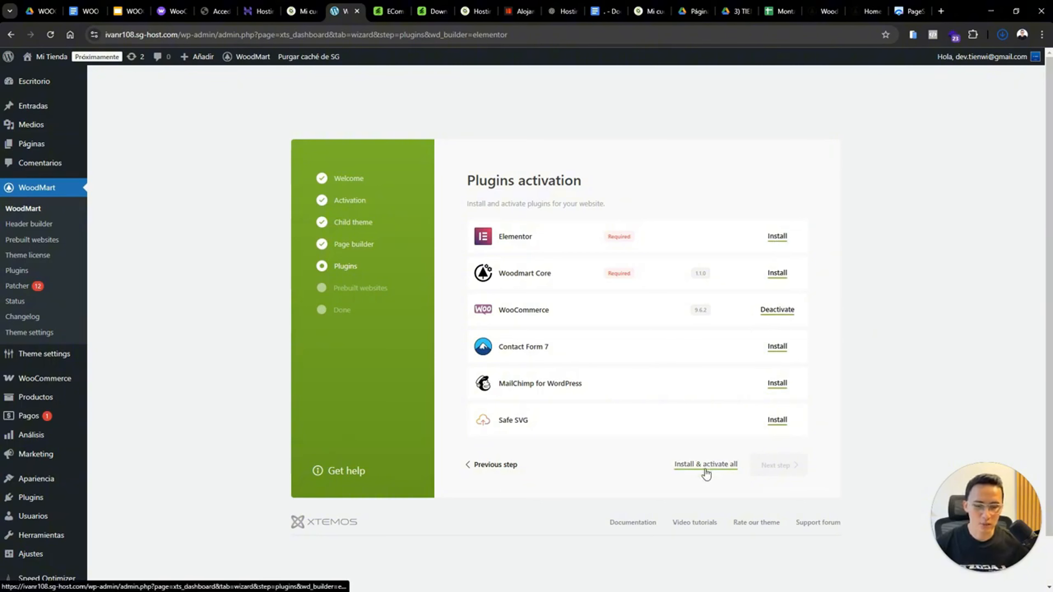
Install and activate all plugins listed in the wizard, and import the Makeup prebuilt website to finish the setup
{"action": "left_click", "coordinate": [714, 465]}
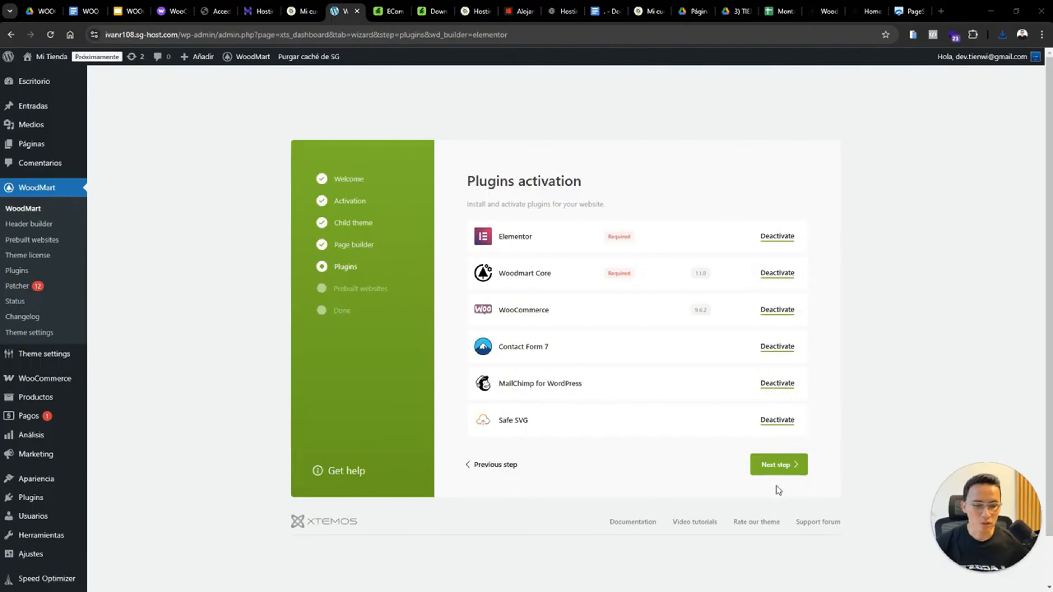
{"action": "left_click", "coordinate": [778, 464]}
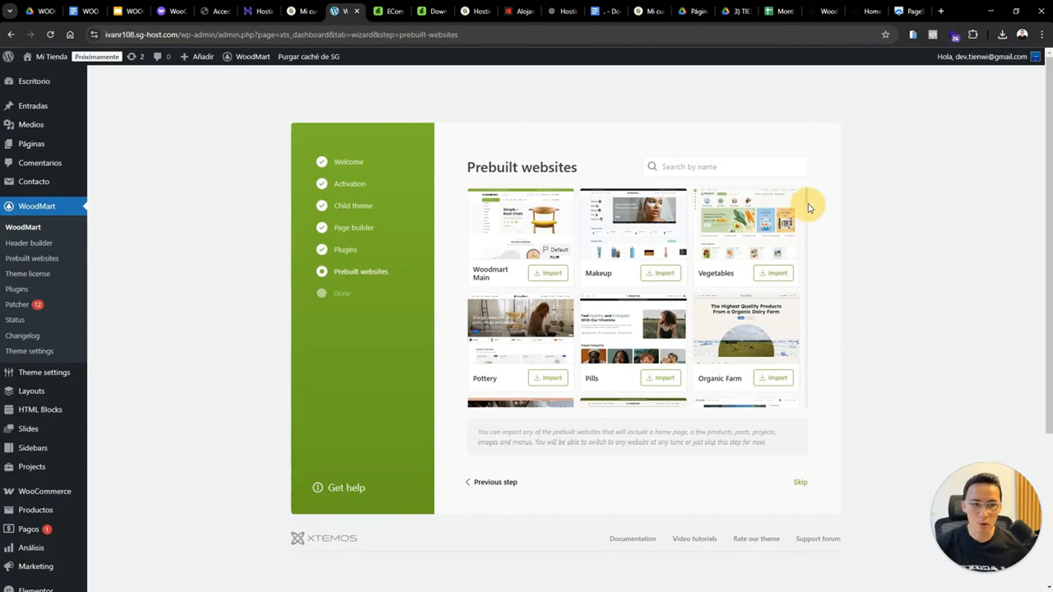
{"action": "mouse_move", "coordinate": [808, 204]}
{"action": "left_mouse_down"}
{"action": "mouse_move", "coordinate": [809, 219]}
{"action": "mouse_move", "coordinate": [810, 203]}
{"action": "left_mouse_up"}
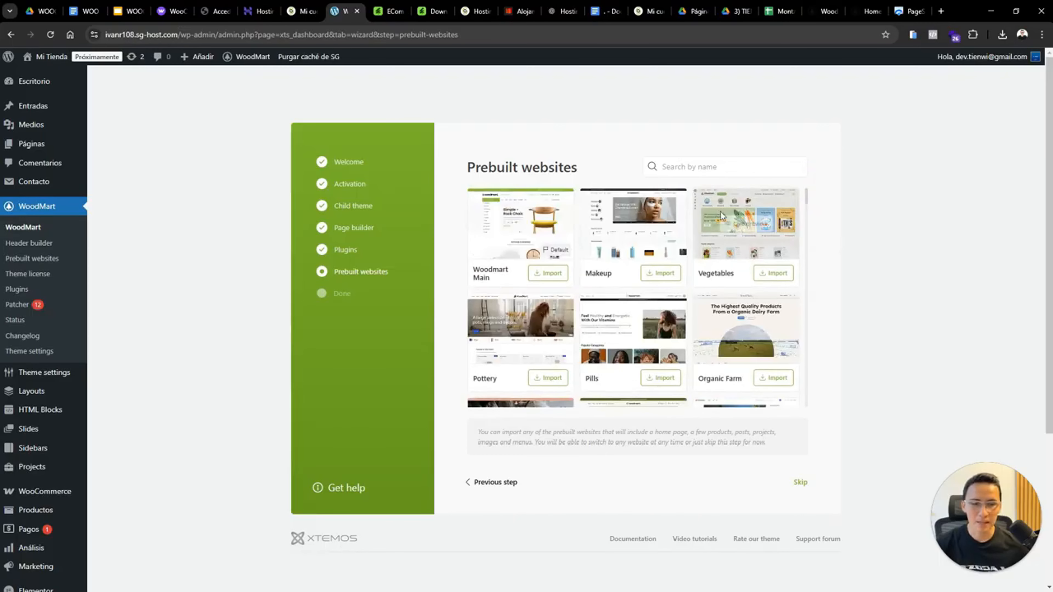
{"action": "left_click", "coordinate": [663, 274]}
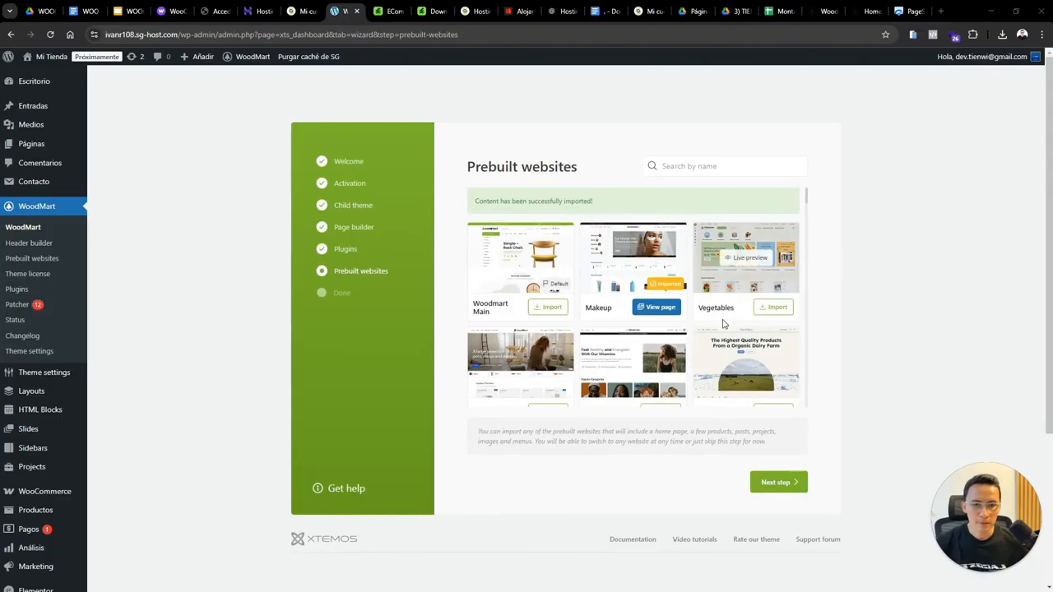
{"action": "left_click", "coordinate": [786, 482]}
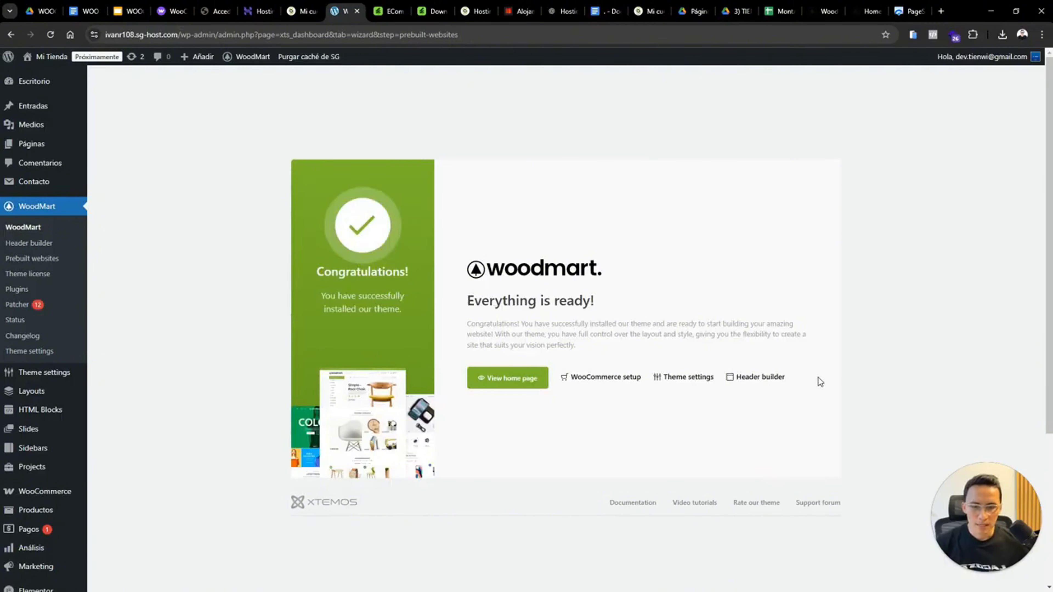
View the store's home page and look through its imported content
{"action": "left_click", "coordinate": [512, 382]}
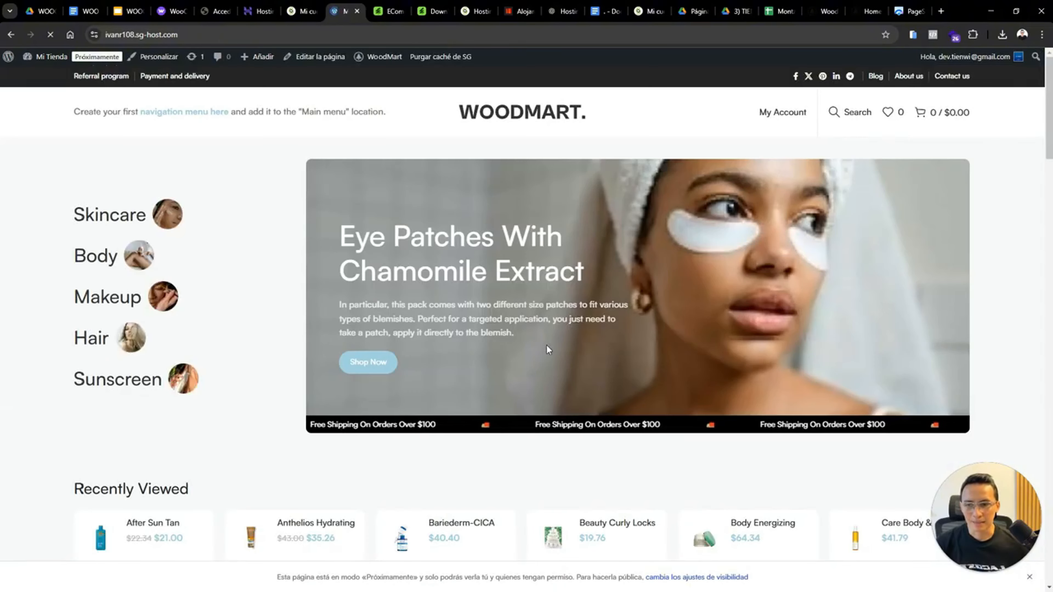
{"action": "mouse_move", "coordinate": [1049, 99]}
{"action": "left_mouse_down"}
{"action": "mouse_move", "coordinate": [1018, 353]}
{"action": "mouse_move", "coordinate": [1051, 481]}
{"action": "mouse_move", "coordinate": [1048, 111]}
{"action": "left_mouse_up"}
{"action": "scroll", "coordinate": [940, 176], "scroll_direction": "up", "scroll_amount": 3}
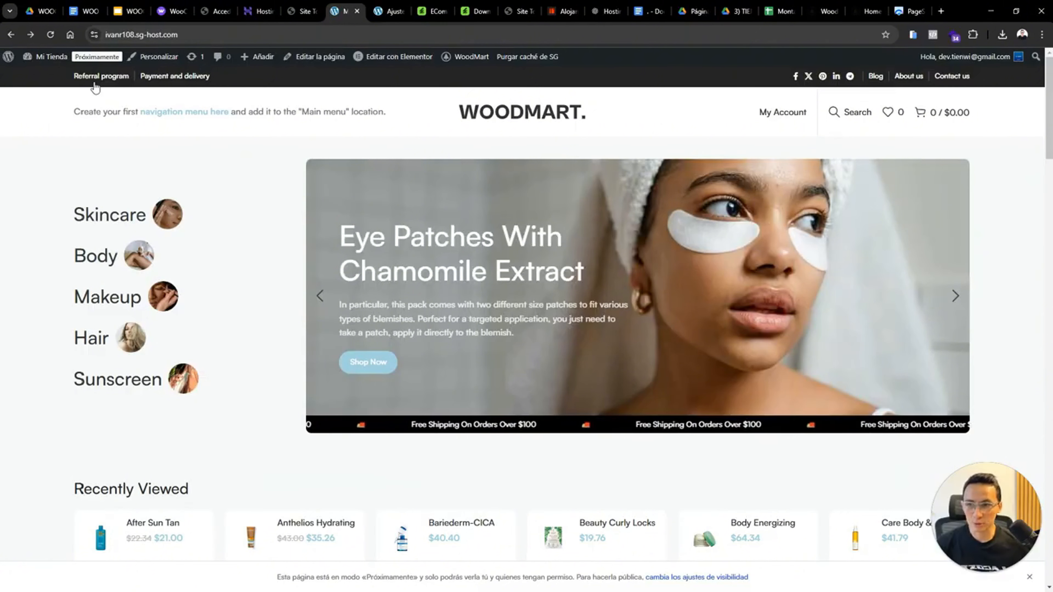
Open the WooCommerce site visibility settings, try the Visible option and switch back to Próximamente
{"action": "left_click", "coordinate": [90, 61]}
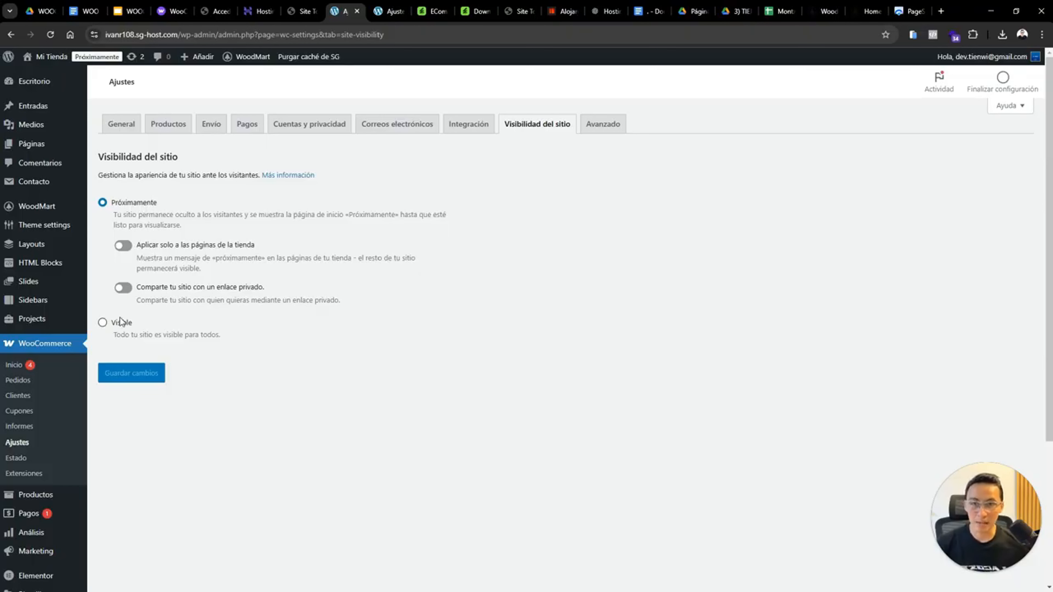
{"action": "left_click", "coordinate": [102, 322]}
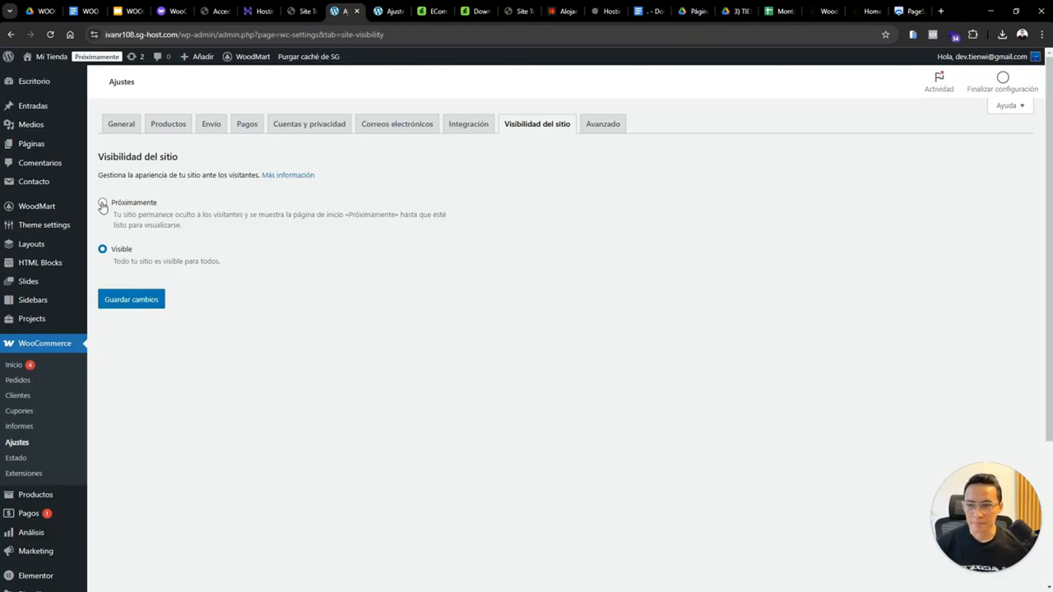
{"action": "left_click", "coordinate": [102, 203]}
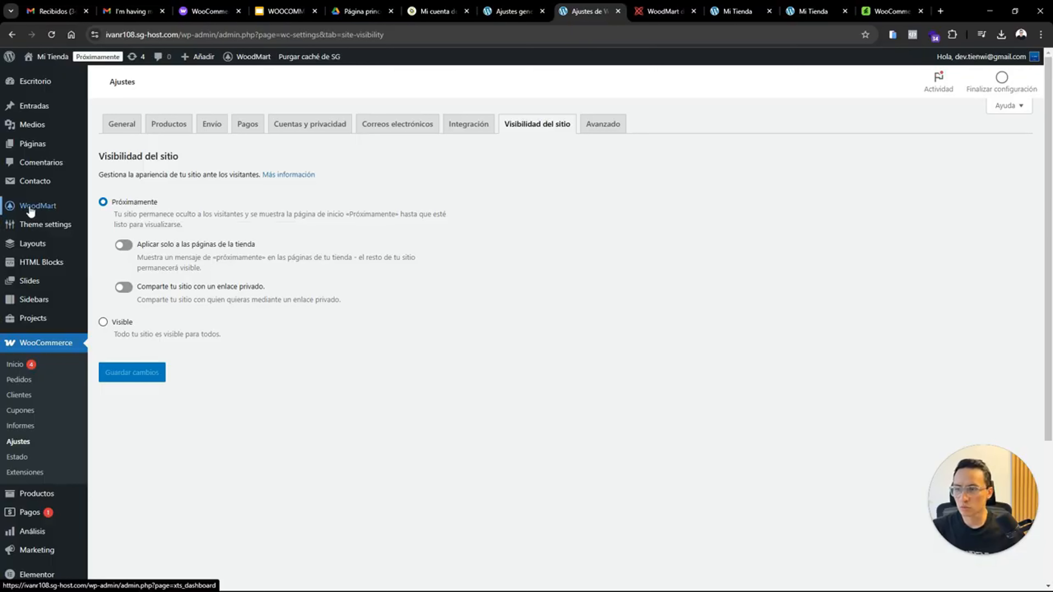
Open the WoodMart documentation from the theme's dashboard and translate the page into Spanish
{"action": "mouse_move", "coordinate": [31, 210]}
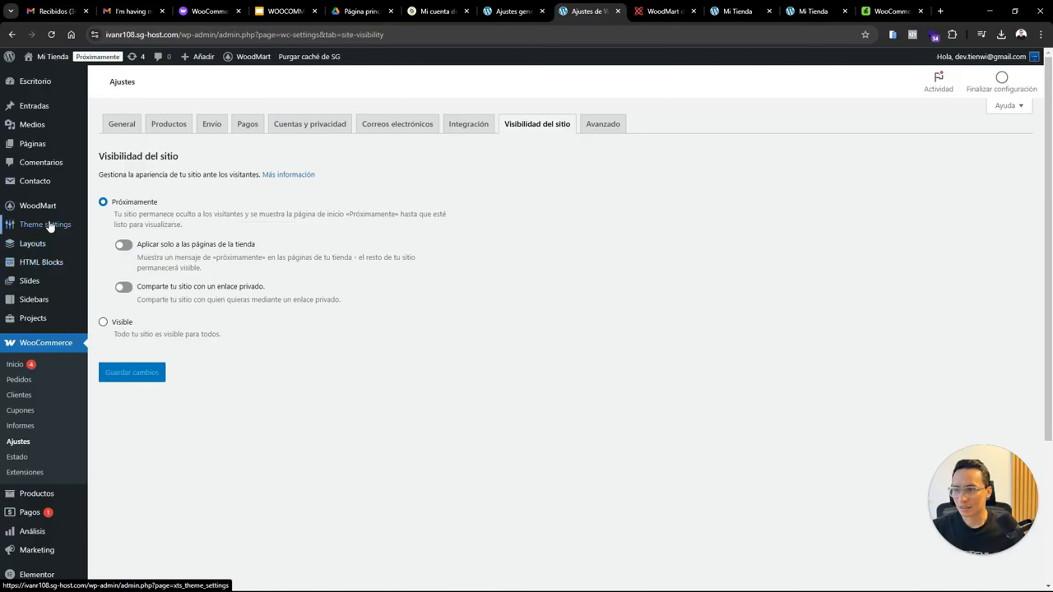
{"action": "left_click", "coordinate": [45, 209]}
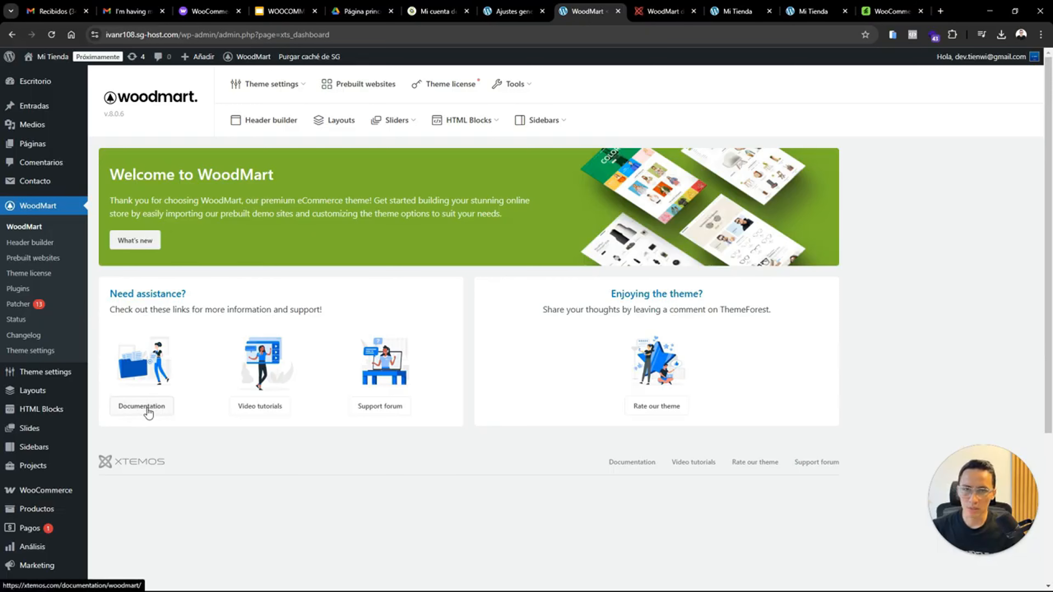
{"action": "left_click", "coordinate": [140, 412]}
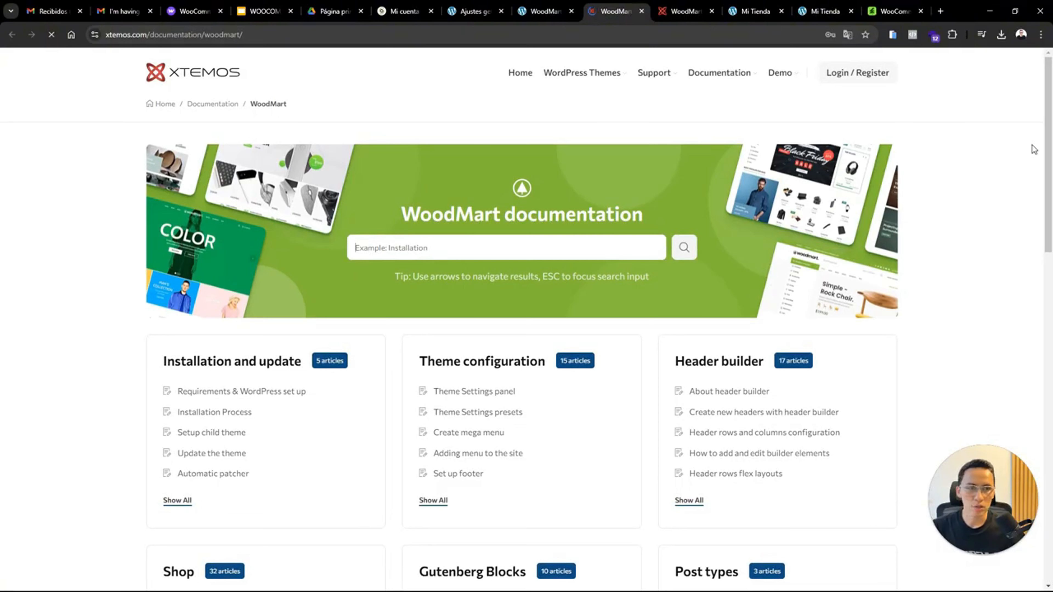
{"action": "left_click_drag", "start_coordinate": [1051, 115], "coordinate": [1049, 93]}
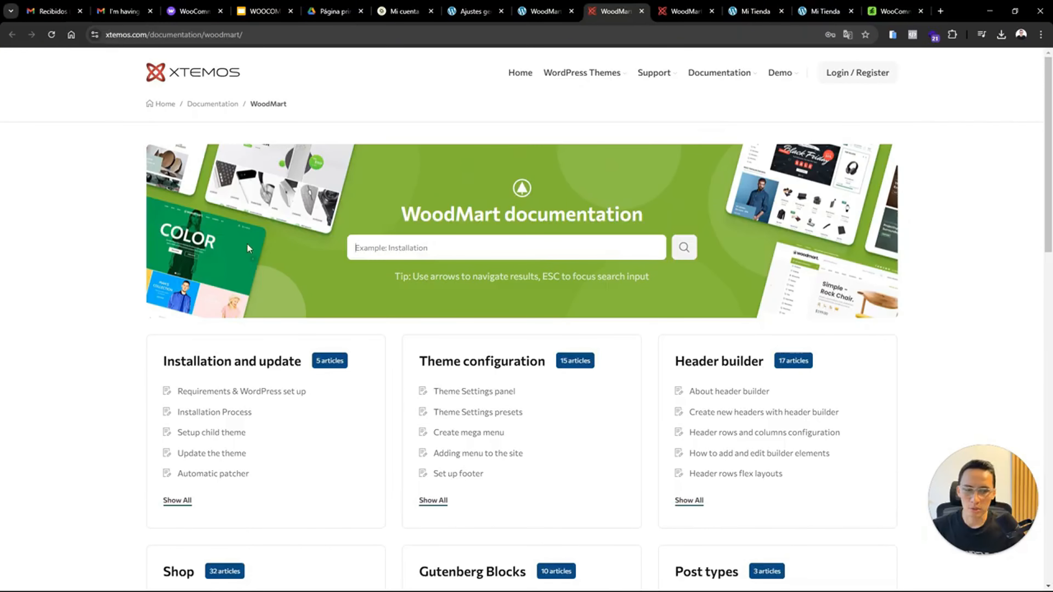
{"action": "right_click", "coordinate": [69, 221]}
{"action": "left_click", "coordinate": [144, 417]}
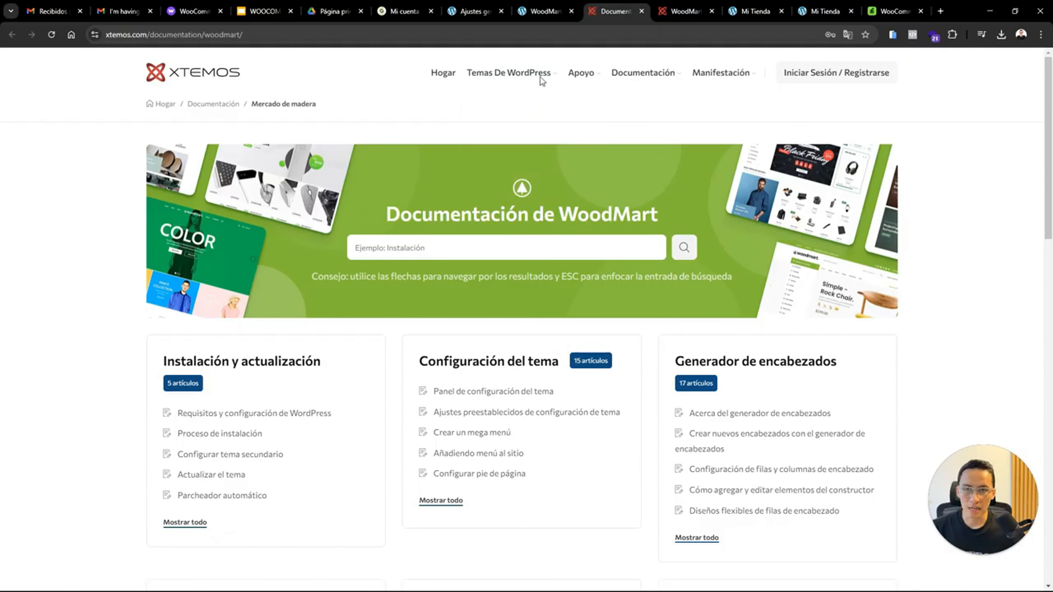
Return to the WordPress admin, open the WoodMart theme settings and search the options for "header"
{"action": "left_click", "coordinate": [539, 17]}
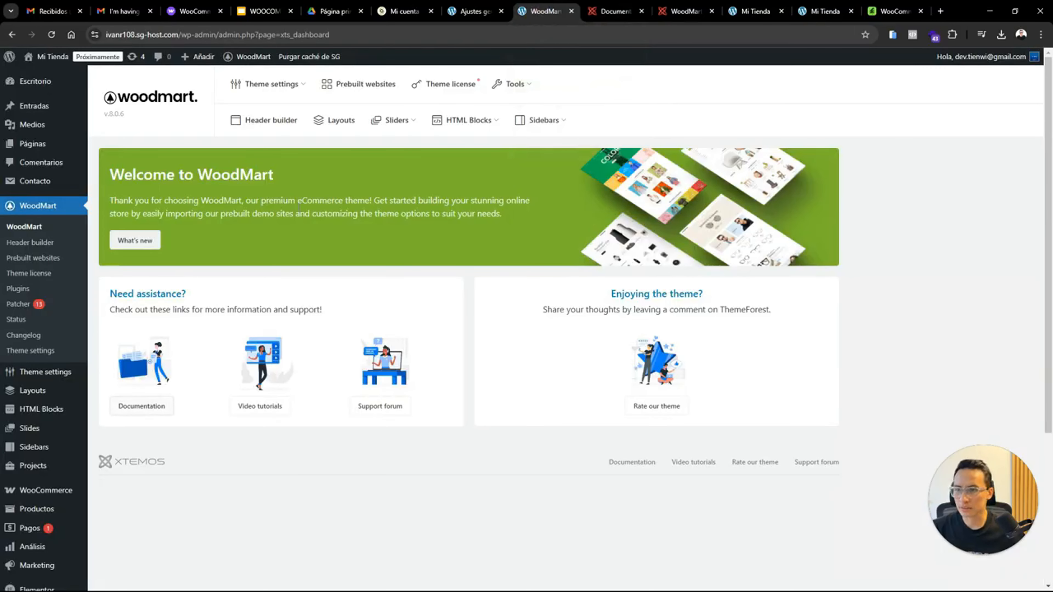
{"action": "mouse_move", "coordinate": [286, 97]}
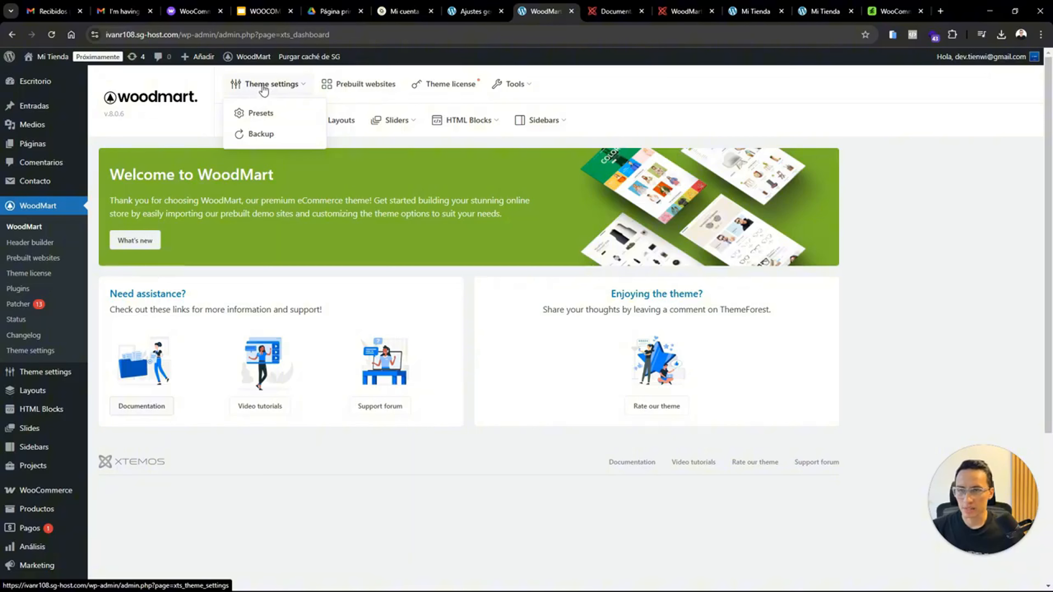
{"action": "left_click", "coordinate": [280, 88]}
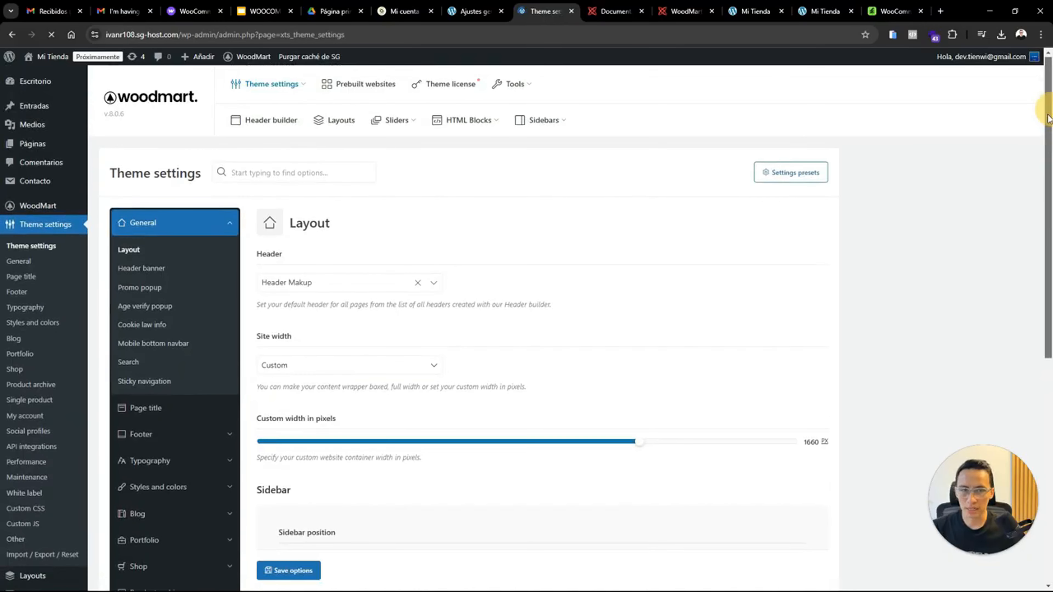
{"action": "scroll", "coordinate": [1045, 299], "scroll_direction": "down", "scroll_amount": 5}
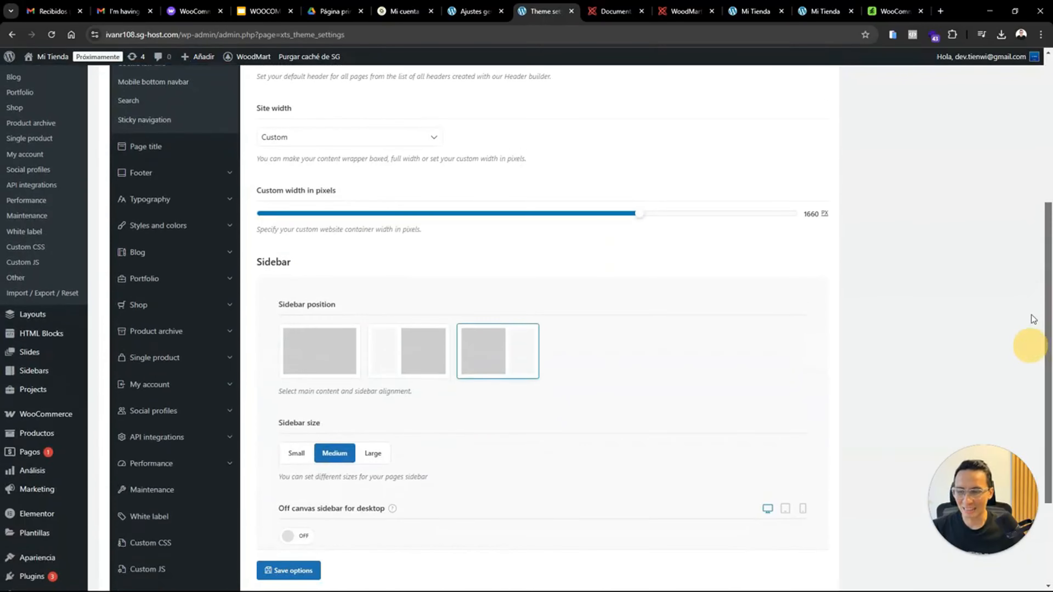
{"action": "scroll", "coordinate": [1033, 320], "scroll_direction": "up", "scroll_amount": 5}
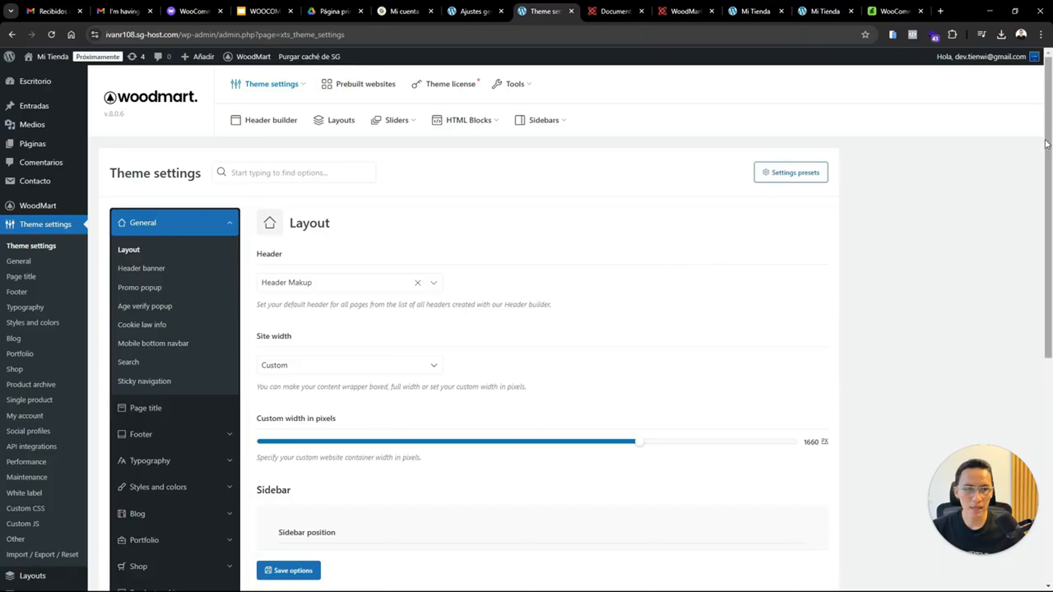
{"action": "left_click", "coordinate": [264, 179]}
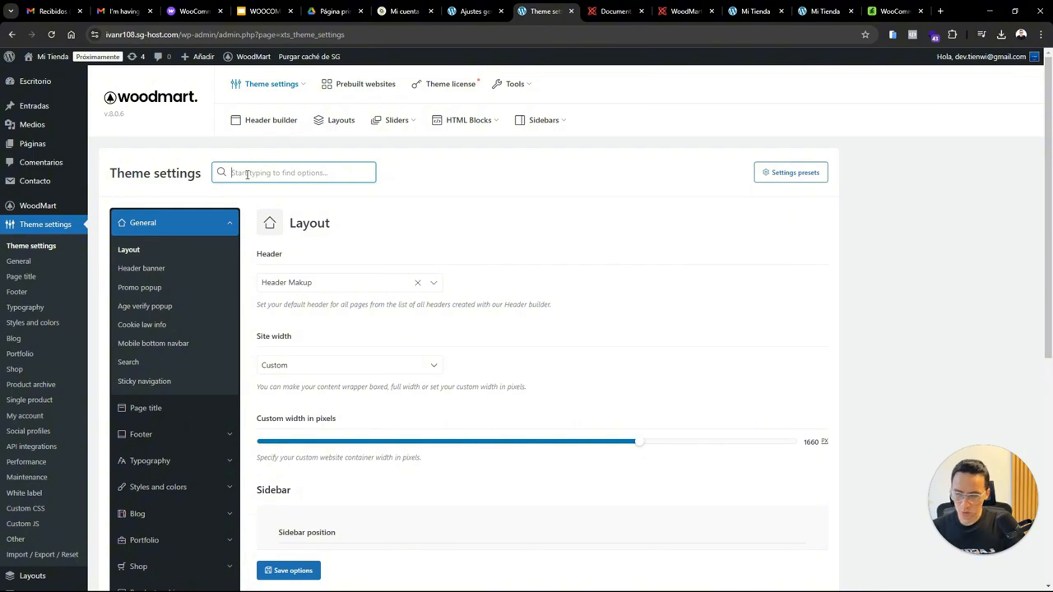
{"action": "type", "text": "header"}
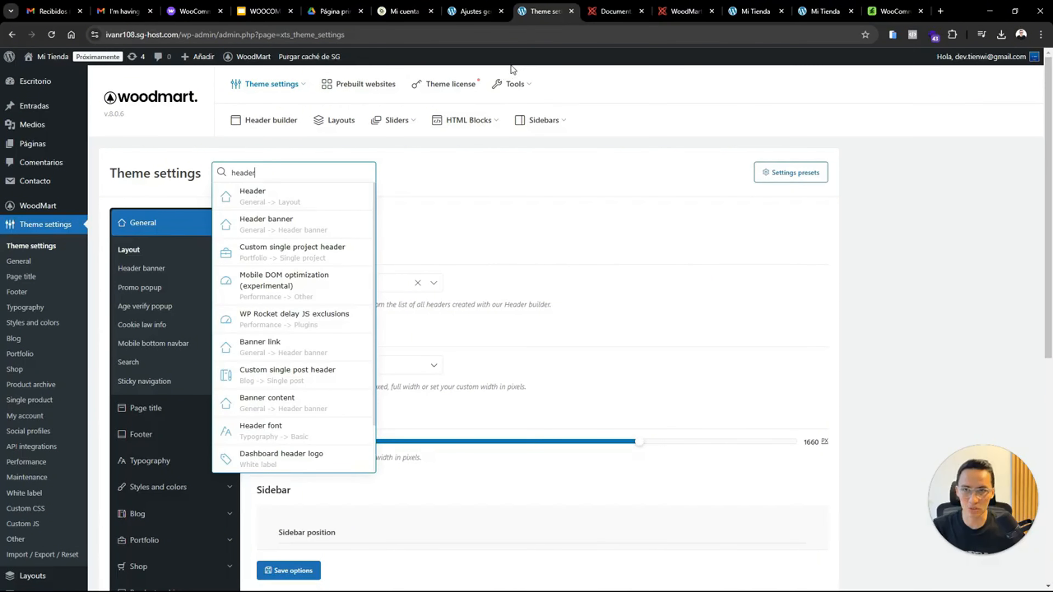
Open the store's home page in a separate browser tab from the WordPress general settings
{"action": "left_click", "coordinate": [482, 16]}
{"action": "mouse_move", "coordinate": [48, 56]}
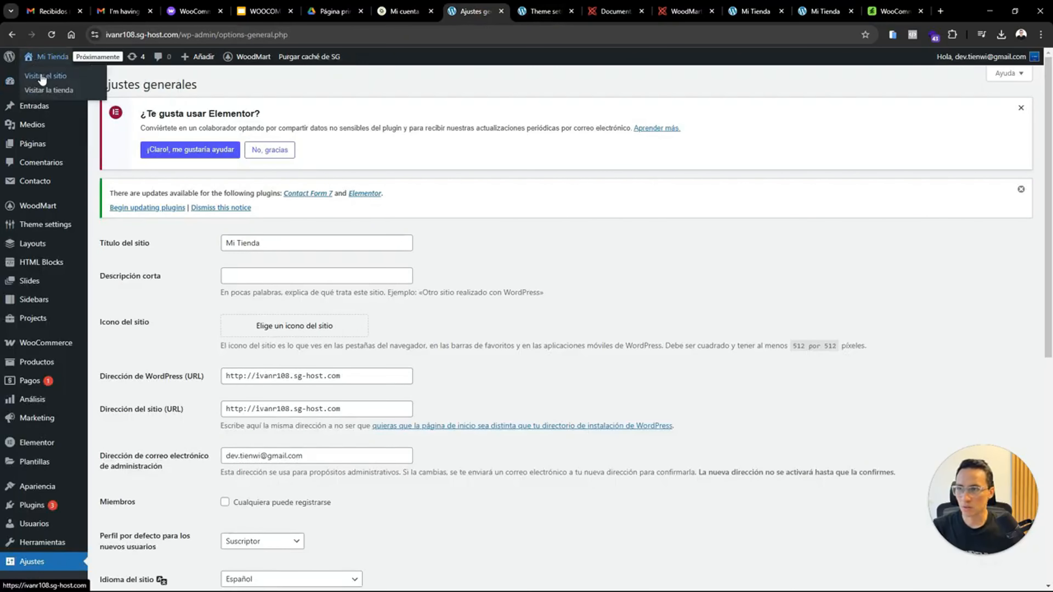
{"action": "right_click", "coordinate": [63, 90]}
{"action": "left_click", "coordinate": [63, 90]}
{"action": "left_click", "coordinate": [506, 11]}
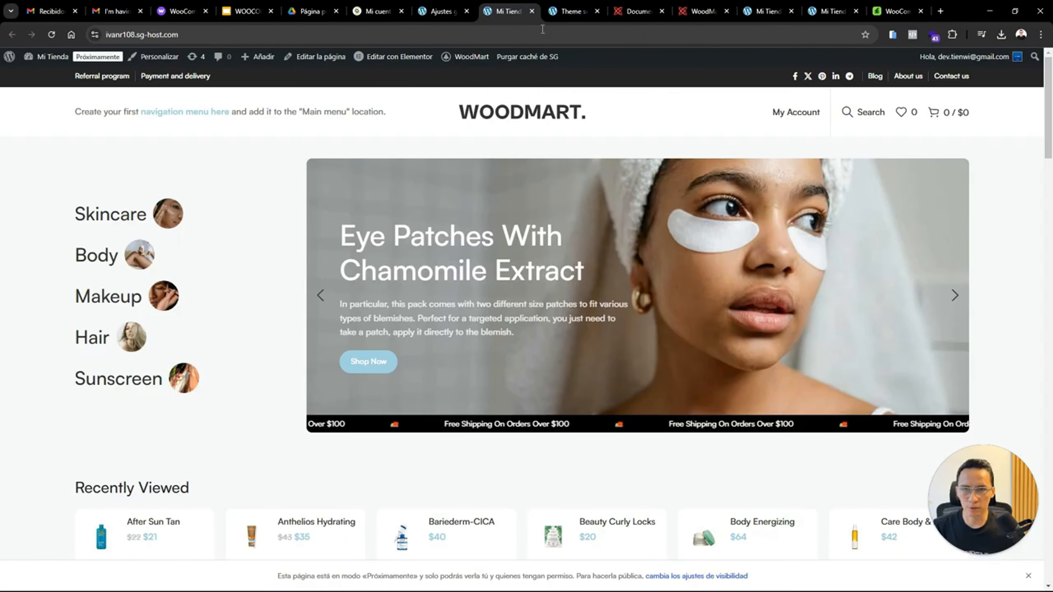
Return to the WoodMart theme settings and examine the available default header options in the Layout section, keeping Header Makup
{"action": "left_click", "coordinate": [569, 12]}
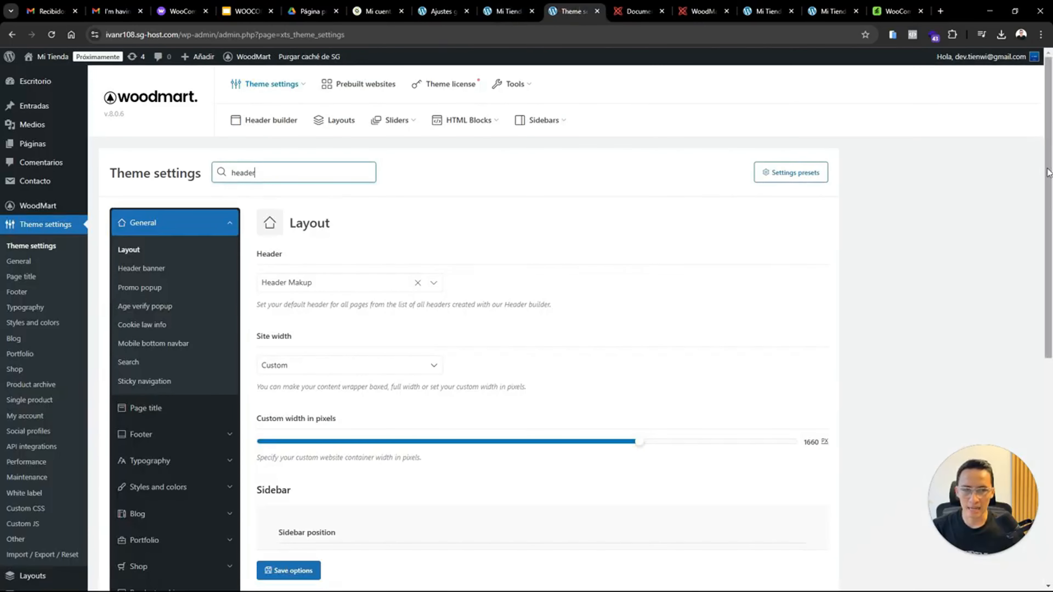
{"action": "scroll", "coordinate": [315, 232], "scroll_direction": "down", "scroll_amount": 1}
{"action": "left_click", "coordinate": [322, 251]}
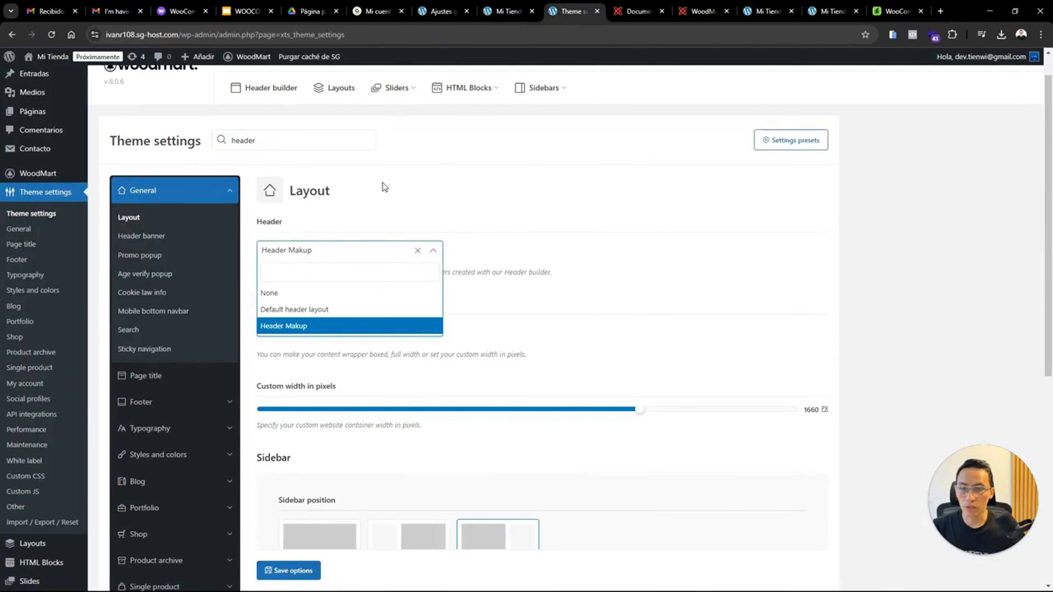
{"action": "left_click", "coordinate": [499, 218]}
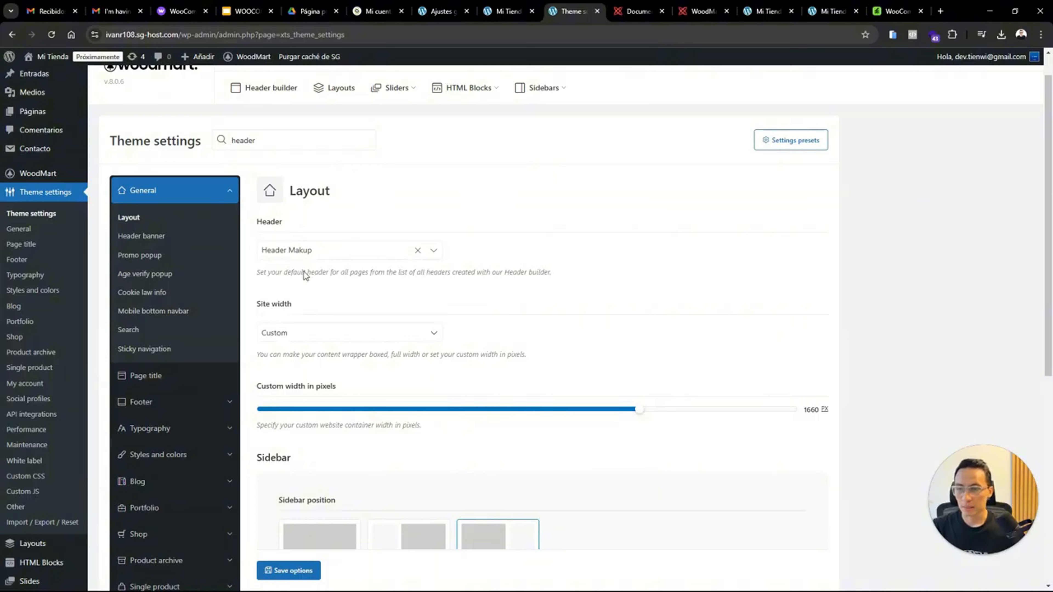
{"action": "left_click", "coordinate": [289, 255]}
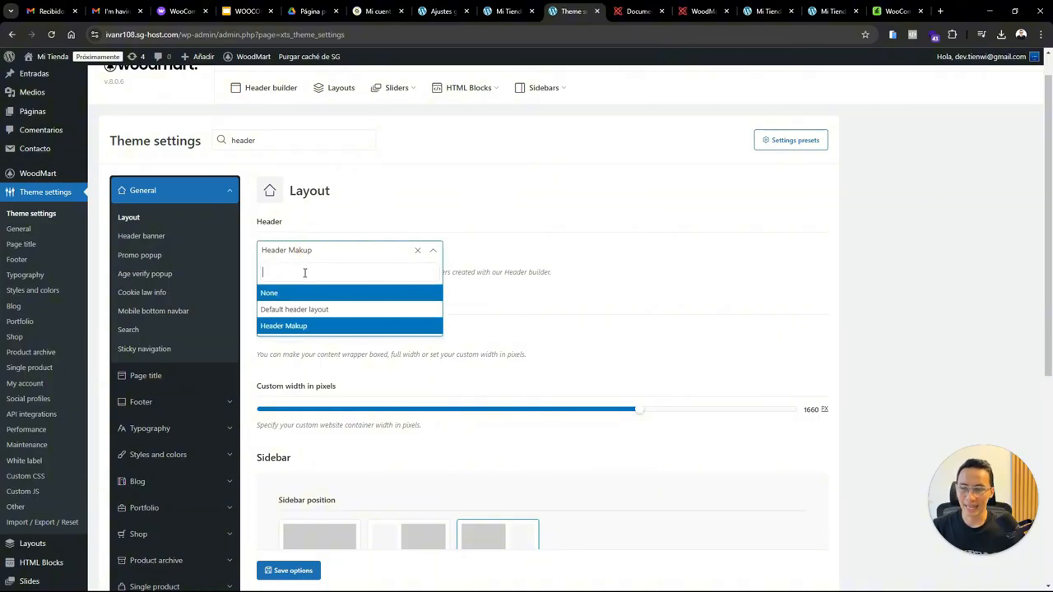
{"action": "left_click", "coordinate": [401, 212]}
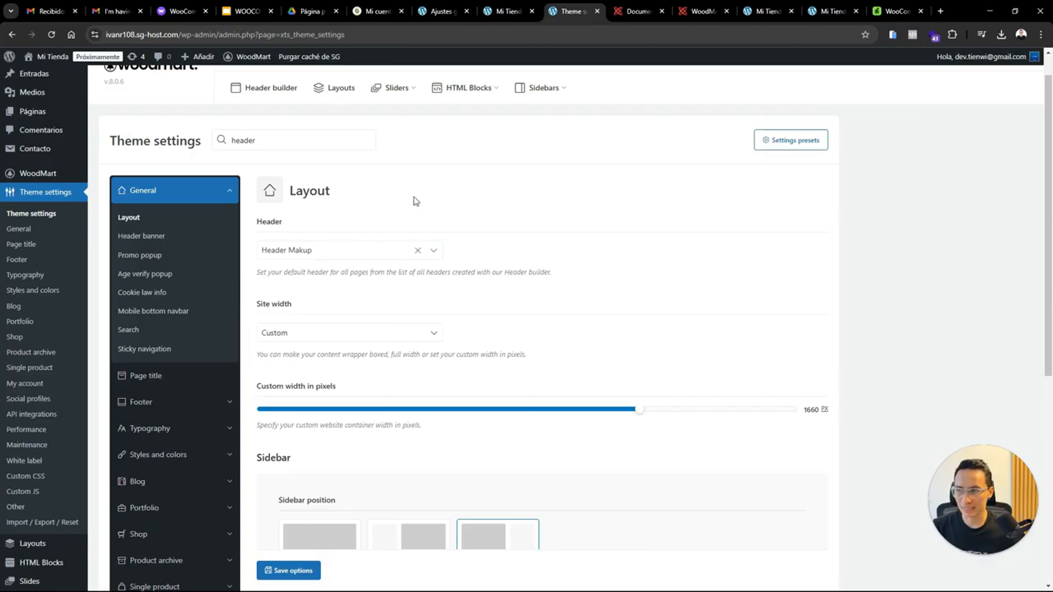
Open WoodMart's header builder and translate the page into Spanish
{"action": "mouse_move", "coordinate": [52, 177]}
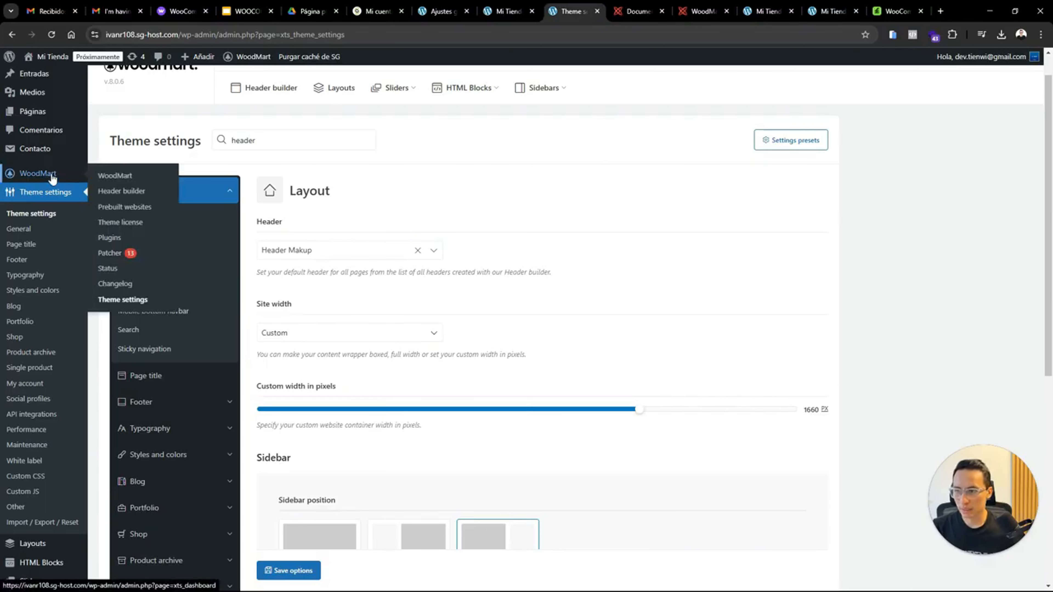
{"action": "left_click", "coordinate": [132, 193]}
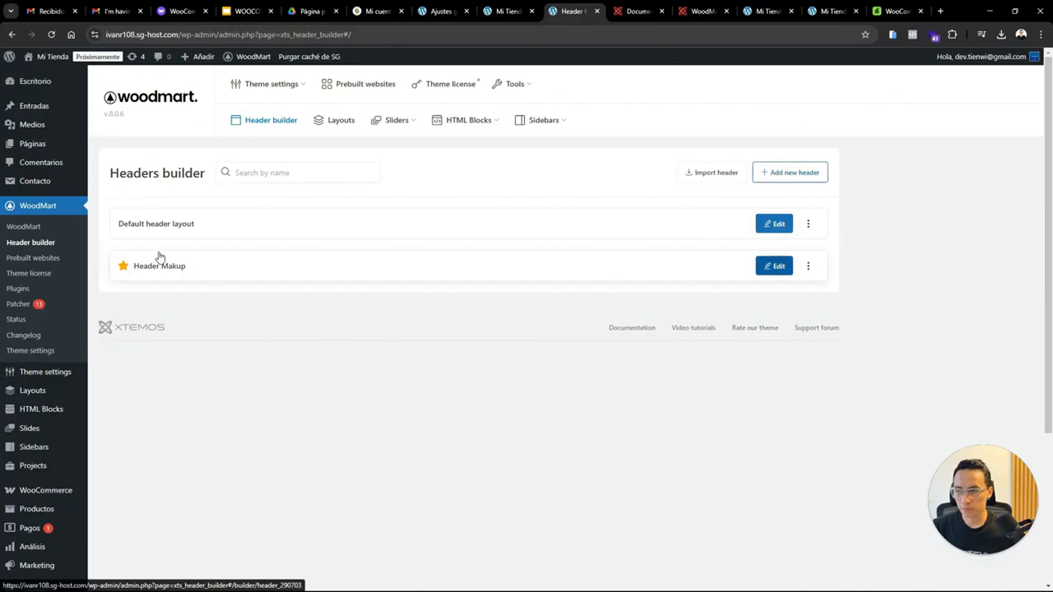
{"action": "right_click", "coordinate": [245, 316]}
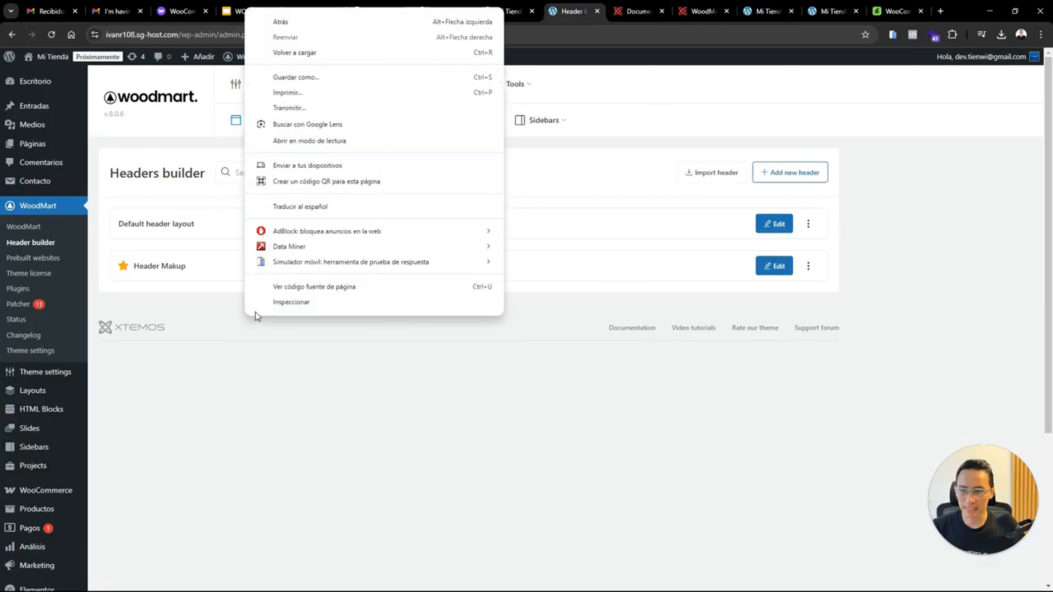
{"action": "left_click", "coordinate": [294, 208]}
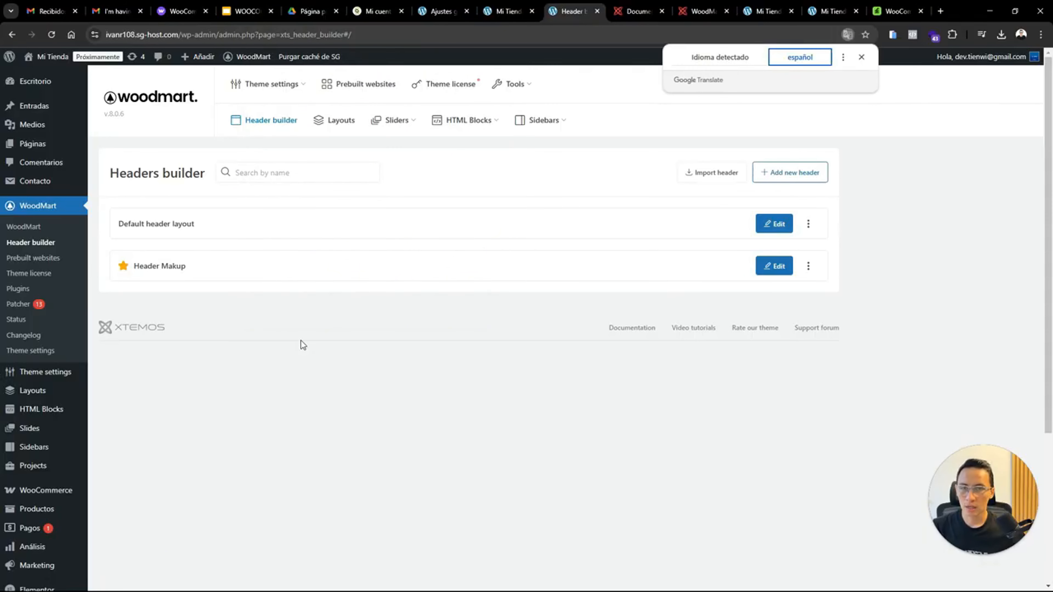
{"action": "left_click", "coordinate": [281, 336]}
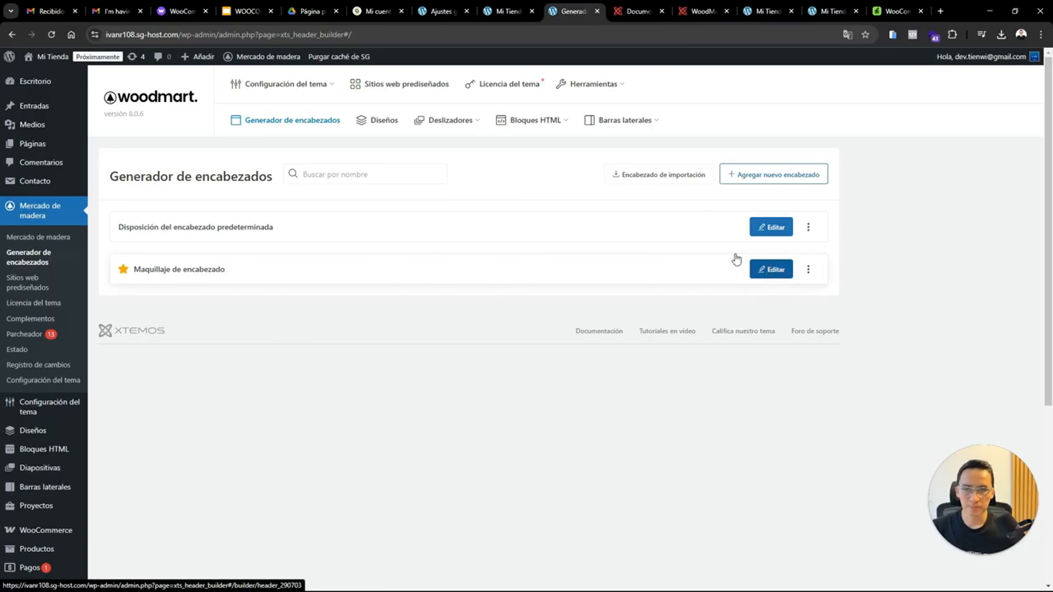
Check the store's home page, return to the header builder and open the Header Makup header for editing
{"action": "left_click", "coordinate": [510, 11]}
{"action": "left_click", "coordinate": [572, 12]}
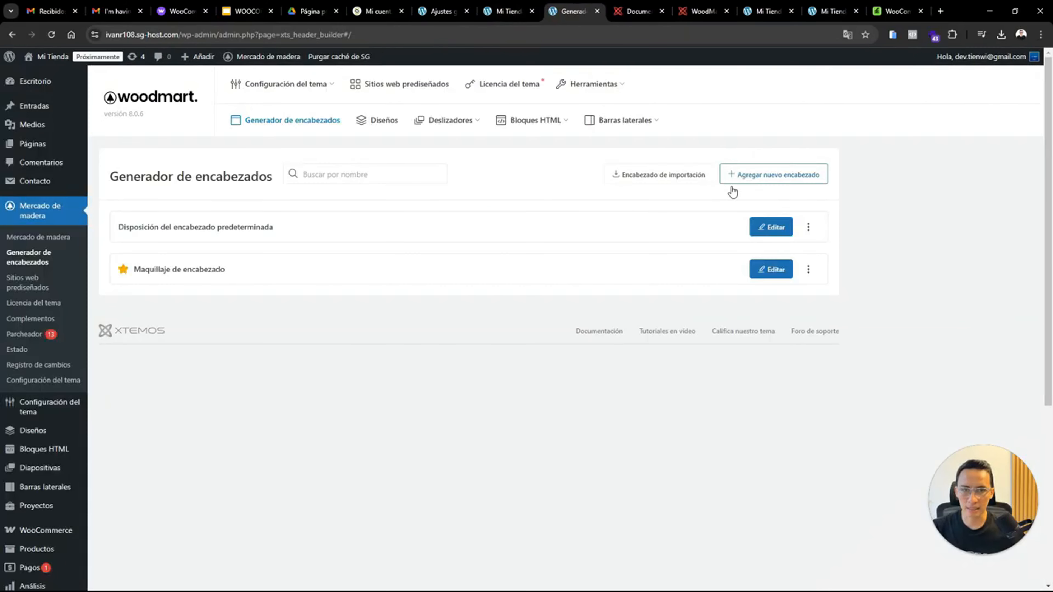
{"action": "left_click", "coordinate": [771, 269]}
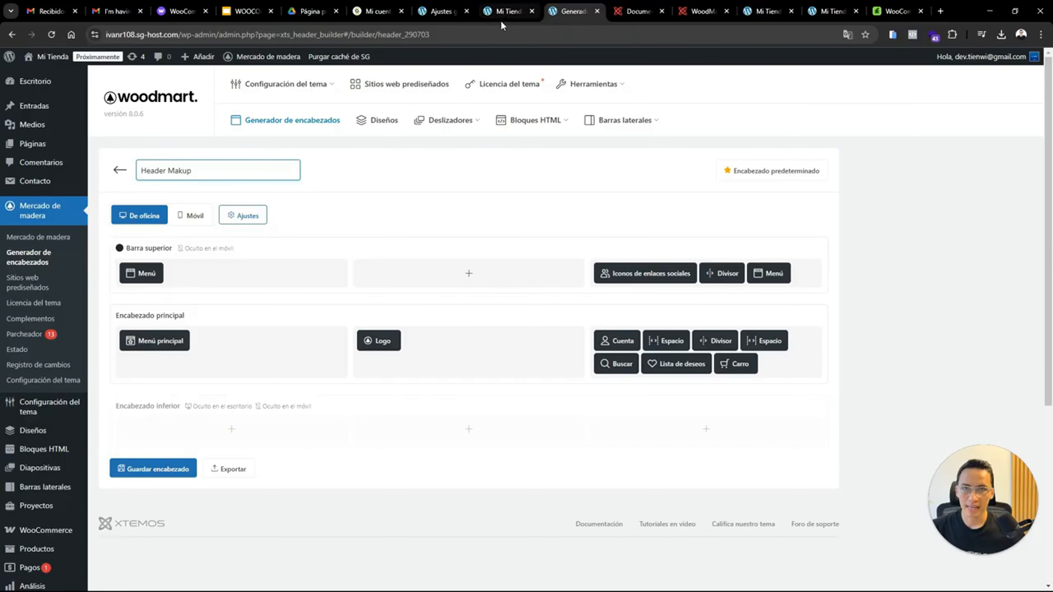
Compare the black top bar and main header on the store's home page with the header builder's rows
{"action": "left_click", "coordinate": [504, 11]}
{"action": "left_click_drag", "start_coordinate": [19, 81], "coordinate": [540, 73]}
{"action": "left_click", "coordinate": [574, 11]}
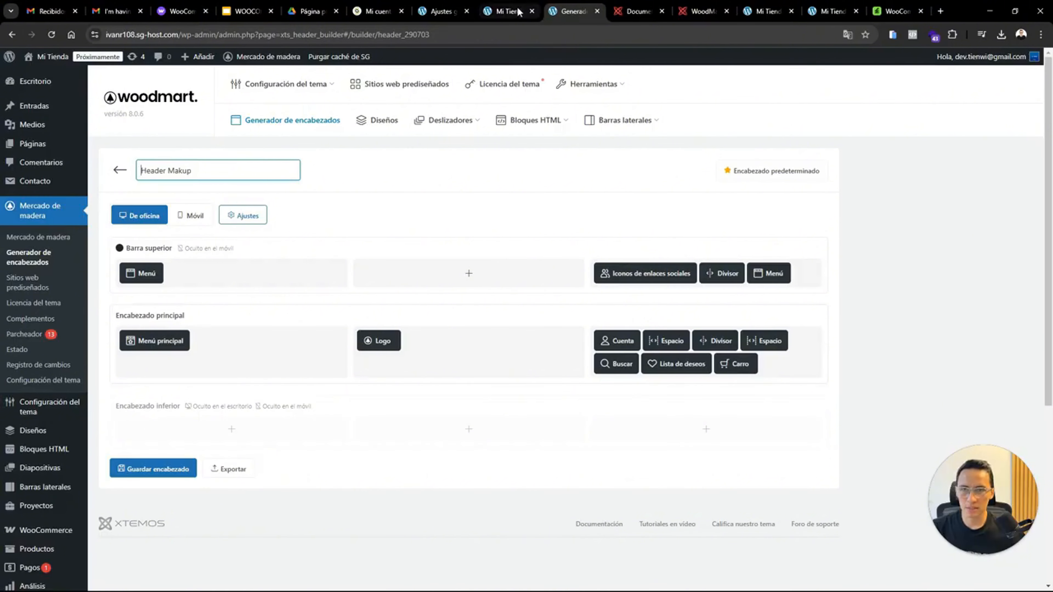
{"action": "left_click", "coordinate": [509, 11]}
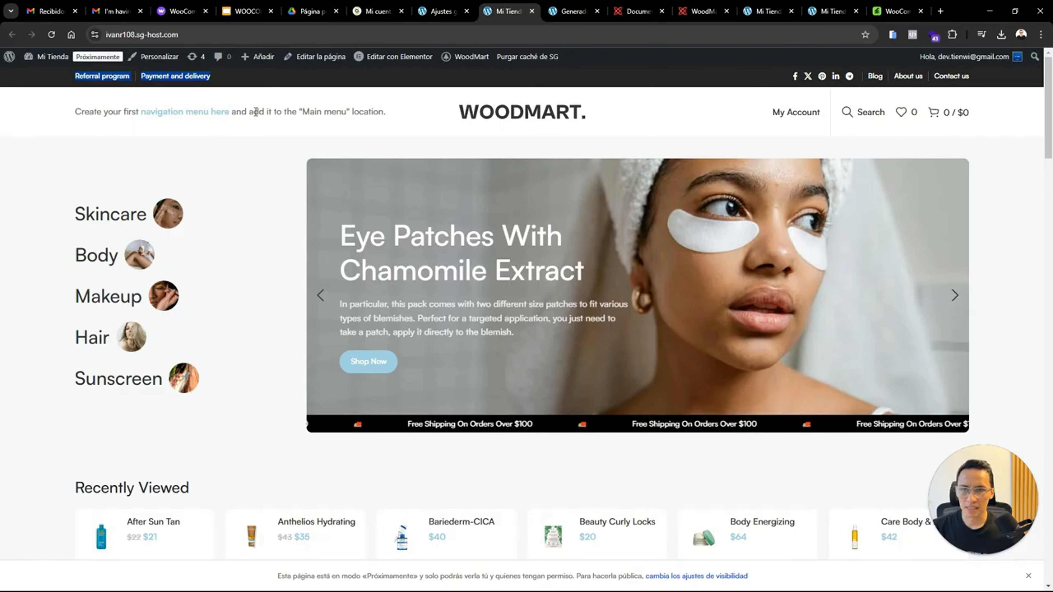
Replace the main header's logo image with tu-logo.webp from the media library and save the logo settings
{"action": "left_click", "coordinate": [572, 13]}
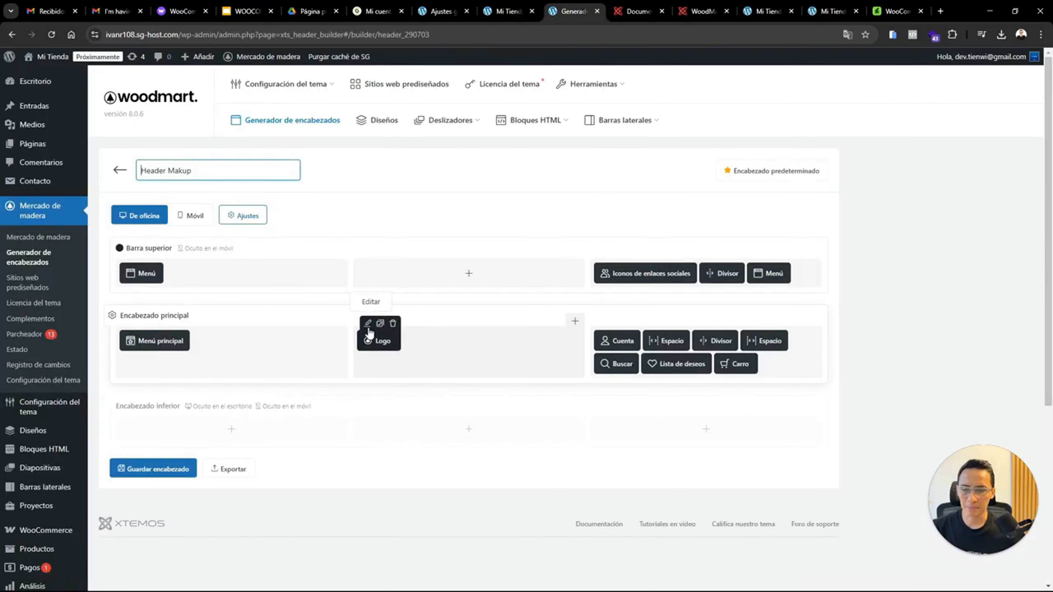
{"action": "left_click", "coordinate": [367, 323]}
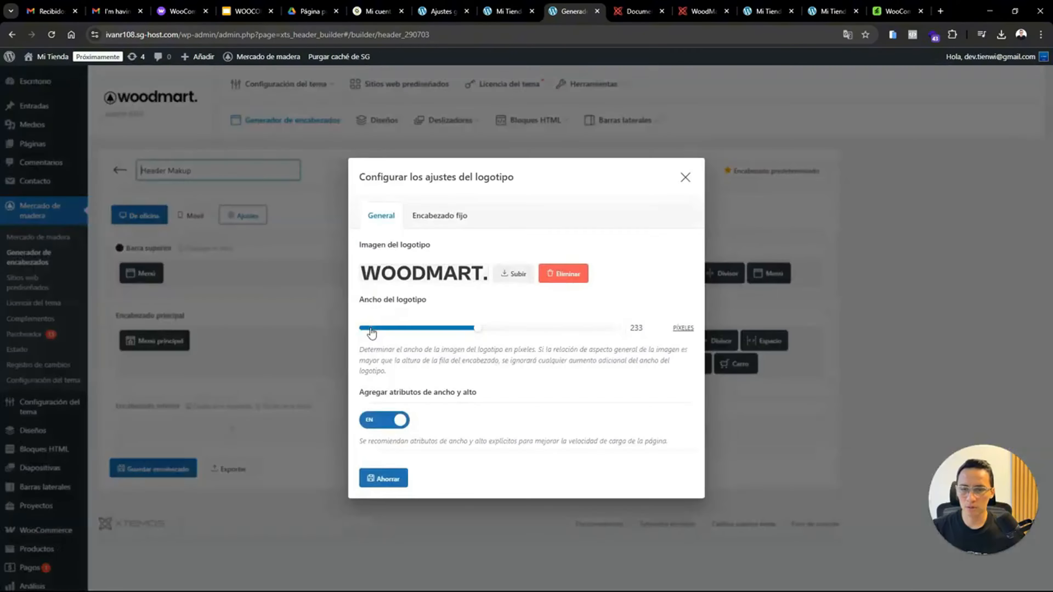
{"action": "left_click", "coordinate": [509, 274]}
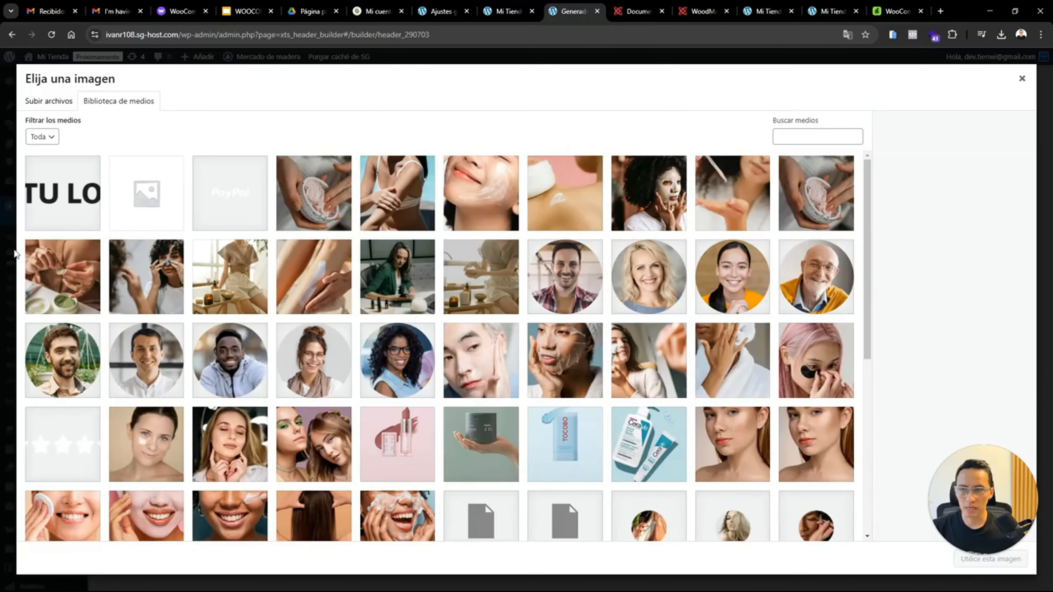
{"action": "left_click", "coordinate": [64, 215]}
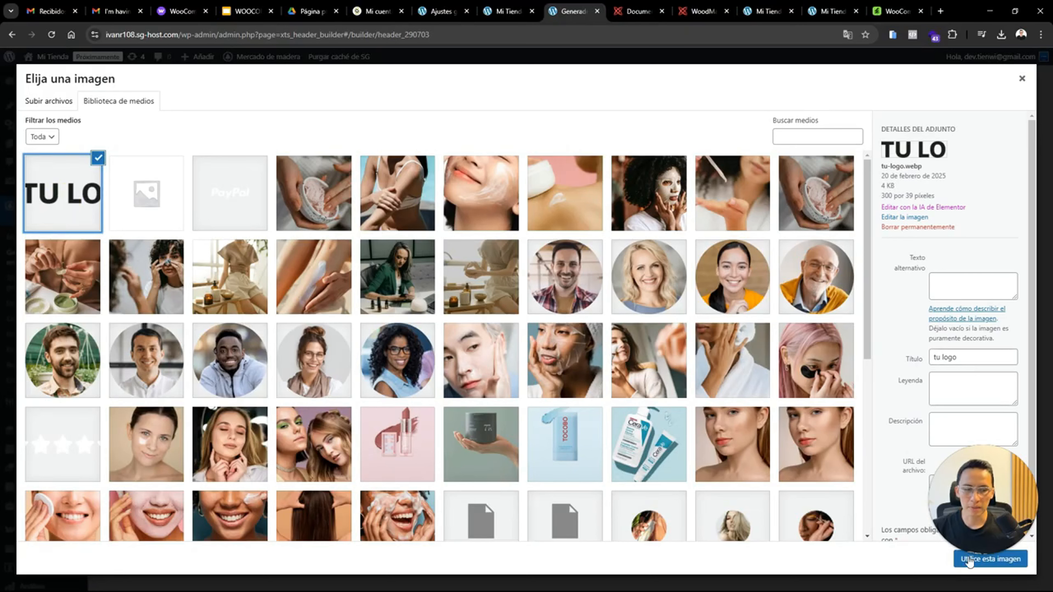
{"action": "left_click", "coordinate": [990, 559]}
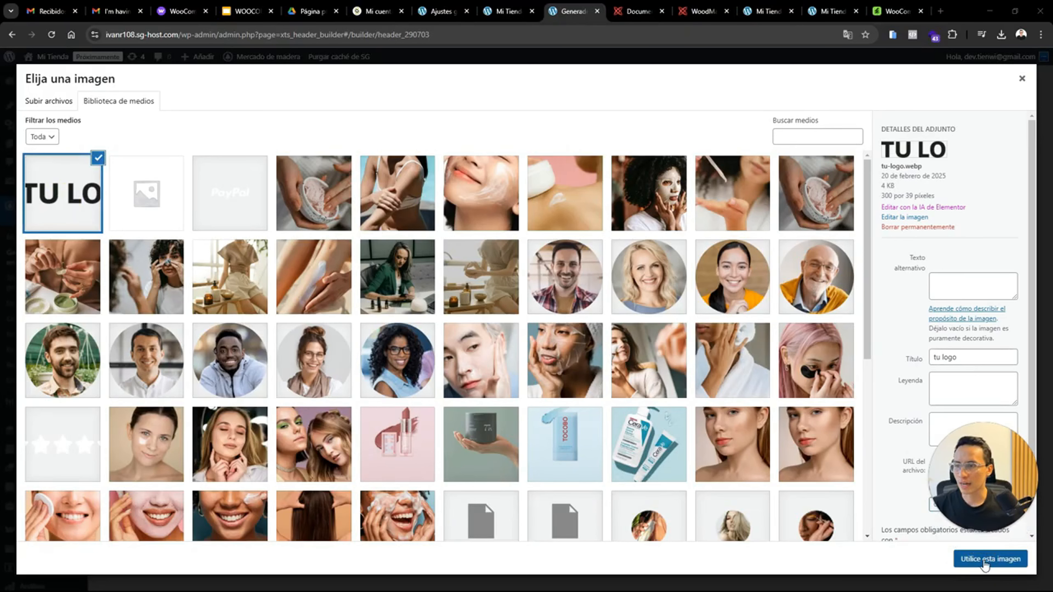
{"action": "left_click", "coordinate": [982, 560]}
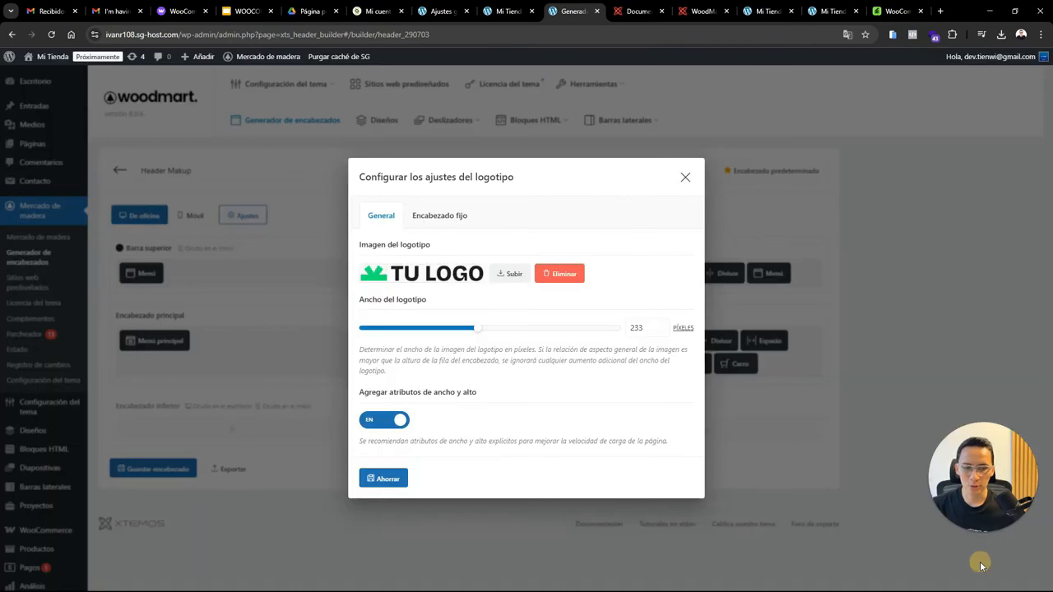
{"action": "left_click", "coordinate": [391, 479]}
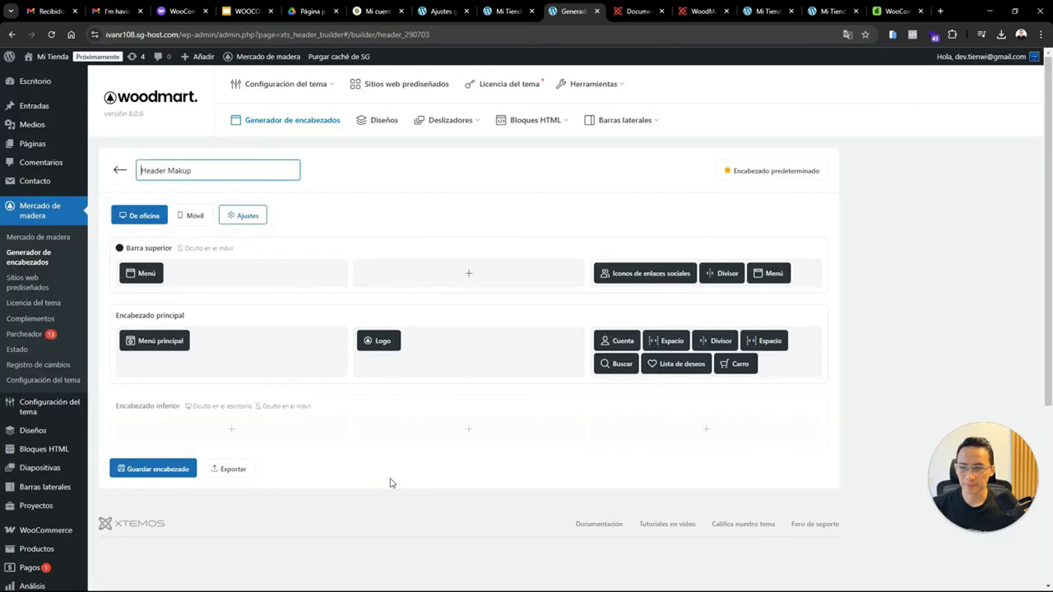
Save the edited header and reload the store's home page
{"action": "left_click", "coordinate": [155, 471]}
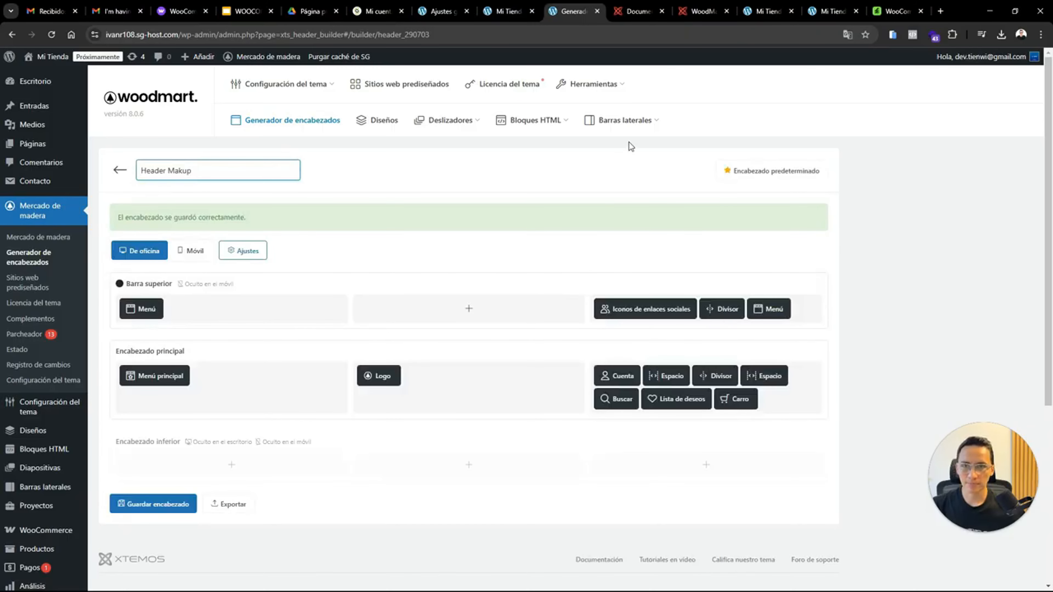
{"action": "left_click", "coordinate": [515, 15]}
{"action": "left_click", "coordinate": [51, 35]}
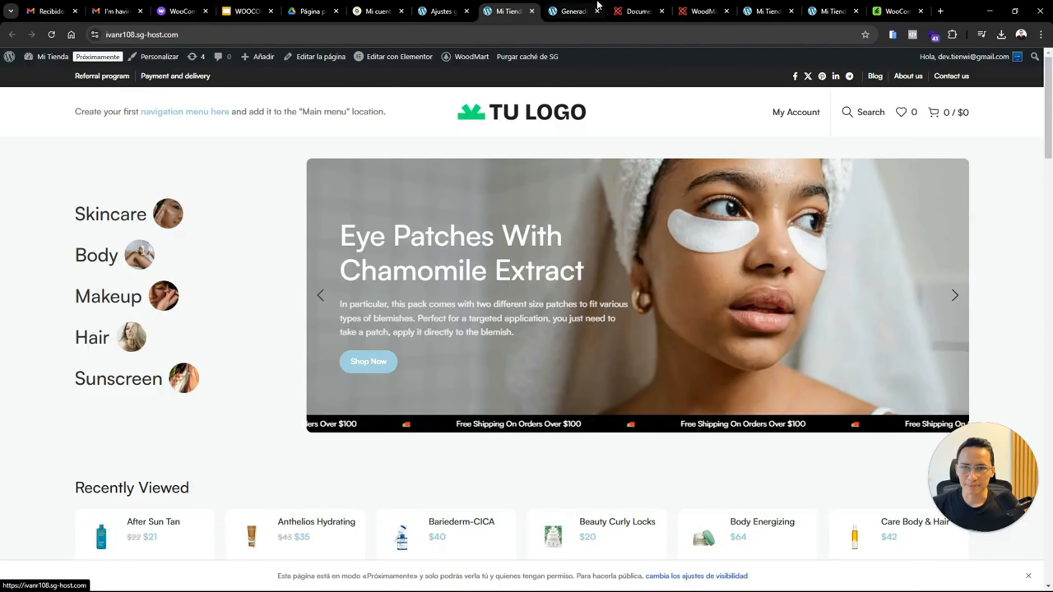
Examine how the header builder's elements correspond to the top bar, menu, logo and shop icons on the store's home page
{"action": "left_click", "coordinate": [569, 12]}
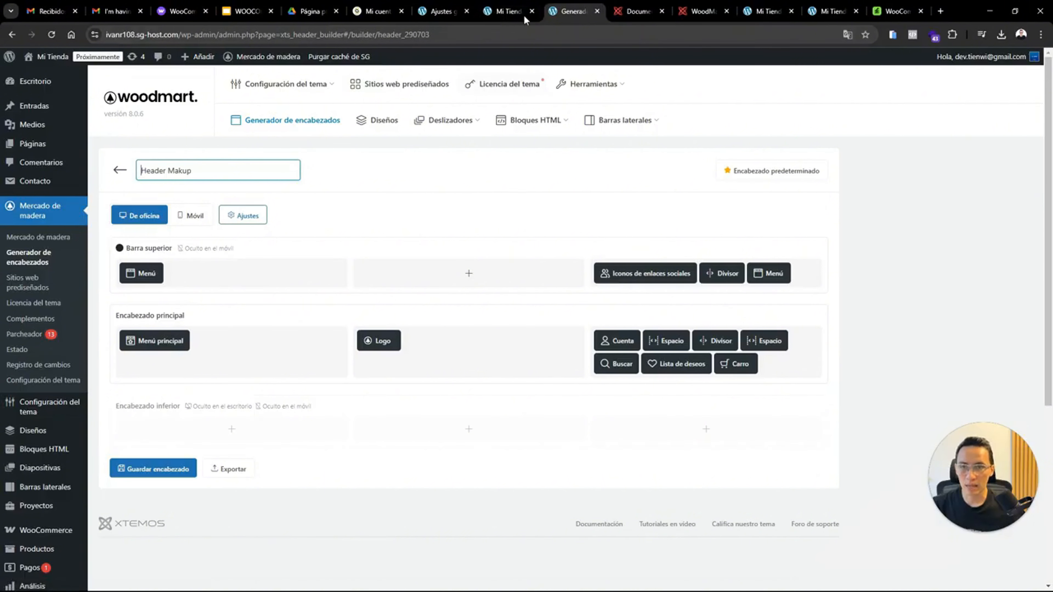
{"action": "left_click", "coordinate": [504, 18]}
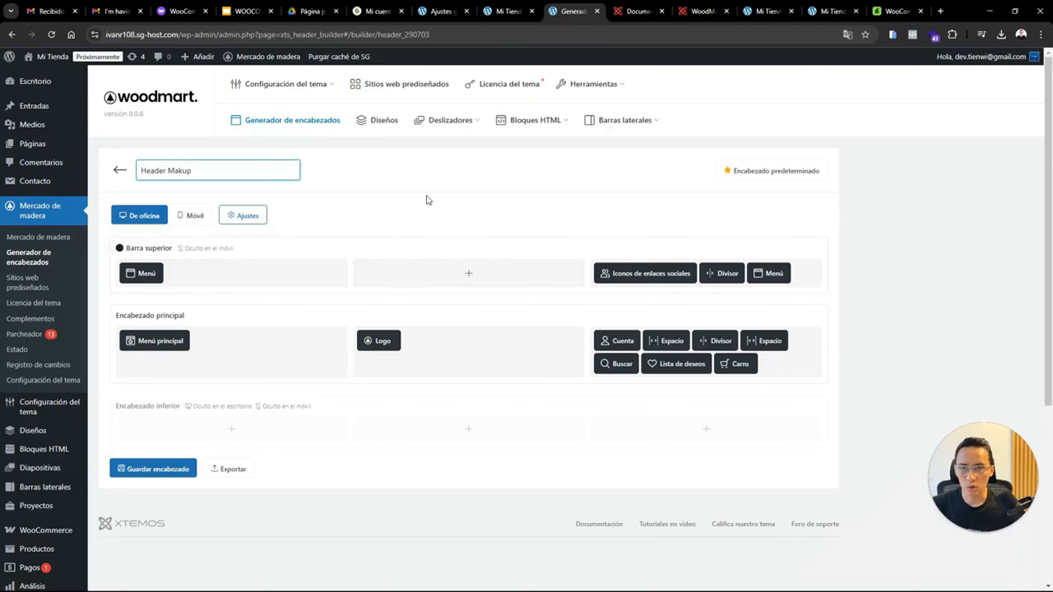
{"action": "left_click", "coordinate": [505, 11]}
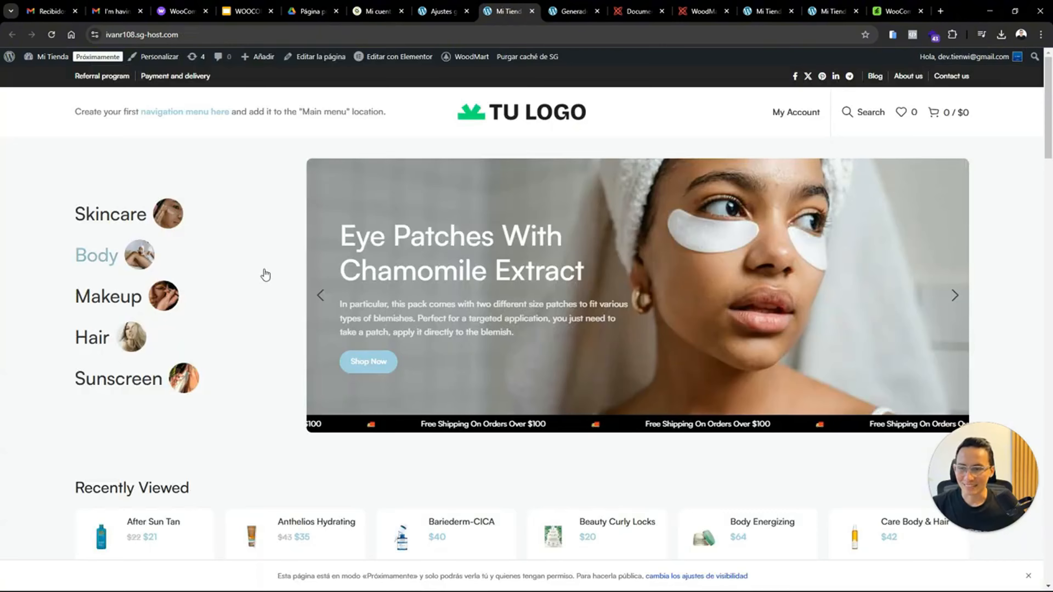
{"action": "left_click_drag", "start_coordinate": [1049, 125], "coordinate": [1039, 45]}
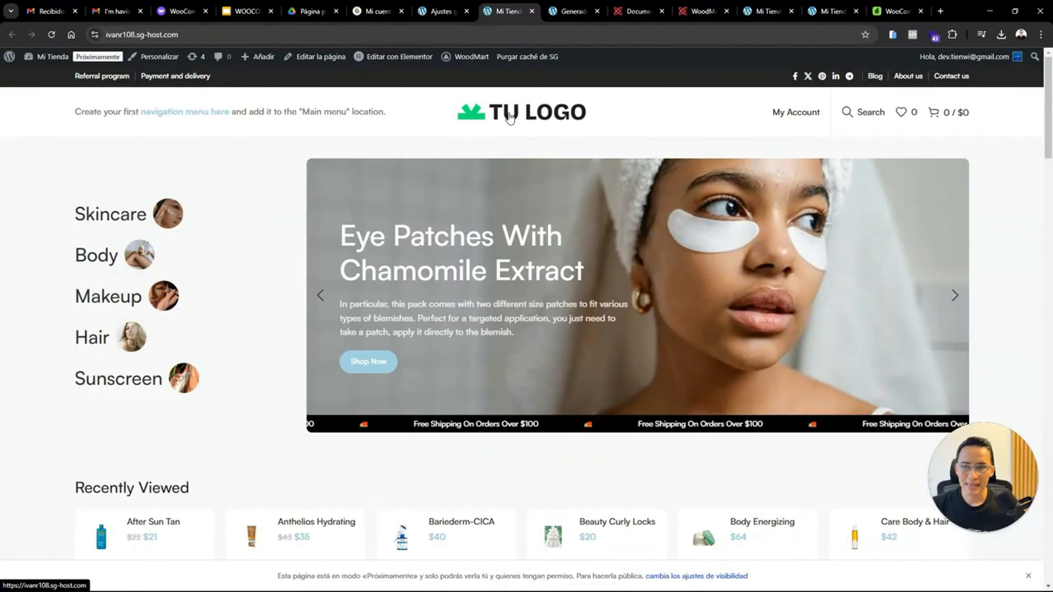
{"action": "left_click", "coordinate": [563, 15]}
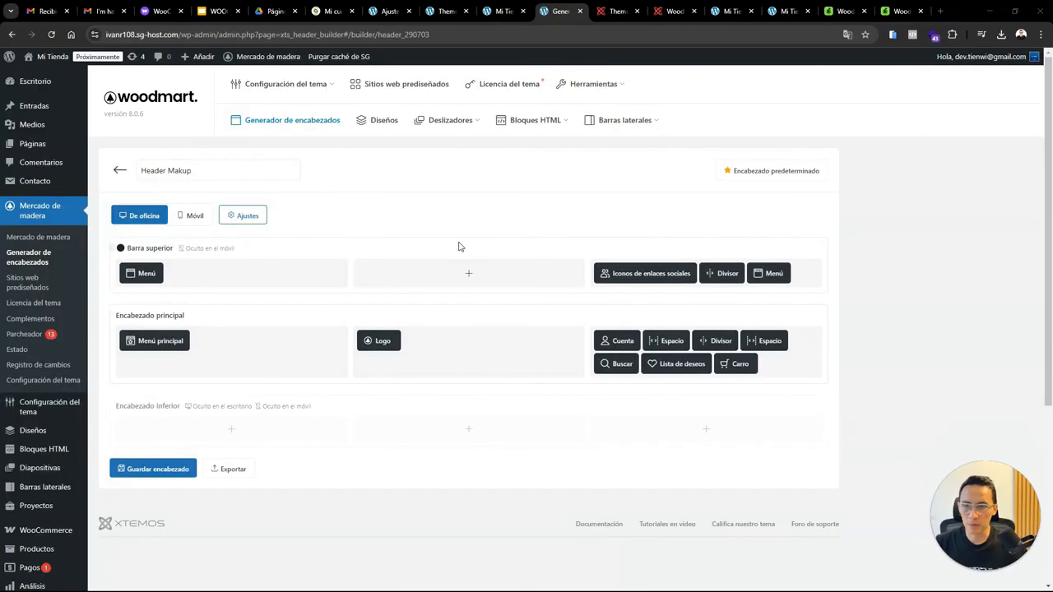
{"action": "left_click", "coordinate": [505, 11]}
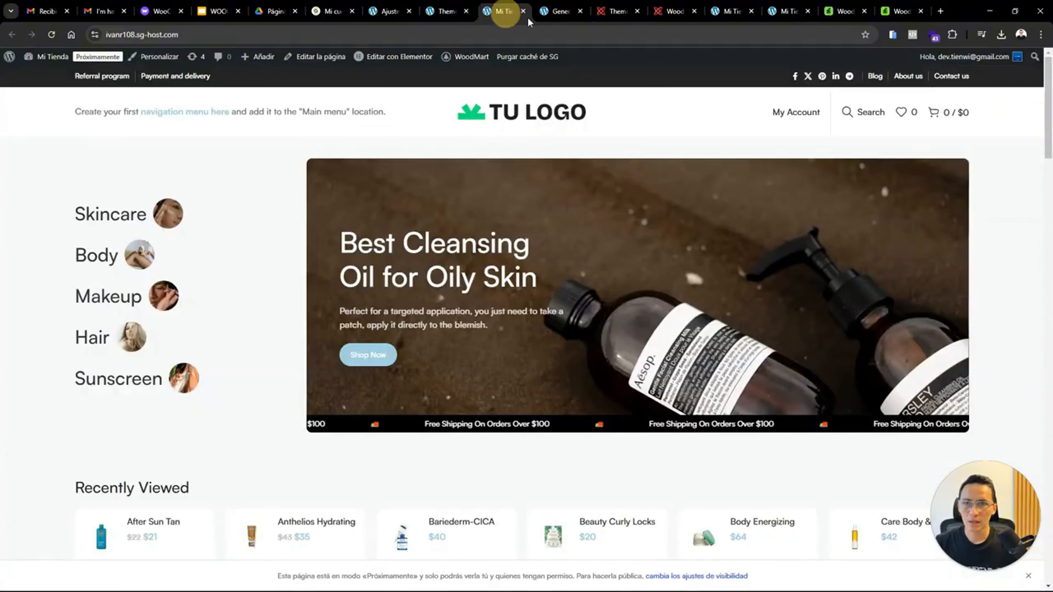
{"action": "left_click", "coordinate": [558, 12]}
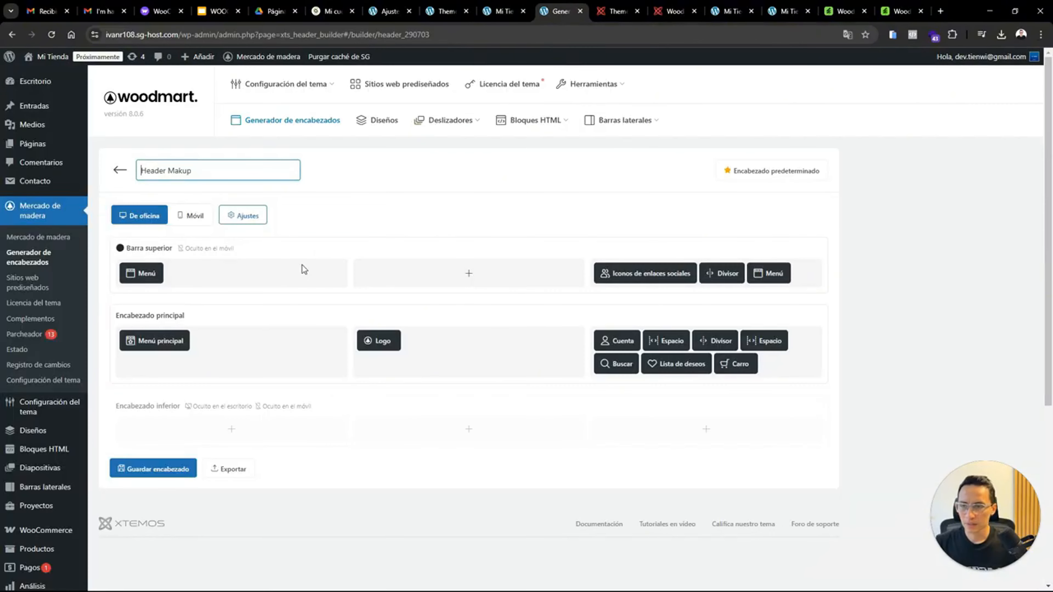
{"action": "left_click", "coordinate": [505, 14]}
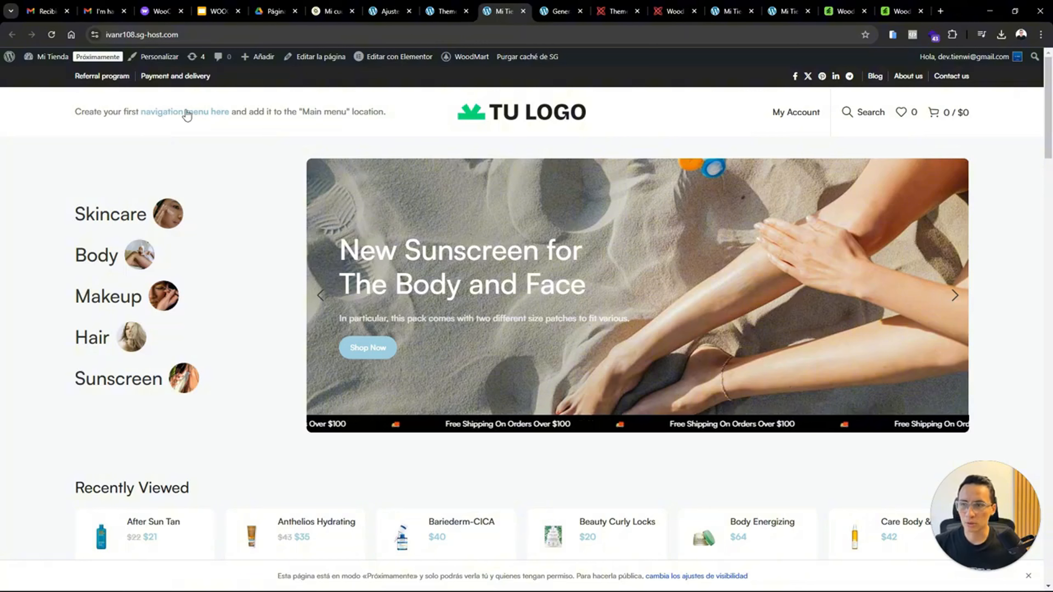
Open the menu editor from the header's navigation menu link, review the Category menu and go back to the home page
{"action": "left_click", "coordinate": [201, 120]}
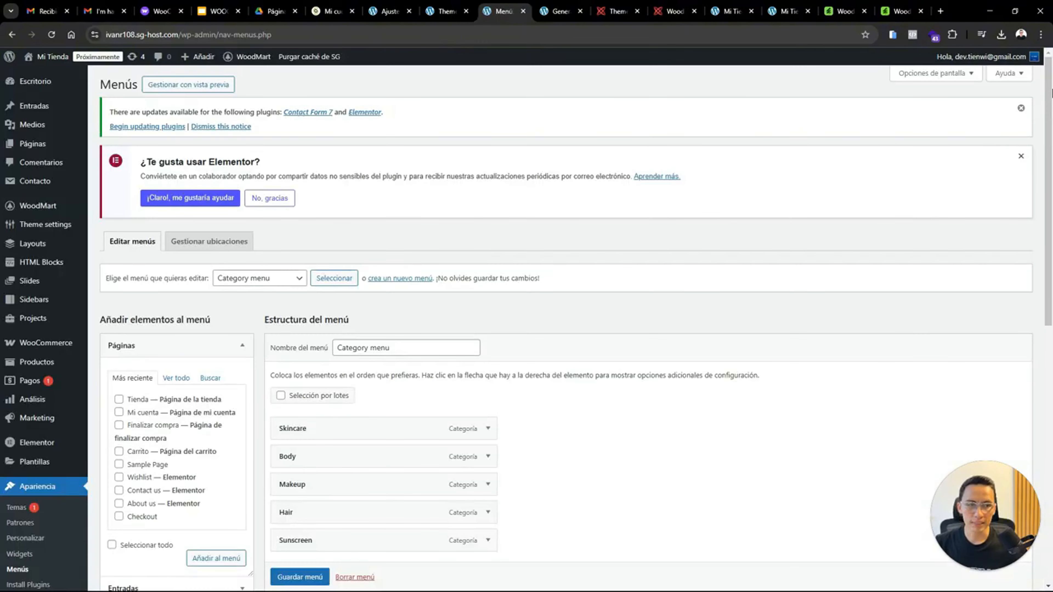
{"action": "left_click_drag", "start_coordinate": [1048, 88], "coordinate": [1048, 161]}
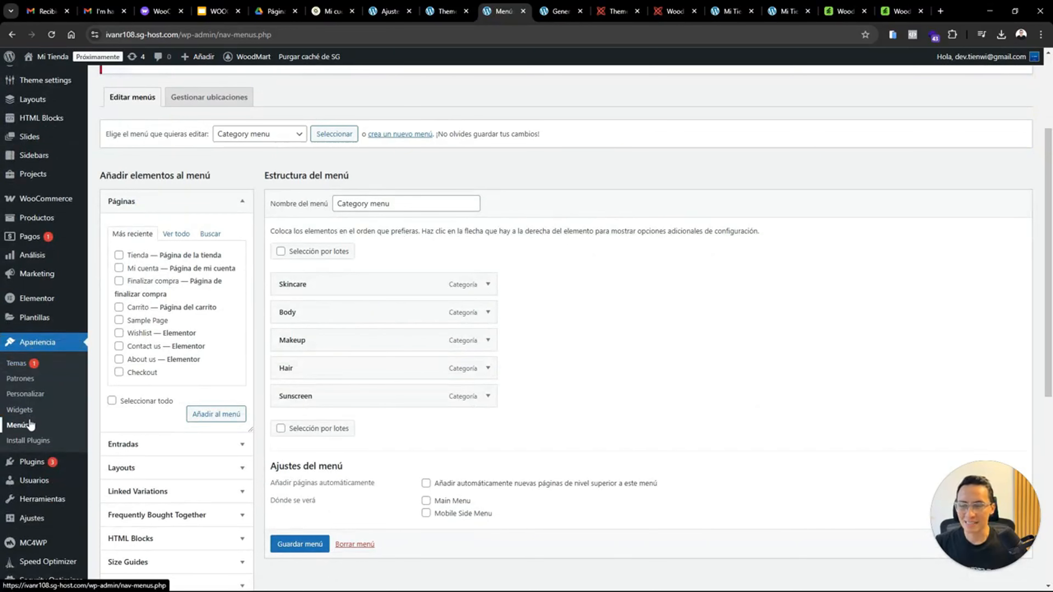
{"action": "left_click", "coordinate": [11, 36]}
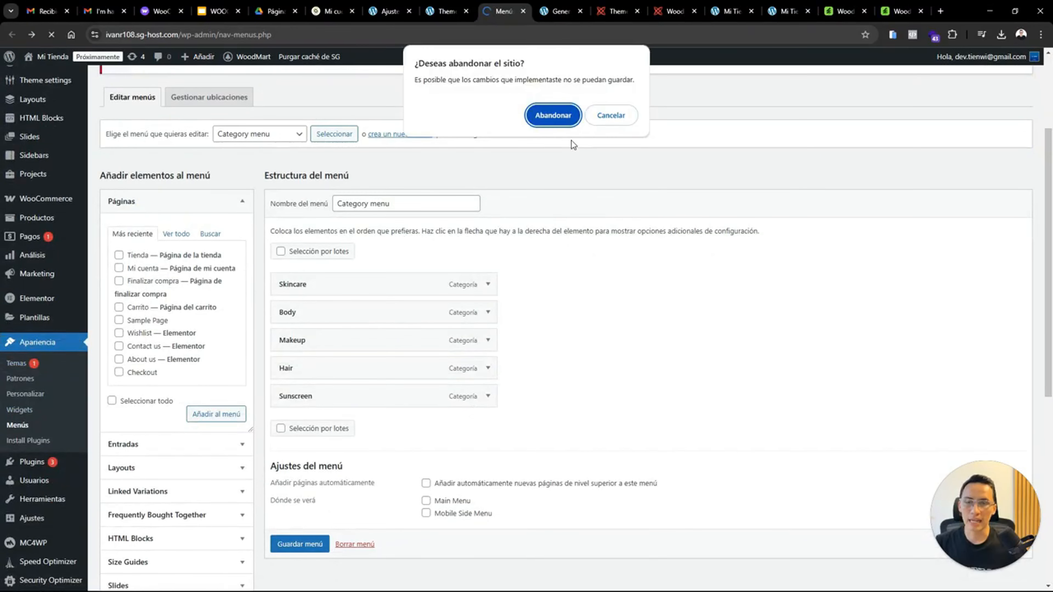
{"action": "left_click", "coordinate": [546, 116]}
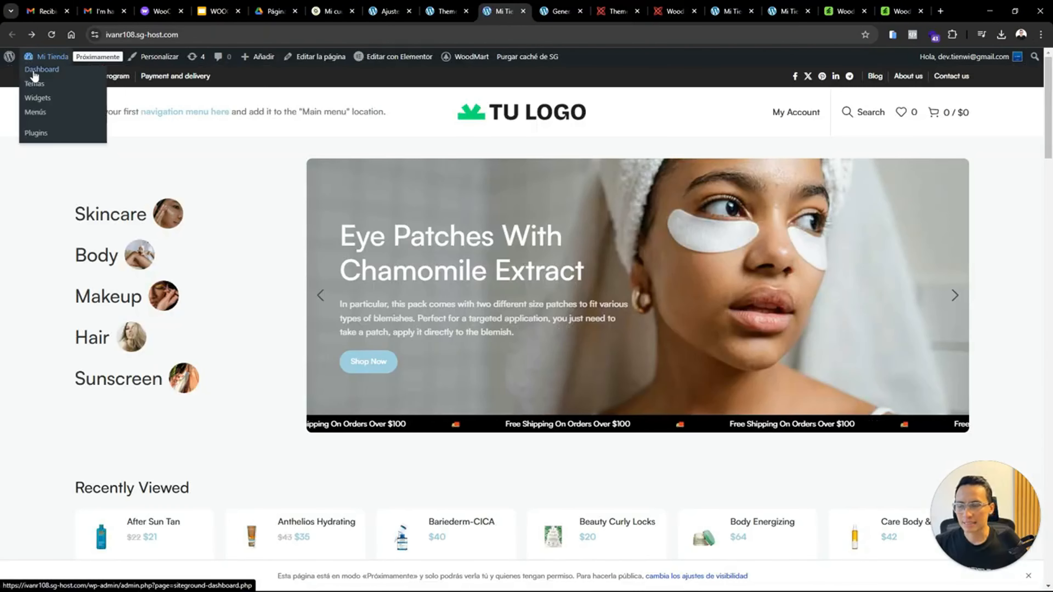
Open the WordPress dashboard and go to the menu editor with the Category menu's structure in view
{"action": "left_click", "coordinate": [30, 72]}
{"action": "left_click_drag", "start_coordinate": [1049, 129], "coordinate": [1049, 181]}
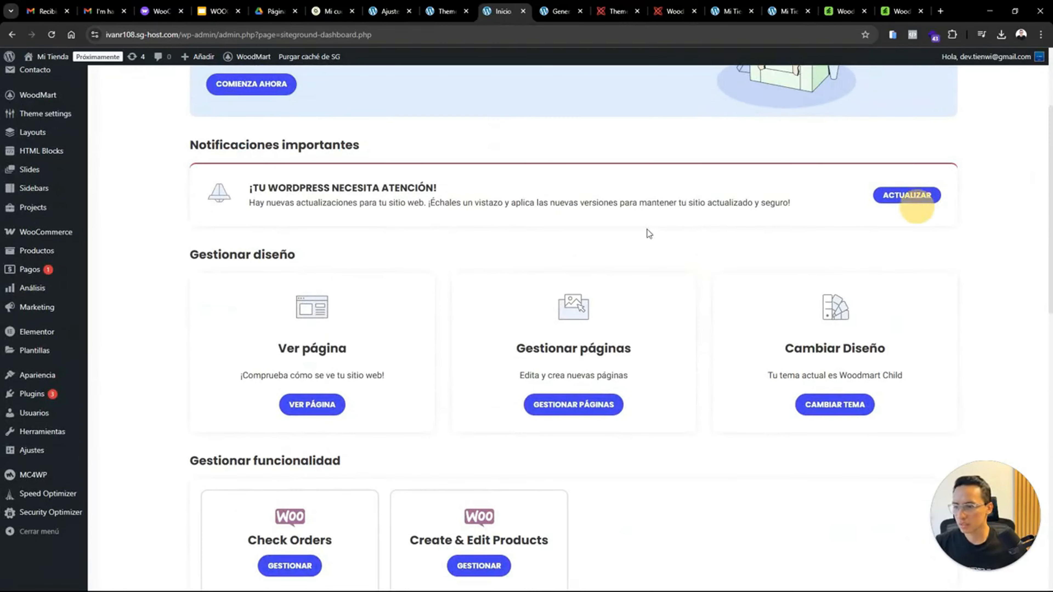
{"action": "mouse_move", "coordinate": [41, 377]}
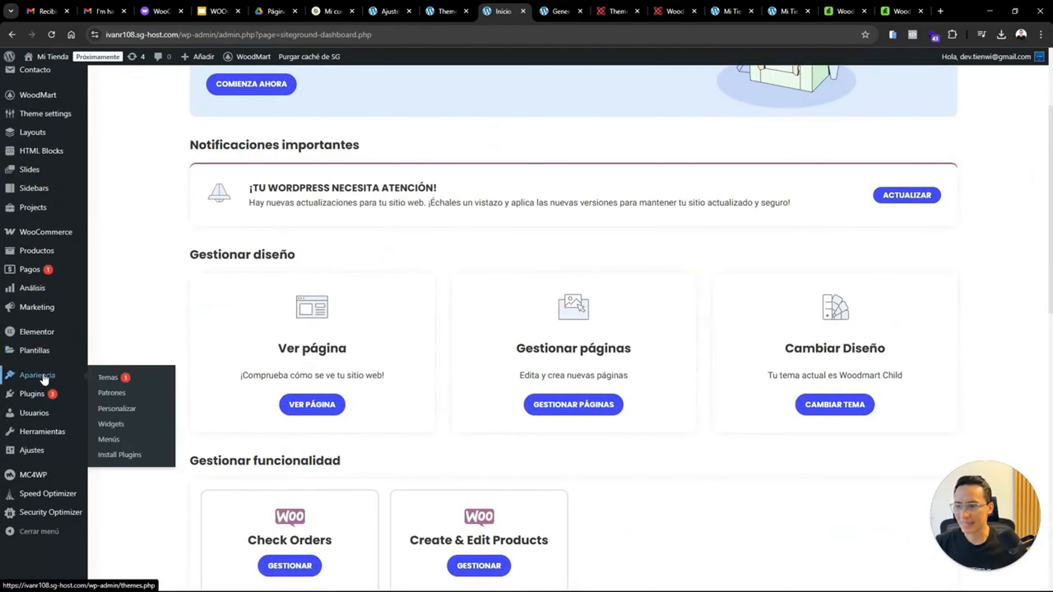
{"action": "left_click", "coordinate": [109, 440]}
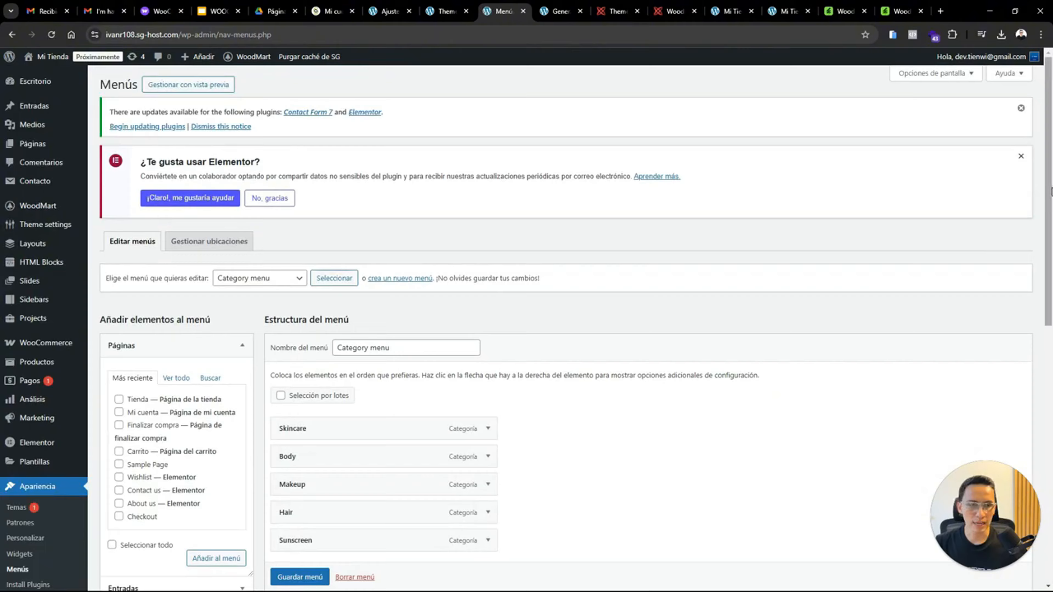
{"action": "left_click_drag", "start_coordinate": [1051, 191], "coordinate": [1051, 265]}
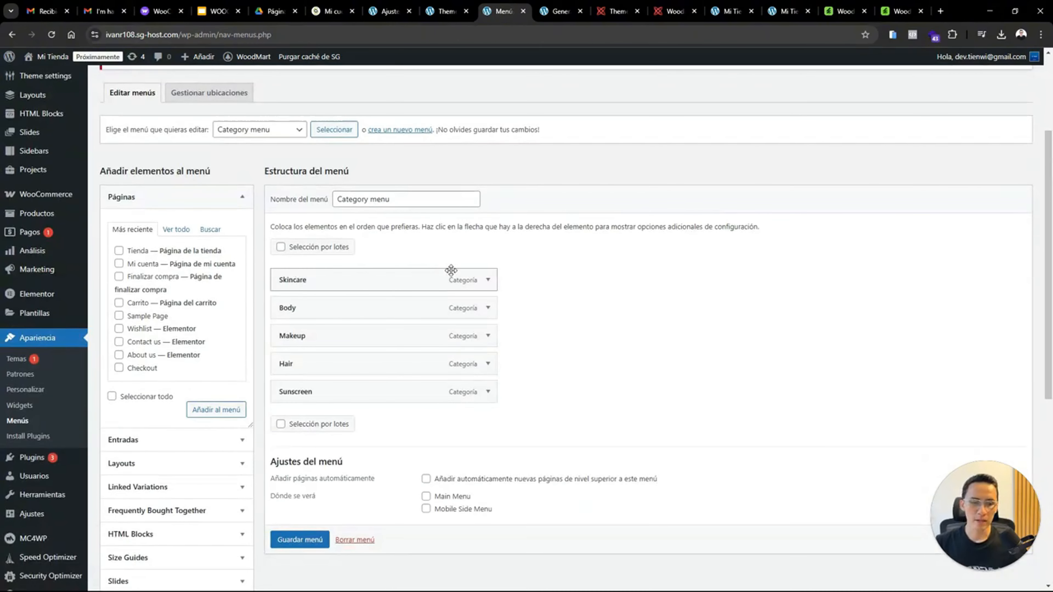
Rename the Category menu's Skincare item as Cuidado Facial and the Body item as Cuidado Corporal
{"action": "left_click", "coordinate": [488, 281]}
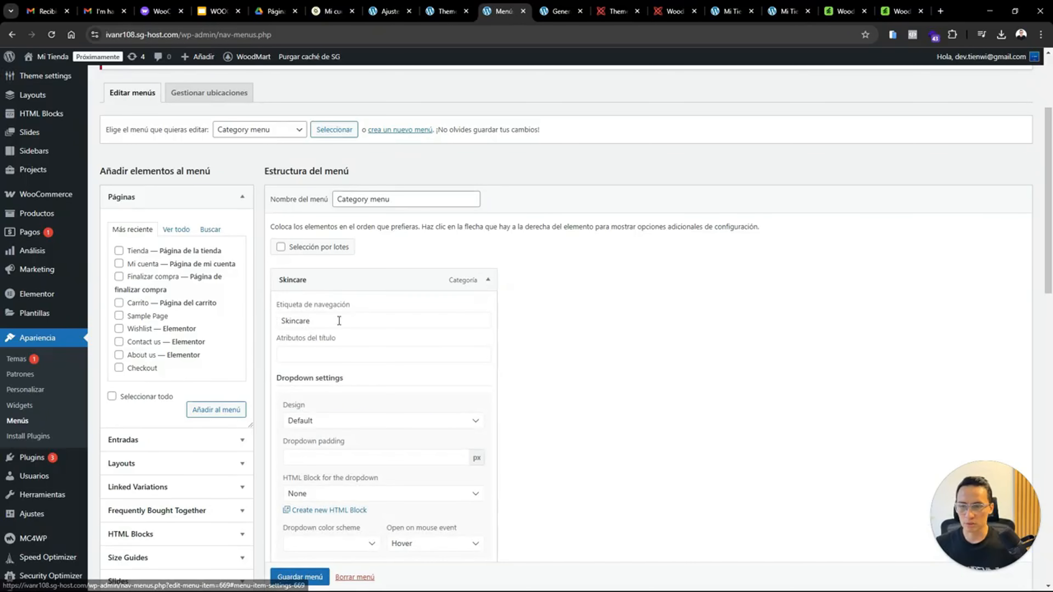
{"action": "double_click", "coordinate": [332, 325]}
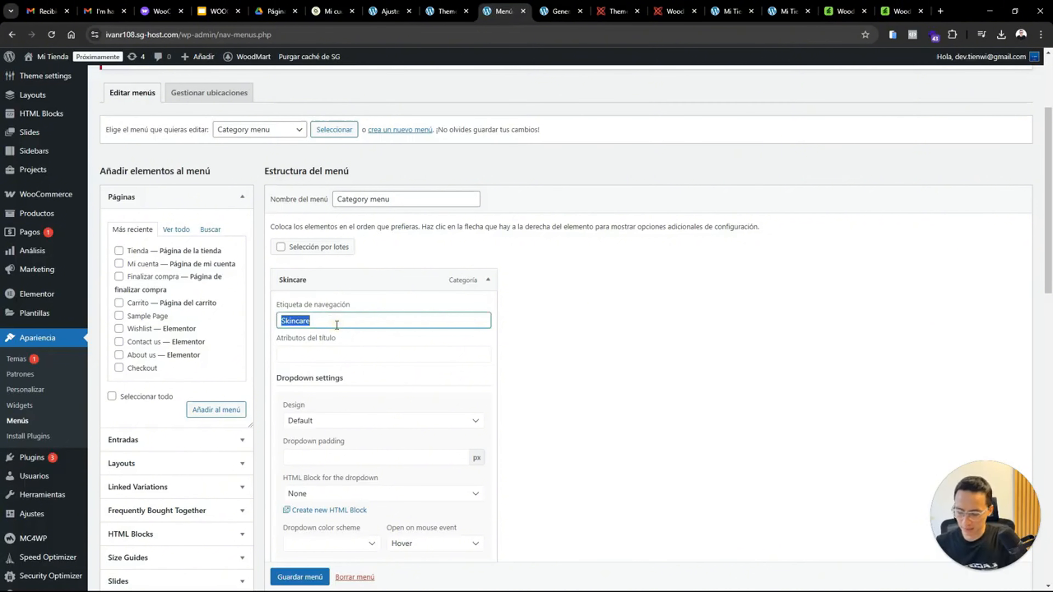
{"action": "type", "text": "Cuidad"}
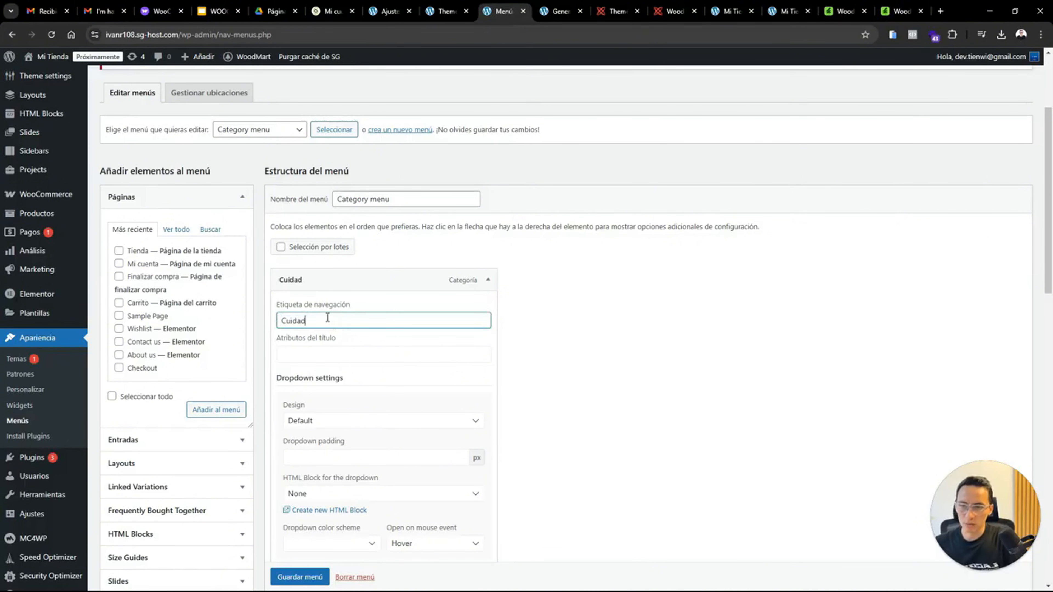
{"action": "type", "text": "o facial"}
{"action": "left_click", "coordinate": [488, 279]}
{"action": "left_click", "coordinate": [488, 308]}
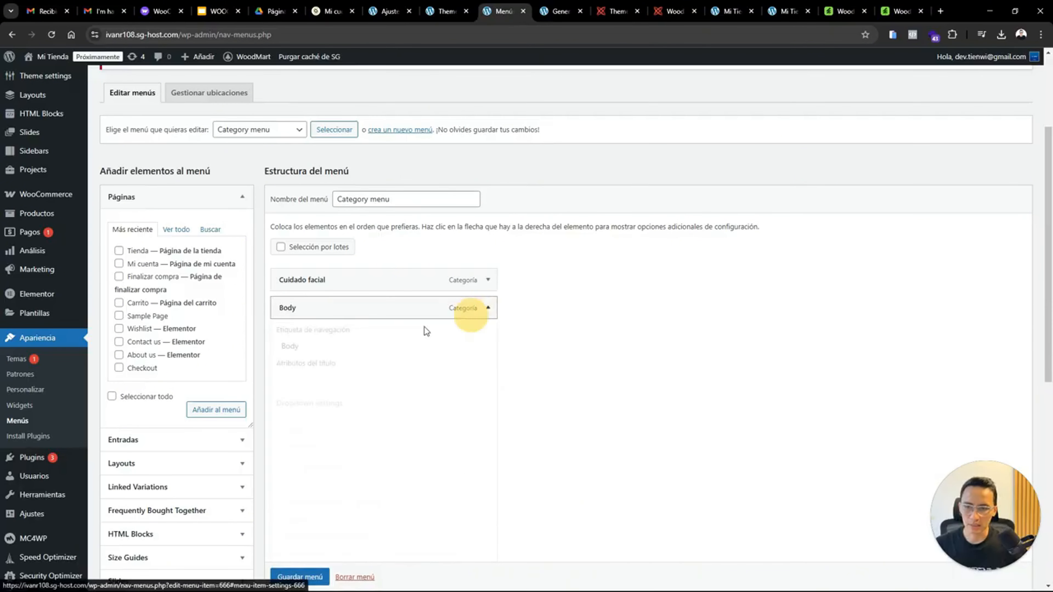
{"action": "double_click", "coordinate": [339, 352]}
{"action": "type", "text": "Cuidado Corporal"}
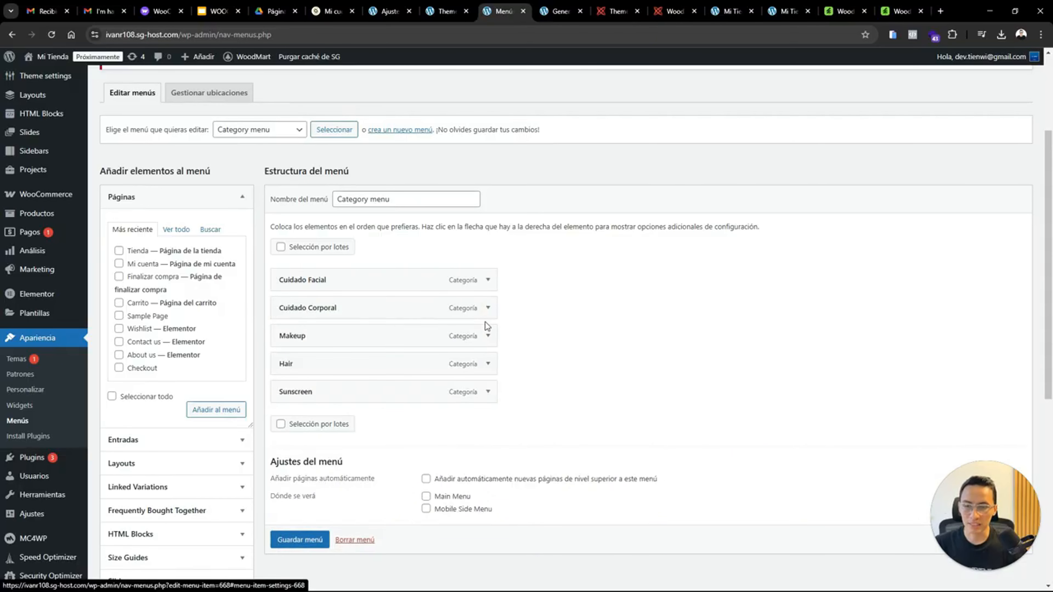
Remove the Sunscreen item from the Category menu
{"action": "left_click", "coordinate": [489, 393]}
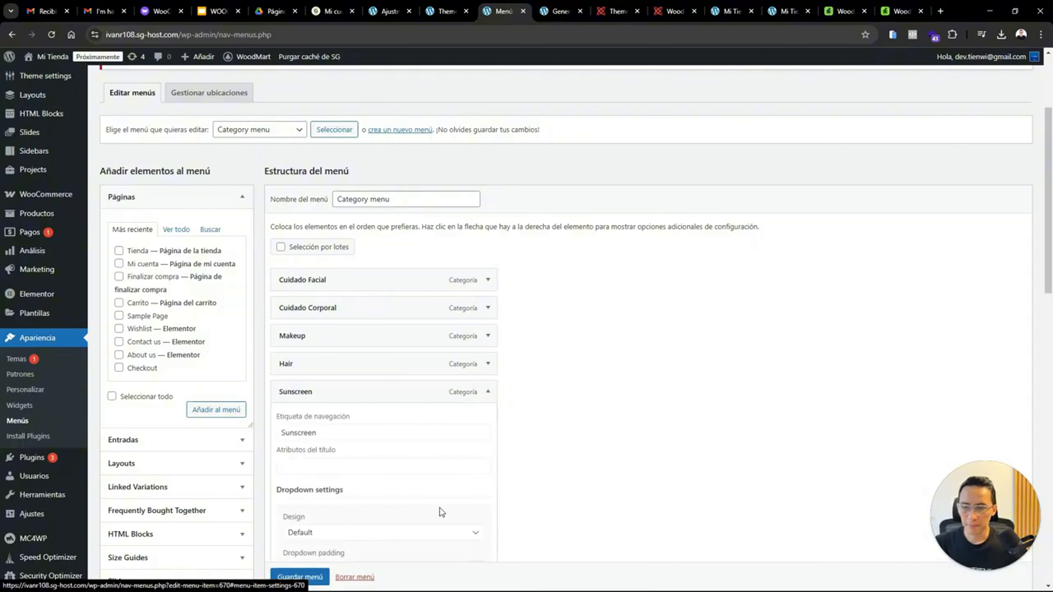
{"action": "left_click_drag", "start_coordinate": [1050, 300], "coordinate": [1049, 314]}
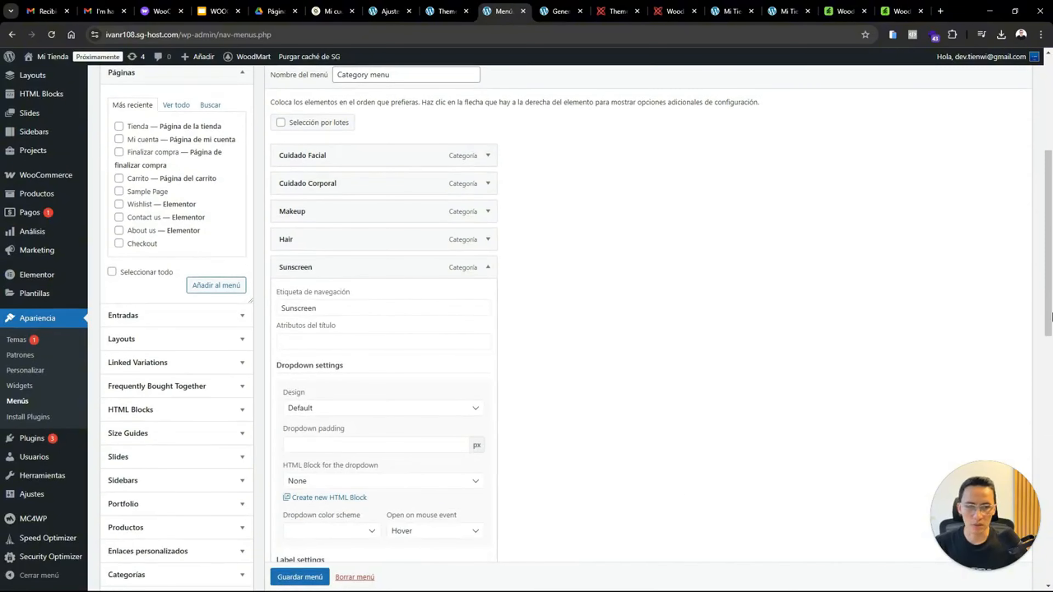
{"action": "scroll", "coordinate": [1052, 317], "scroll_direction": "down", "scroll_amount": 10}
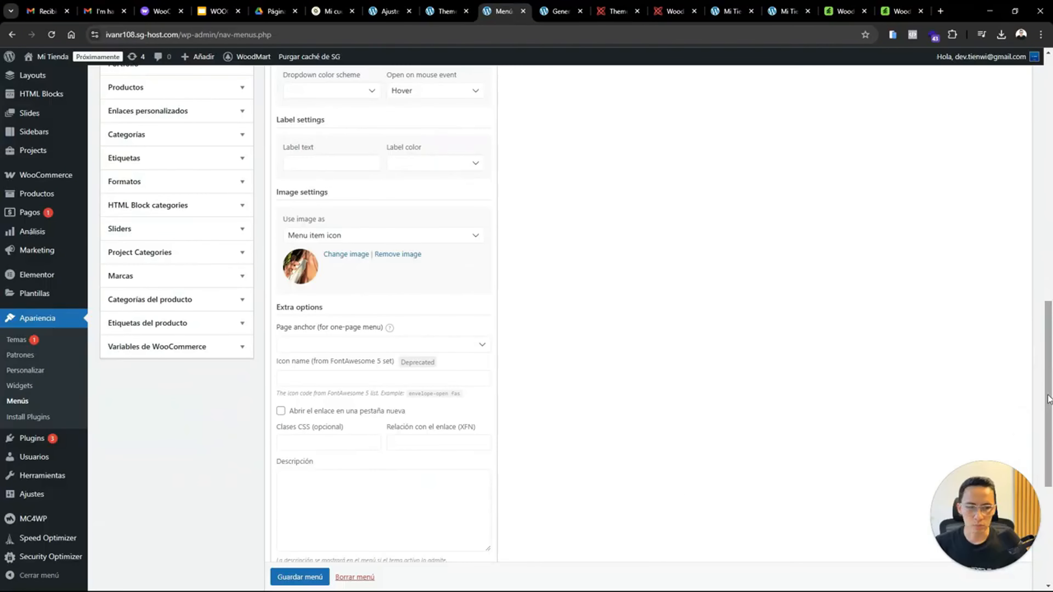
{"action": "scroll", "coordinate": [1050, 398], "scroll_direction": "down", "scroll_amount": 5}
{"action": "left_click", "coordinate": [289, 454]}
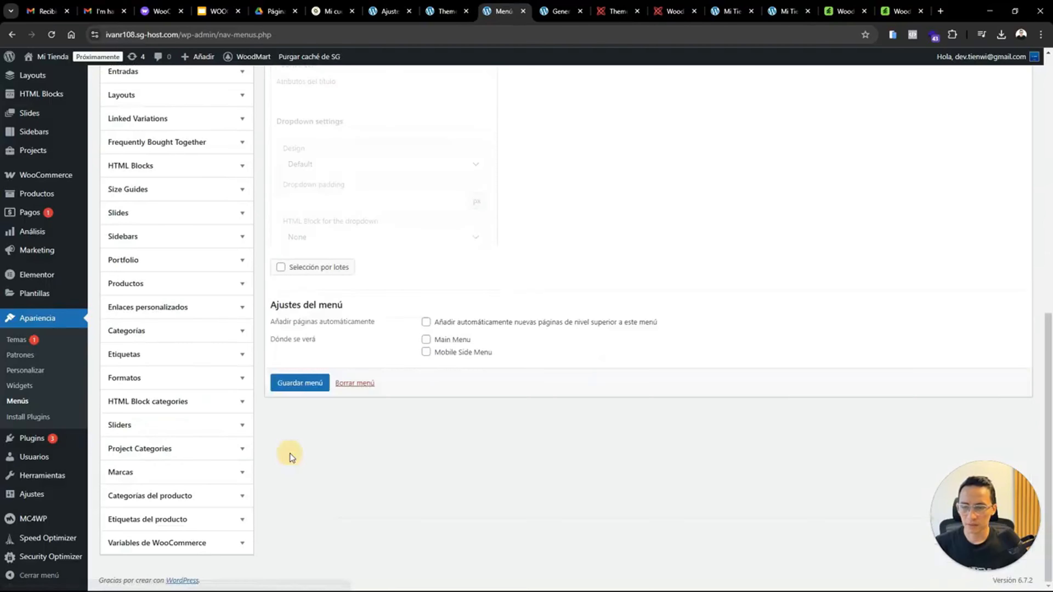
{"action": "scroll", "coordinate": [1032, 316], "scroll_direction": "up", "scroll_amount": 8}
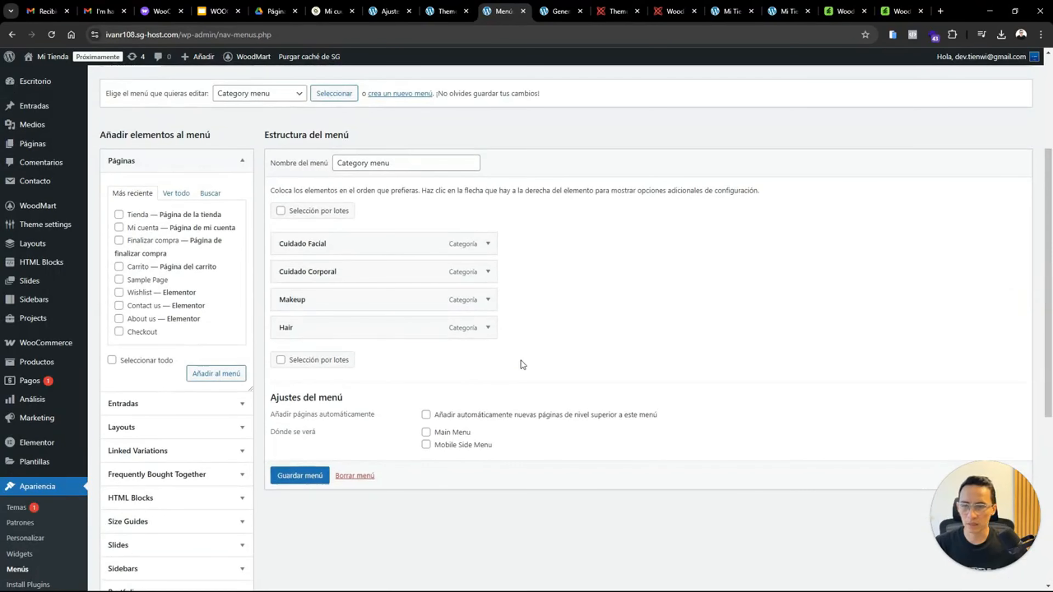
Rename the Makeup item as Maquillaje and the Hair item as Cabello, and save the Category menu
{"action": "left_click", "coordinate": [488, 299]}
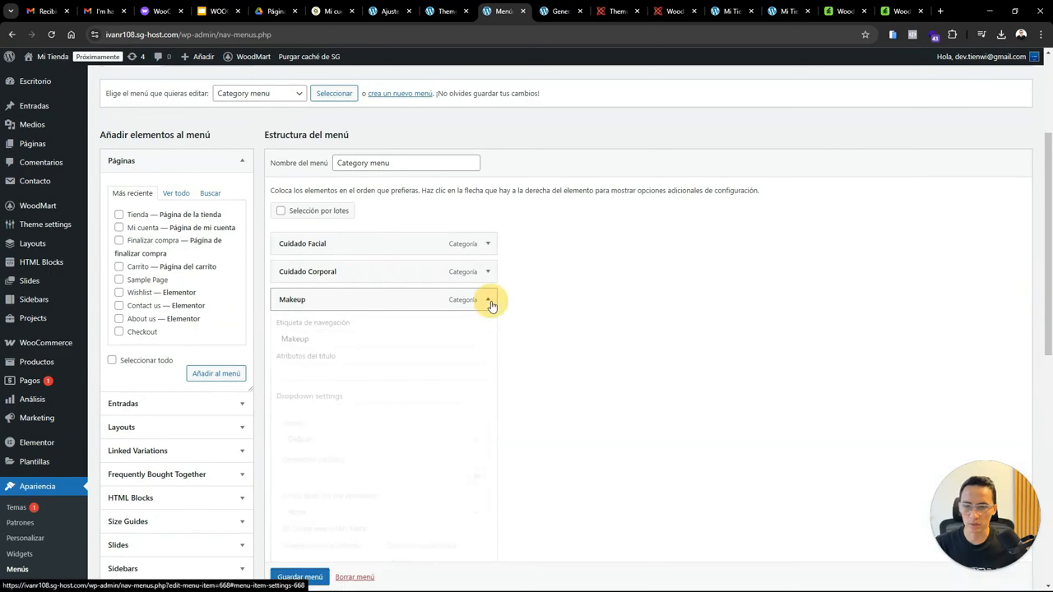
{"action": "left_click", "coordinate": [307, 345]}
{"action": "double_click", "coordinate": [307, 344]}
{"action": "type", "text": "M"}
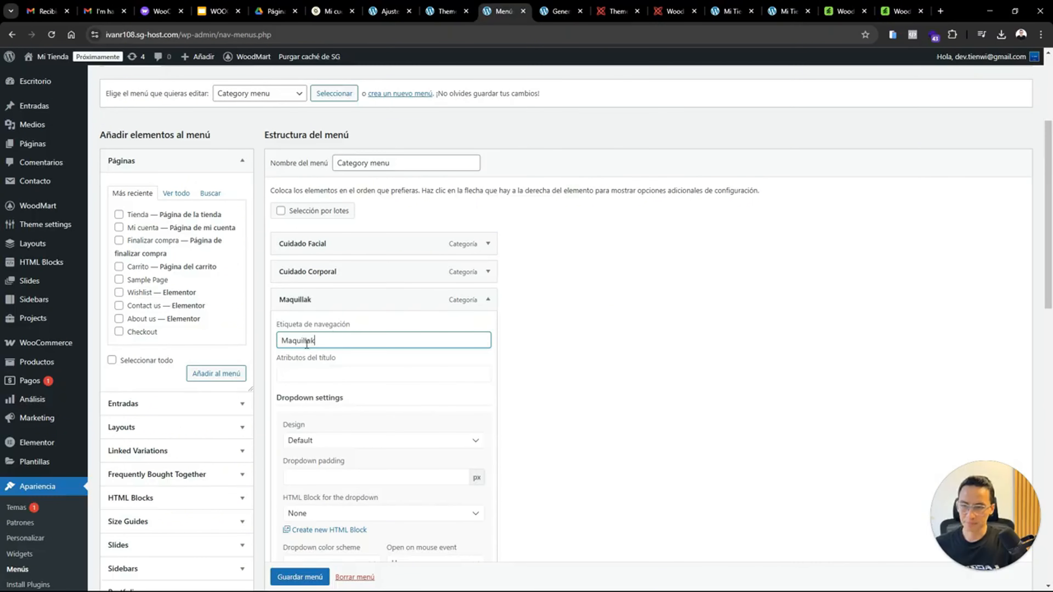
{"action": "type", "text": "aquillak"}
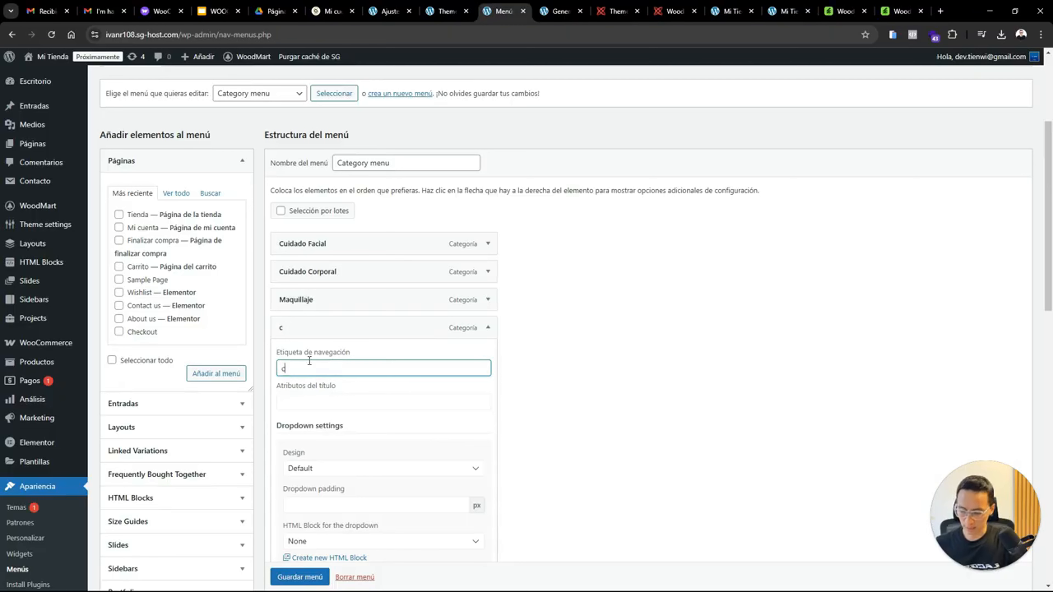
{"action": "key", "text": "BackSpace"}
{"action": "type", "text": "c"}
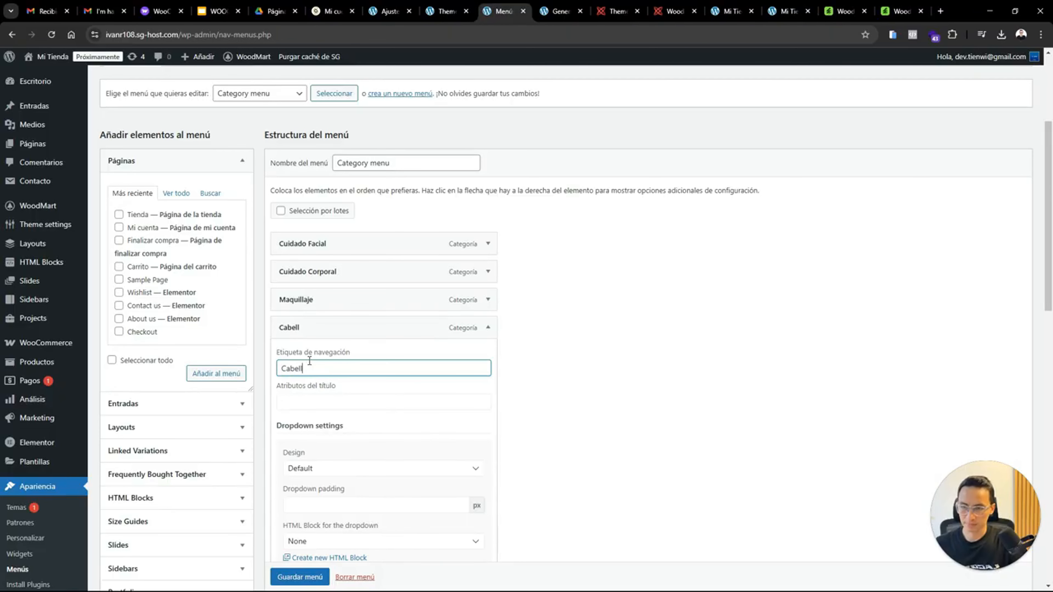
{"action": "key", "text": "Return"}
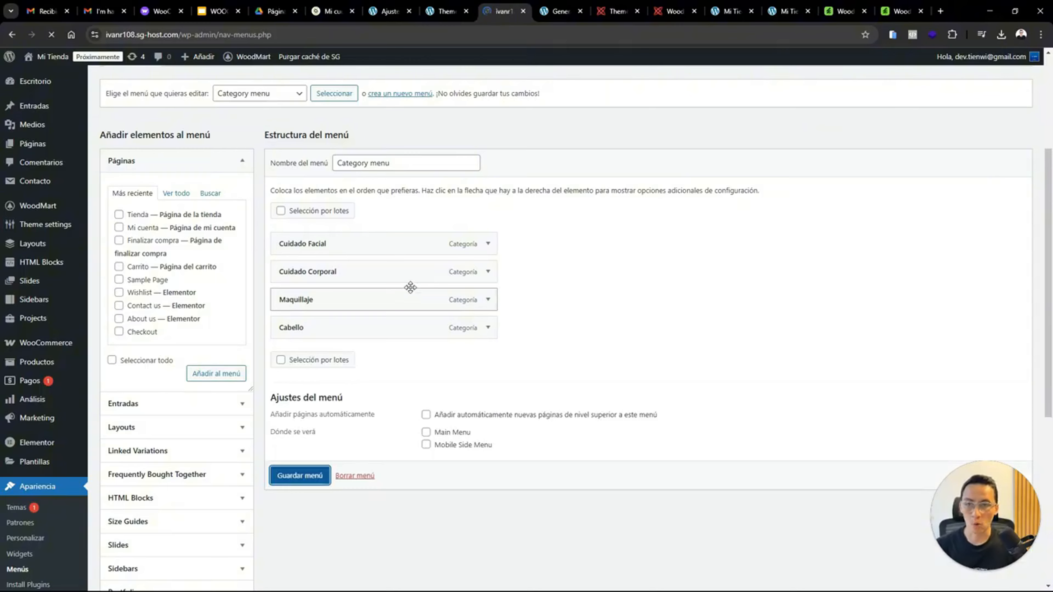
Assign the Category menu to the Main Menu display location and save the menu
{"action": "scroll", "coordinate": [640, 191], "scroll_direction": "down", "scroll_amount": 2}
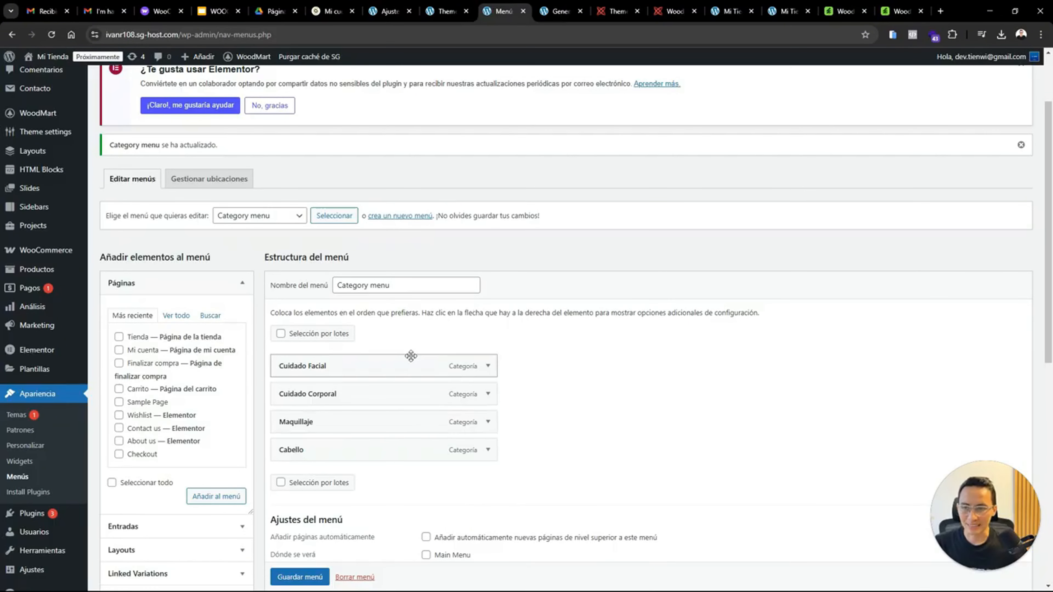
{"action": "scroll", "coordinate": [1048, 274], "scroll_direction": "down", "scroll_amount": 2}
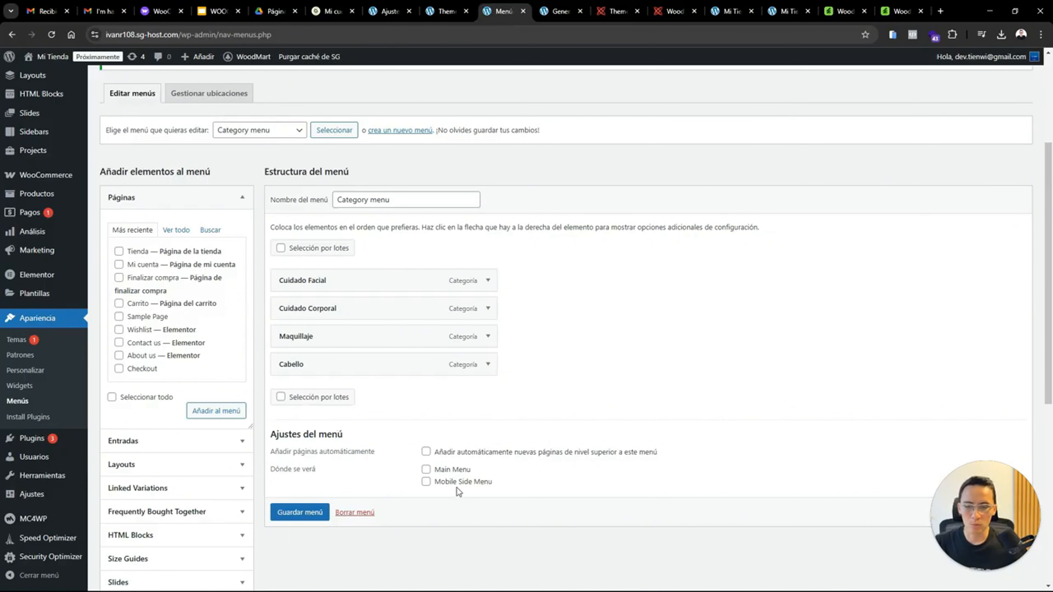
{"action": "left_click", "coordinate": [427, 470]}
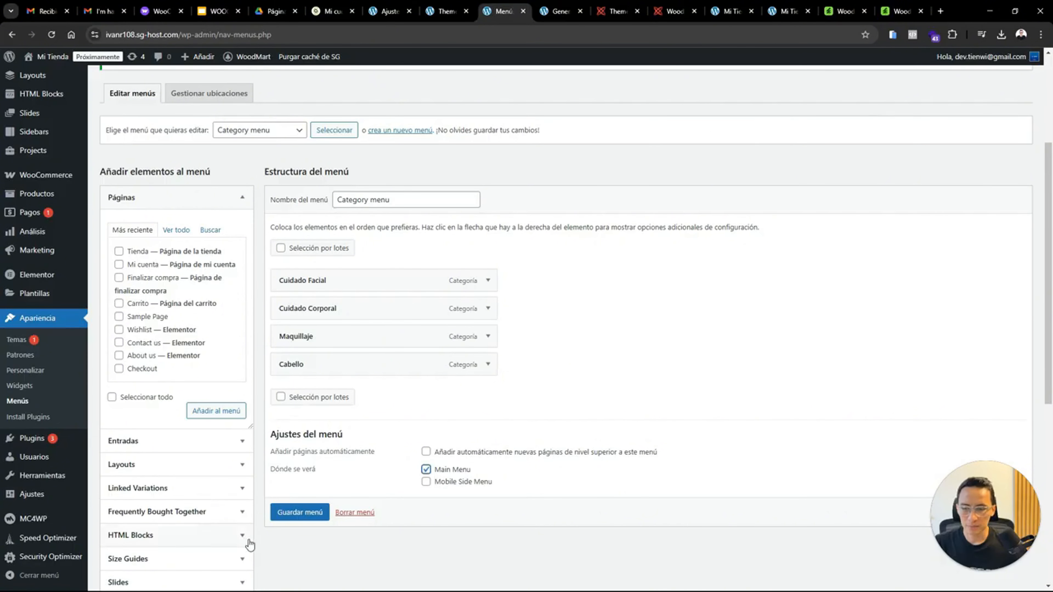
{"action": "left_click", "coordinate": [301, 512]}
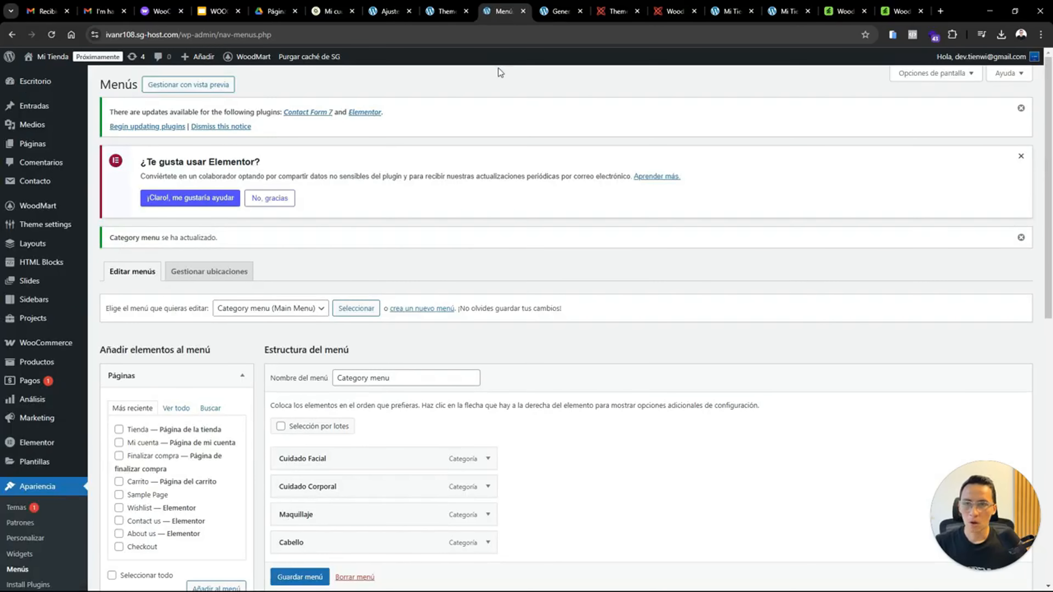
Switch to the header builder, open the main header's Menú principal element settings and review its menu choices
{"action": "left_click", "coordinate": [557, 12]}
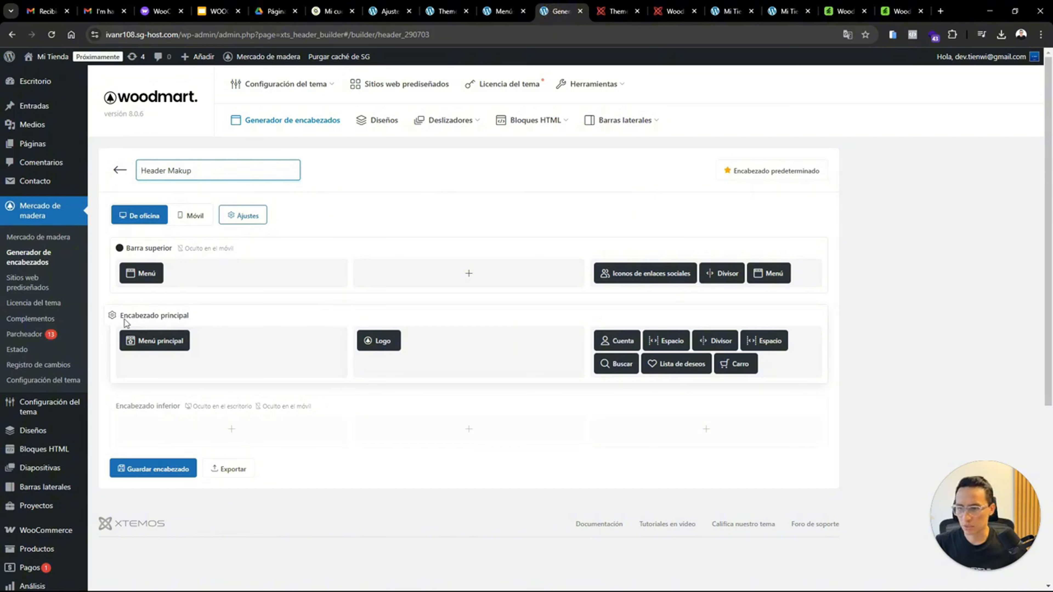
{"action": "mouse_move", "coordinate": [155, 344]}
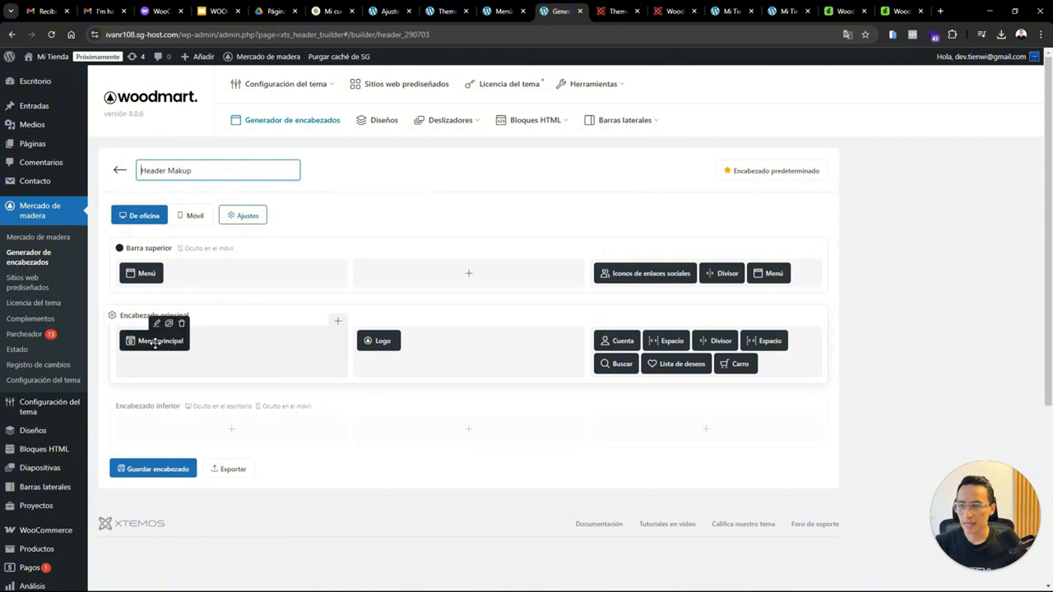
{"action": "left_click", "coordinate": [156, 324]}
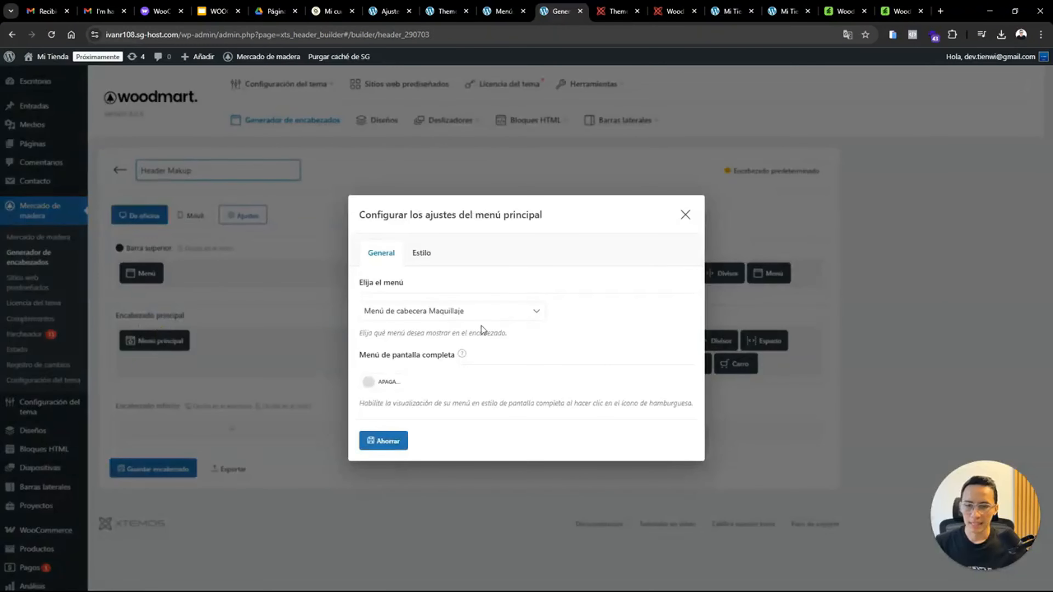
{"action": "left_click", "coordinate": [454, 312]}
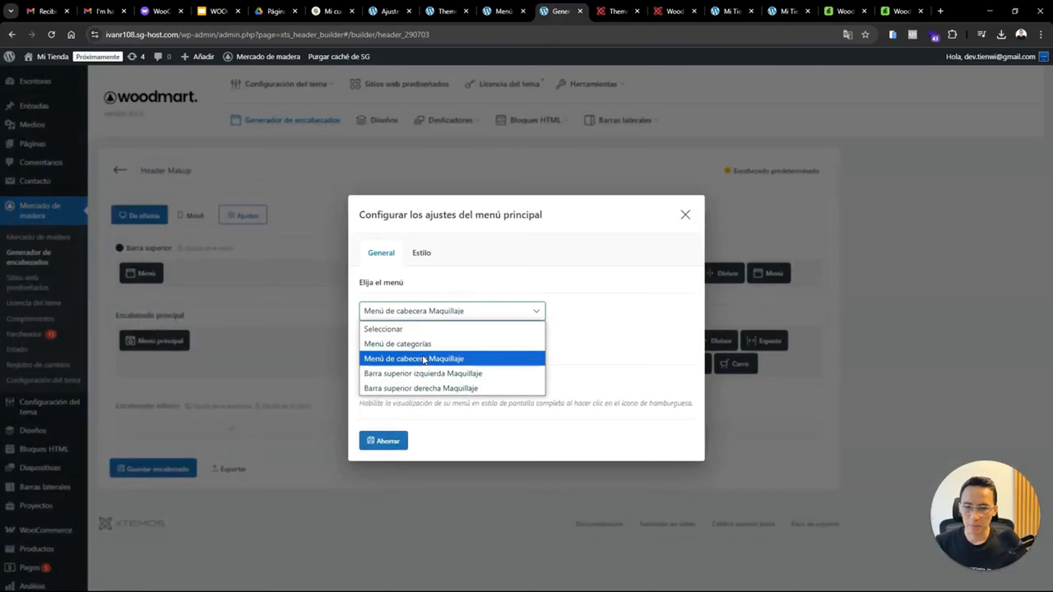
{"action": "left_click", "coordinate": [574, 332]}
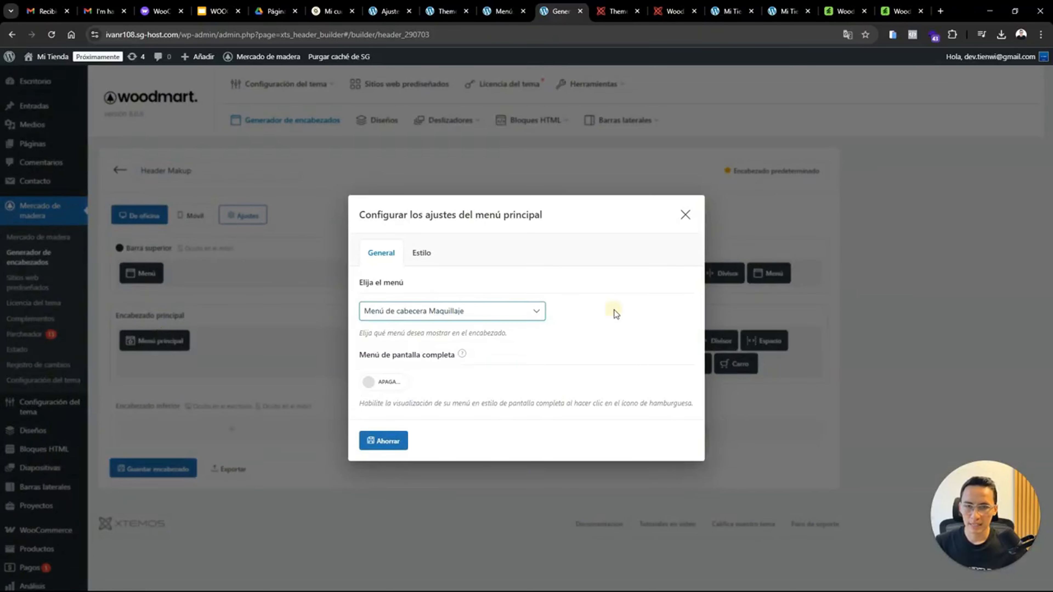
Compare the menus listed in the menu editor with those offered in the header's main menu settings
{"action": "left_click", "coordinate": [490, 12]}
{"action": "left_click", "coordinate": [277, 308]}
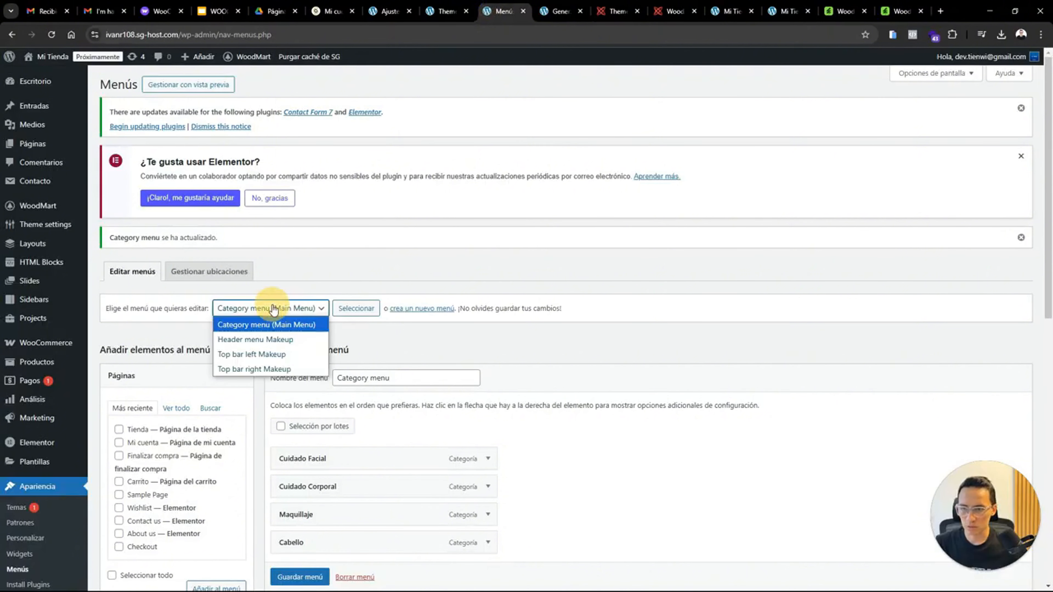
{"action": "key", "text": "ctrl+Tab"}
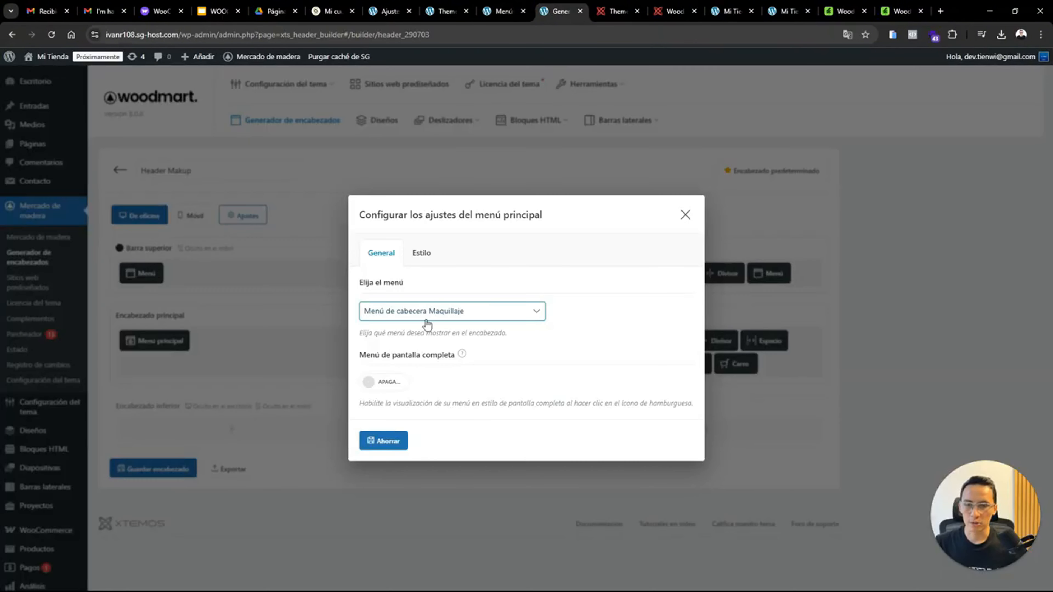
{"action": "left_click", "coordinate": [427, 307]}
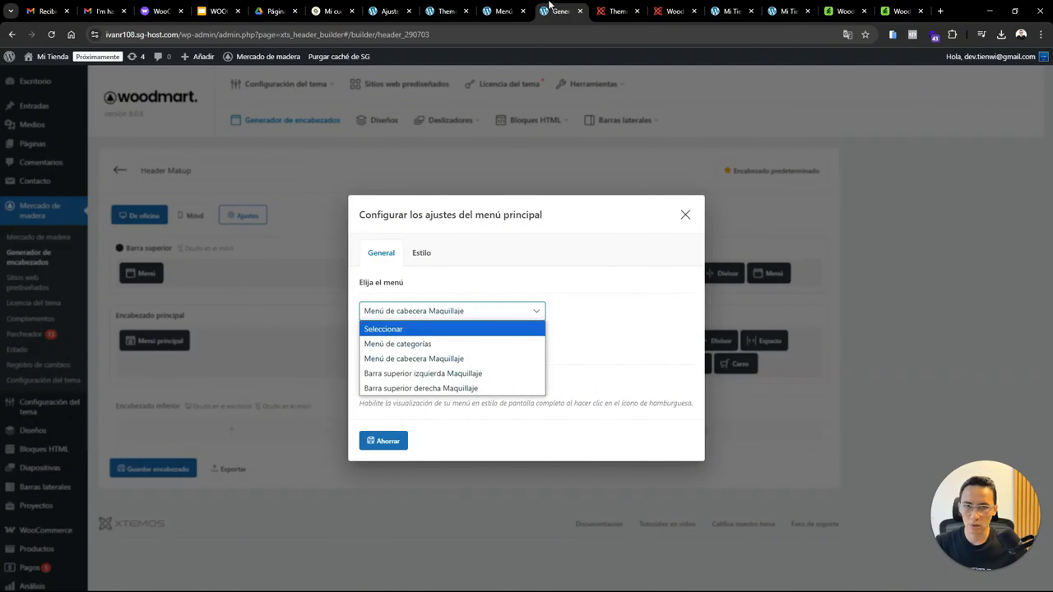
{"action": "left_click", "coordinate": [499, 11]}
{"action": "left_click", "coordinate": [297, 310]}
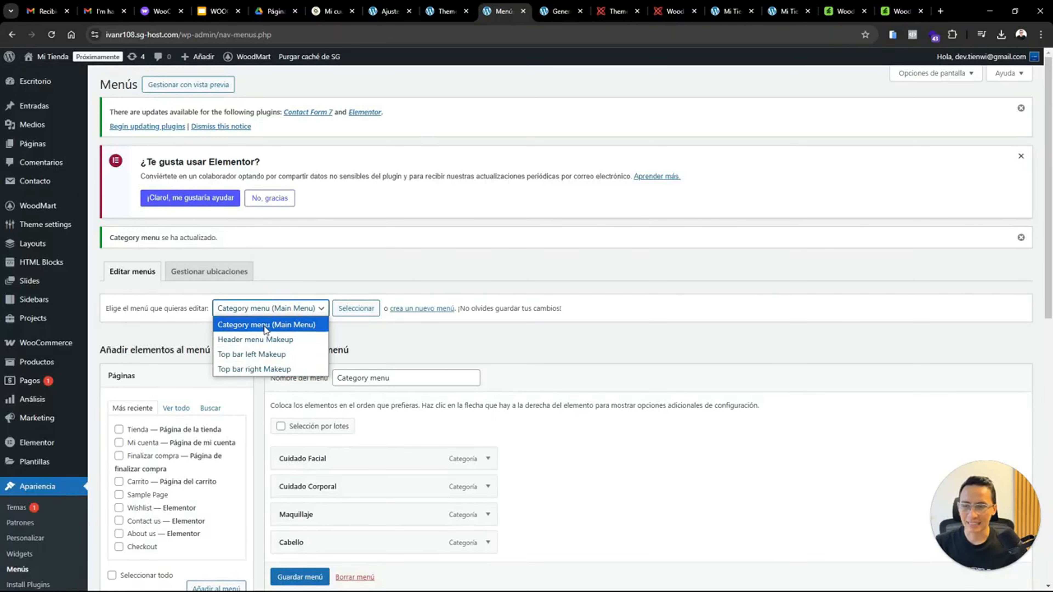
Set the header's main menu element to show Menú de categorías and save its settings
{"action": "left_click", "coordinate": [560, 11]}
{"action": "left_click", "coordinate": [397, 315]}
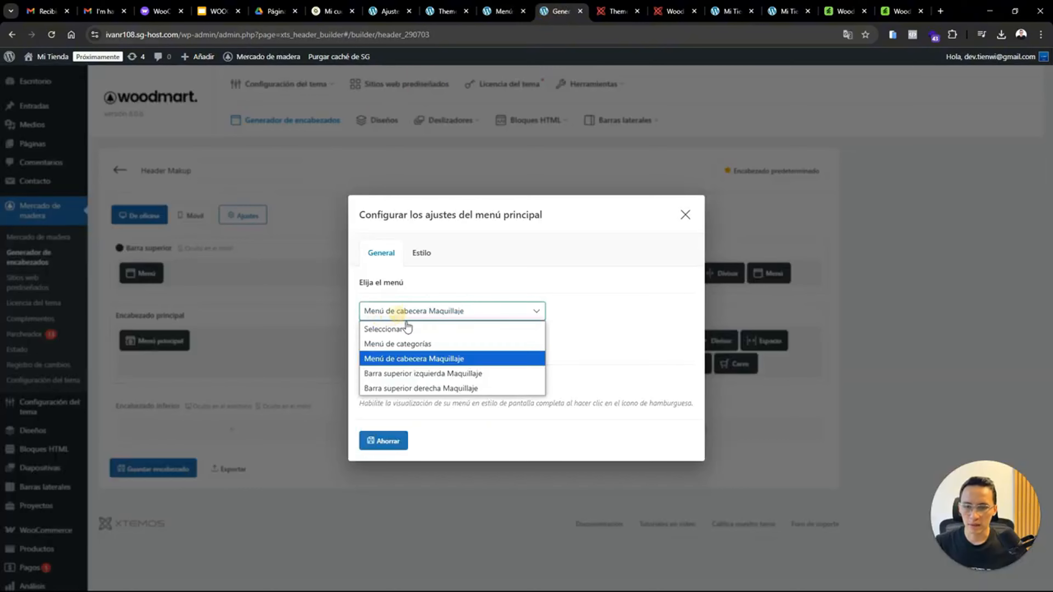
{"action": "left_click", "coordinate": [407, 346]}
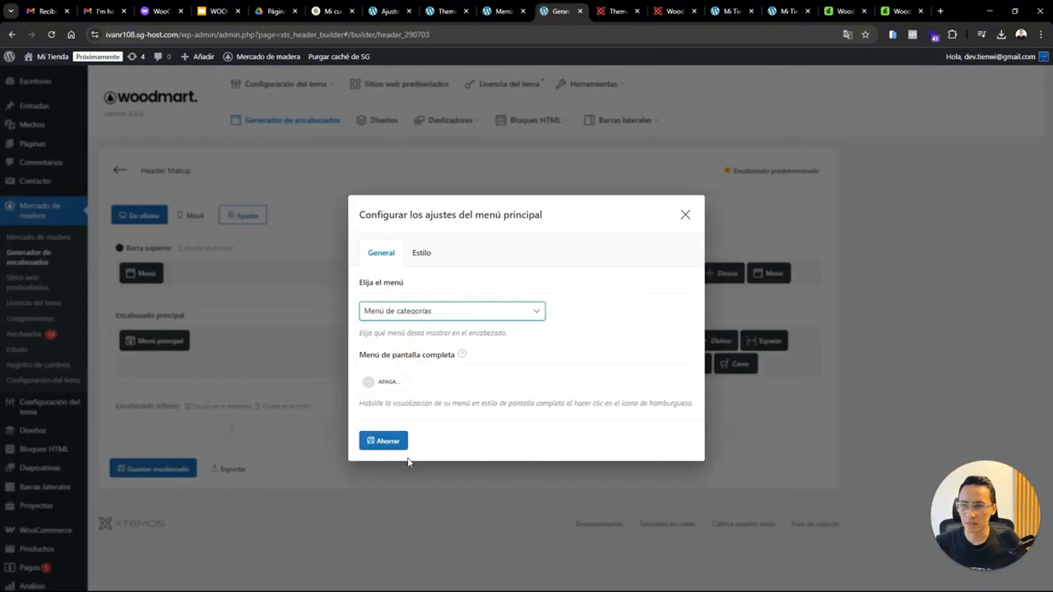
{"action": "left_click", "coordinate": [392, 443]}
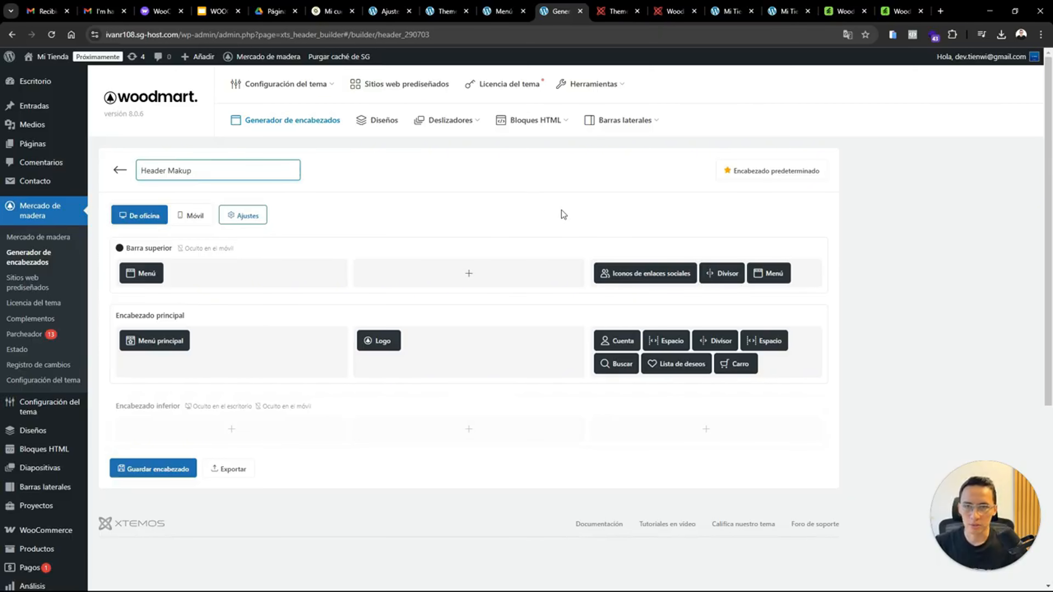
Save the header, restore the page to its original language and save the header again
{"action": "left_click", "coordinate": [172, 469]}
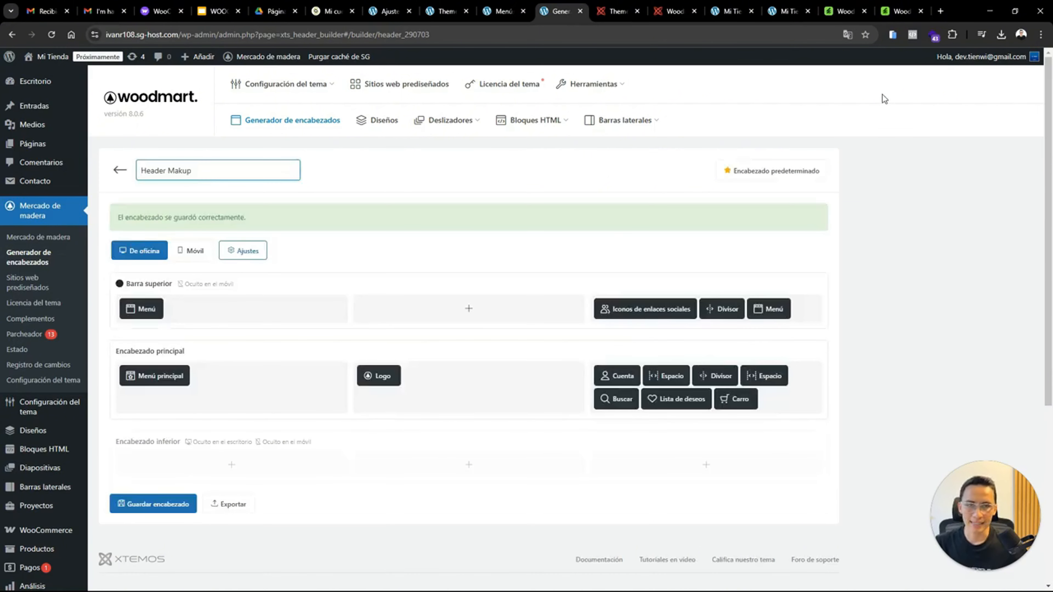
{"action": "left_click", "coordinate": [848, 35]}
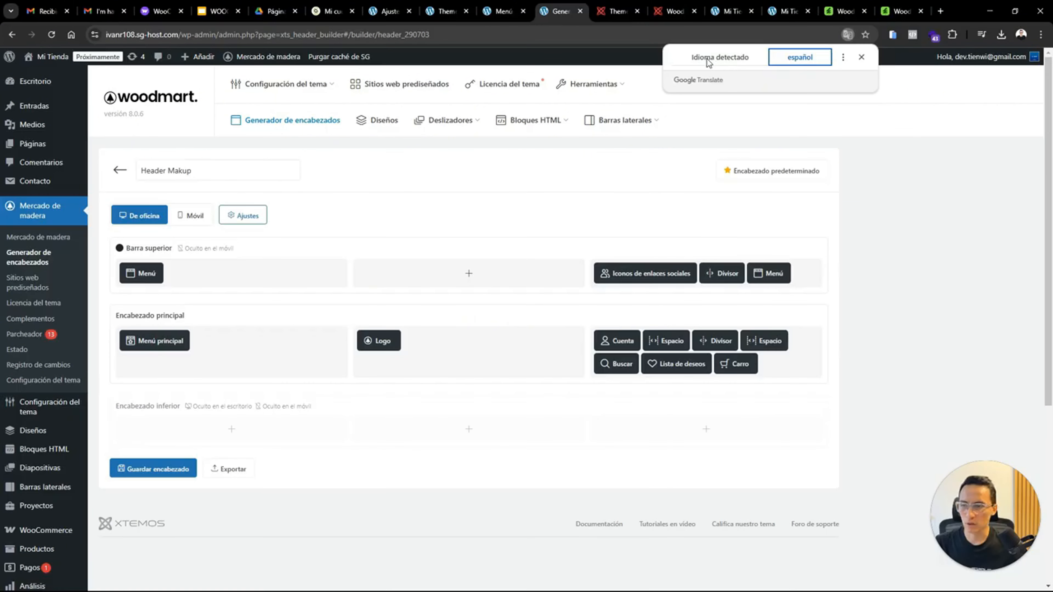
{"action": "left_click", "coordinate": [707, 58]}
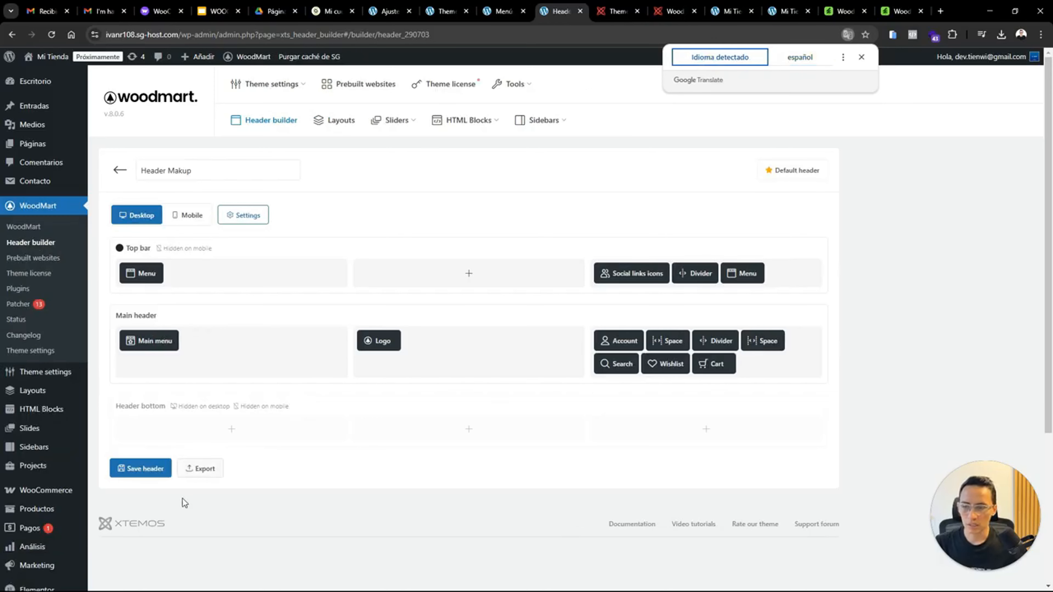
{"action": "left_click", "coordinate": [141, 468]}
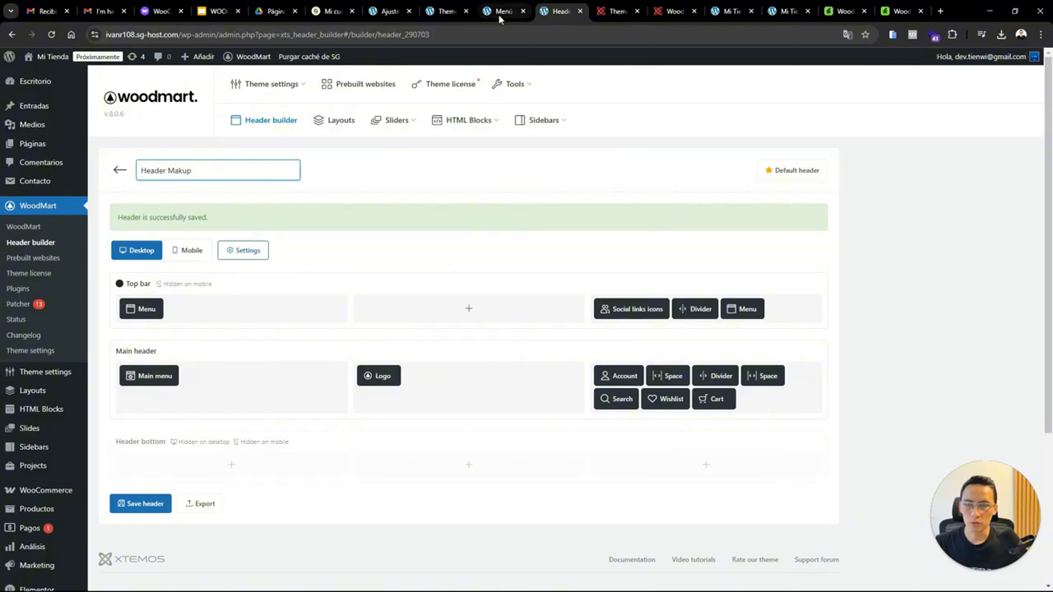
Switch to the menu editor, open the storefront in a new tab and check the category menu in the header
{"action": "left_click", "coordinate": [446, 17]}
{"action": "left_click", "coordinate": [500, 12]}
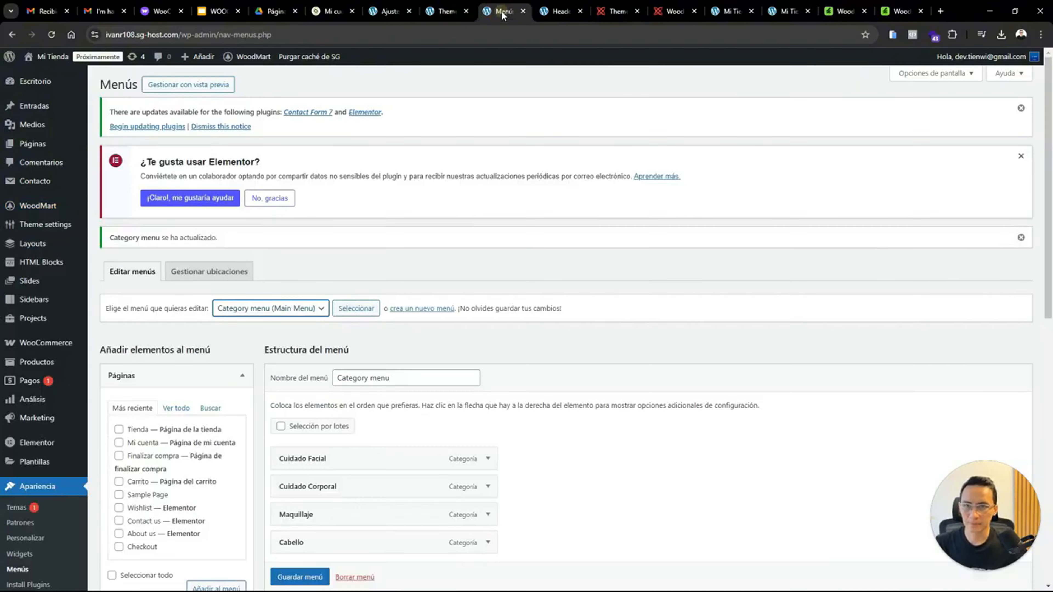
{"action": "mouse_move", "coordinate": [49, 56]}
{"action": "right_click", "coordinate": [68, 88]}
{"action": "left_click", "coordinate": [89, 91]}
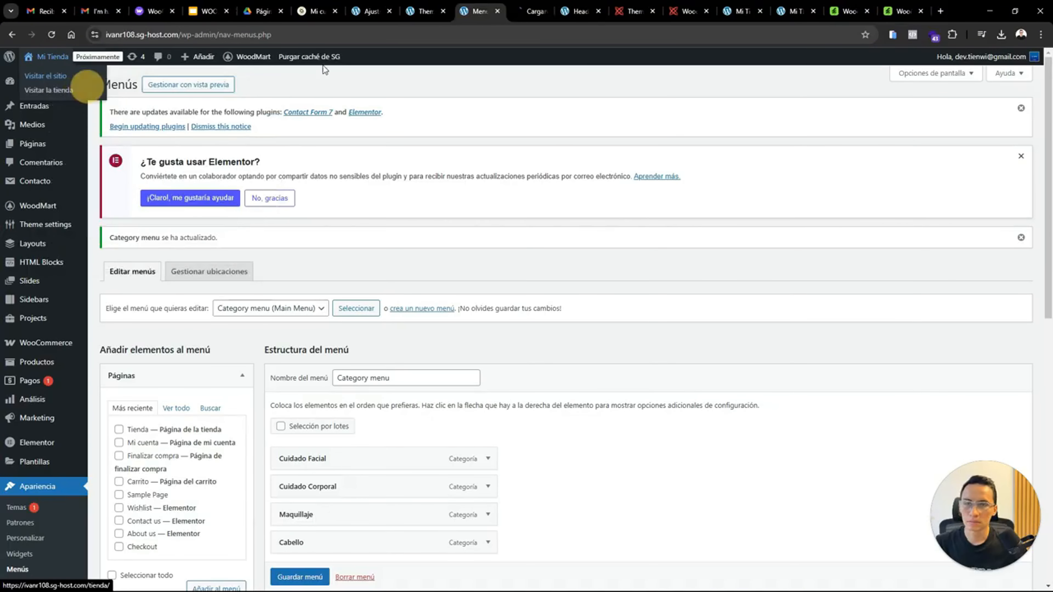
{"action": "left_click", "coordinate": [529, 12]}
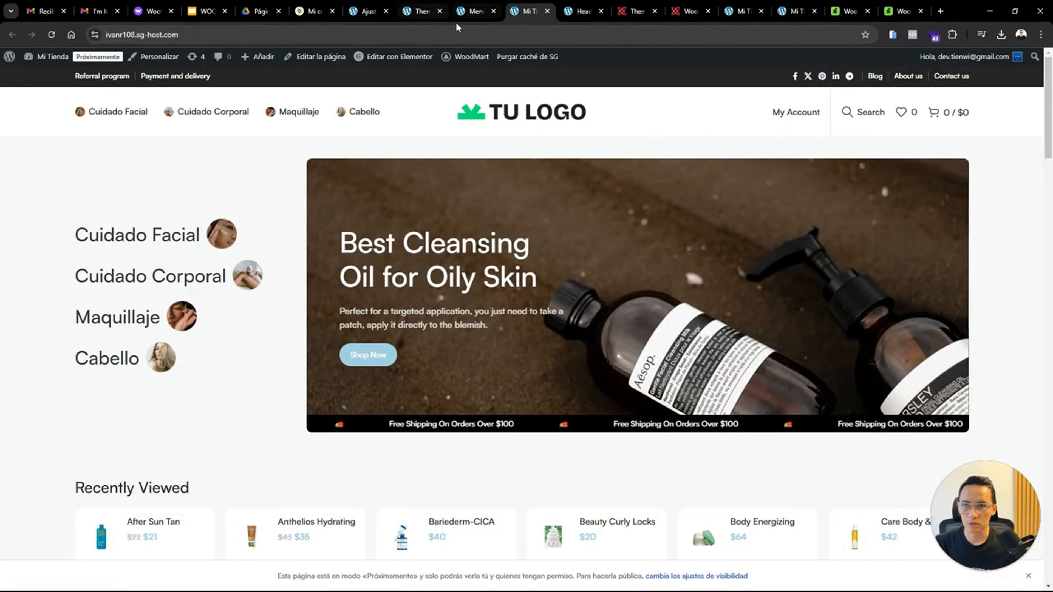
Return to the site admin, open the list of all products and dismiss the Elementor AI notice
{"action": "left_click", "coordinate": [472, 11]}
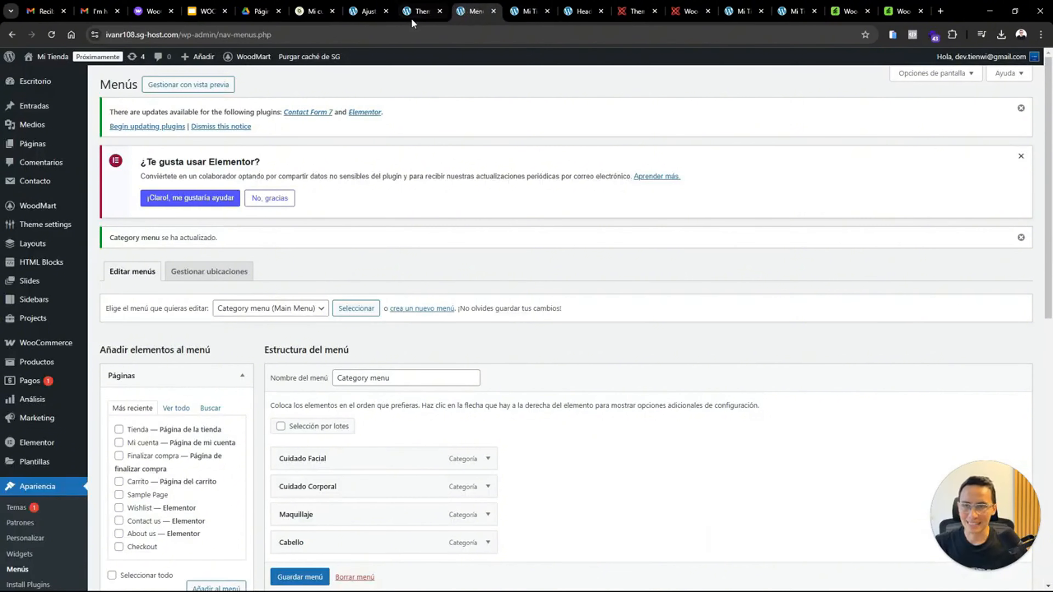
{"action": "mouse_move", "coordinate": [1050, 147]}
{"action": "left_mouse_down"}
{"action": "mouse_move", "coordinate": [1049, 243]}
{"action": "mouse_move", "coordinate": [1050, 160]}
{"action": "left_mouse_up"}
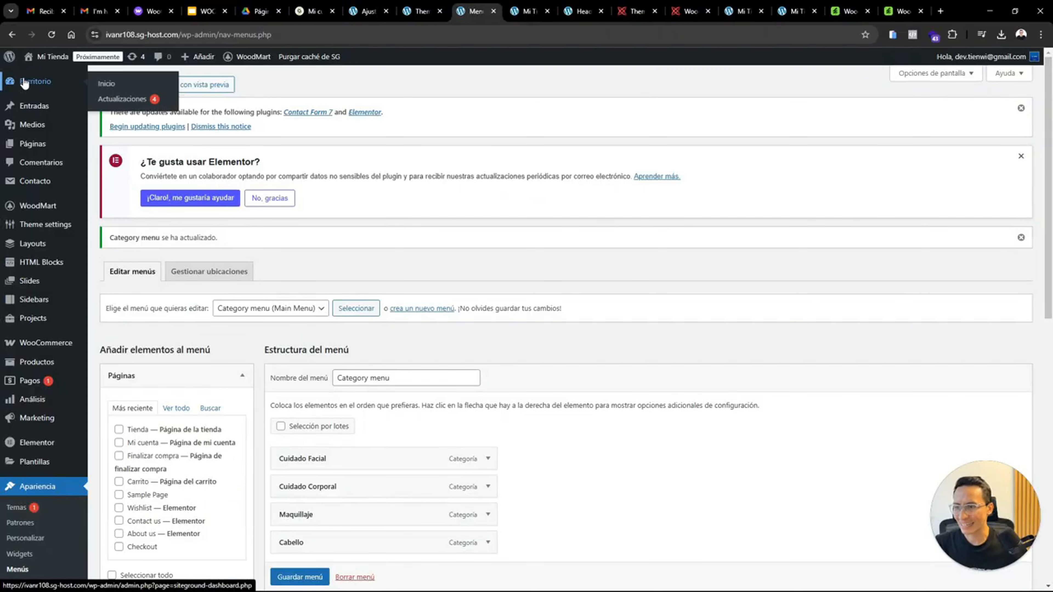
{"action": "mouse_move", "coordinate": [69, 345]}
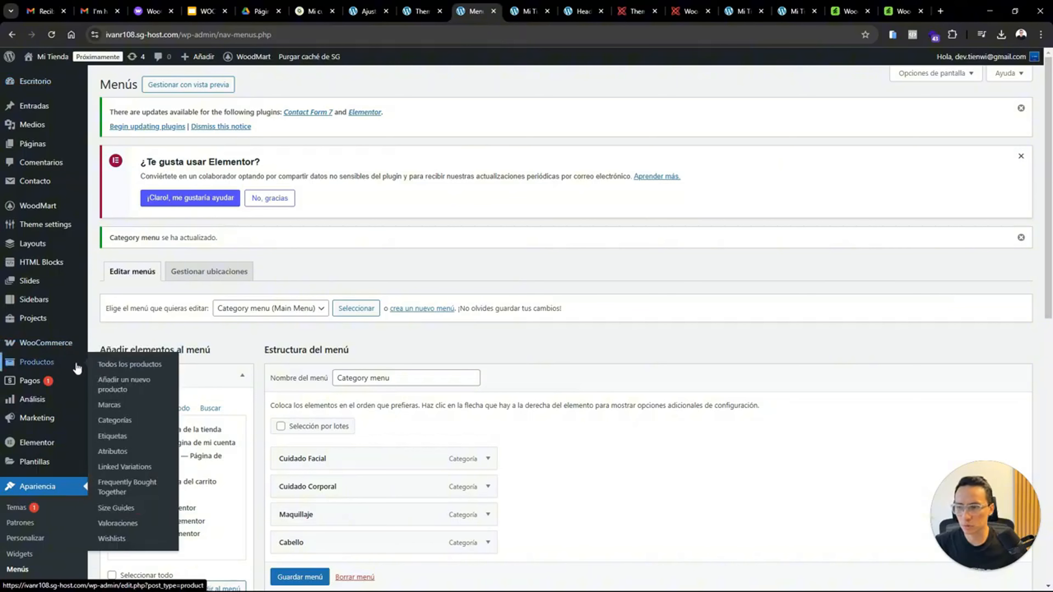
{"action": "left_click", "coordinate": [107, 365]}
{"action": "key", "text": "Return"}
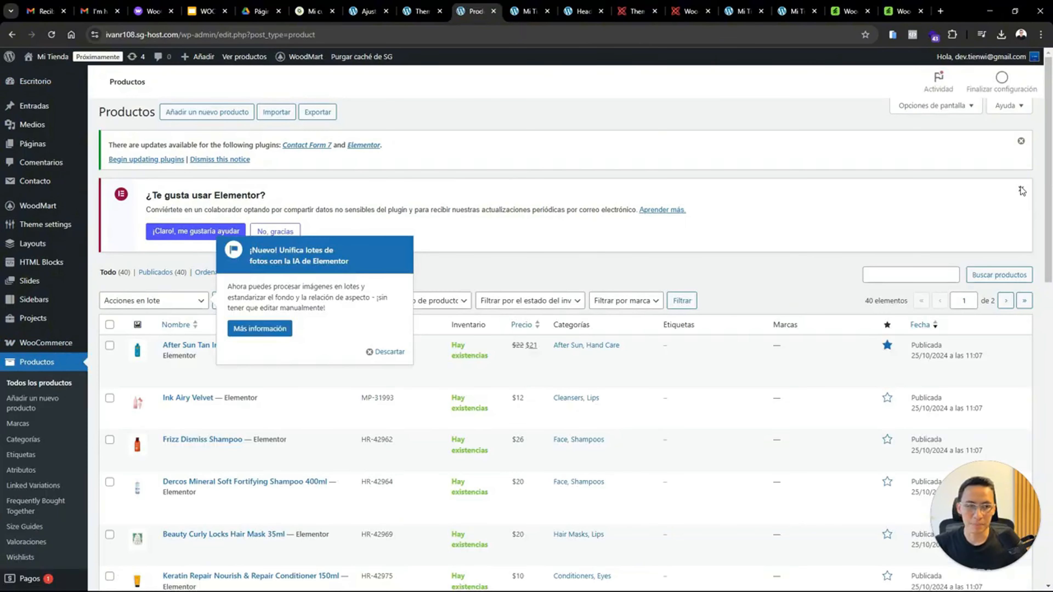
{"action": "left_click", "coordinate": [1021, 190]}
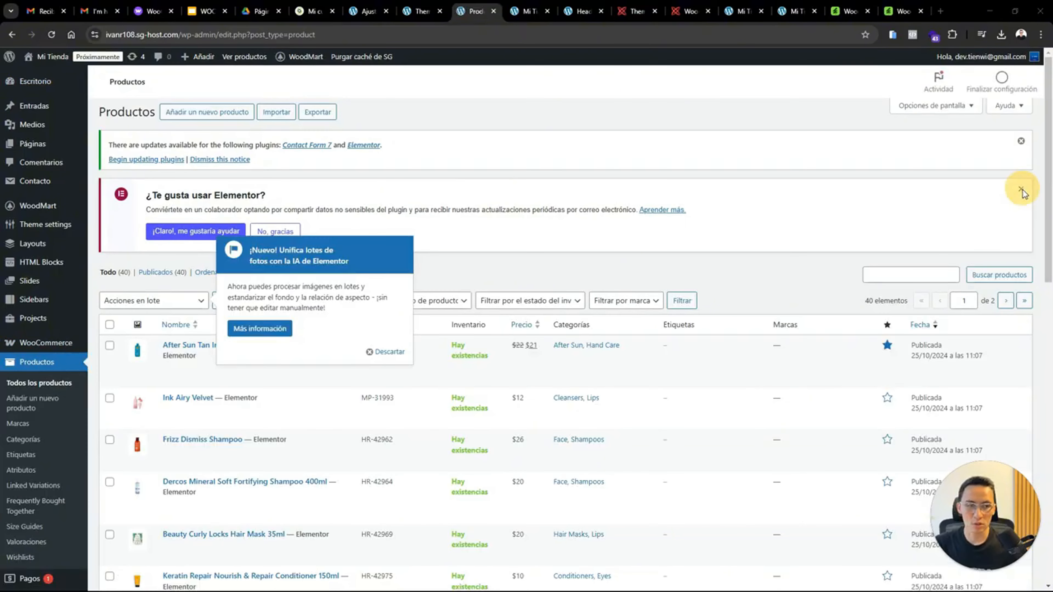
{"action": "left_click", "coordinate": [376, 352]}
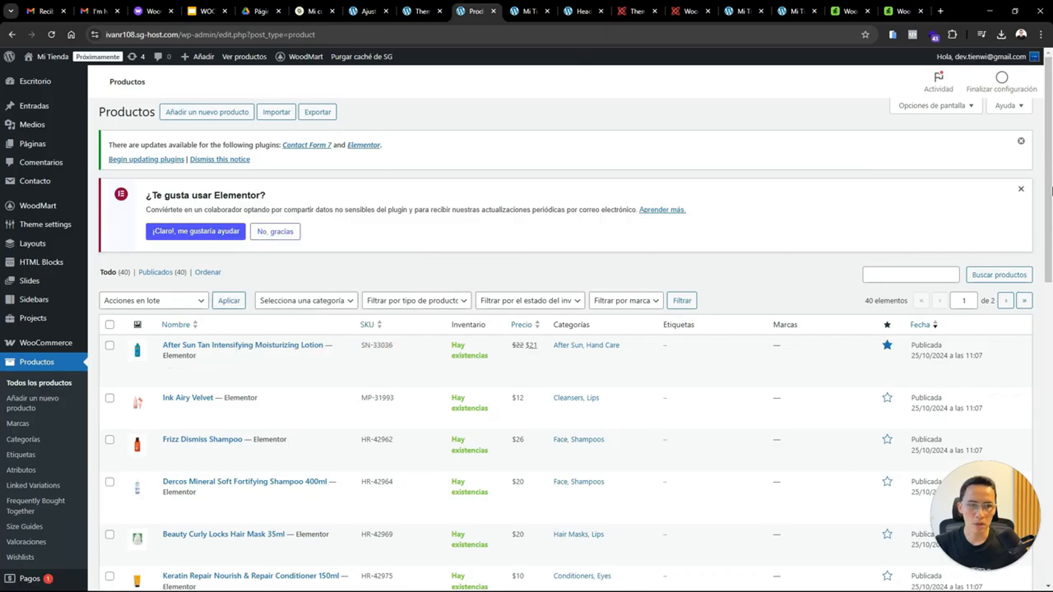
Set the product list to show 50 items per page and apply the screen options
{"action": "scroll", "coordinate": [1051, 190], "scroll_direction": "down", "scroll_amount": 3}
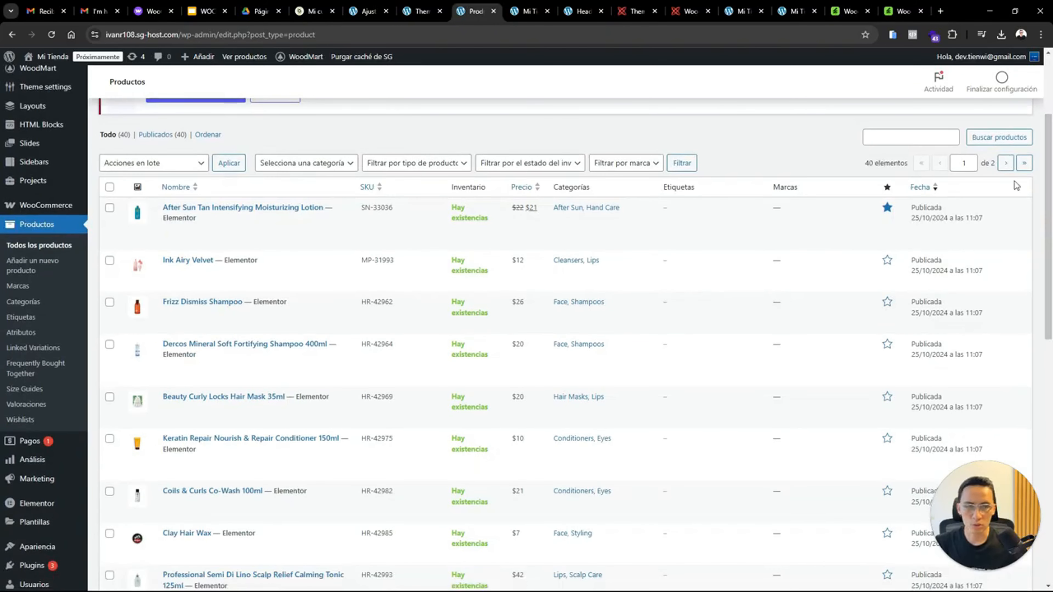
{"action": "triple_click", "coordinate": [868, 163]}
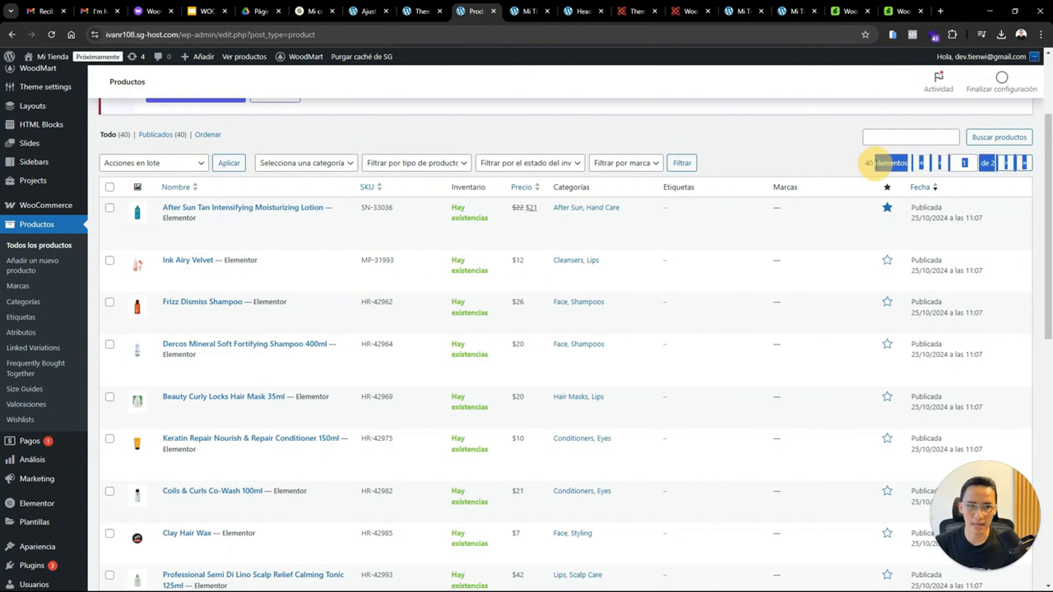
{"action": "left_click", "coordinate": [870, 164]}
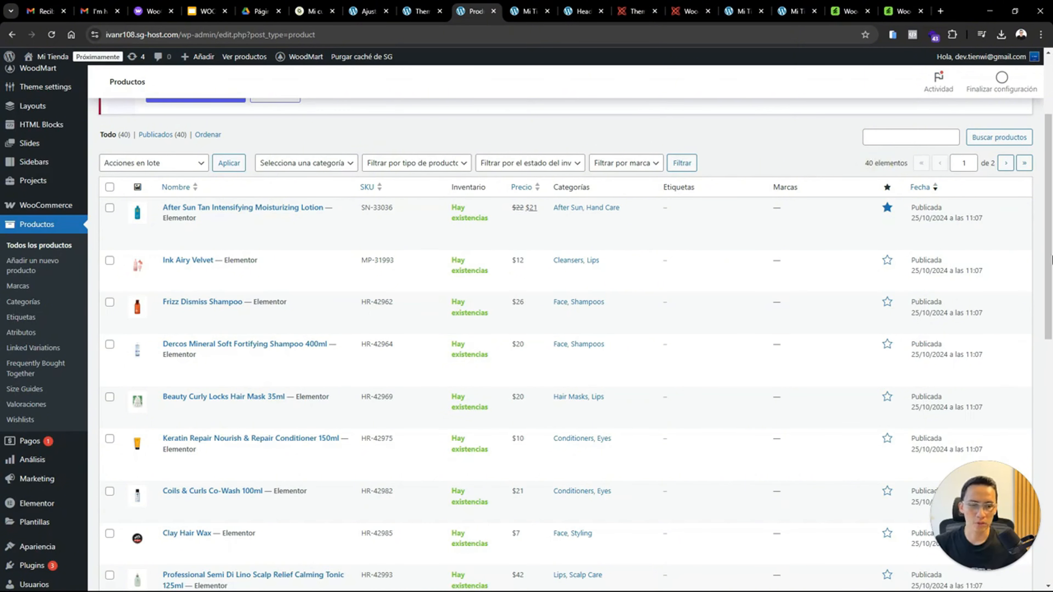
{"action": "mouse_move", "coordinate": [1051, 233]}
{"action": "left_mouse_down"}
{"action": "mouse_move", "coordinate": [1049, 417]}
{"action": "mouse_move", "coordinate": [1033, 123]}
{"action": "left_mouse_up"}
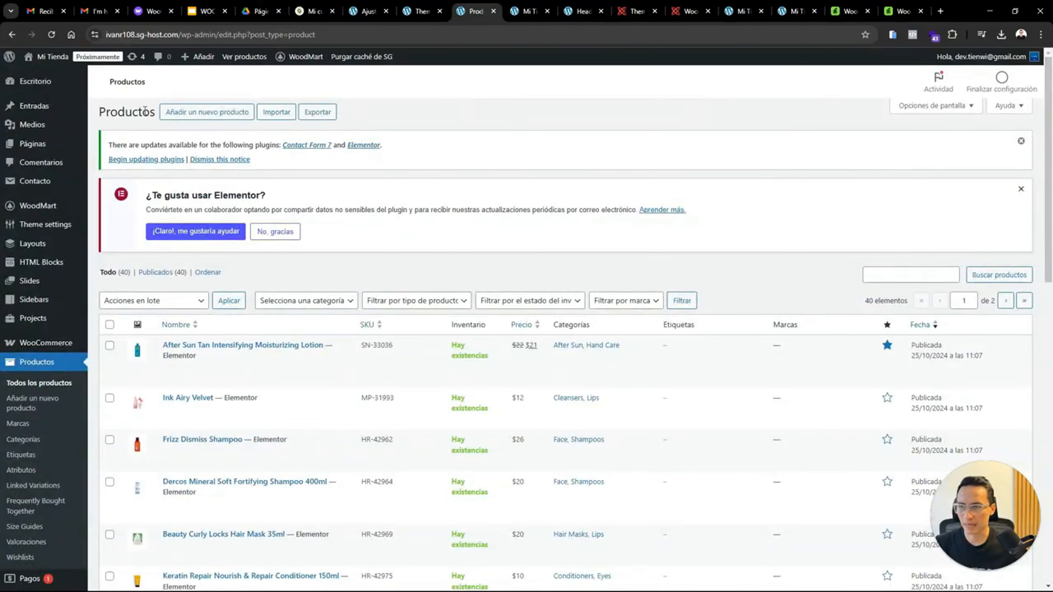
{"action": "left_click", "coordinate": [949, 107]}
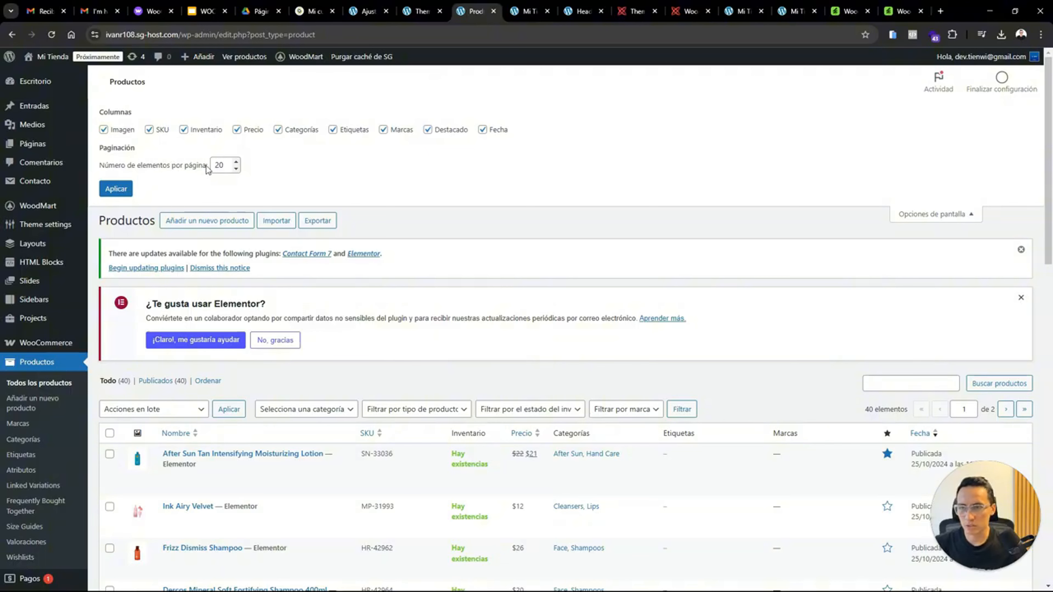
{"action": "double_click", "coordinate": [228, 165]}
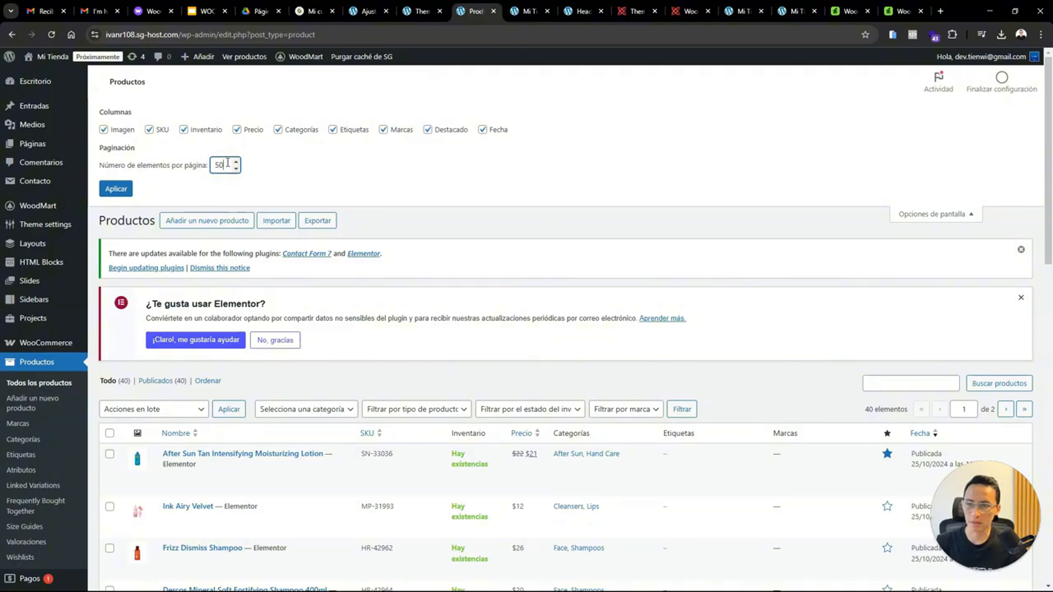
{"action": "scroll", "coordinate": [1035, 261], "scroll_direction": "down", "scroll_amount": 5}
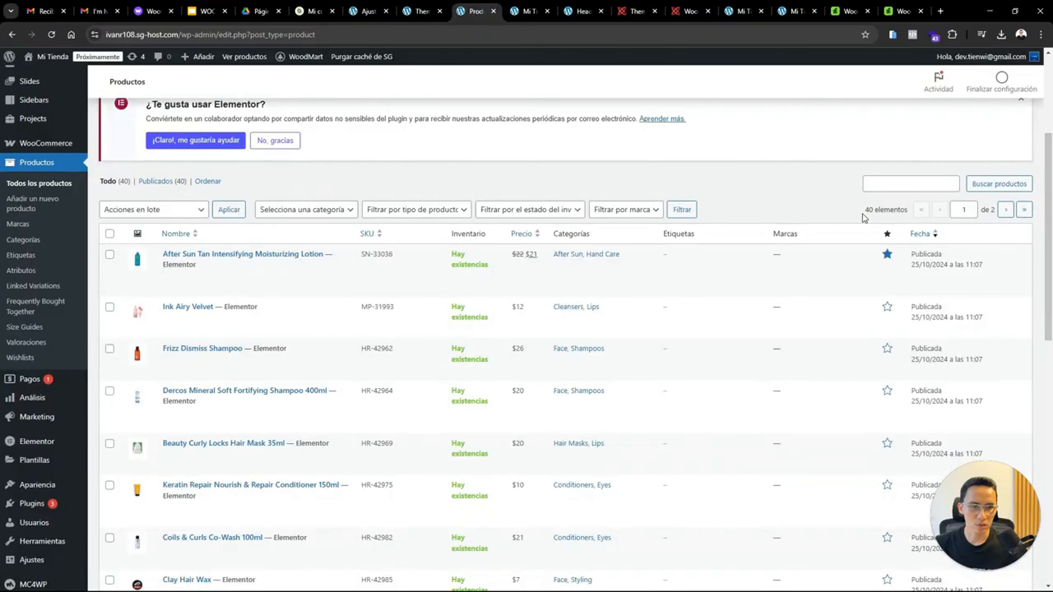
{"action": "left_click_drag", "start_coordinate": [867, 210], "coordinate": [882, 210]}
{"action": "left_click_drag", "start_coordinate": [1049, 237], "coordinate": [1051, 268]}
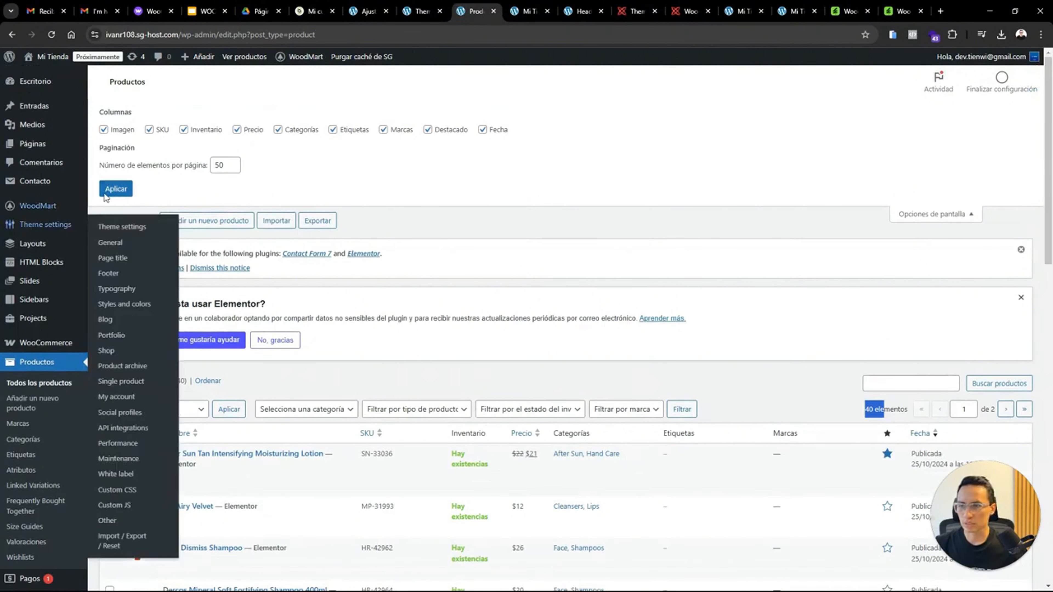
{"action": "double_click", "coordinate": [226, 166]}
{"action": "left_click", "coordinate": [119, 191]}
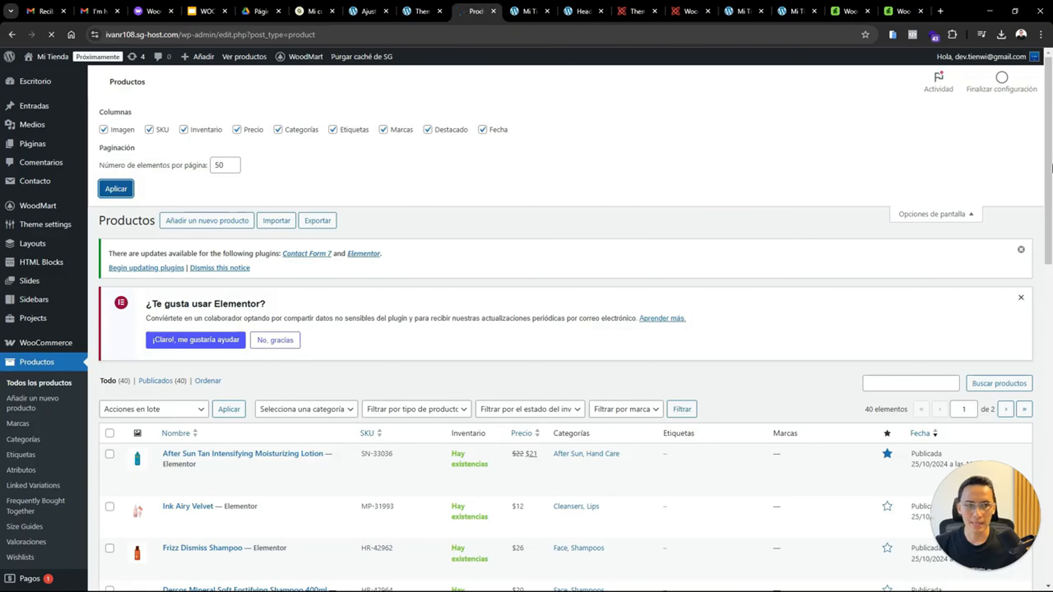
Move all products except the first five in the list to the trash with a bulk action
{"action": "mouse_move", "coordinate": [1049, 156]}
{"action": "left_mouse_down"}
{"action": "mouse_move", "coordinate": [1050, 493]}
{"action": "mouse_move", "coordinate": [1050, 173]}
{"action": "left_mouse_up"}
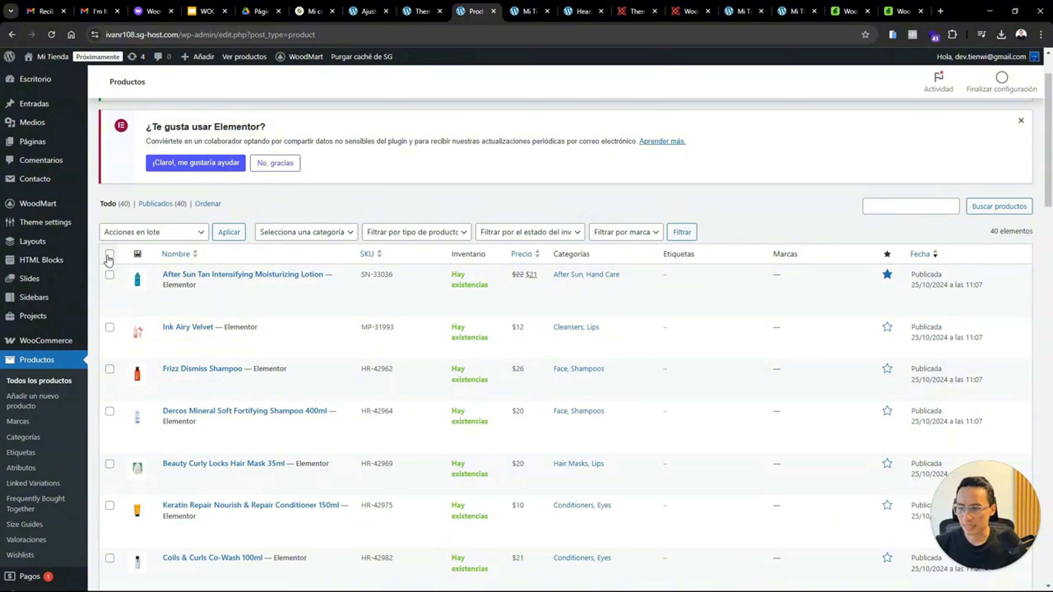
{"action": "mouse_move", "coordinate": [1051, 162]}
{"action": "left_mouse_down"}
{"action": "mouse_move", "coordinate": [1048, 529]}
{"action": "mouse_move", "coordinate": [1010, 111]}
{"action": "left_mouse_up"}
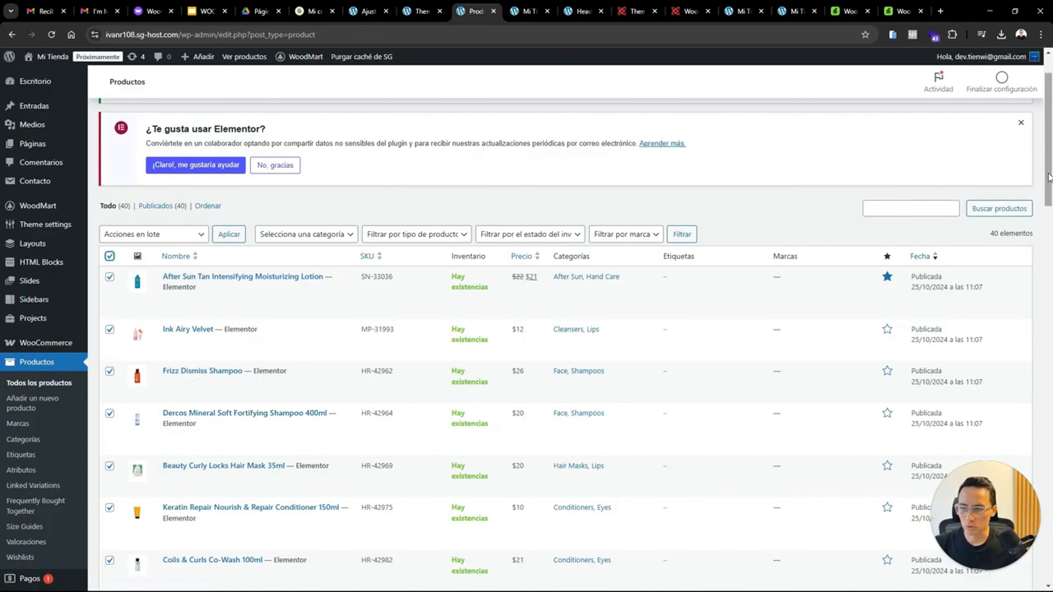
{"action": "left_click_drag", "start_coordinate": [1049, 176], "coordinate": [1050, 188]}
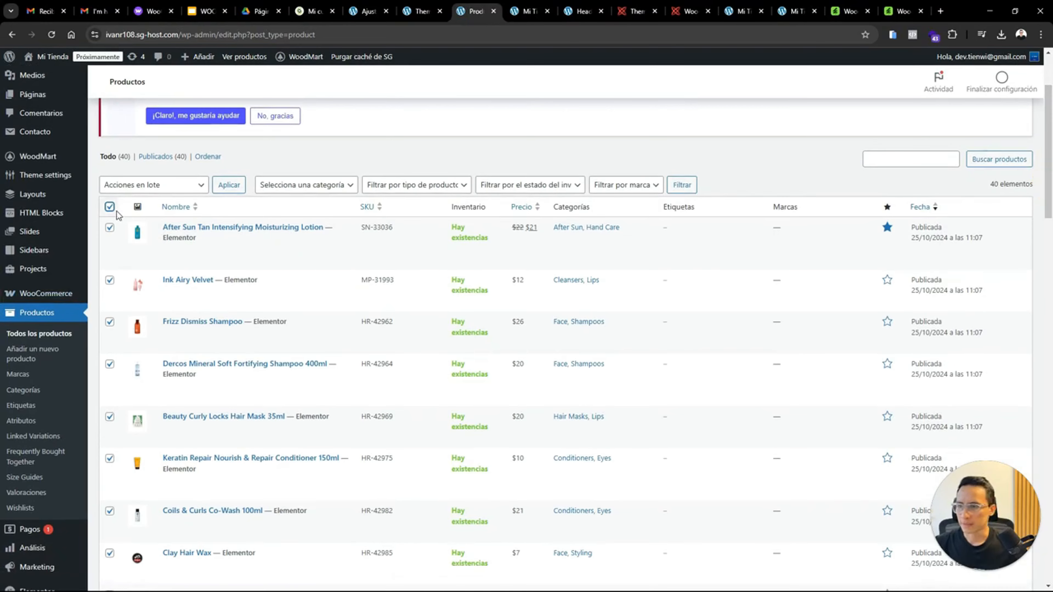
{"action": "left_click", "coordinate": [110, 228]}
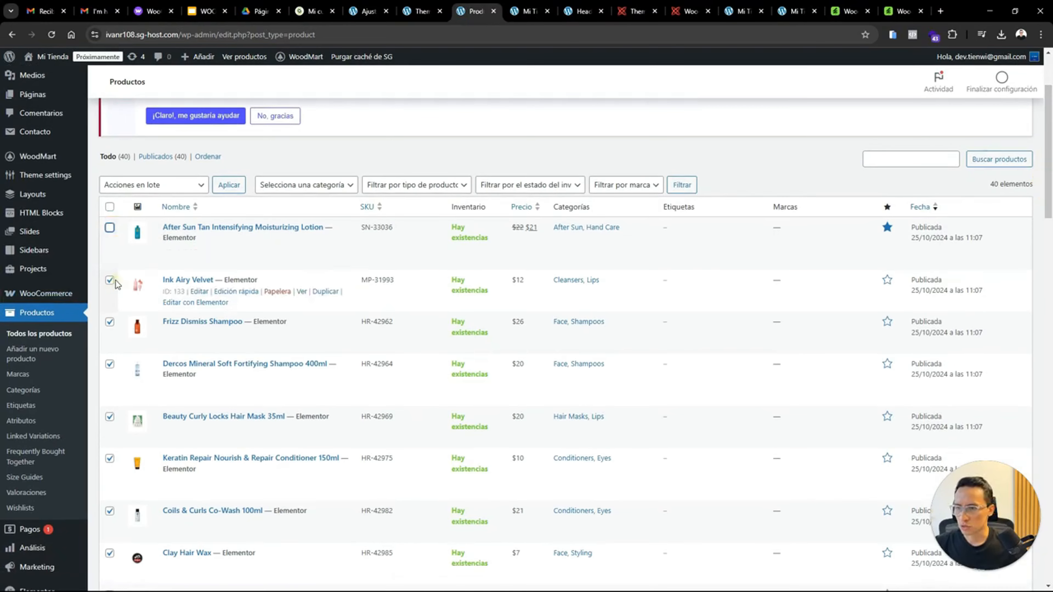
{"action": "left_click", "coordinate": [109, 322]}
{"action": "left_click", "coordinate": [111, 365]}
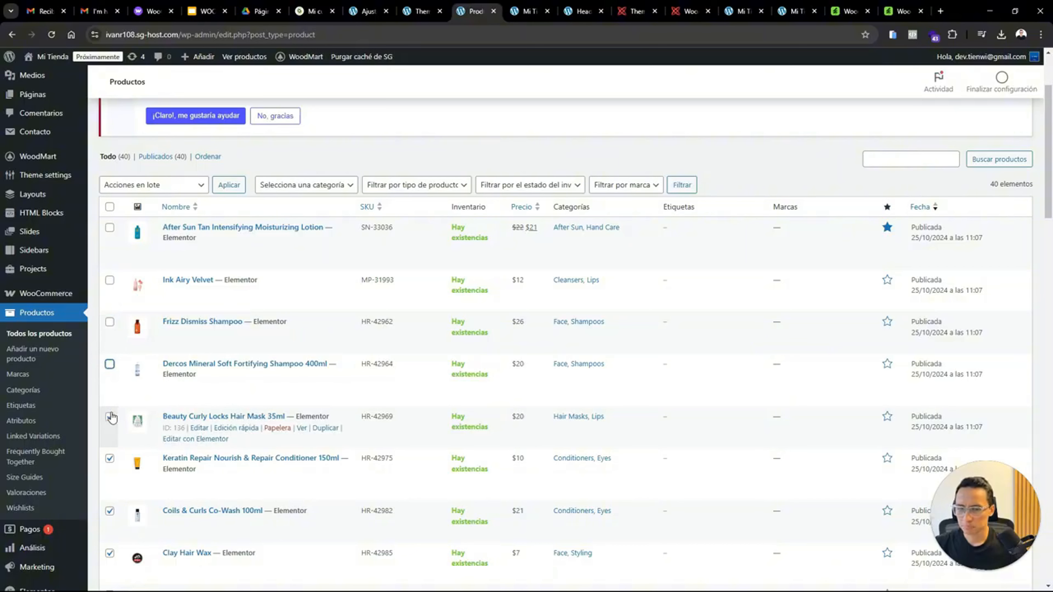
{"action": "left_click", "coordinate": [110, 419]}
{"action": "left_click", "coordinate": [124, 187]}
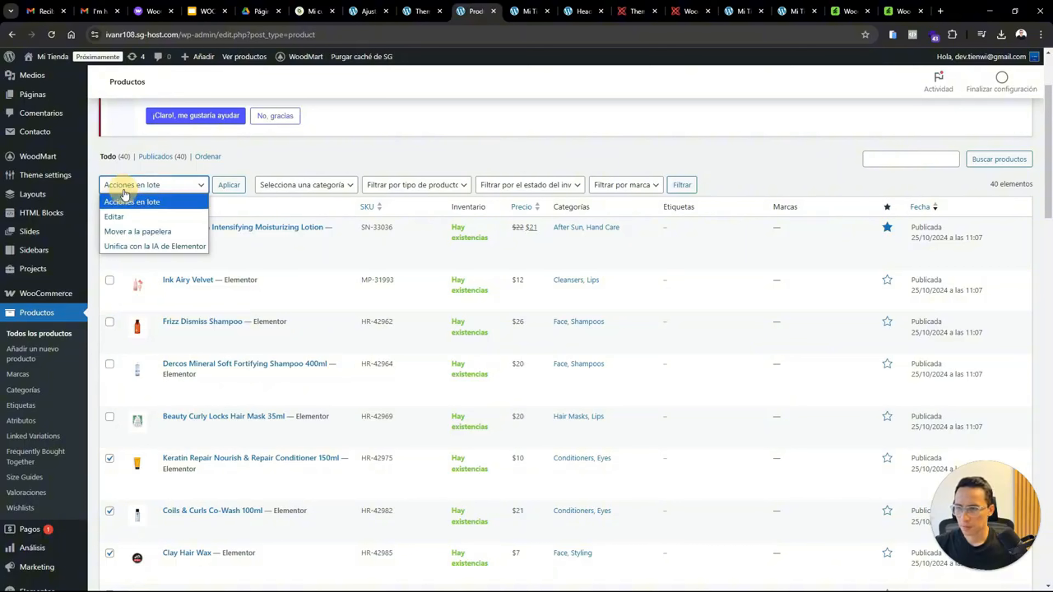
{"action": "left_click", "coordinate": [145, 233]}
{"action": "left_click", "coordinate": [229, 186]}
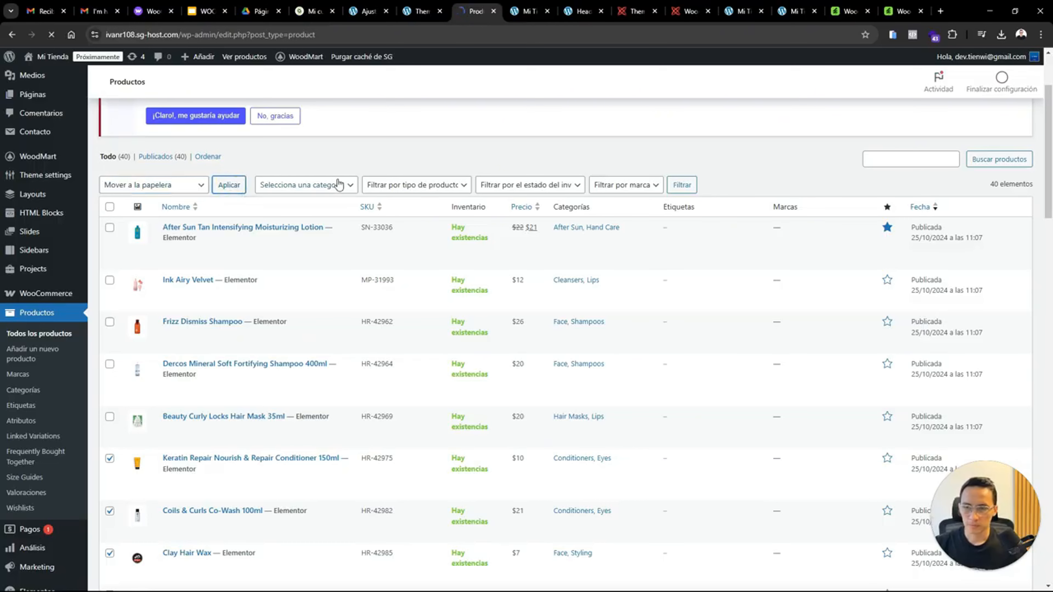
{"action": "scroll", "coordinate": [1010, 220], "scroll_direction": "down", "scroll_amount": 2}
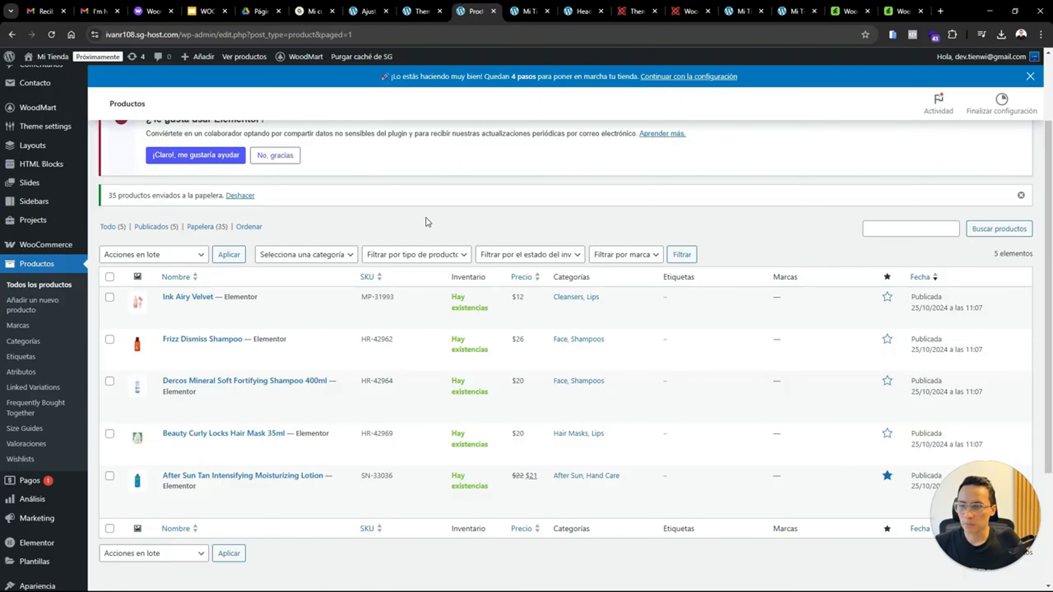
Reload the storefront home page and review its product sections and the Week Bestsellers categories
{"action": "left_click", "coordinate": [529, 11]}
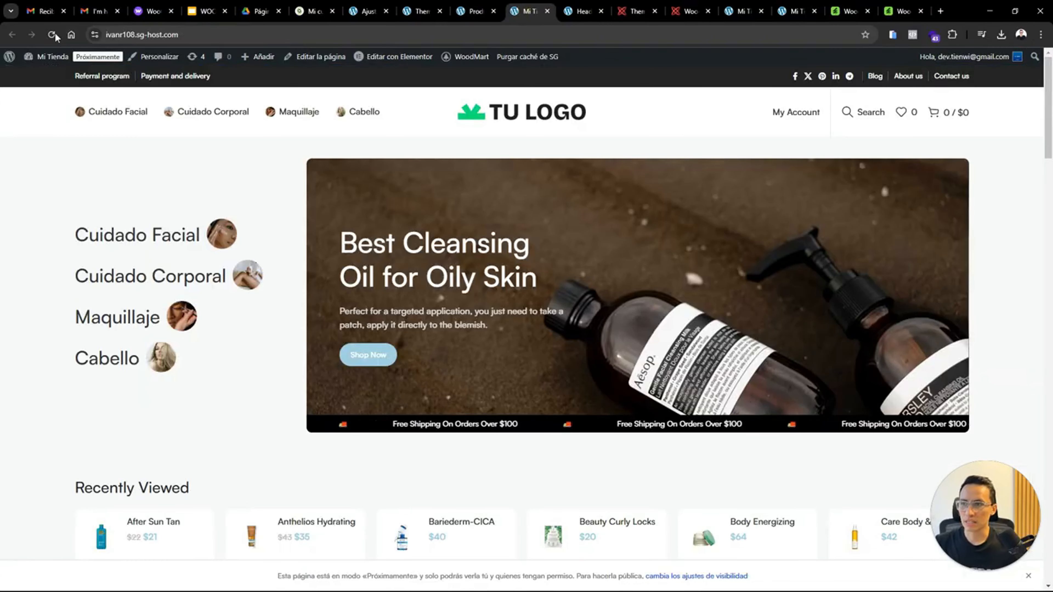
{"action": "left_click", "coordinate": [52, 35]}
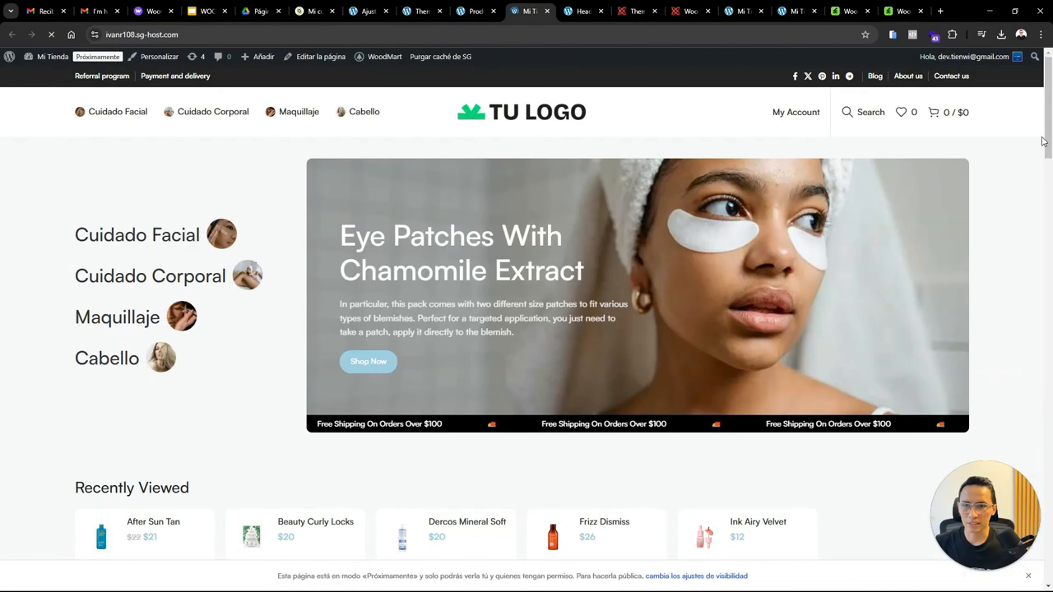
{"action": "left_click_drag", "start_coordinate": [1048, 143], "coordinate": [1048, 268]}
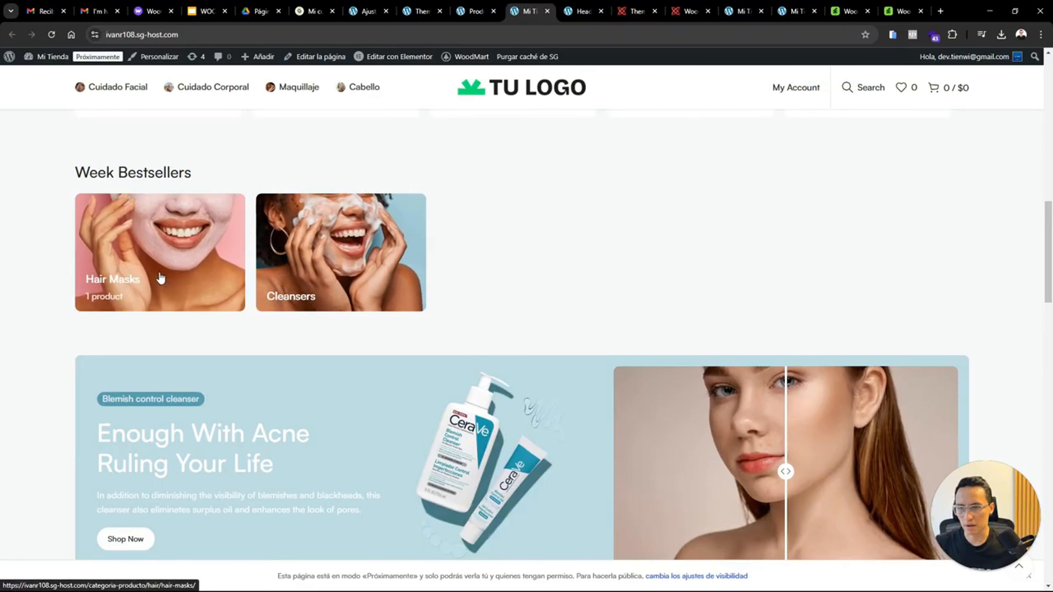
Return to the product administration and open the product categories page
{"action": "key", "text": "ctrl+Page_Up"}
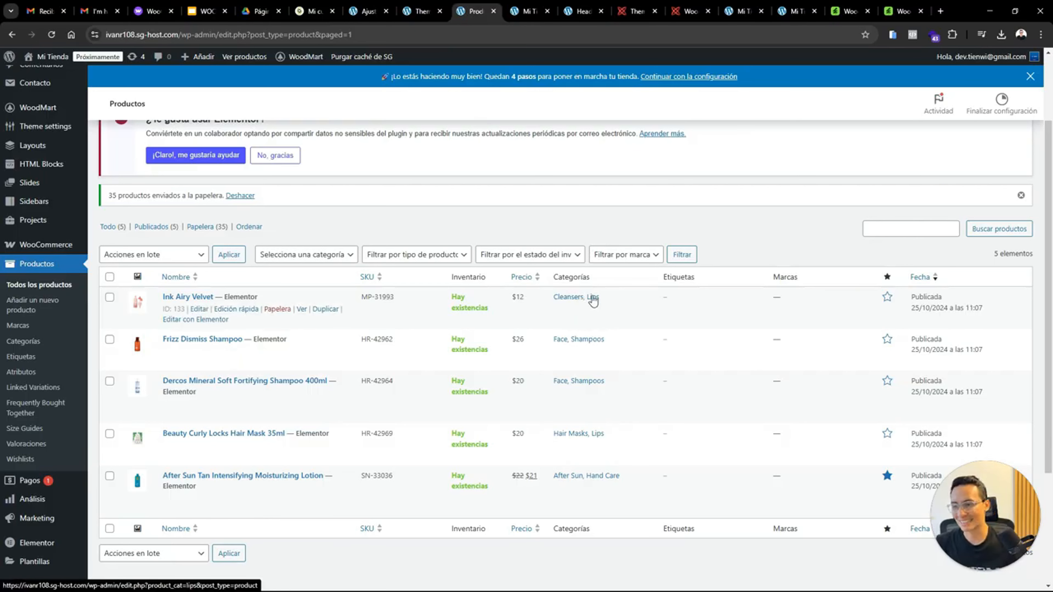
{"action": "left_click", "coordinate": [27, 347]}
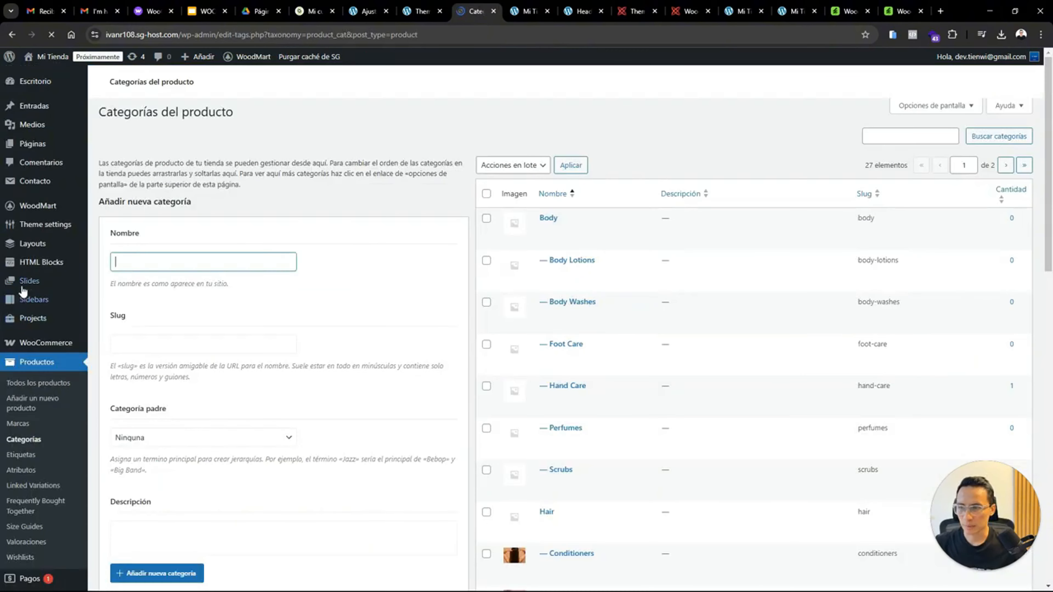
Set the product category list to show 30 items per page and apply the screen options
{"action": "left_click_drag", "start_coordinate": [1051, 166], "coordinate": [1051, 115]}
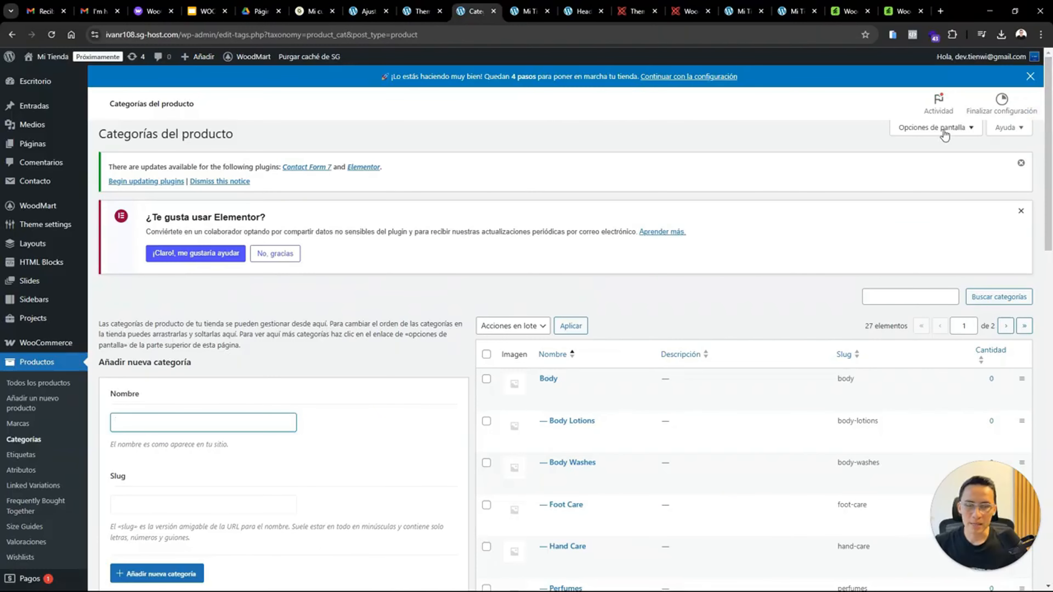
{"action": "left_click", "coordinate": [936, 128]}
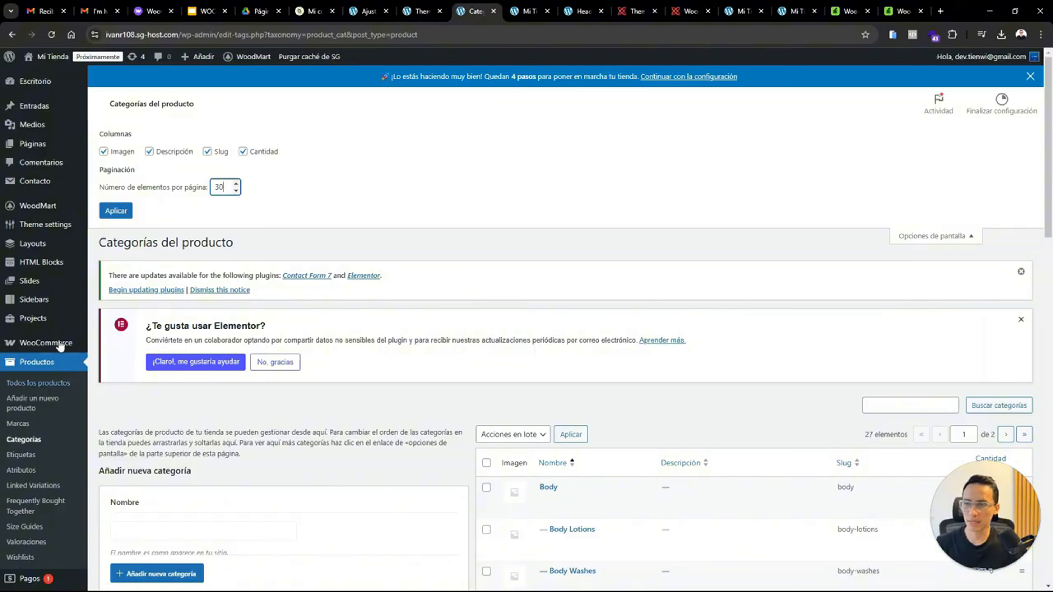
{"action": "left_click", "coordinate": [124, 212]}
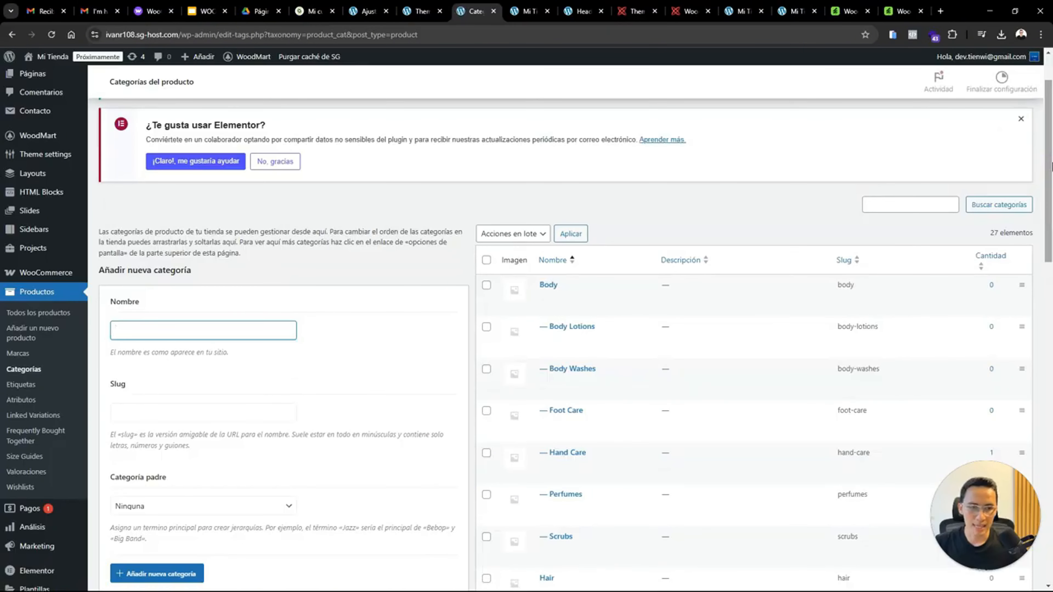
Delete all product categories in bulk except After Sun, Cleansers, Conditioners, Face, Hair Masks, Hand Care, Lips and Shampoos
{"action": "left_click_drag", "start_coordinate": [1051, 166], "coordinate": [1047, 494]}
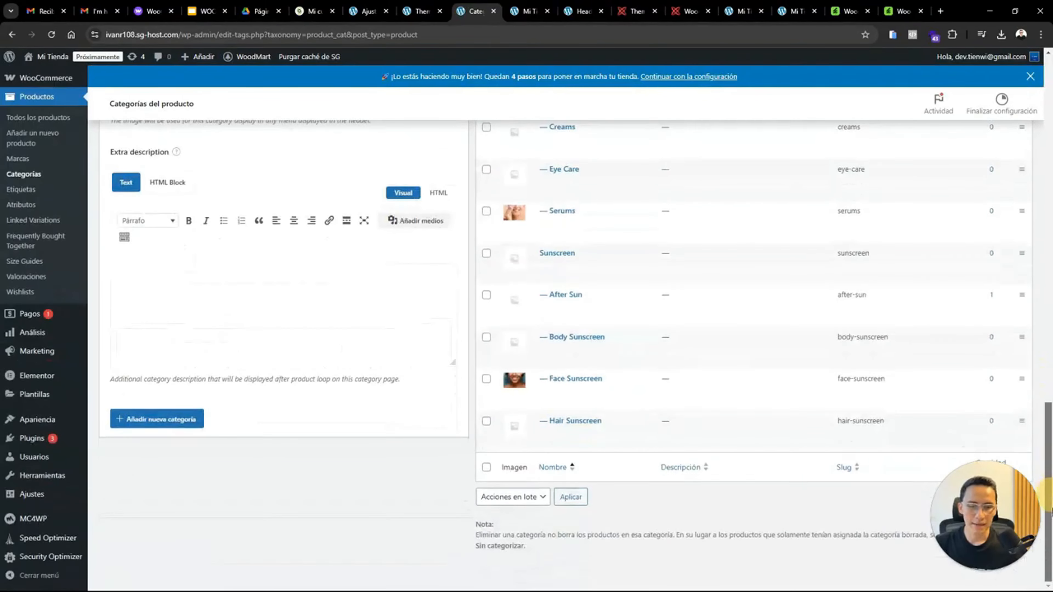
{"action": "left_click_drag", "start_coordinate": [985, 545], "coordinate": [145, 549]}
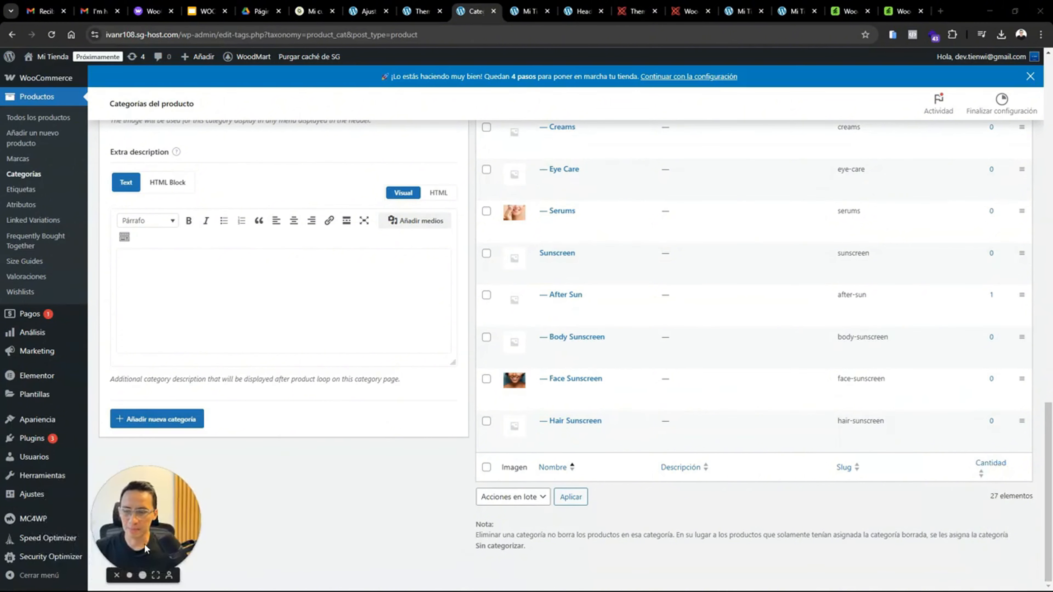
{"action": "left_click_drag", "start_coordinate": [1051, 517], "coordinate": [1042, 318]}
{"action": "left_click", "coordinate": [487, 256]}
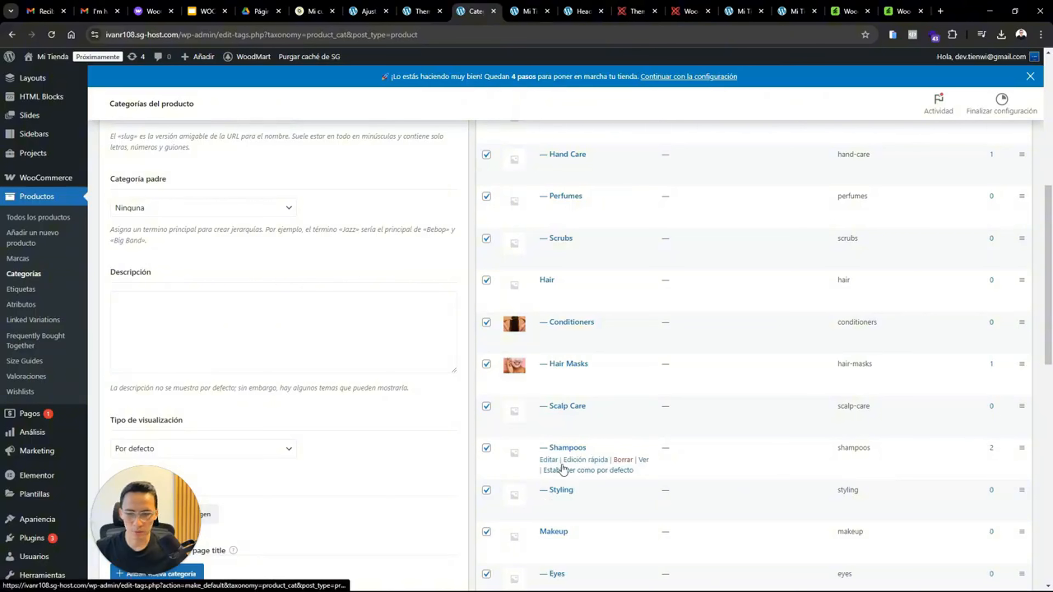
{"action": "left_click", "coordinate": [487, 449]}
{"action": "left_click_drag", "start_coordinate": [1049, 338], "coordinate": [1042, 324]}
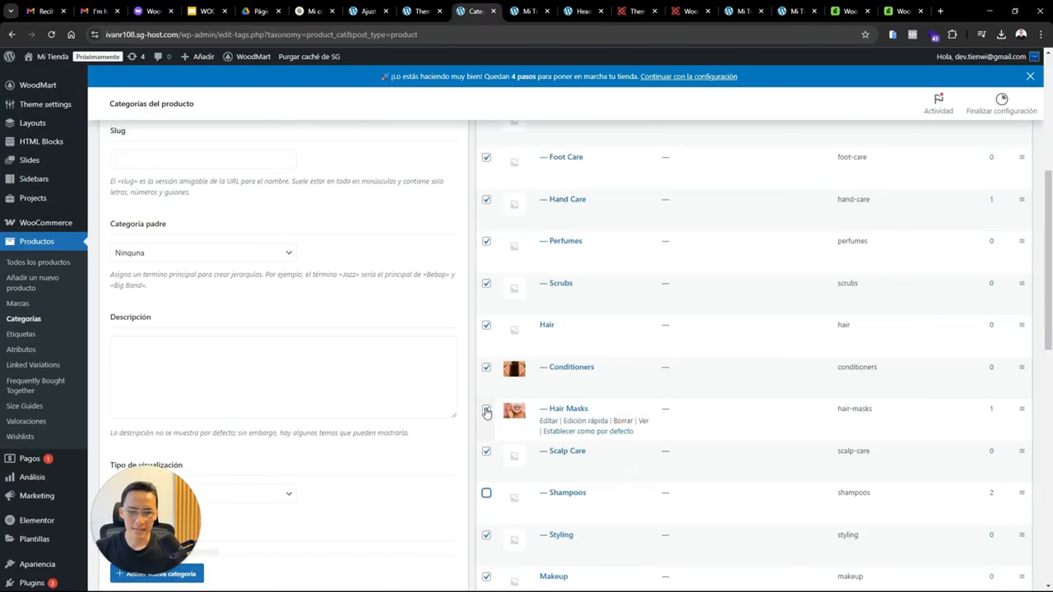
{"action": "left_click", "coordinate": [486, 367]}
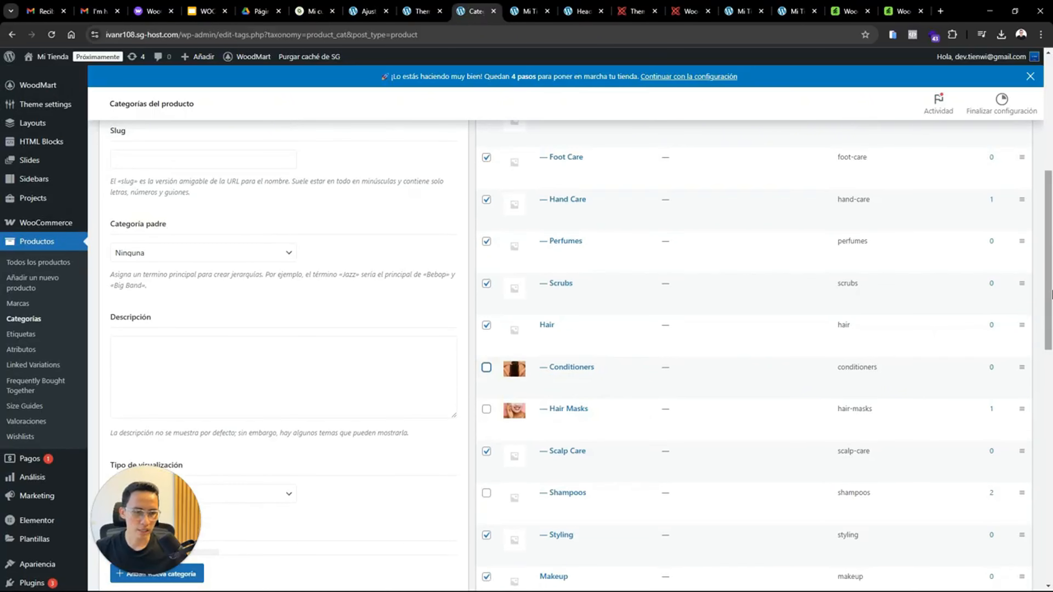
{"action": "left_click_drag", "start_coordinate": [1049, 306], "coordinate": [1050, 248]}
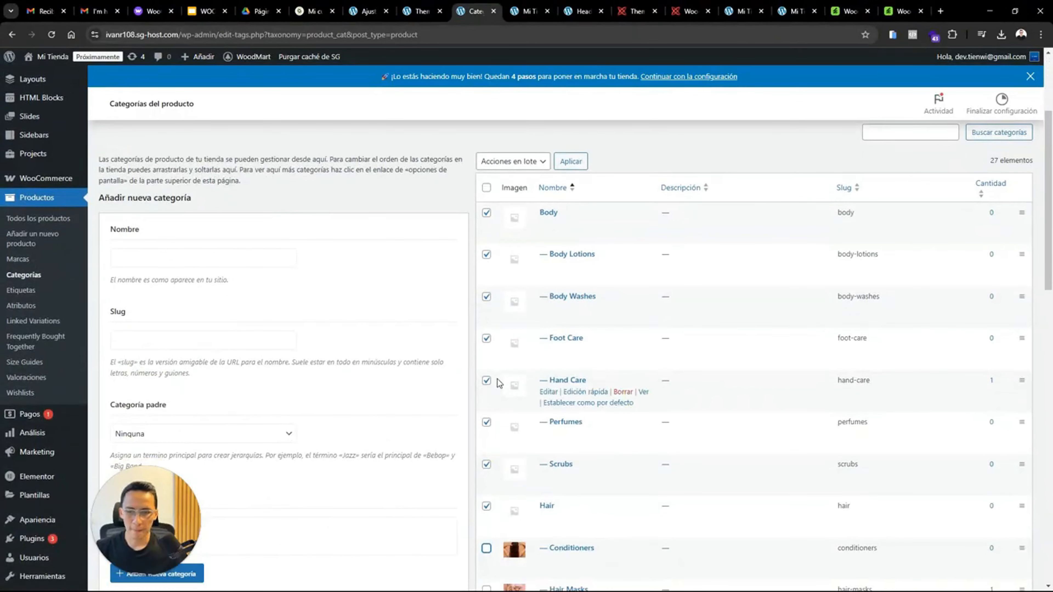
{"action": "left_click", "coordinate": [487, 383]}
{"action": "left_click_drag", "start_coordinate": [1048, 185], "coordinate": [1049, 326]}
{"action": "scroll", "coordinate": [829, 332], "scroll_direction": "up", "scroll_amount": 8}
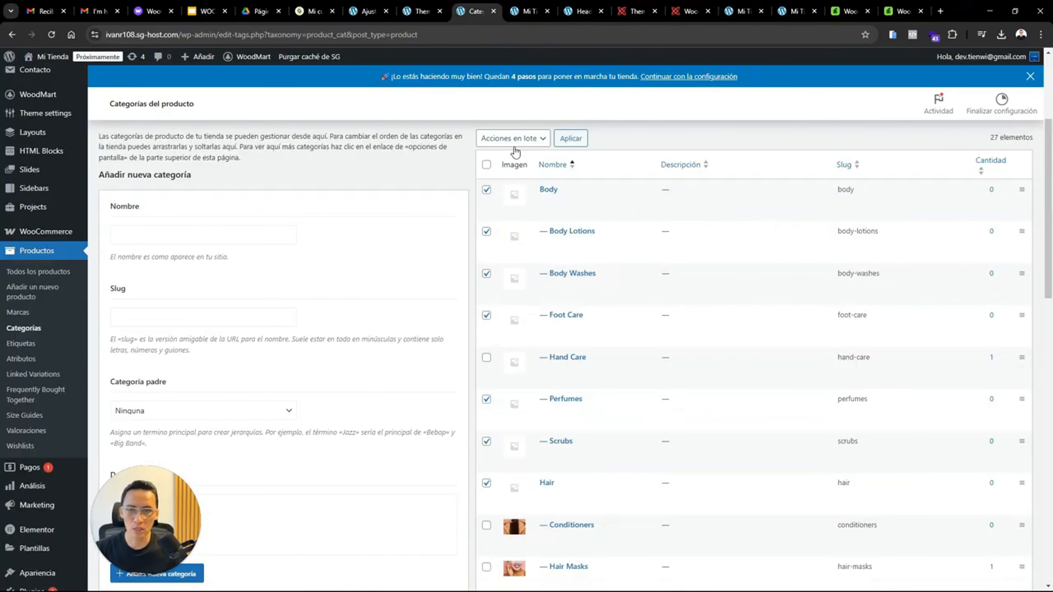
{"action": "left_click", "coordinate": [504, 144]}
{"action": "left_click", "coordinate": [511, 168]}
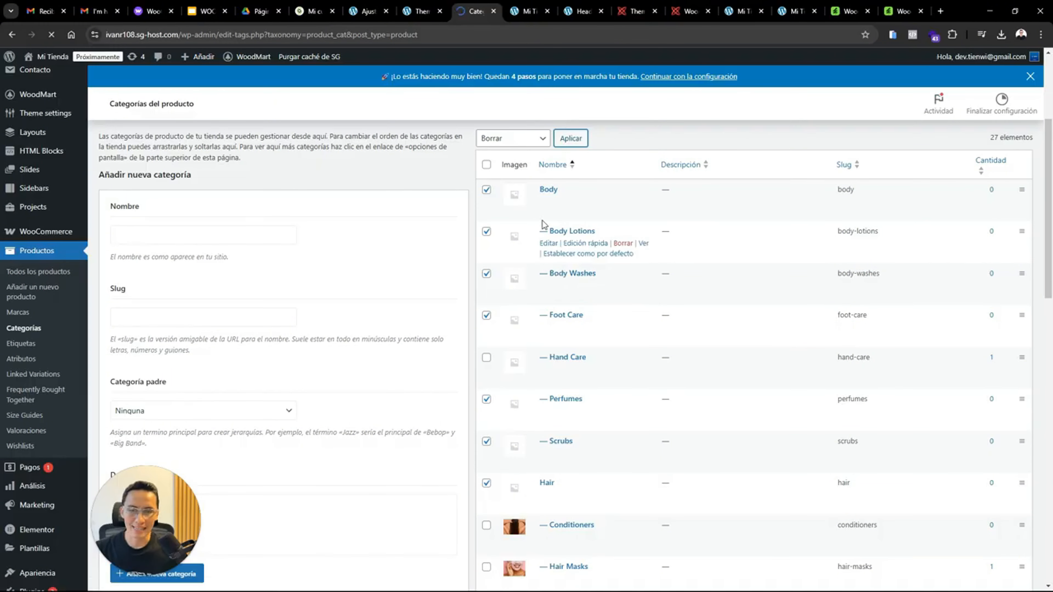
{"action": "left_click", "coordinate": [571, 140]}
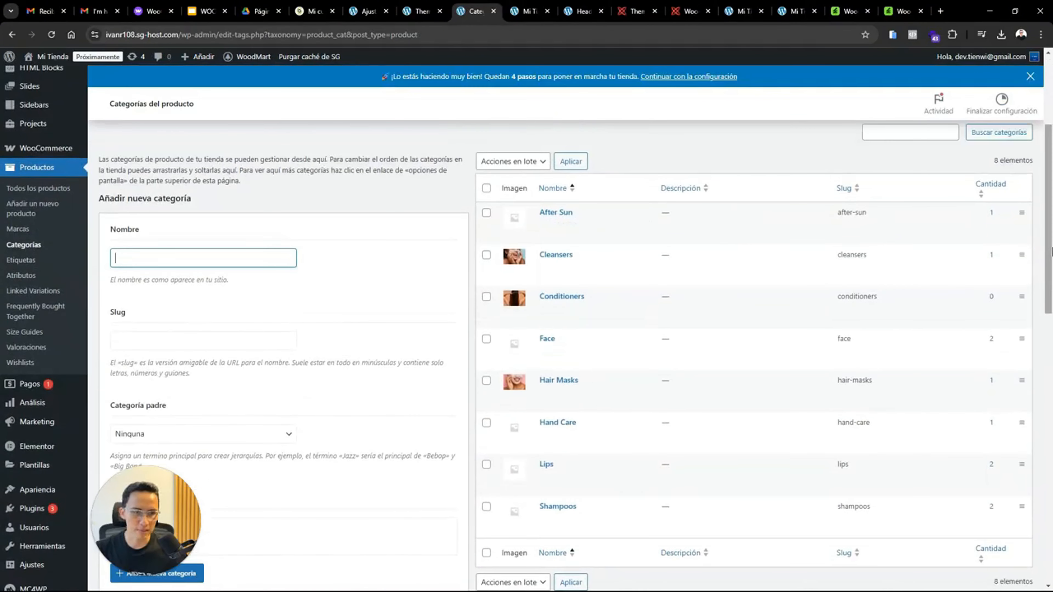
Delete the Conditioners product category and confirm the deletion
{"action": "scroll", "coordinate": [986, 298], "scroll_direction": "down", "scroll_amount": 1}
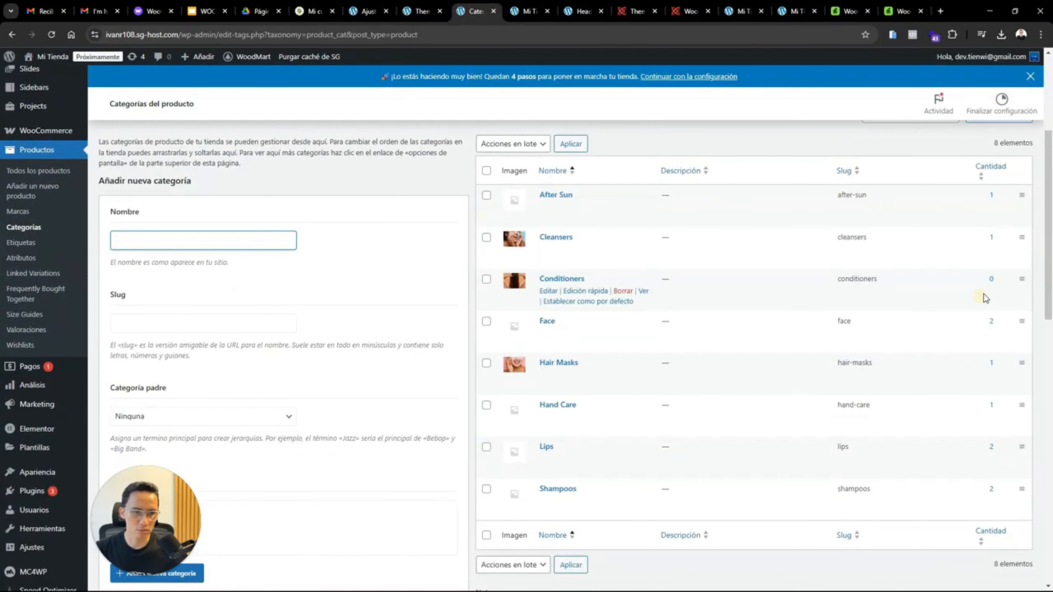
{"action": "left_click", "coordinate": [486, 278]}
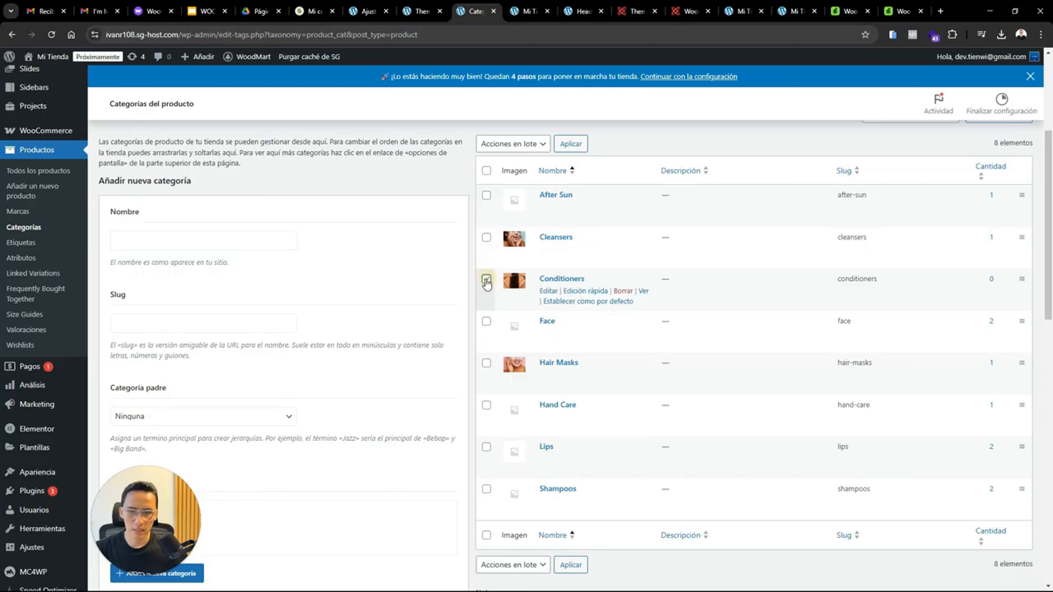
{"action": "left_click", "coordinate": [623, 292]}
{"action": "left_click", "coordinate": [565, 137]}
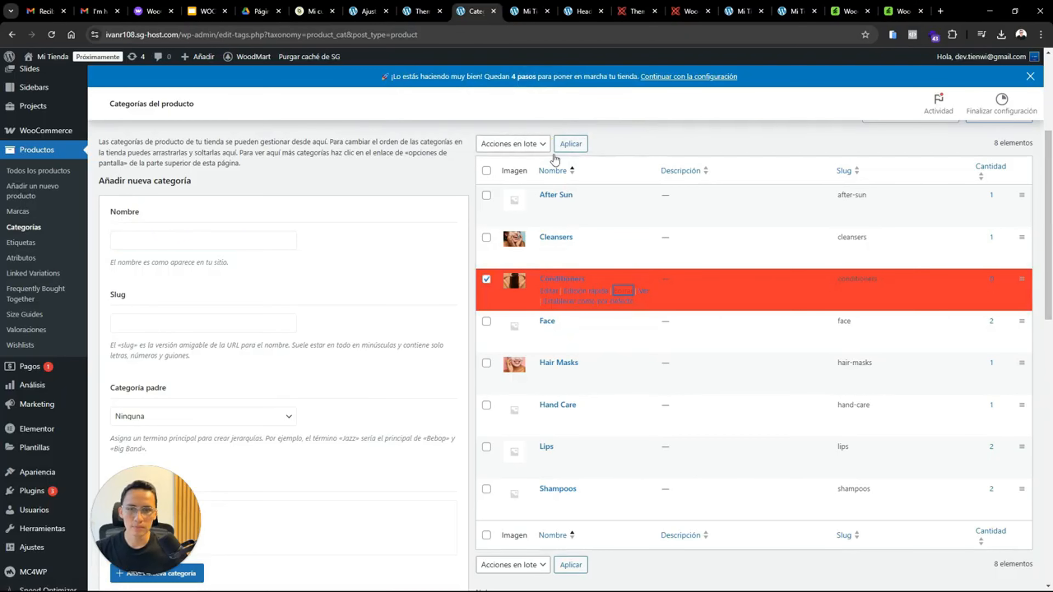
{"action": "scroll", "coordinate": [456, 298], "scroll_direction": "up", "scroll_amount": 1}
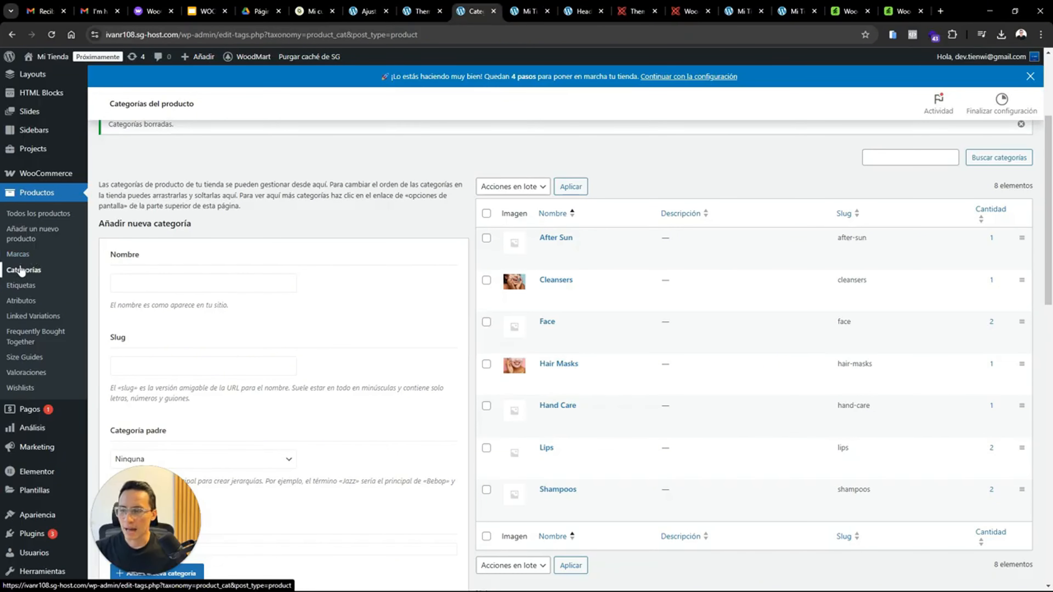
Check the product tags page, and open the product attributes list to review its attributes and terms
{"action": "left_click", "coordinate": [22, 455]}
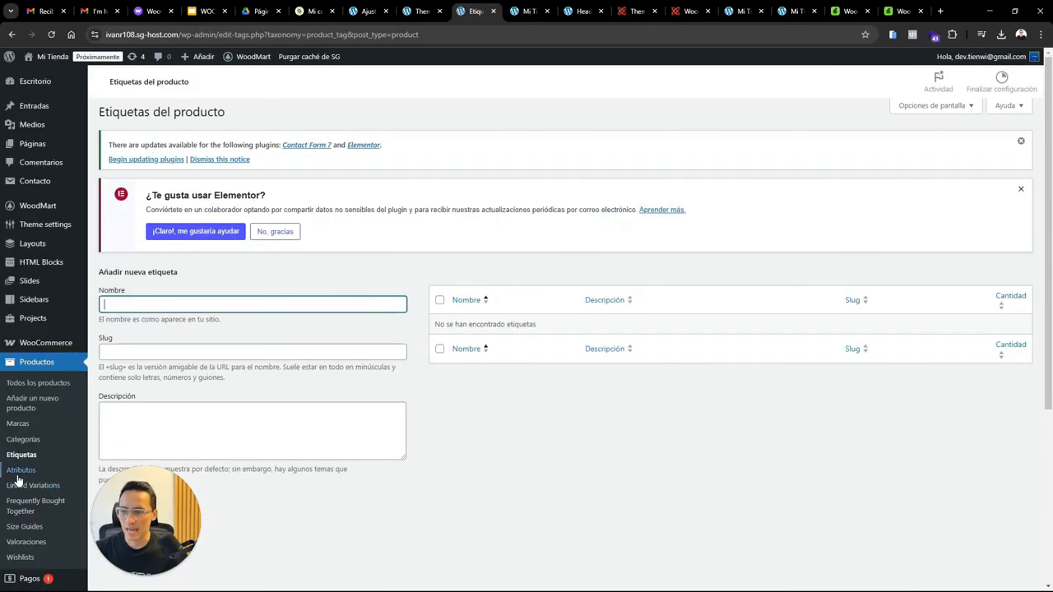
{"action": "left_click", "coordinate": [19, 477]}
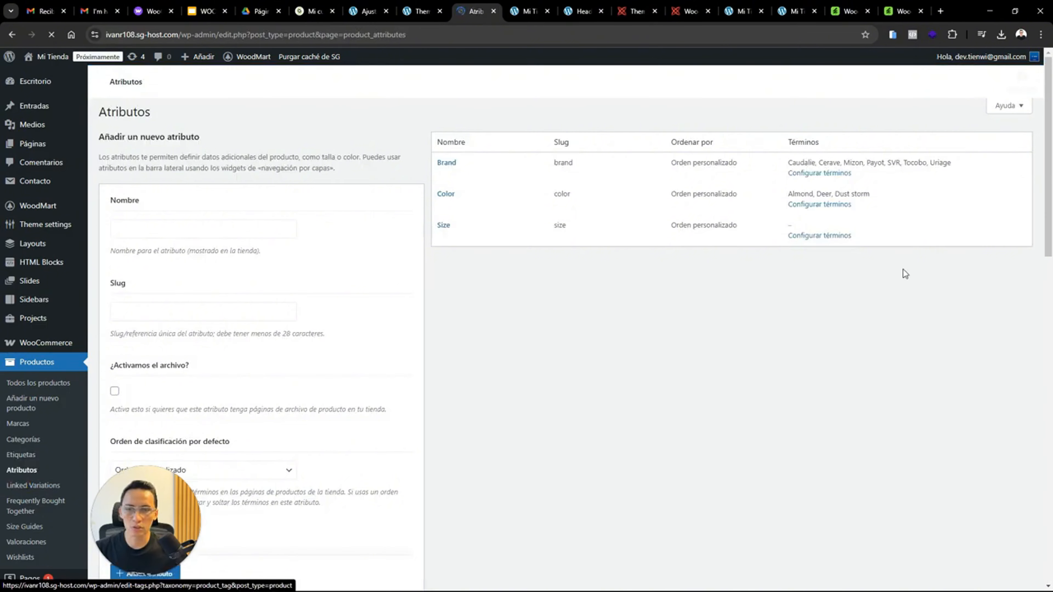
{"action": "scroll", "coordinate": [1050, 177], "scroll_direction": "down", "scroll_amount": 2}
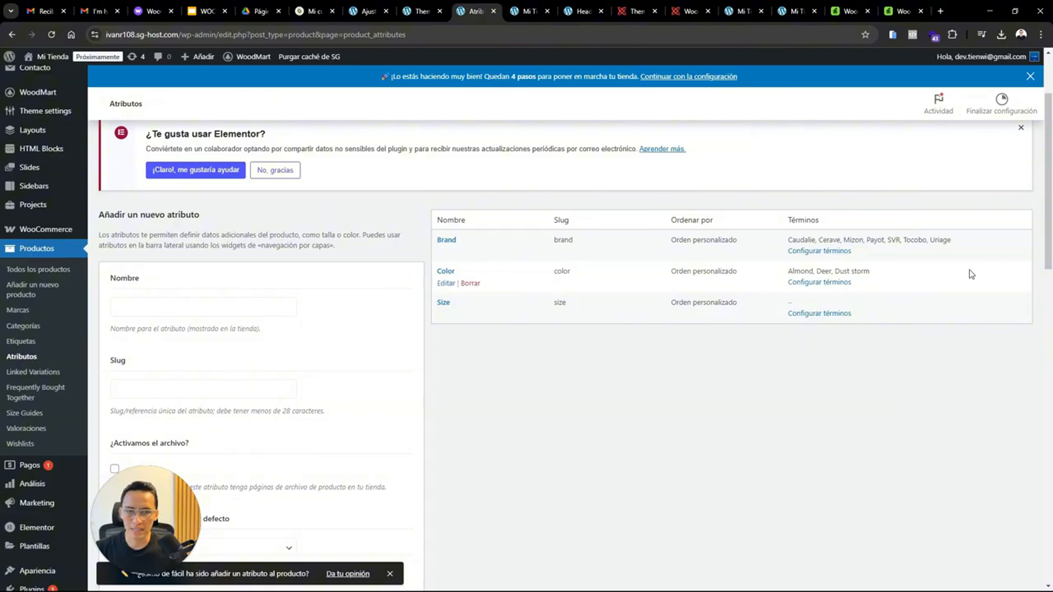
{"action": "scroll", "coordinate": [1052, 203], "scroll_direction": "down", "scroll_amount": 1}
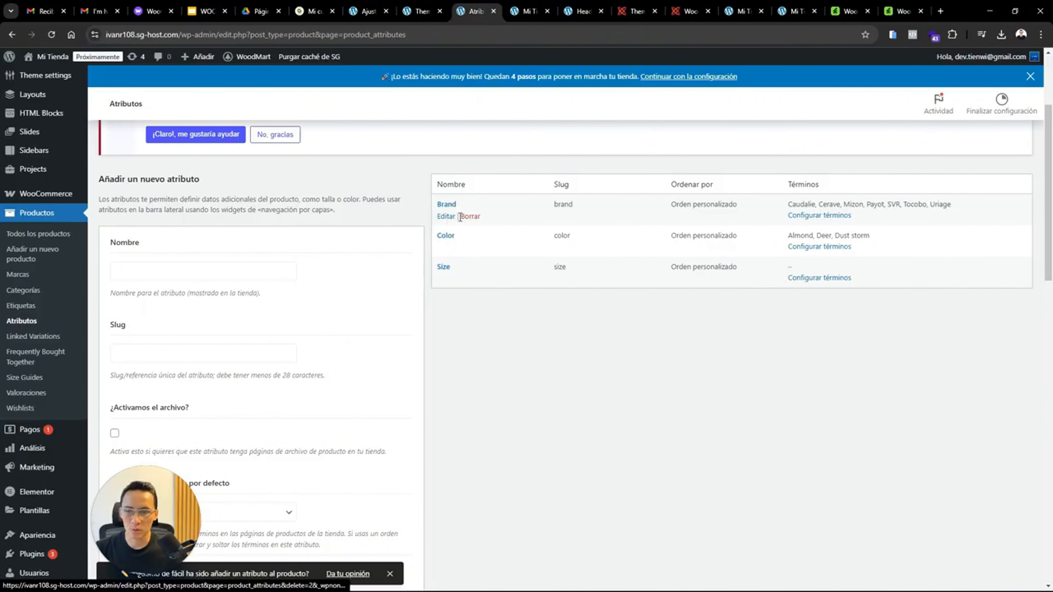
Open the Brand product attribute for editing and change its name to Marca
{"action": "left_click", "coordinate": [446, 217]}
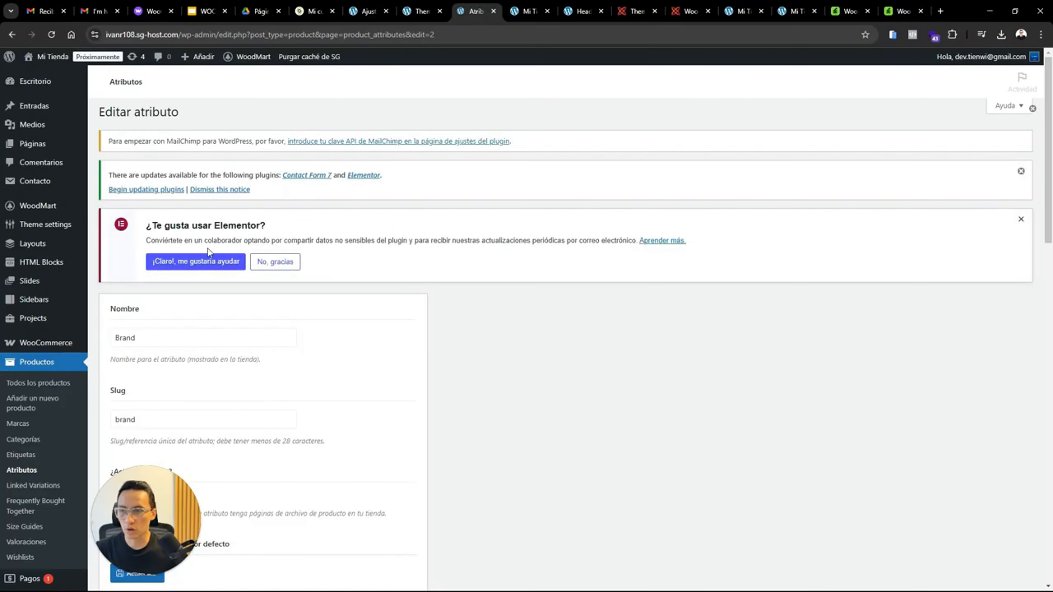
{"action": "scroll", "coordinate": [1046, 166], "scroll_direction": "down", "scroll_amount": 1}
{"action": "double_click", "coordinate": [141, 314]}
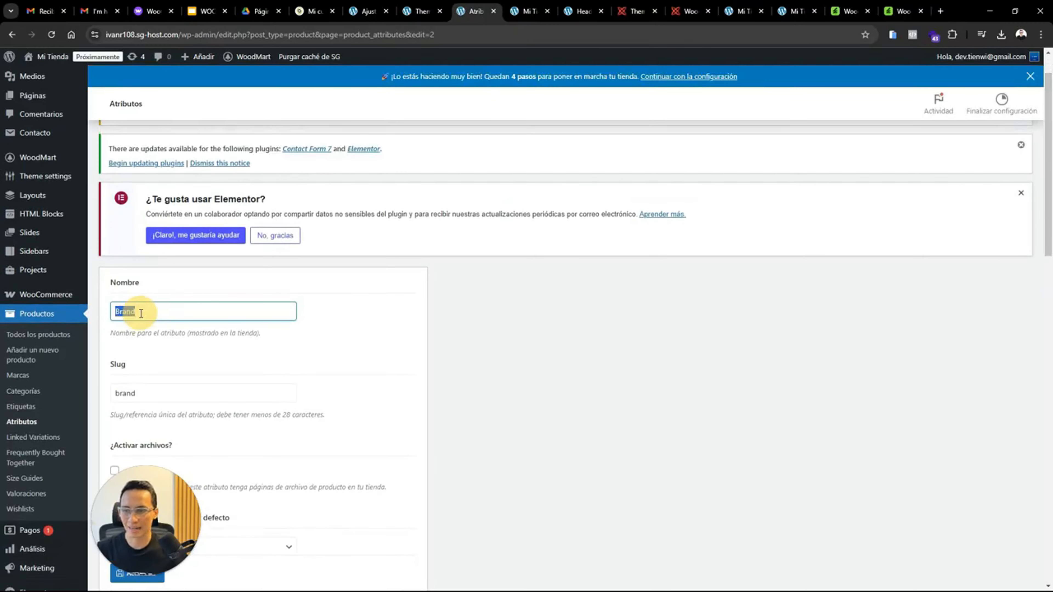
{"action": "left_click_drag", "start_coordinate": [168, 524], "coordinate": [1008, 497]}
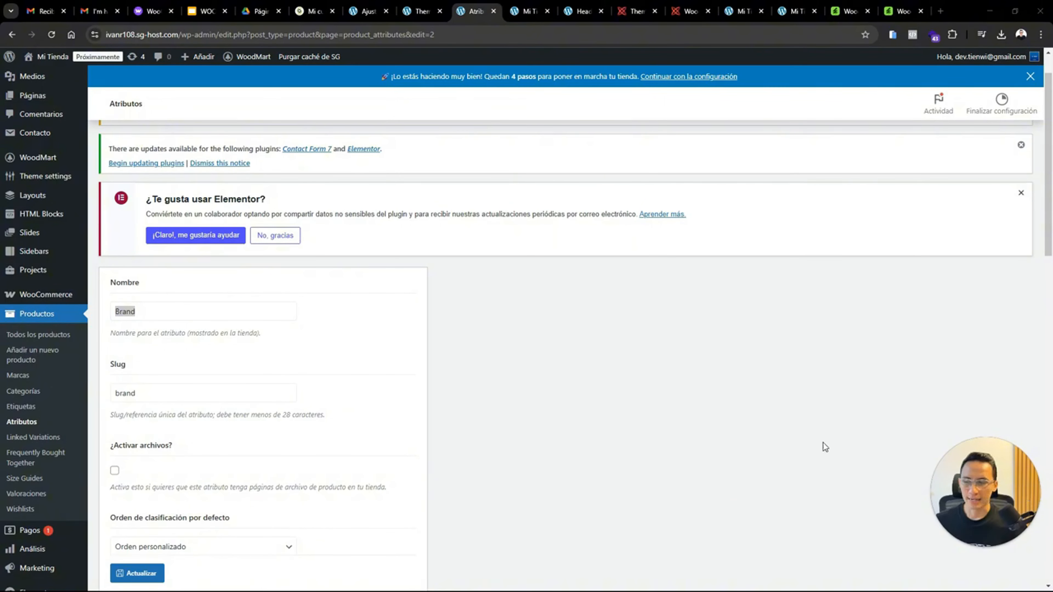
{"action": "double_click", "coordinate": [151, 314]}
{"action": "type", "text": "Marca"}
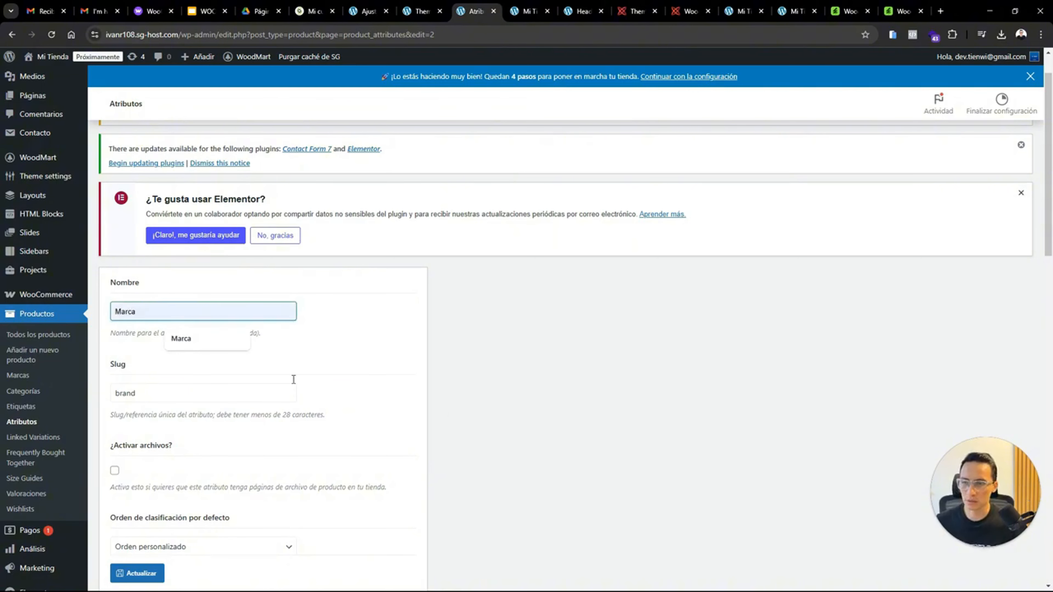
{"action": "left_click", "coordinate": [738, 349]}
Set the attribute's slug to Marca and save the updated attribute
{"action": "left_click_drag", "start_coordinate": [1052, 210], "coordinate": [972, 249]}
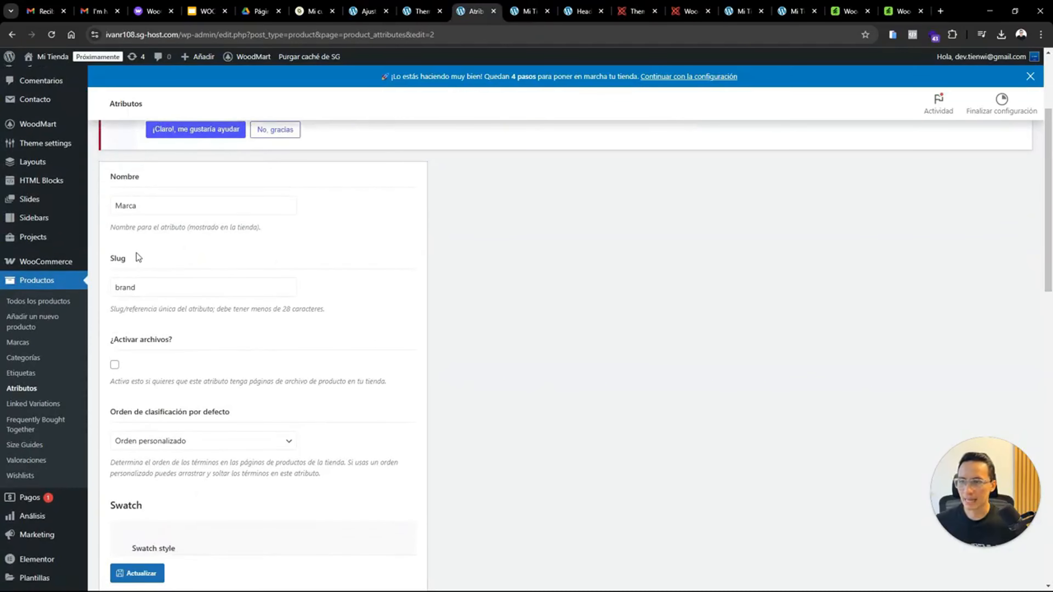
{"action": "left_click_drag", "start_coordinate": [138, 258], "coordinate": [105, 261]}
{"action": "left_click", "coordinate": [138, 285]}
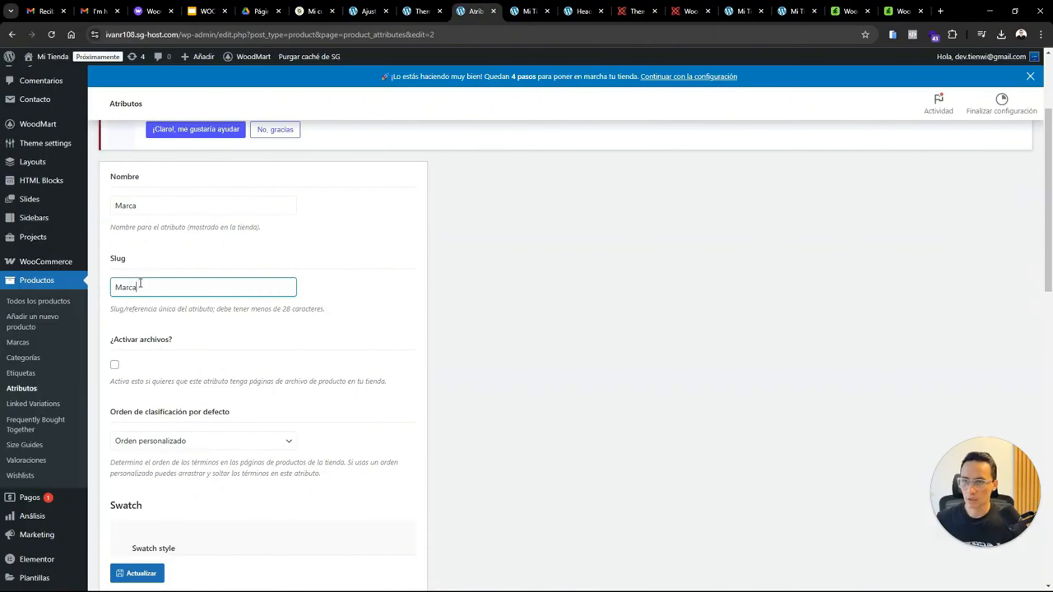
{"action": "scroll", "coordinate": [1044, 320], "scroll_direction": "down", "scroll_amount": 1}
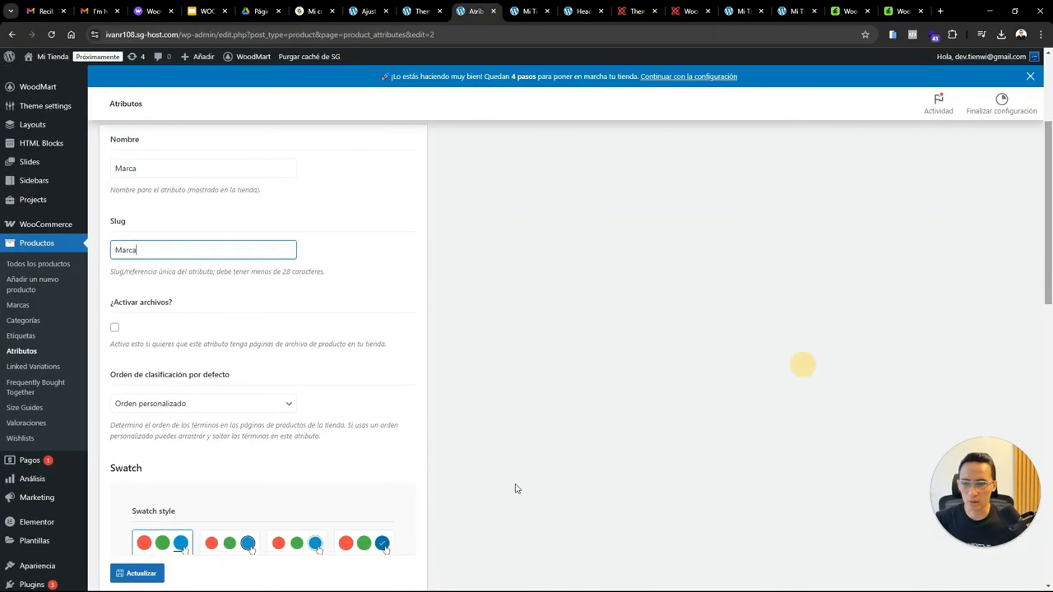
{"action": "left_click", "coordinate": [130, 574]}
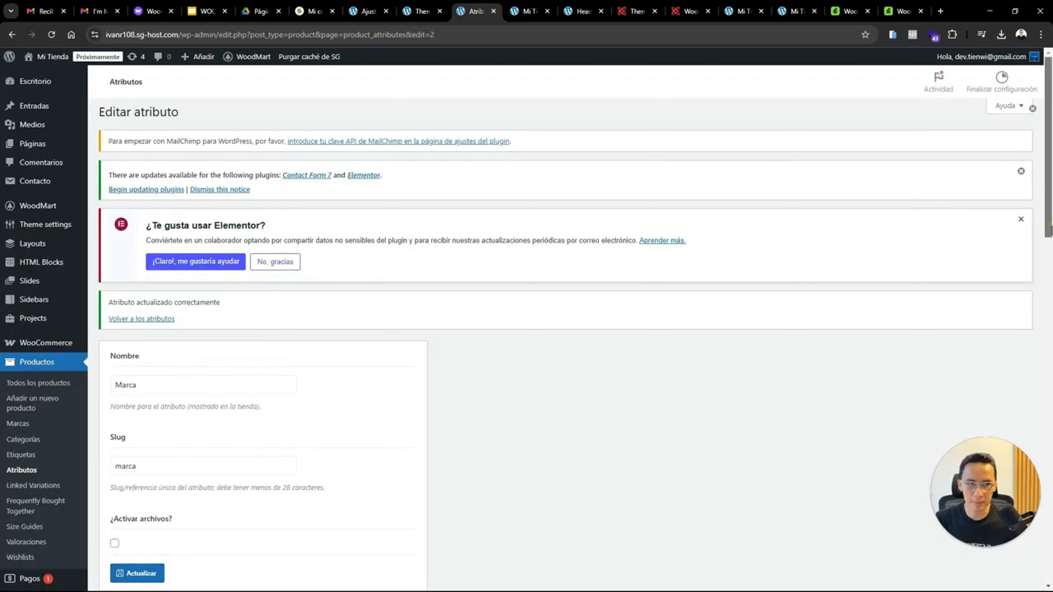
{"action": "left_click_drag", "start_coordinate": [1049, 229], "coordinate": [1049, 264]}
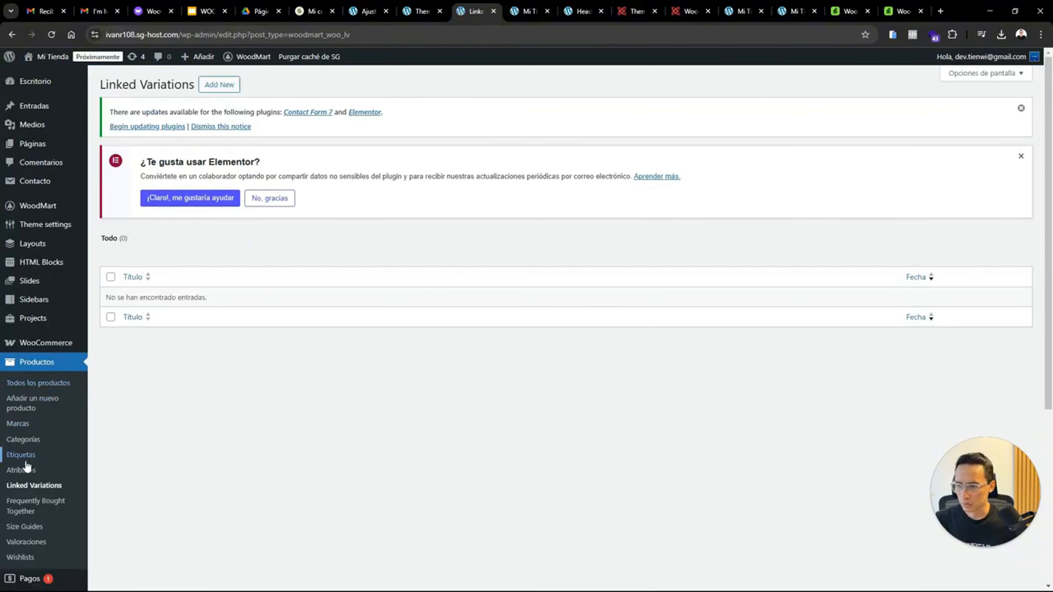
Revisit the product tags page and open the list of site pages to review its entries
{"action": "left_click", "coordinate": [24, 455]}
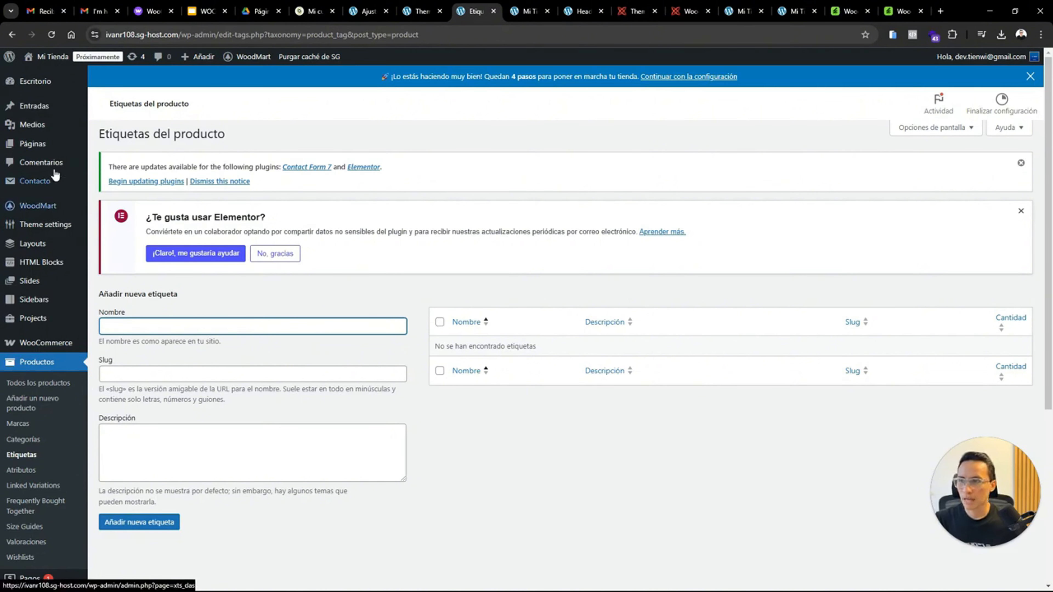
{"action": "left_click", "coordinate": [35, 144]}
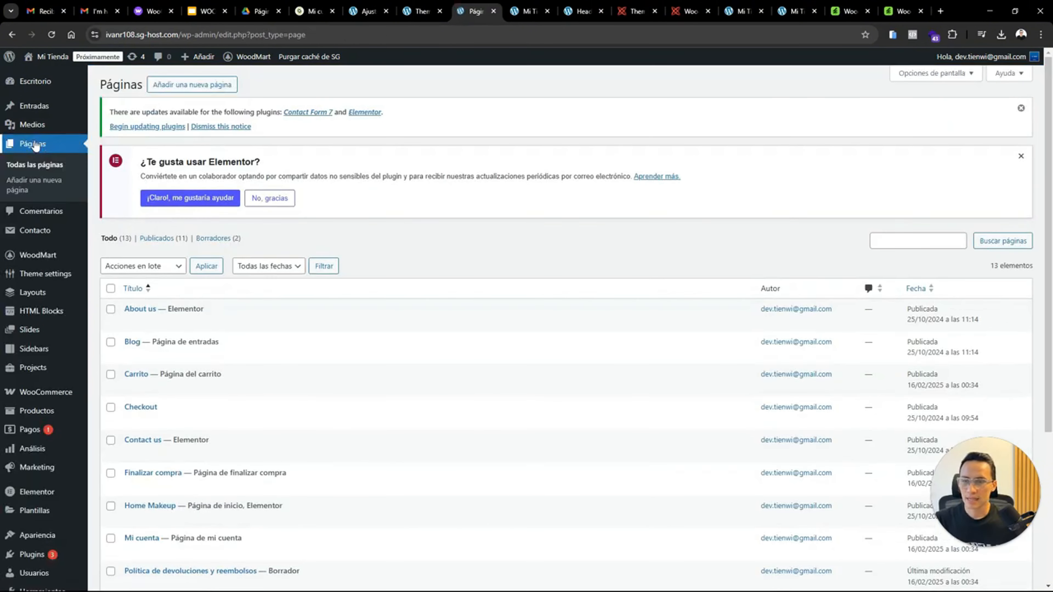
{"action": "scroll", "coordinate": [1042, 228], "scroll_direction": "down", "scroll_amount": 3}
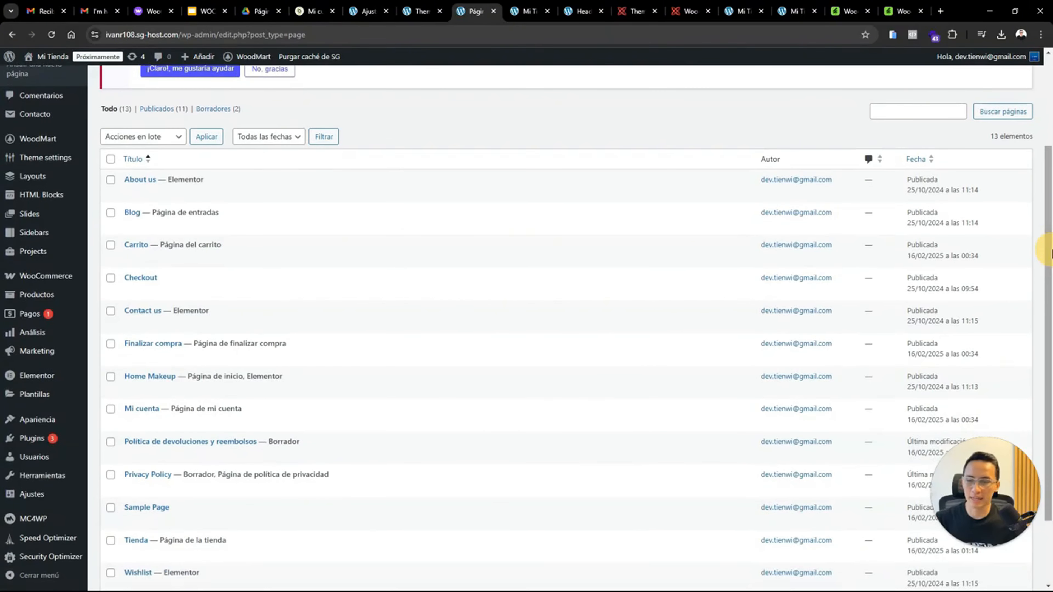
{"action": "scroll", "coordinate": [1048, 421], "scroll_direction": "down", "scroll_amount": 1}
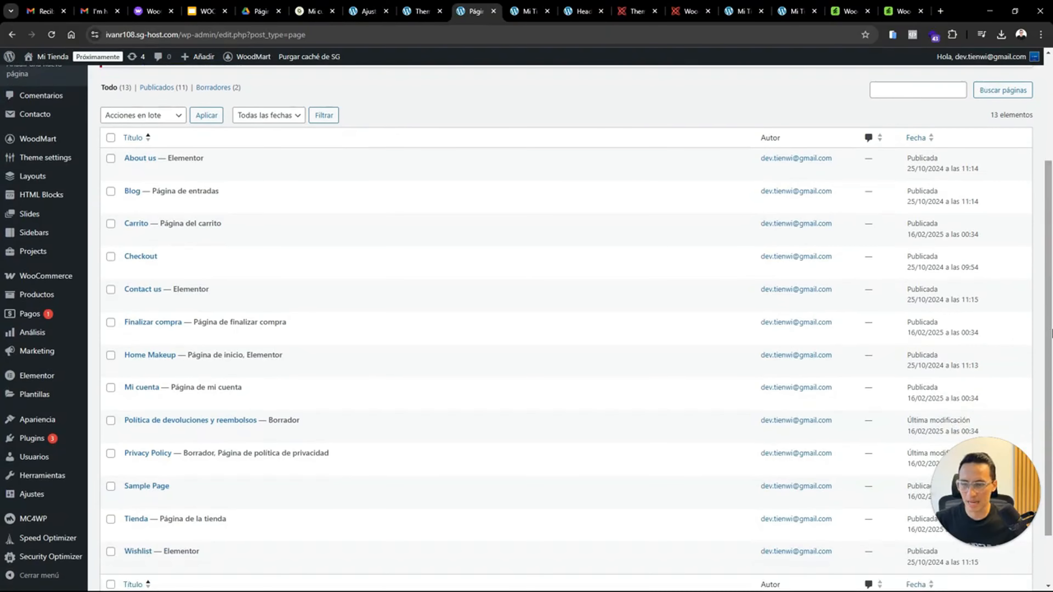
{"action": "scroll", "coordinate": [498, 117], "scroll_direction": "up", "scroll_amount": 1}
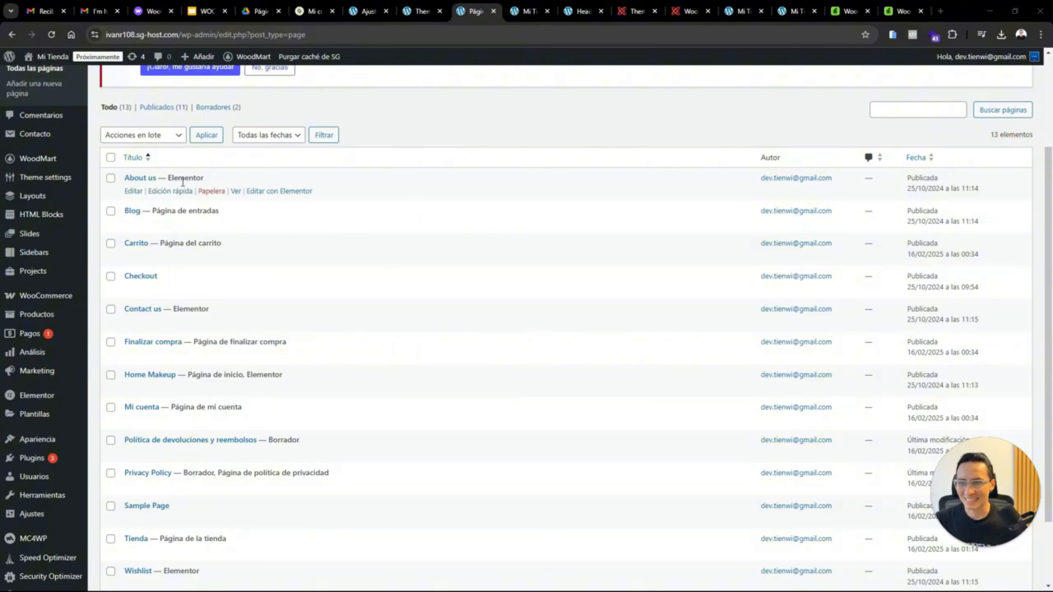
{"action": "scroll", "coordinate": [1051, 442], "scroll_direction": "up", "scroll_amount": 3}
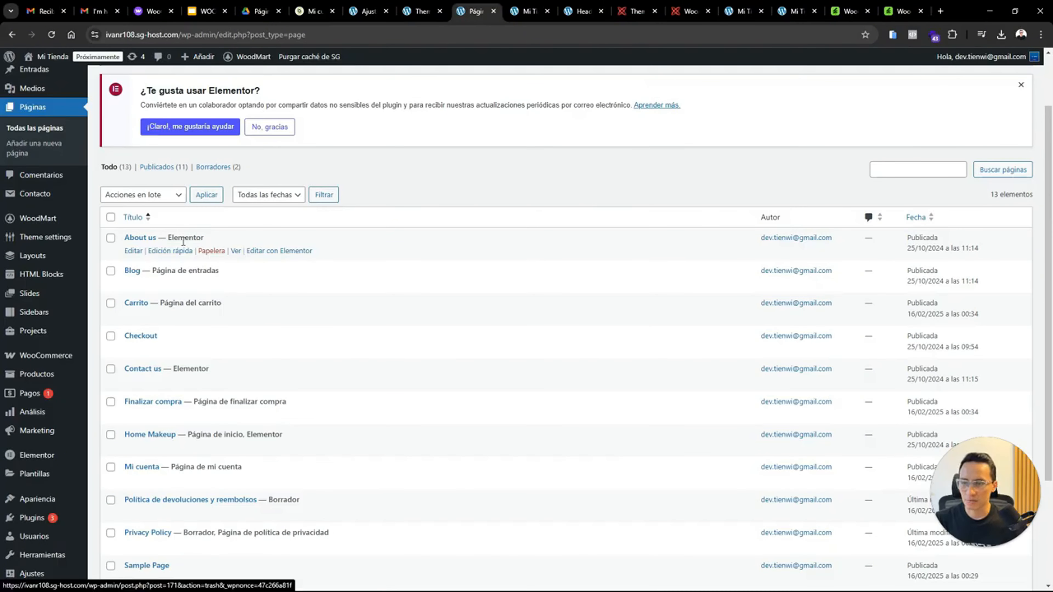
Open the published About us page in a separate tab beside the pages list and examine its layout and content
{"action": "right_click", "coordinate": [237, 261]}
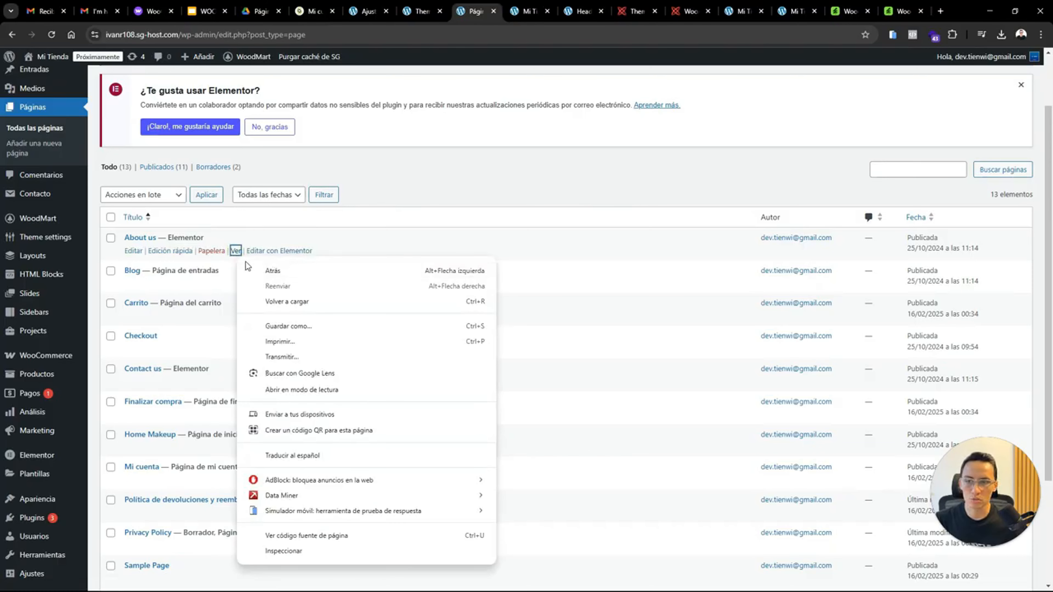
{"action": "left_click", "coordinate": [245, 256]}
{"action": "right_click", "coordinate": [252, 253]}
{"action": "left_click", "coordinate": [290, 267]}
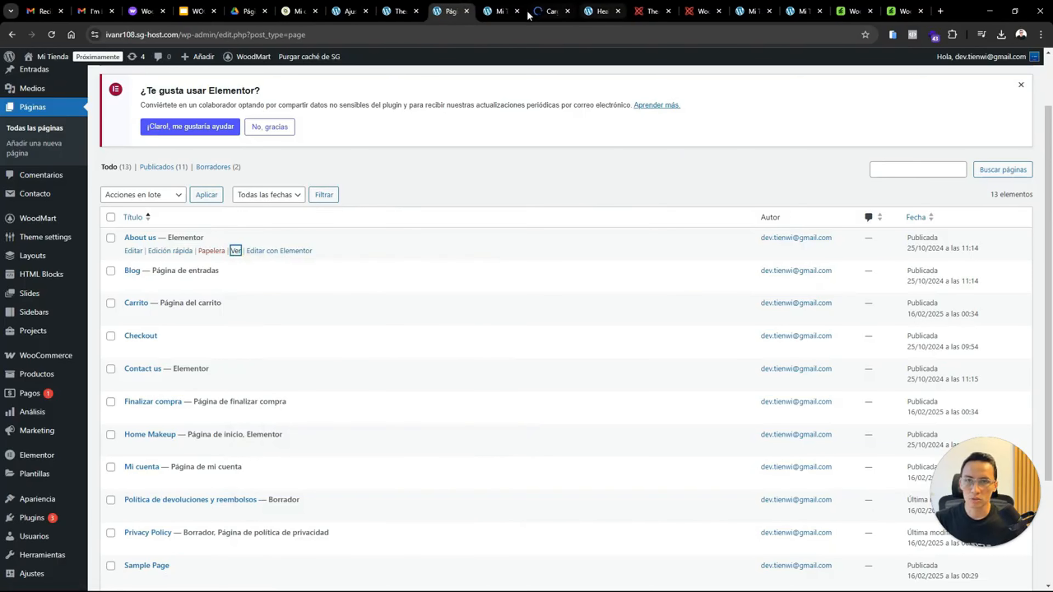
{"action": "left_click_drag", "start_coordinate": [549, 12], "coordinate": [501, 12]}
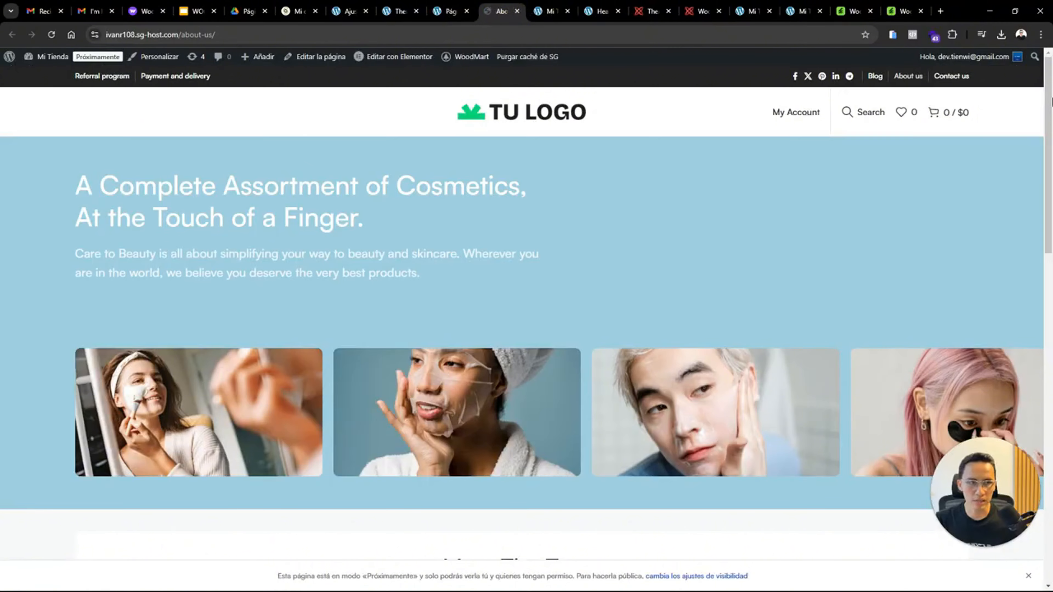
{"action": "left_click_drag", "start_coordinate": [1051, 102], "coordinate": [1048, 58]}
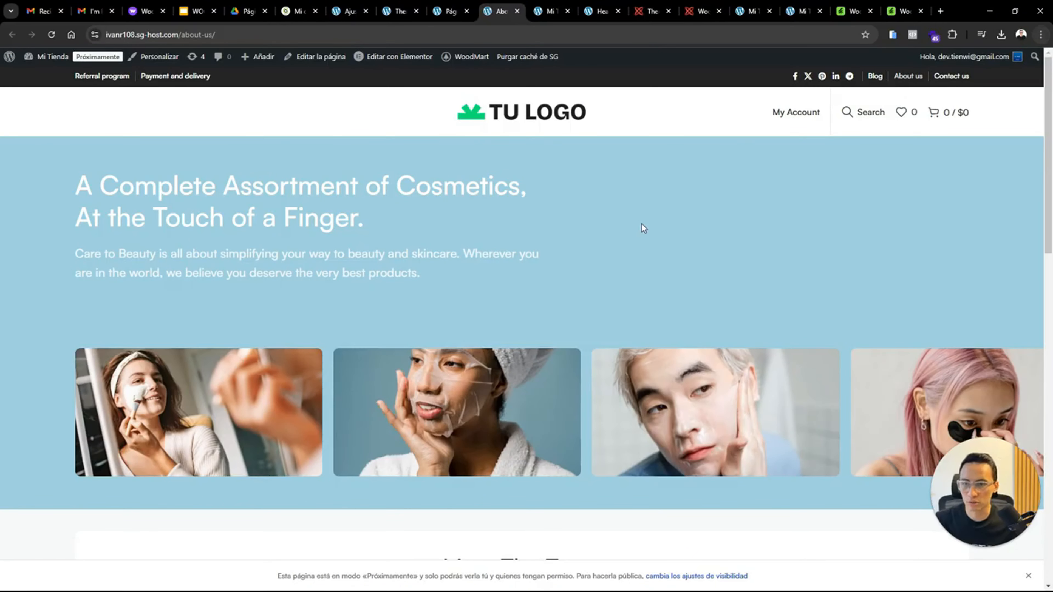
{"action": "mouse_move", "coordinate": [1050, 103]}
{"action": "left_mouse_down"}
{"action": "mouse_move", "coordinate": [1050, 295]}
{"action": "mouse_move", "coordinate": [1042, 99]}
{"action": "left_mouse_up"}
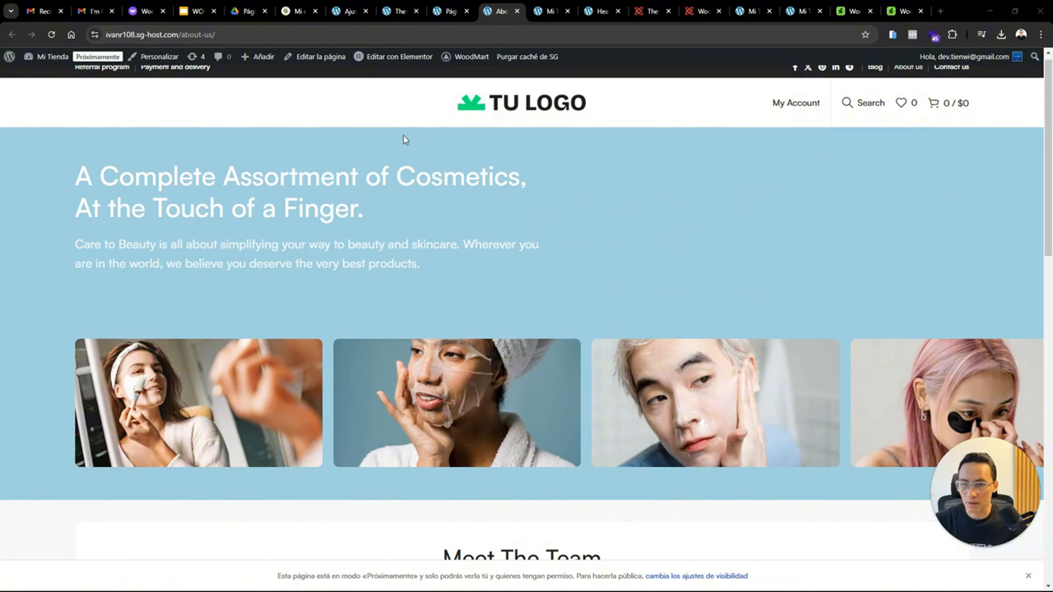
Back in the pages list, quick-edit the About us page and change its title to Sobre Nosotros
{"action": "left_click", "coordinate": [446, 15]}
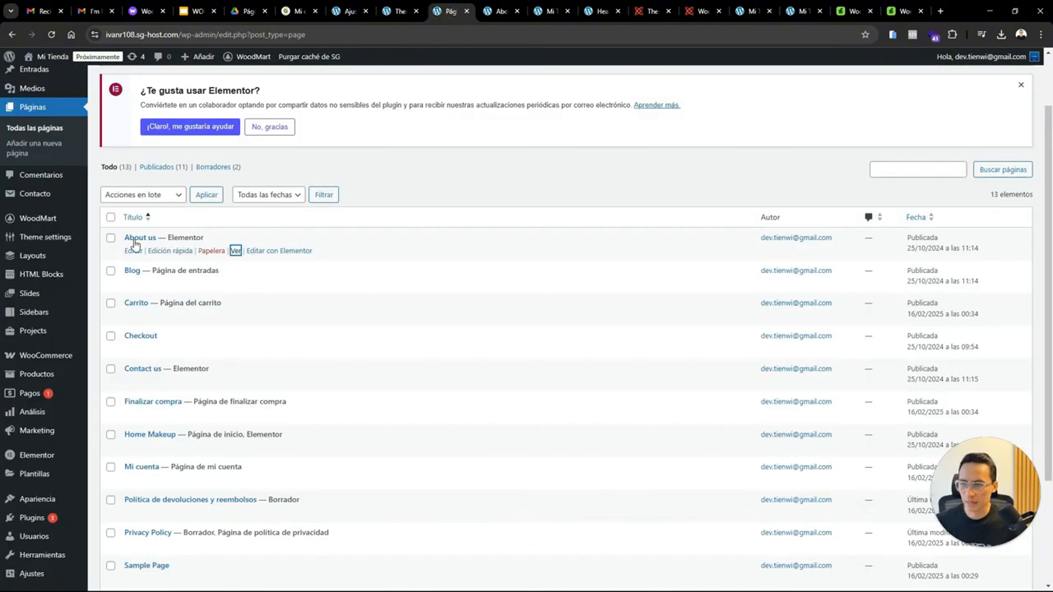
{"action": "left_click", "coordinate": [174, 252]}
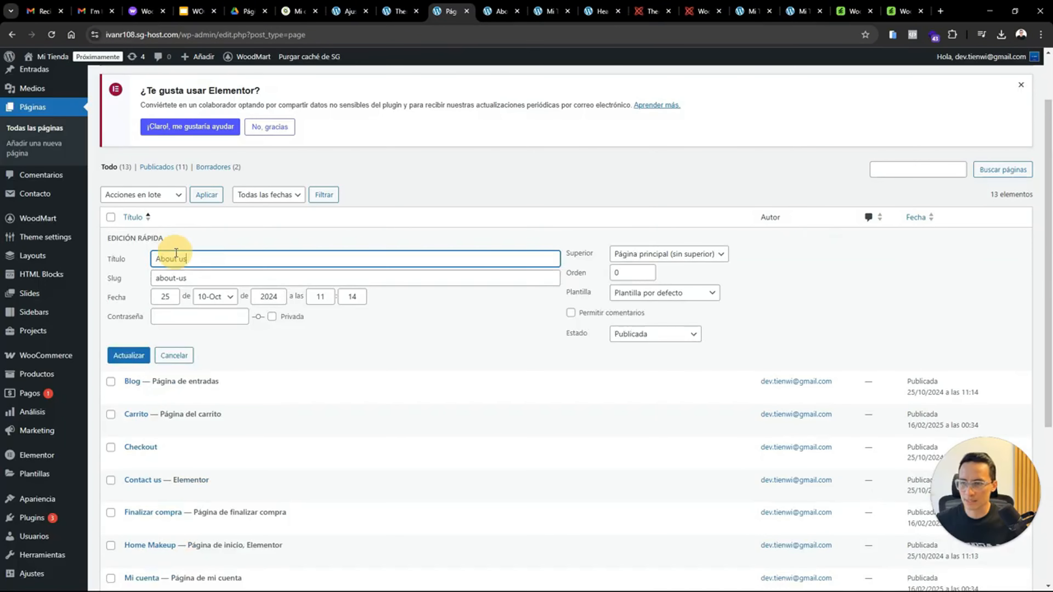
{"action": "double_click", "coordinate": [175, 254]}
{"action": "left_click", "coordinate": [175, 253]}
{"action": "key", "text": "ctrl+a"}
{"action": "type", "text": "Sob"}
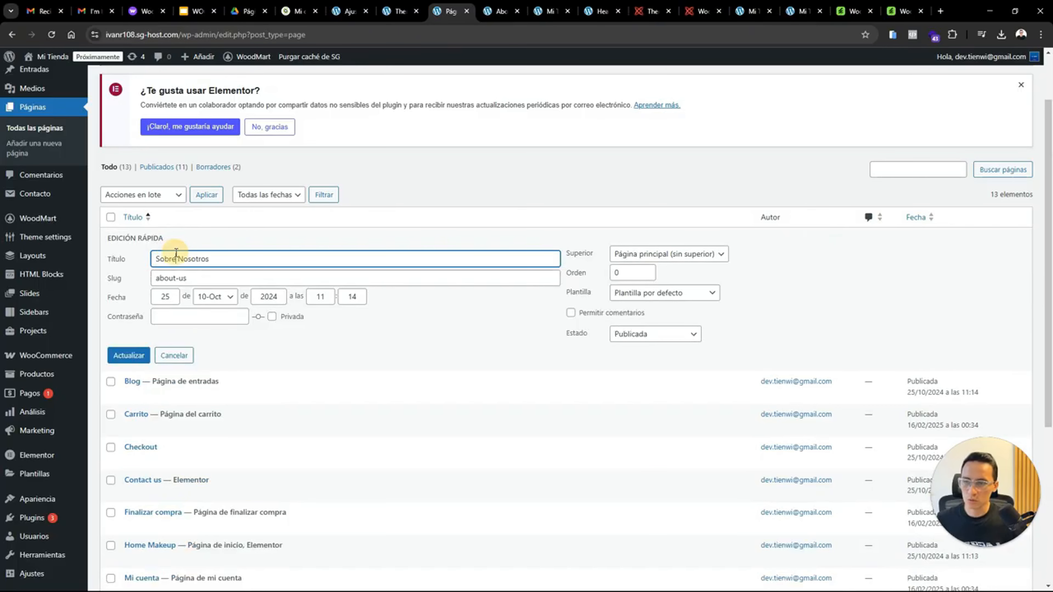
Replace the page's slug with a copy of the title Sobre Nosotros and update the page
{"action": "key", "text": "ctrl+a"}
{"action": "key", "text": "ctrl+c"}
{"action": "triple_click", "coordinate": [177, 278]}
{"action": "key", "text": "ctrl+v"}
{"action": "left_click", "coordinate": [133, 357]}
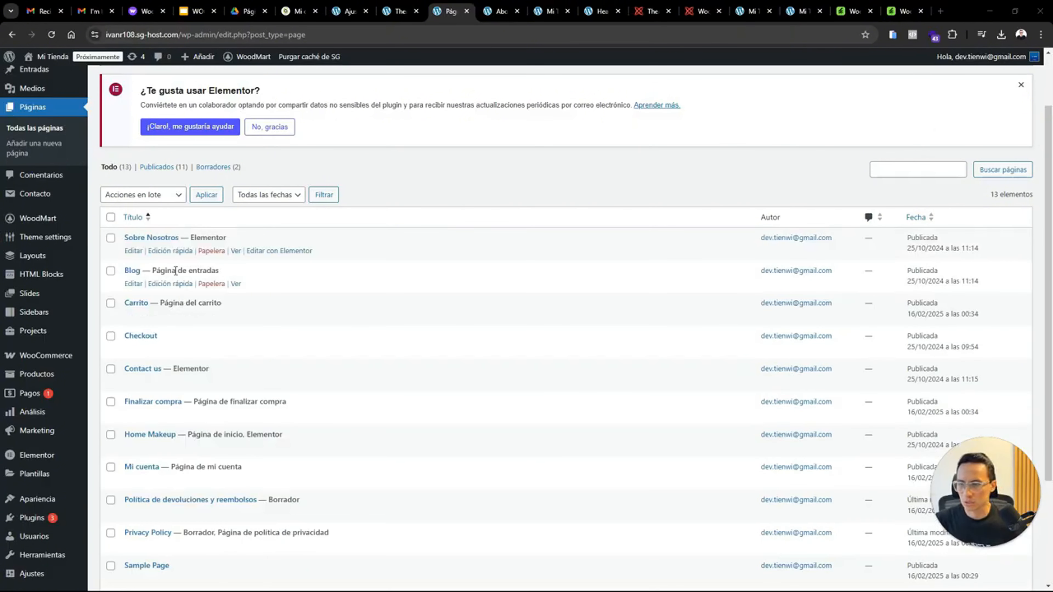
Open the published Blog page in a separate tab and examine its demo posts
{"action": "right_click", "coordinate": [235, 292]}
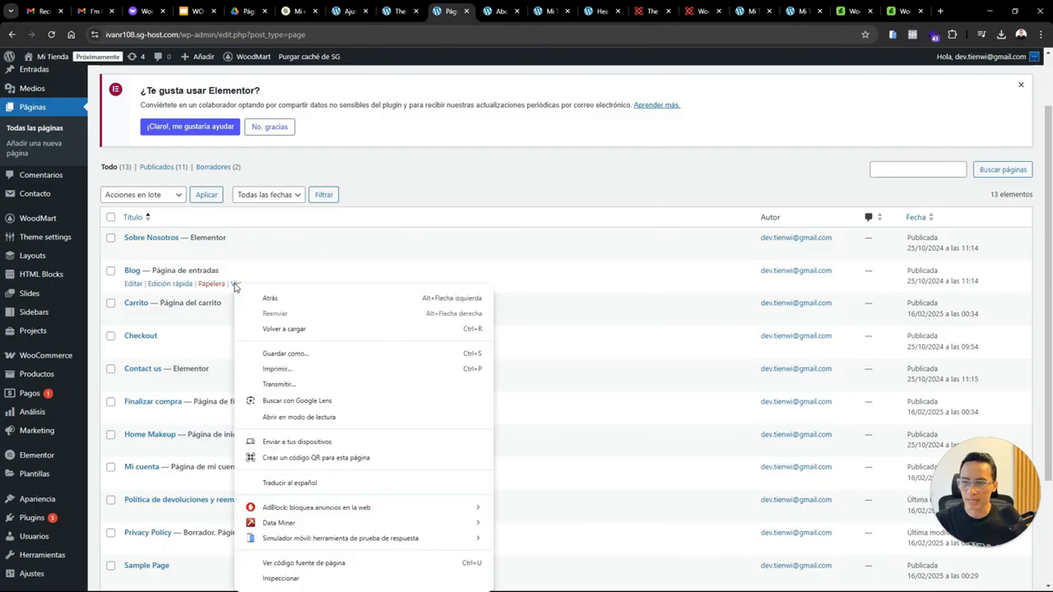
{"action": "right_click", "coordinate": [235, 284]}
{"action": "left_click", "coordinate": [290, 292]}
{"action": "left_click", "coordinate": [558, 13]}
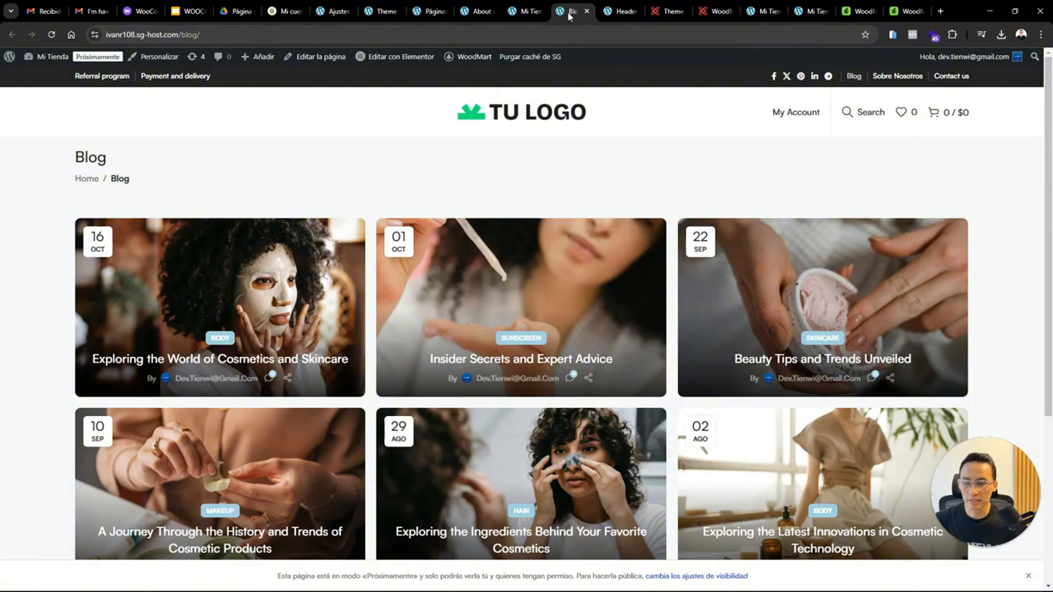
Back in the pages list, quick-edit the Blog page, set its status to Borrador and update it
{"action": "left_click", "coordinate": [426, 12]}
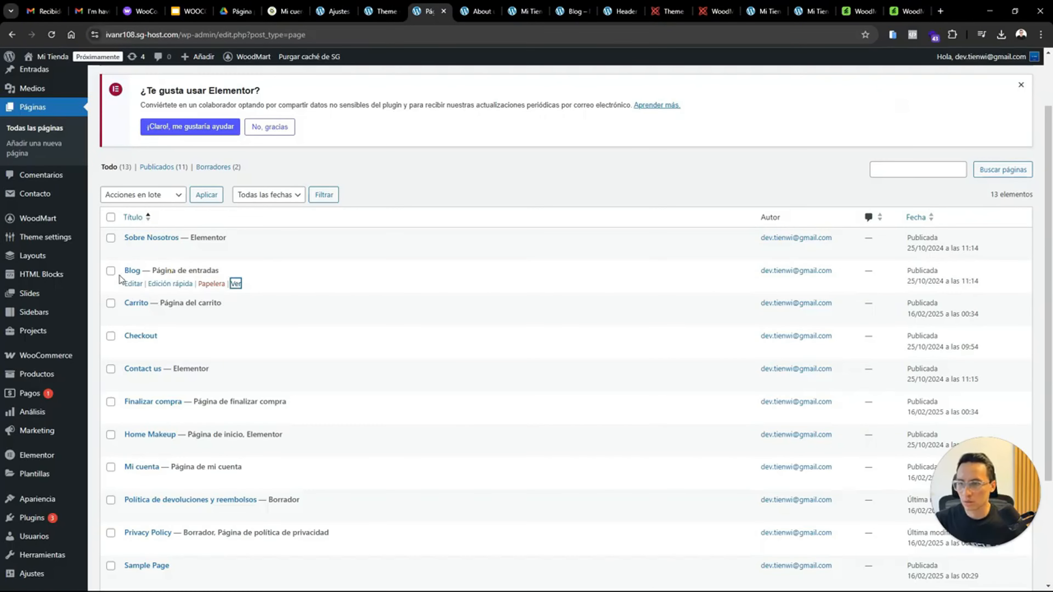
{"action": "left_click", "coordinate": [111, 272]}
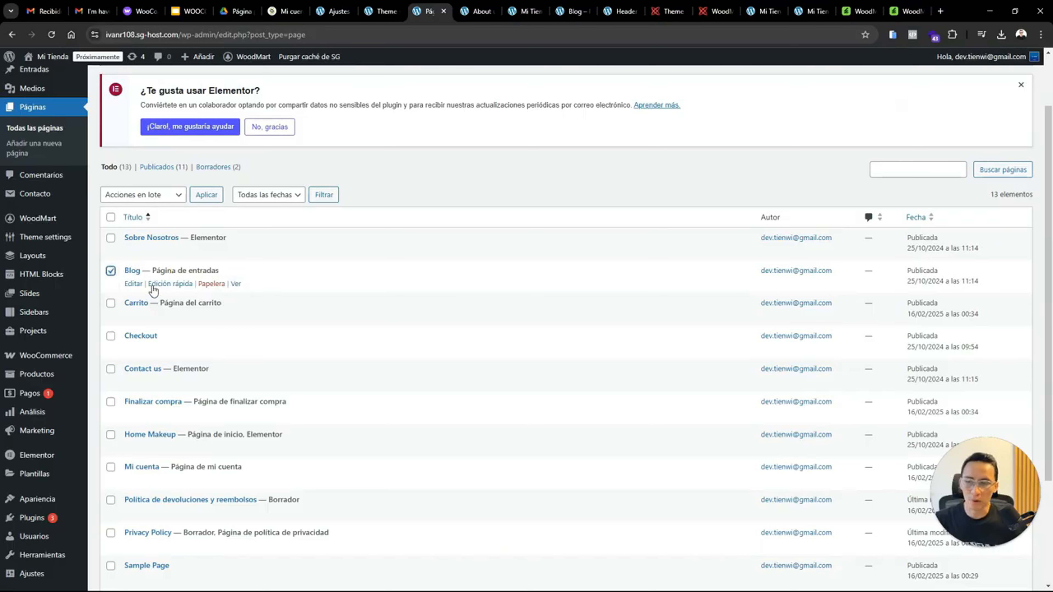
{"action": "left_click", "coordinate": [171, 285]}
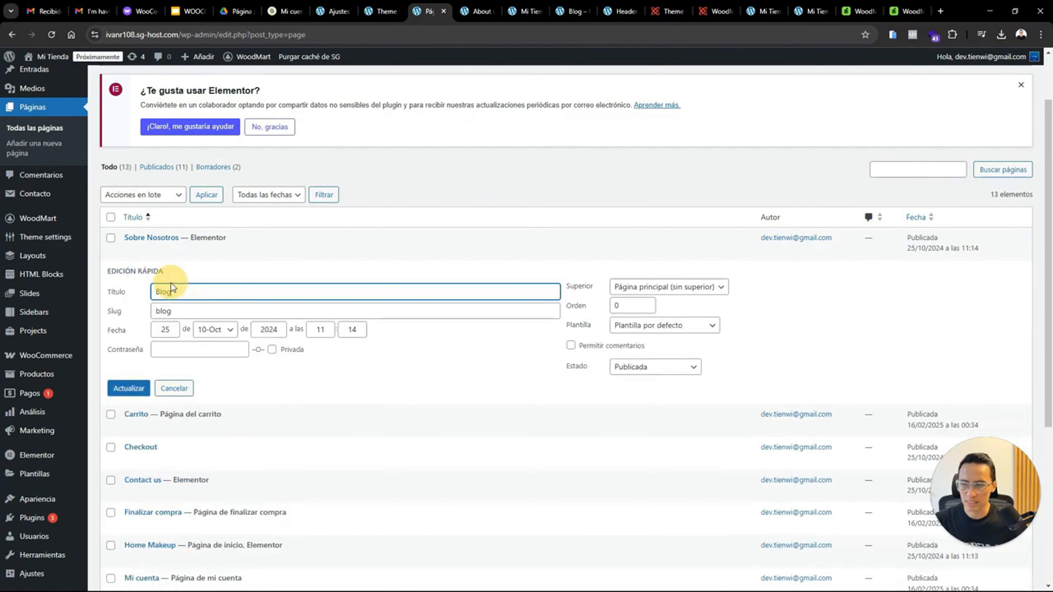
{"action": "left_click", "coordinate": [641, 365]}
{"action": "left_click", "coordinate": [649, 411]}
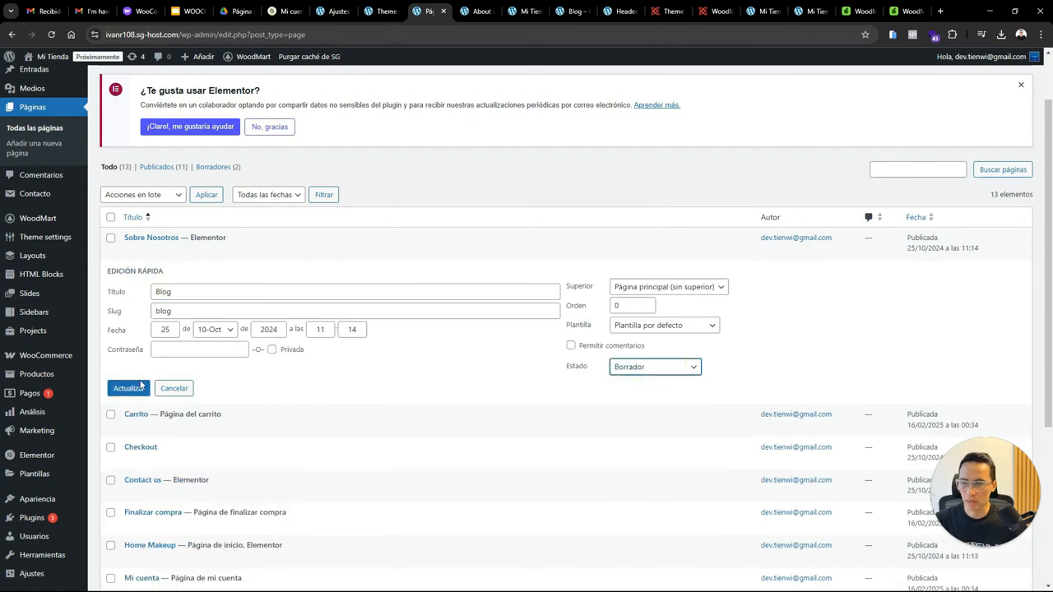
{"action": "left_click", "coordinate": [128, 388]}
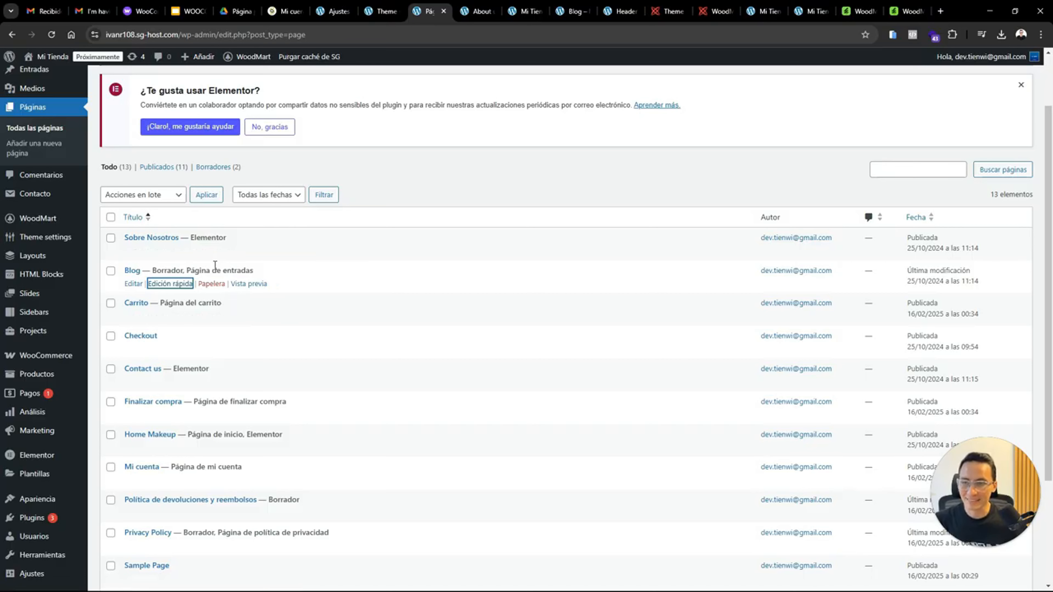
Move the Blog page to the trash and open the list of trashed pages
{"action": "left_click", "coordinate": [1052, 227]}
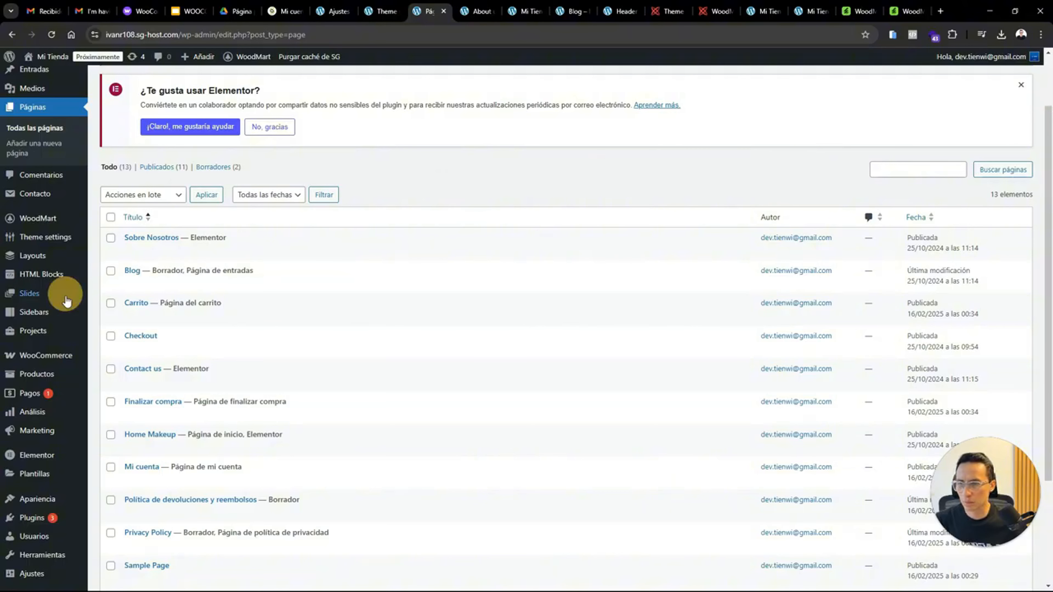
{"action": "left_click", "coordinate": [111, 273]}
{"action": "left_click", "coordinate": [211, 284]}
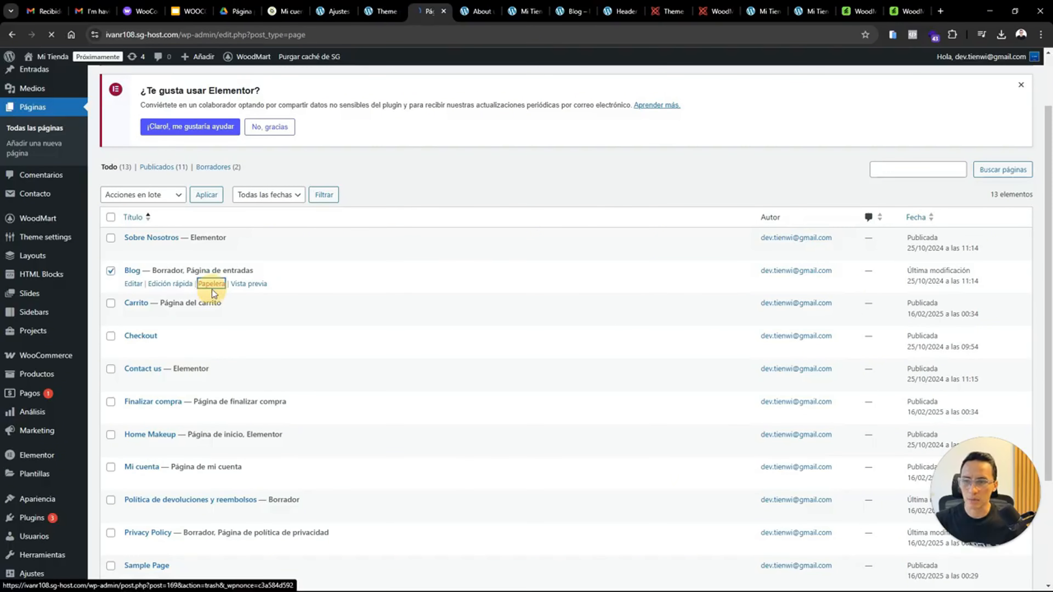
{"action": "left_click", "coordinate": [267, 271]}
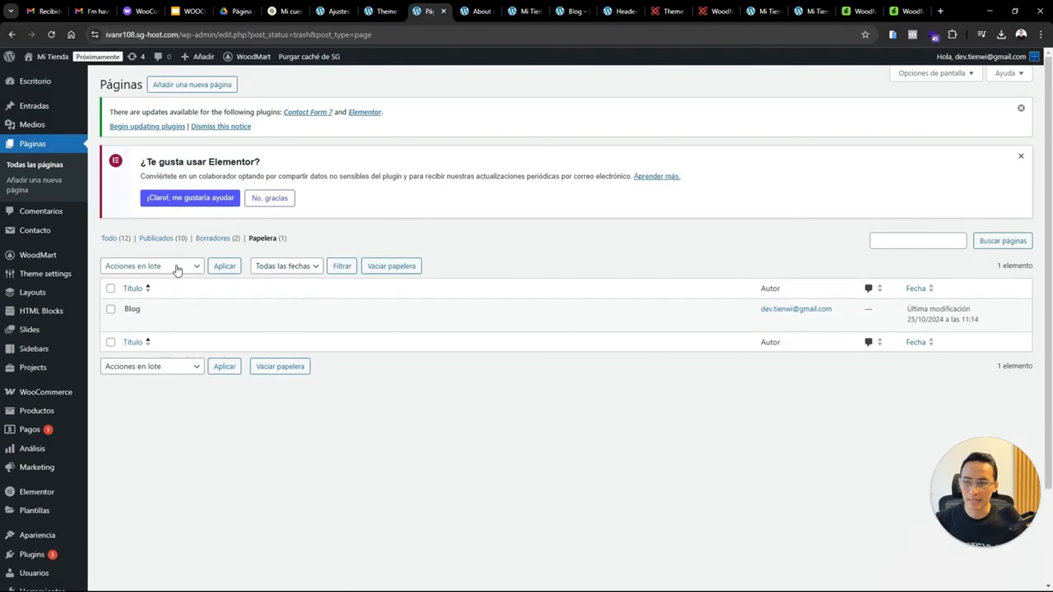
List all pages instead of the trashed ones, and view the live Carrito page in a separate tab
{"action": "mouse_move", "coordinate": [156, 319]}
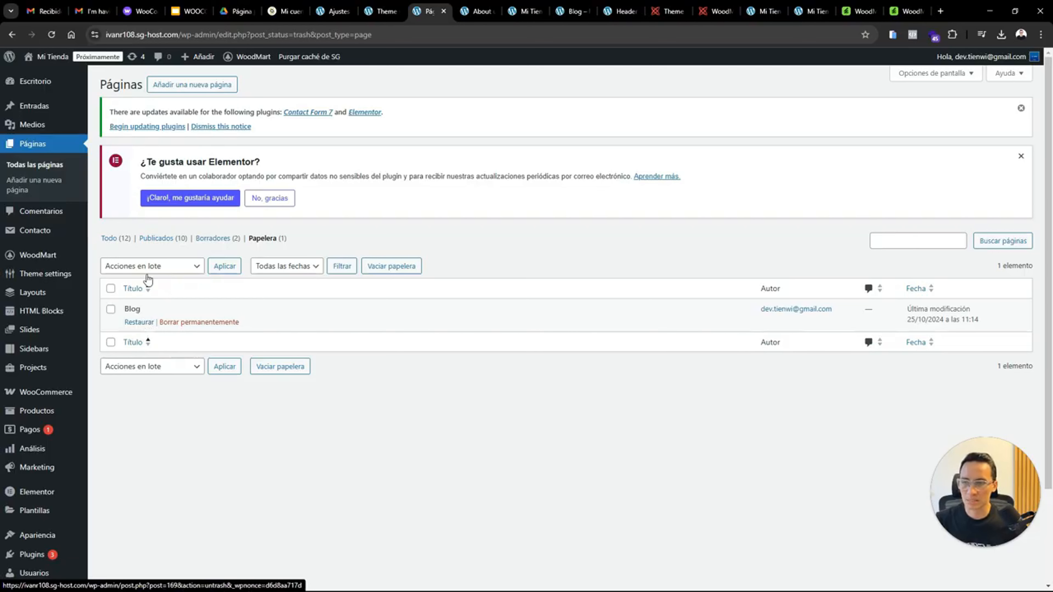
{"action": "left_click", "coordinate": [111, 242]}
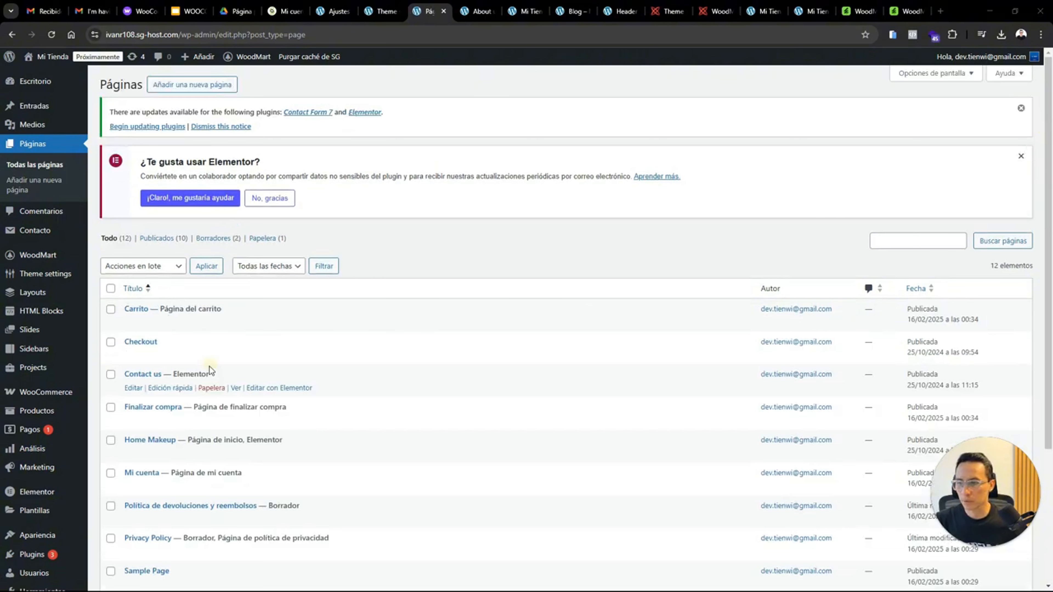
{"action": "right_click", "coordinate": [236, 326]}
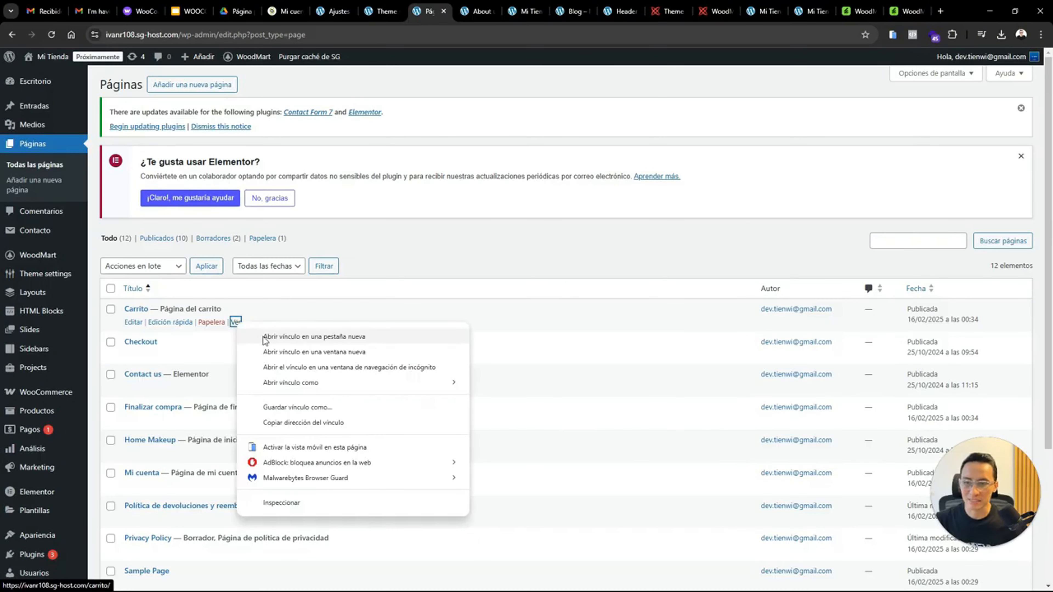
{"action": "left_click", "coordinate": [266, 336]}
{"action": "left_click", "coordinate": [589, 12]}
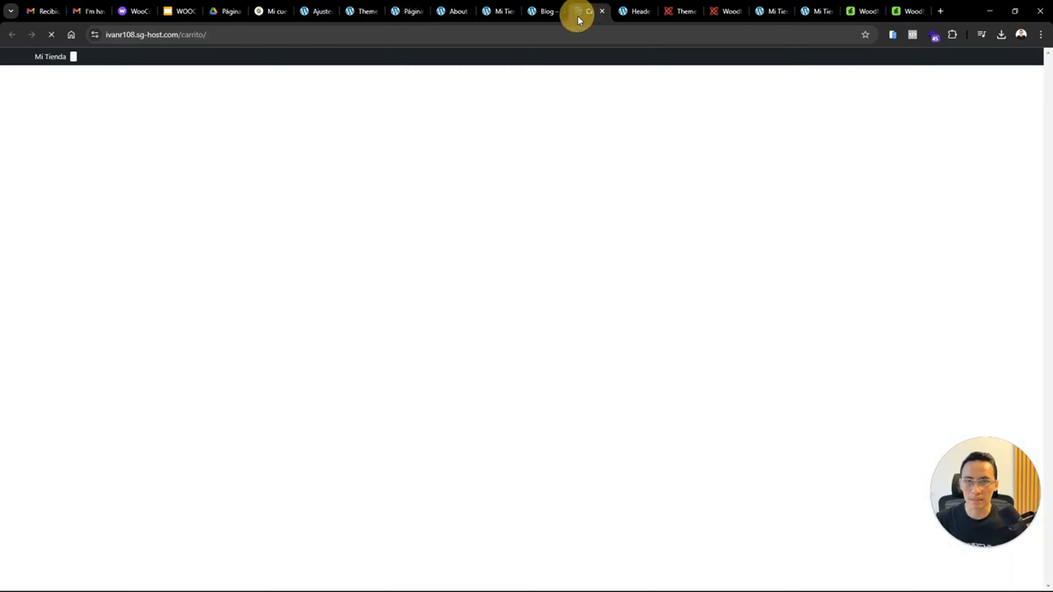
{"action": "left_click", "coordinate": [407, 12]}
View the live Checkout page in a separate tab, close it and return to the page list
{"action": "mouse_move", "coordinate": [169, 342]}
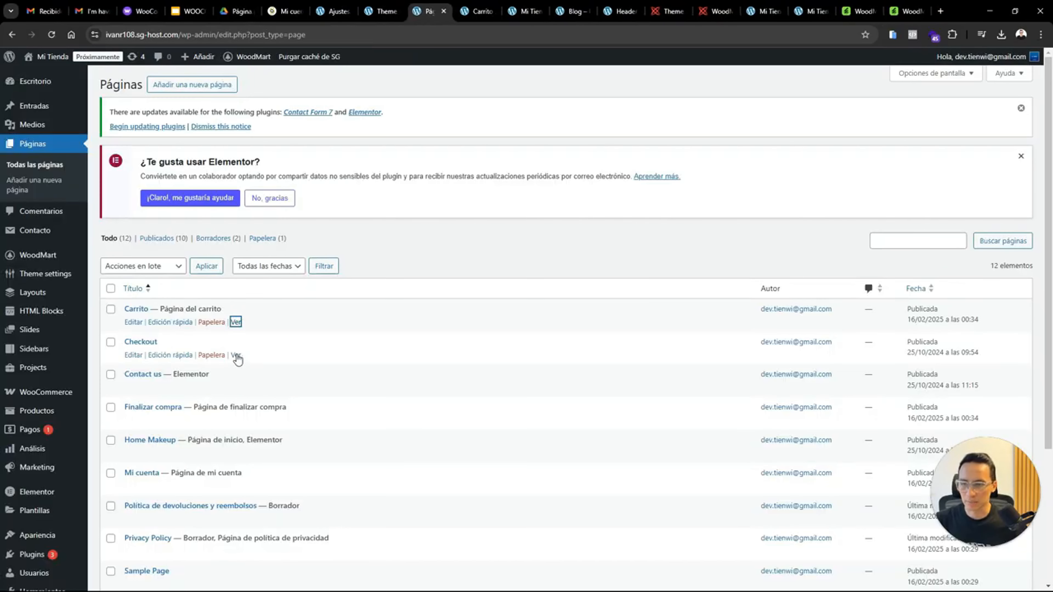
{"action": "right_click", "coordinate": [237, 355]}
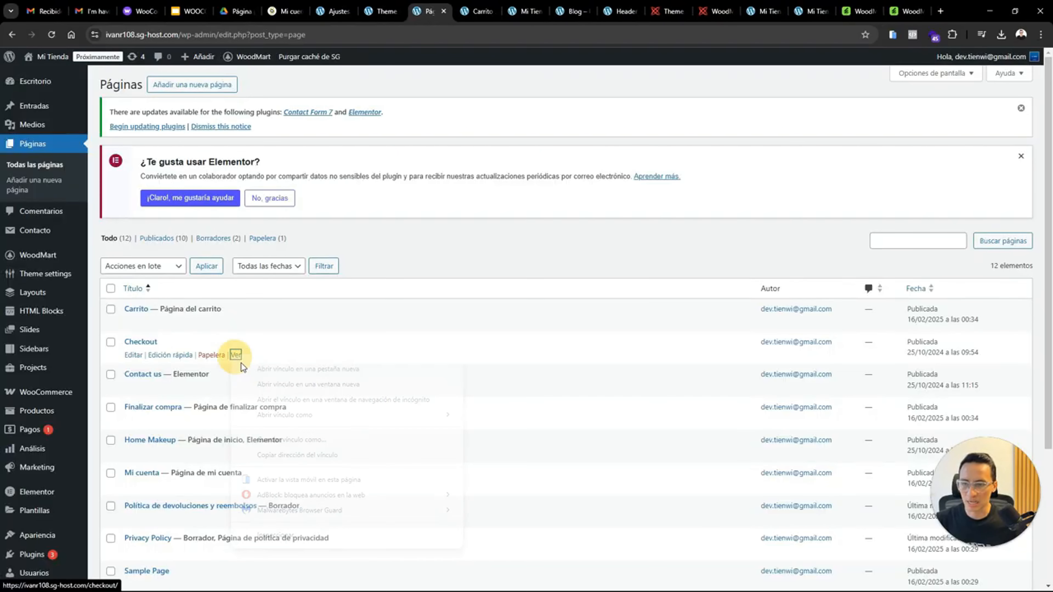
{"action": "left_click", "coordinate": [259, 366]}
{"action": "left_click", "coordinate": [582, 16]}
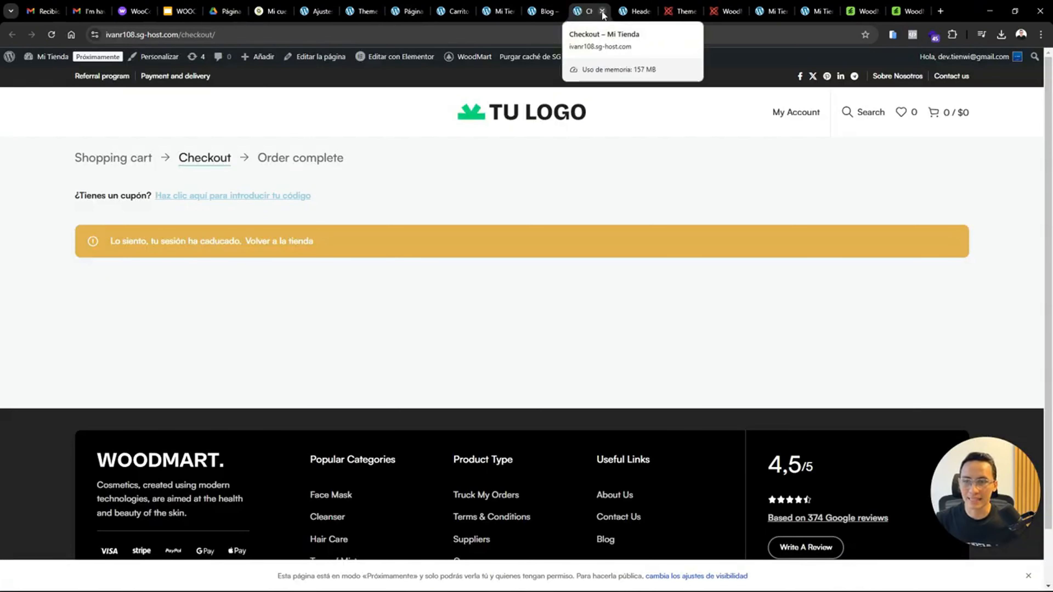
{"action": "left_click", "coordinate": [603, 12]}
{"action": "left_click", "coordinate": [427, 12]}
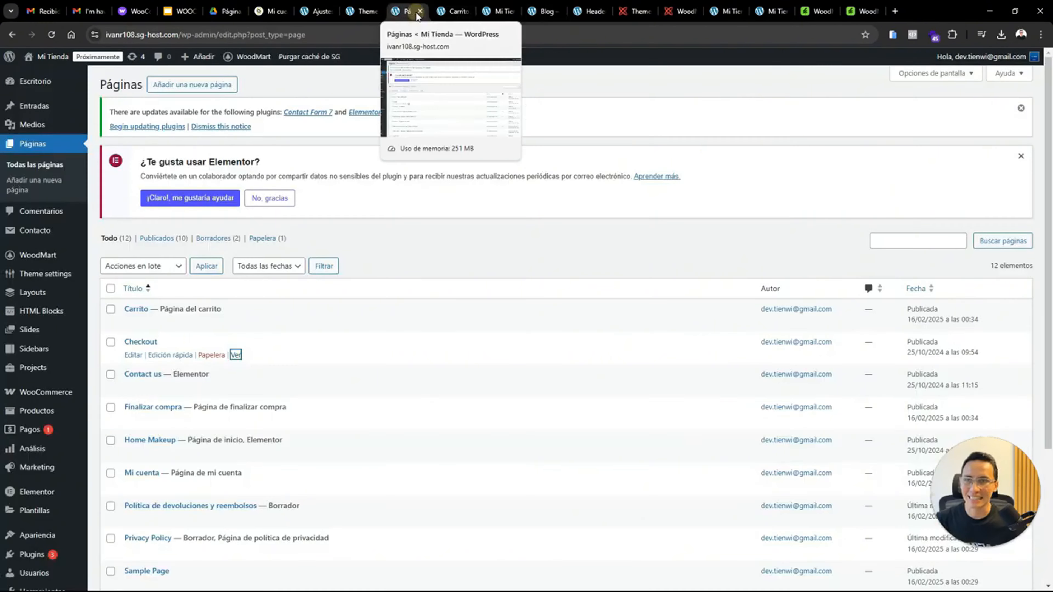
View the live Finalizar compra page in a separate tab and return to the page list
{"action": "left_click_drag", "start_coordinate": [1048, 90], "coordinate": [1048, 159]}
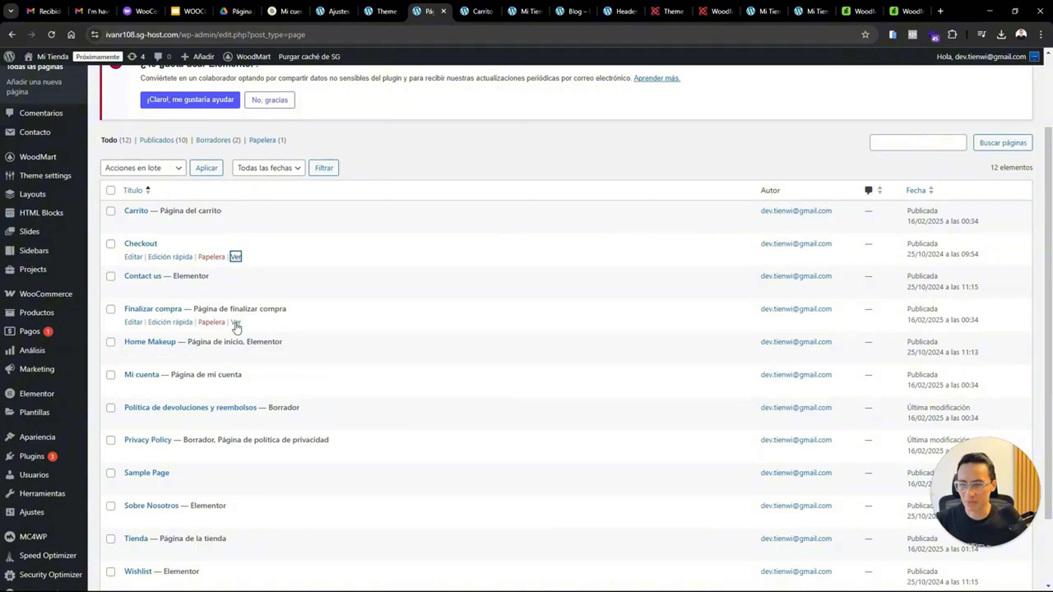
{"action": "right_click", "coordinate": [236, 328]}
{"action": "left_click", "coordinate": [265, 334]}
{"action": "left_click", "coordinate": [586, 11]}
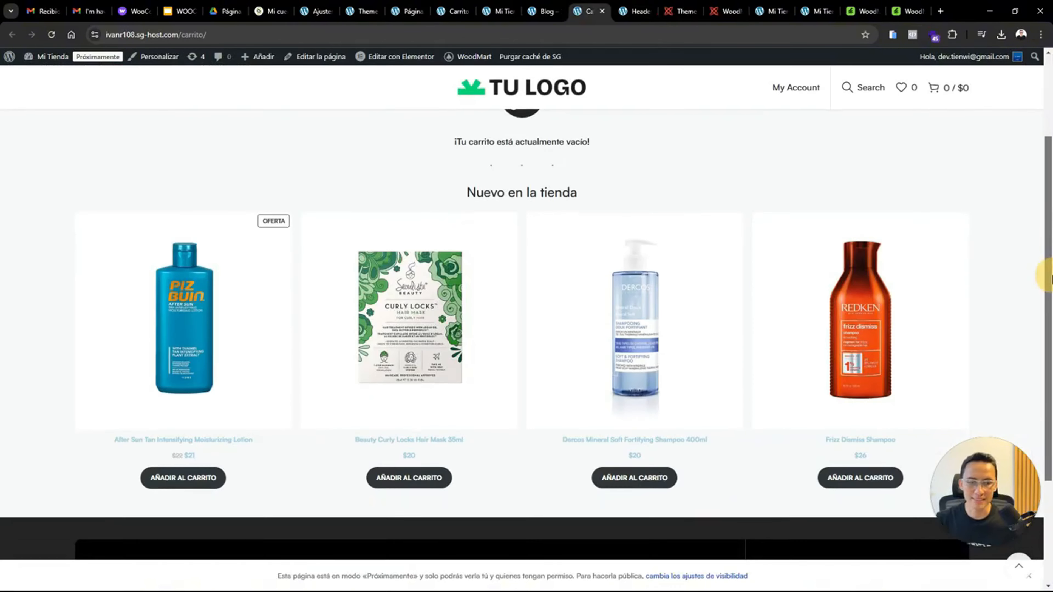
{"action": "left_click_drag", "start_coordinate": [1052, 276], "coordinate": [1049, 193]}
{"action": "left_click", "coordinate": [409, 12]}
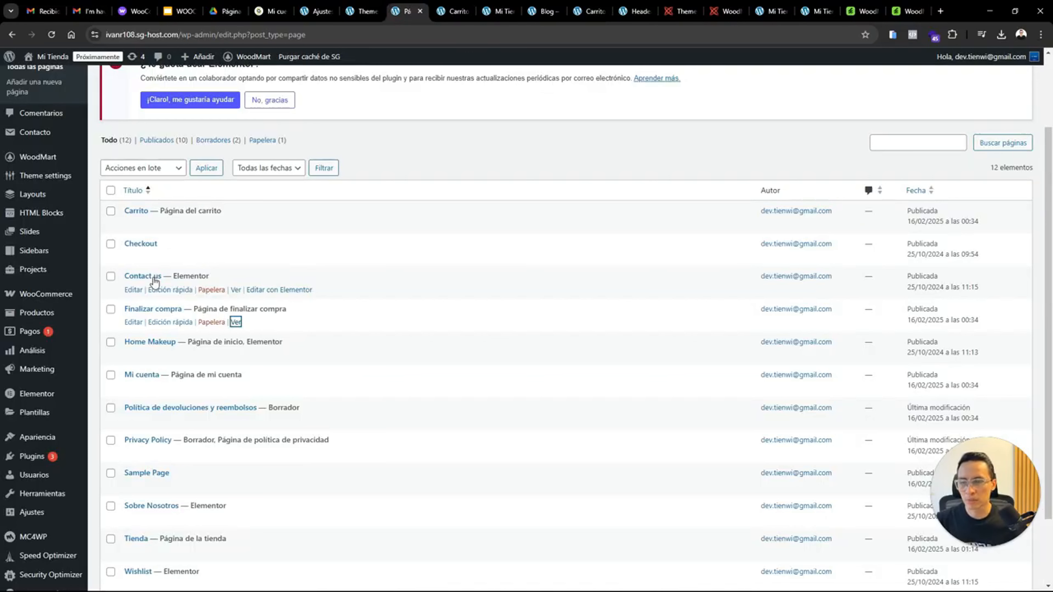
Quick-edit the Home Makeup page, setting both its title and slug to Inicio, and update it
{"action": "scroll", "coordinate": [166, 316], "scroll_direction": "down", "scroll_amount": 2}
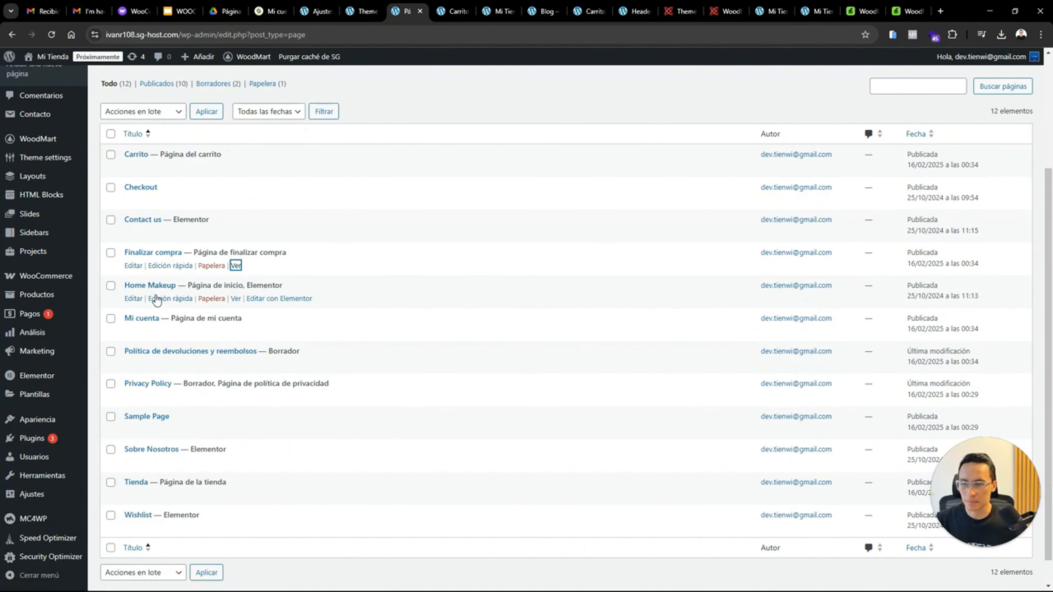
{"action": "left_click", "coordinate": [167, 299]}
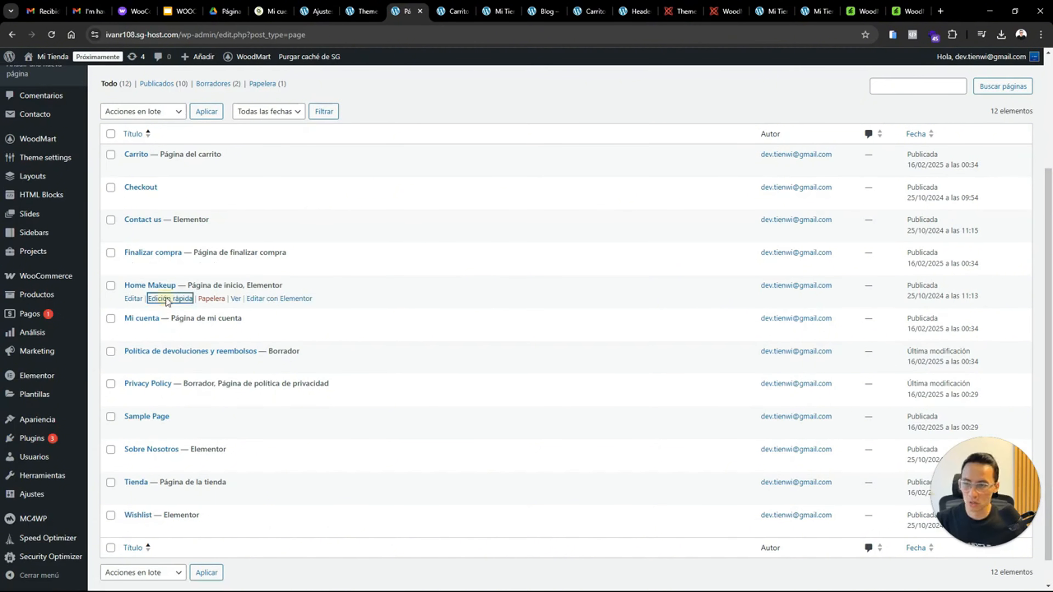
{"action": "triple_click", "coordinate": [186, 307]}
{"action": "type", "text": "In"}
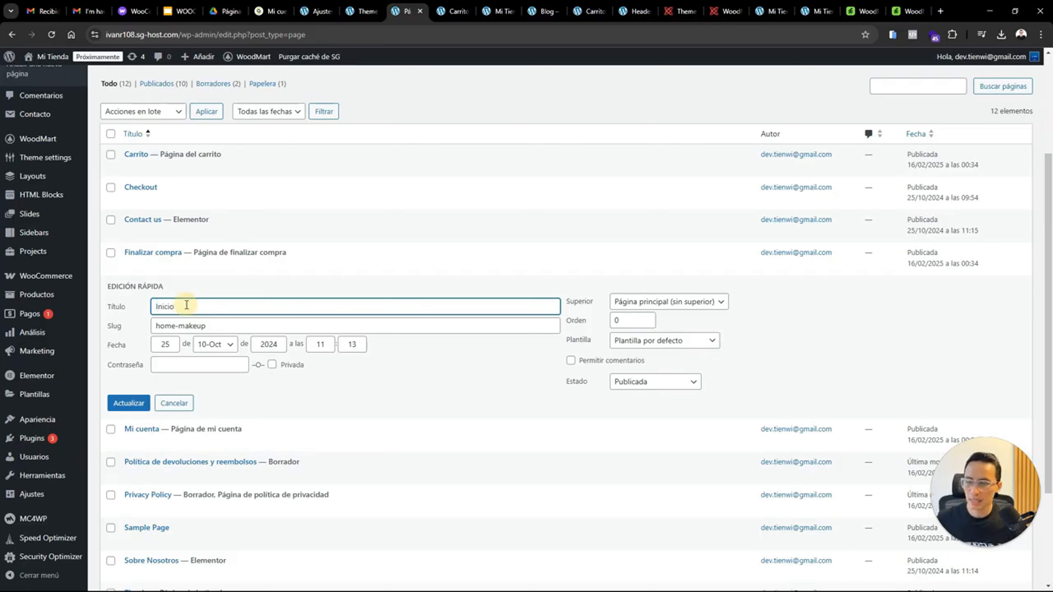
{"action": "type", "text": "icio"}
{"action": "double_click", "coordinate": [187, 306]}
{"action": "key", "text": "ctrl+c"}
{"action": "left_click", "coordinate": [186, 321]}
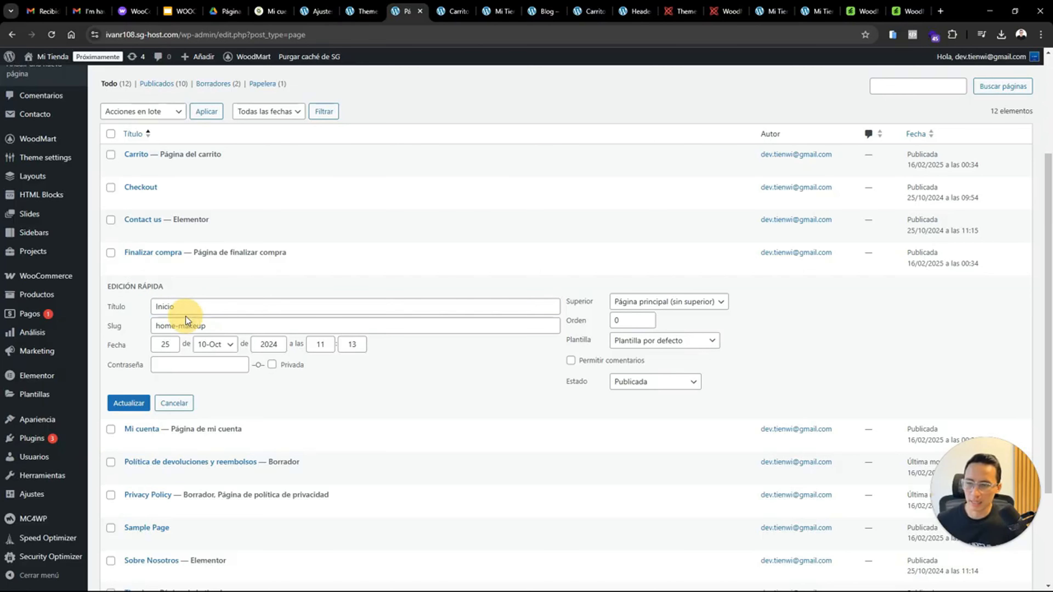
{"action": "triple_click", "coordinate": [186, 320]}
{"action": "key", "text": "ctrl+v"}
{"action": "left_click", "coordinate": [137, 406]}
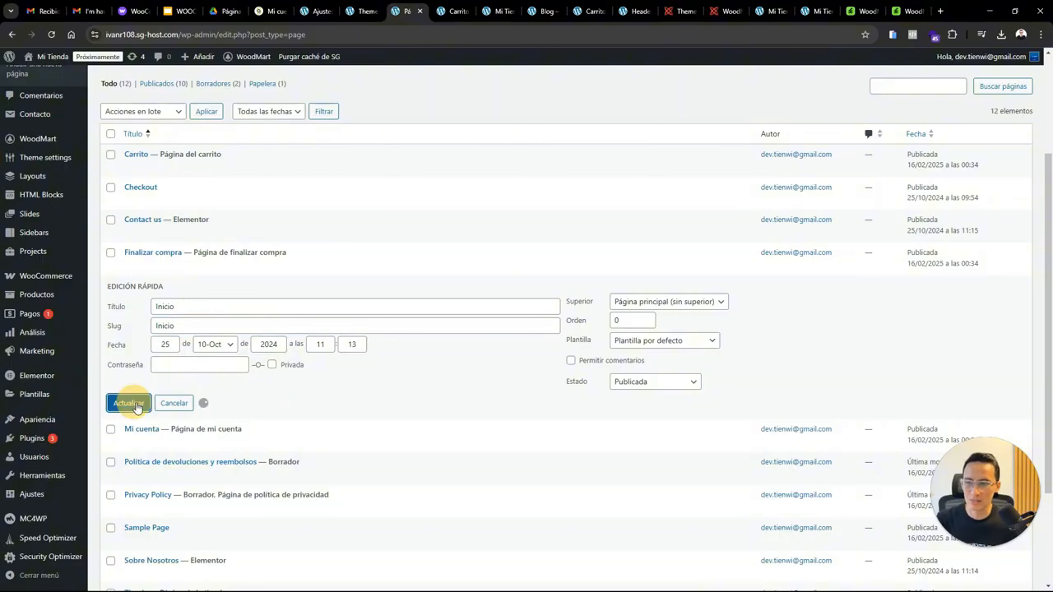
View the live Sample Page in a separate tab, close it and move the page to the trash
{"action": "scroll", "coordinate": [929, 344], "scroll_direction": "down", "scroll_amount": 2}
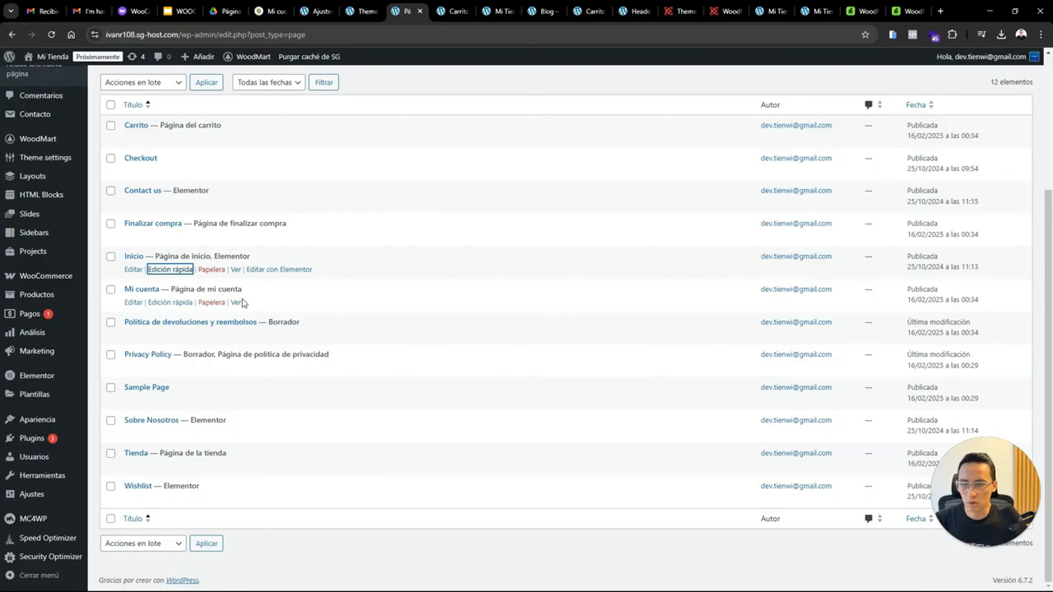
{"action": "left_click", "coordinate": [329, 323]}
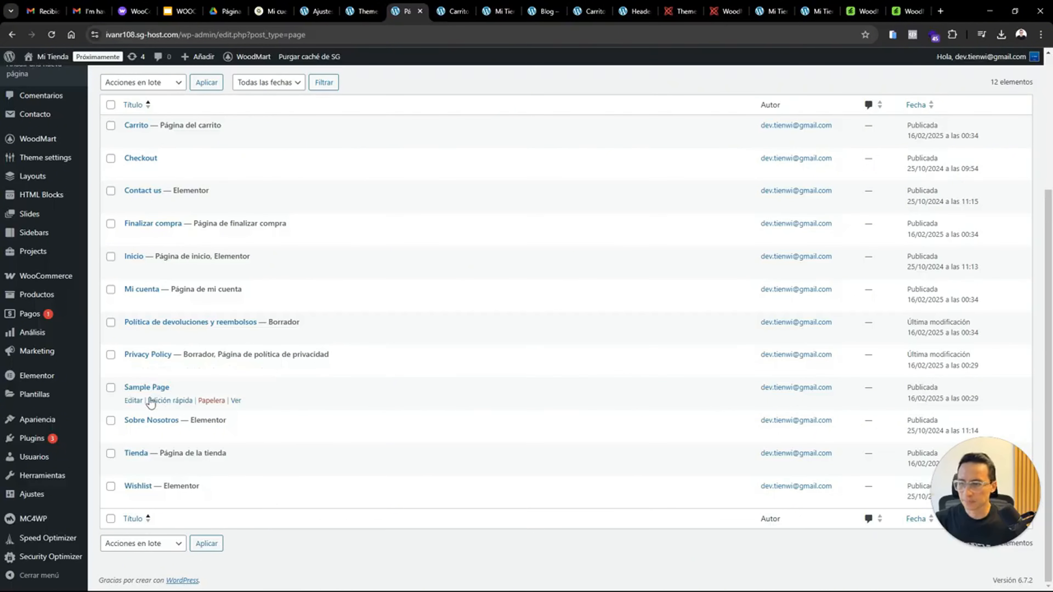
{"action": "right_click", "coordinate": [235, 401]}
{"action": "left_click", "coordinate": [268, 224]}
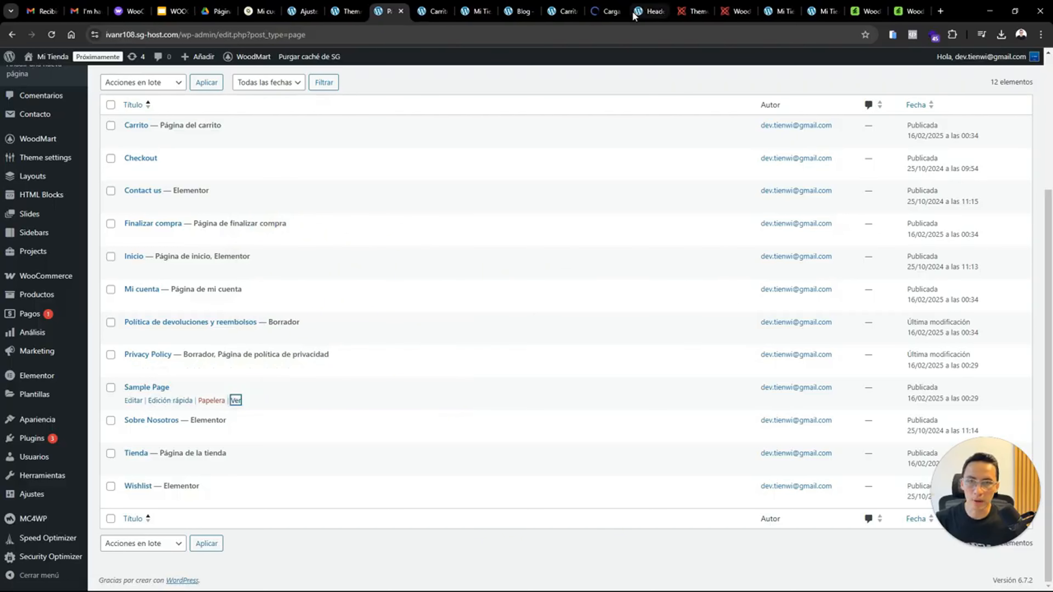
{"action": "left_click", "coordinate": [608, 12]}
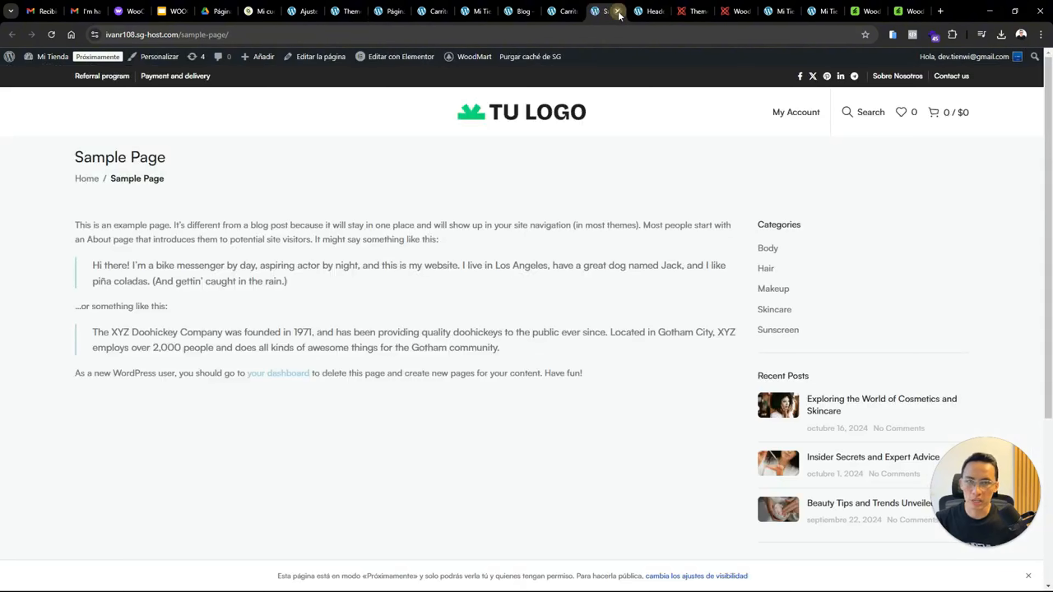
{"action": "left_click", "coordinate": [618, 12]}
{"action": "left_click", "coordinate": [404, 12]}
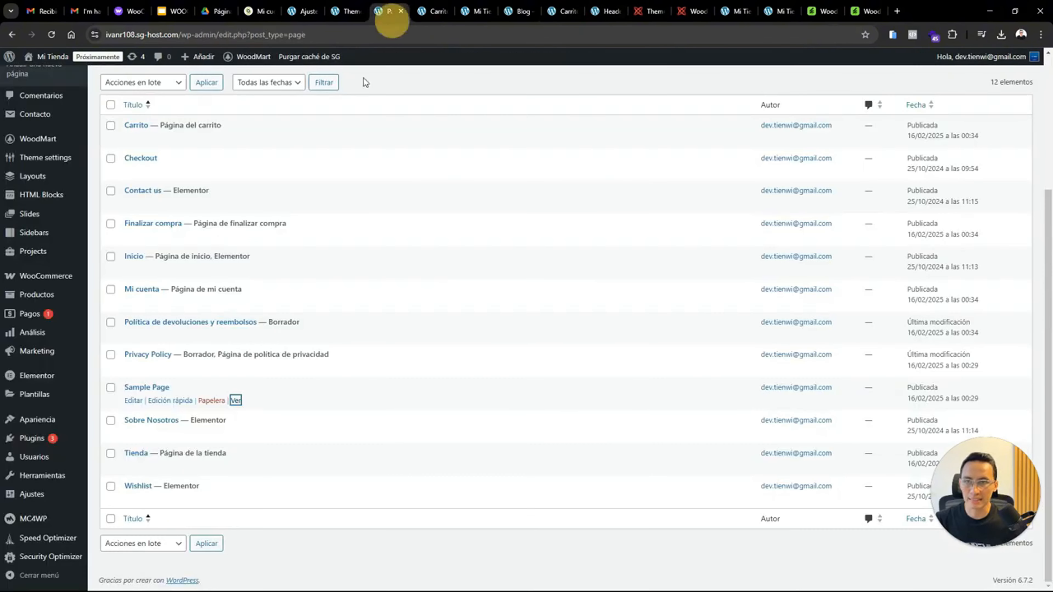
{"action": "left_click", "coordinate": [110, 390]}
{"action": "left_click", "coordinate": [218, 403]}
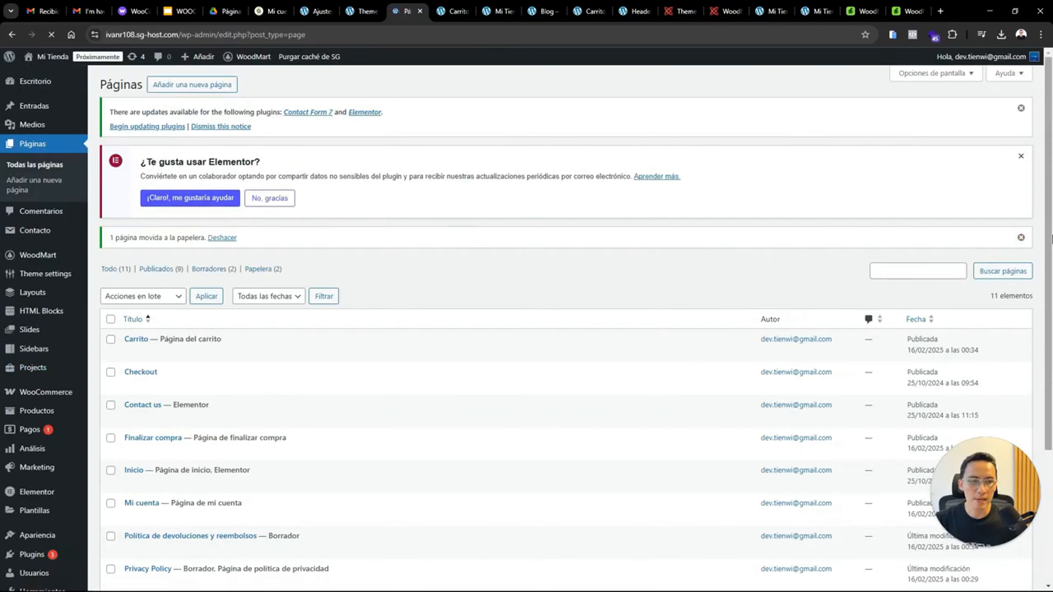
View the live Tienda page in a separate tab, close it and return to the page list
{"action": "left_click_drag", "start_coordinate": [1050, 249], "coordinate": [1052, 385]}
{"action": "mouse_move", "coordinate": [168, 446]}
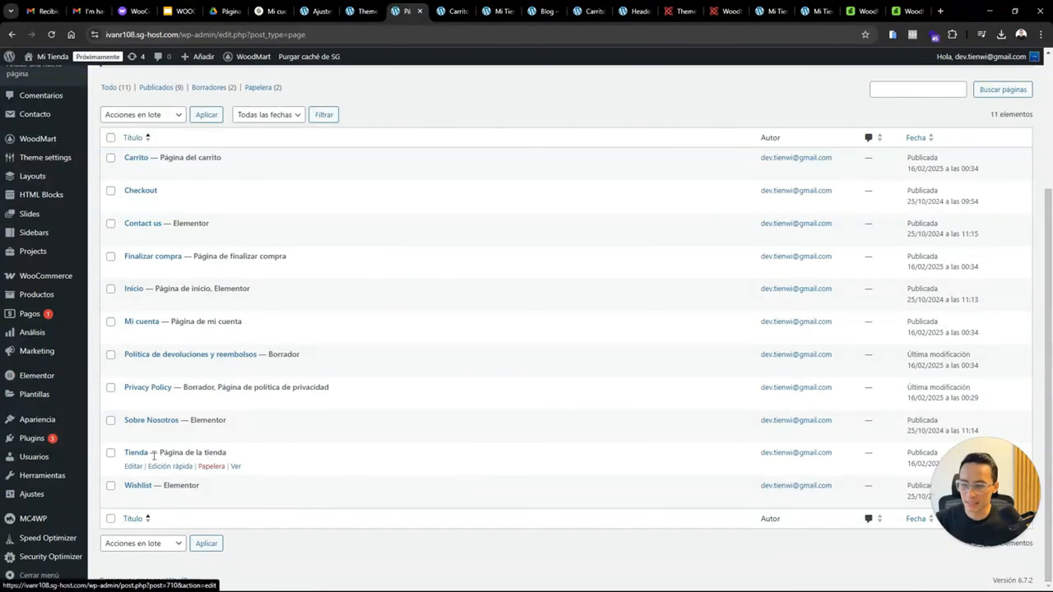
{"action": "right_click", "coordinate": [235, 466]}
{"action": "left_click", "coordinate": [333, 285]}
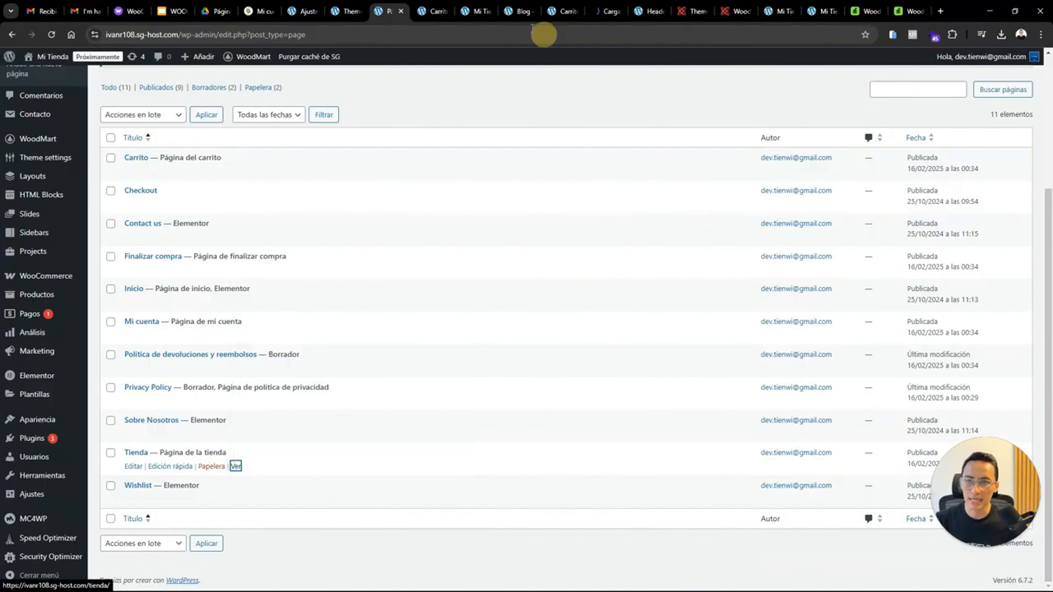
{"action": "left_click", "coordinate": [597, 13]}
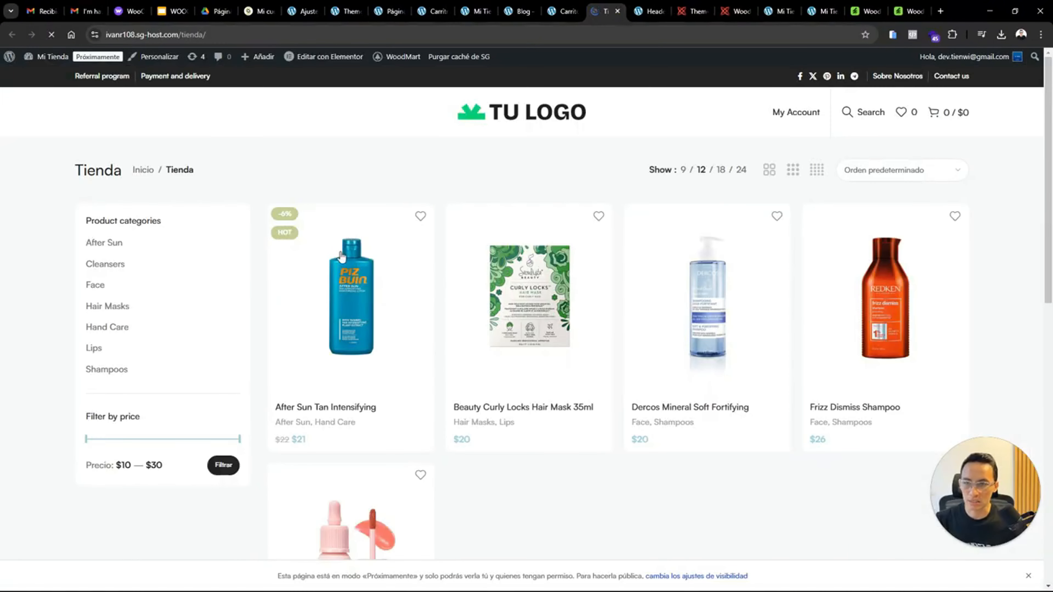
{"action": "left_click", "coordinate": [617, 12]}
{"action": "left_click", "coordinate": [402, 14]}
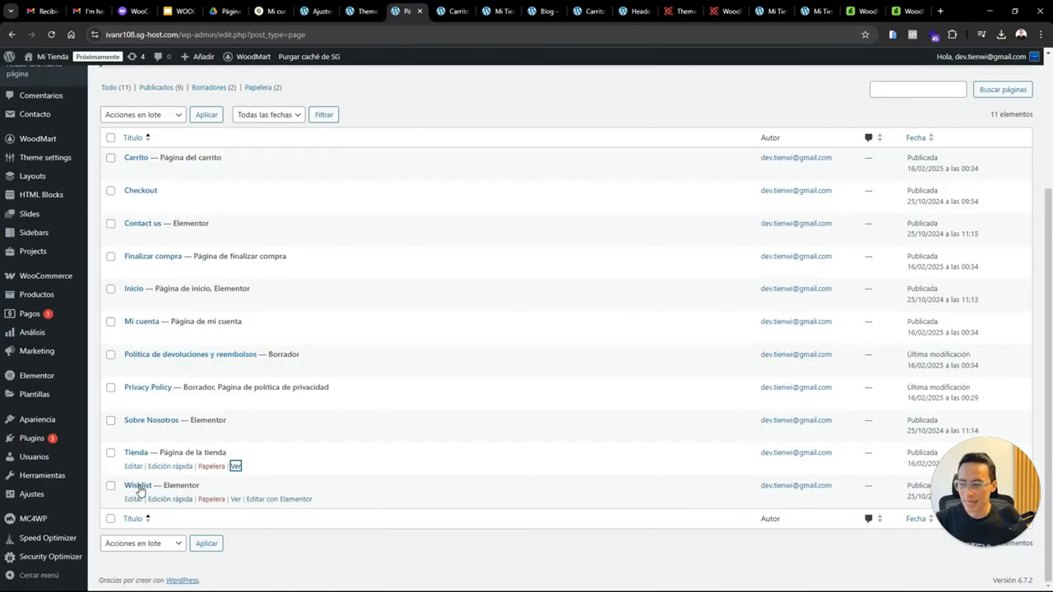
View the live Wishlist page in a separate tab
{"action": "right_click", "coordinate": [232, 501]}
{"action": "left_click", "coordinate": [342, 320]}
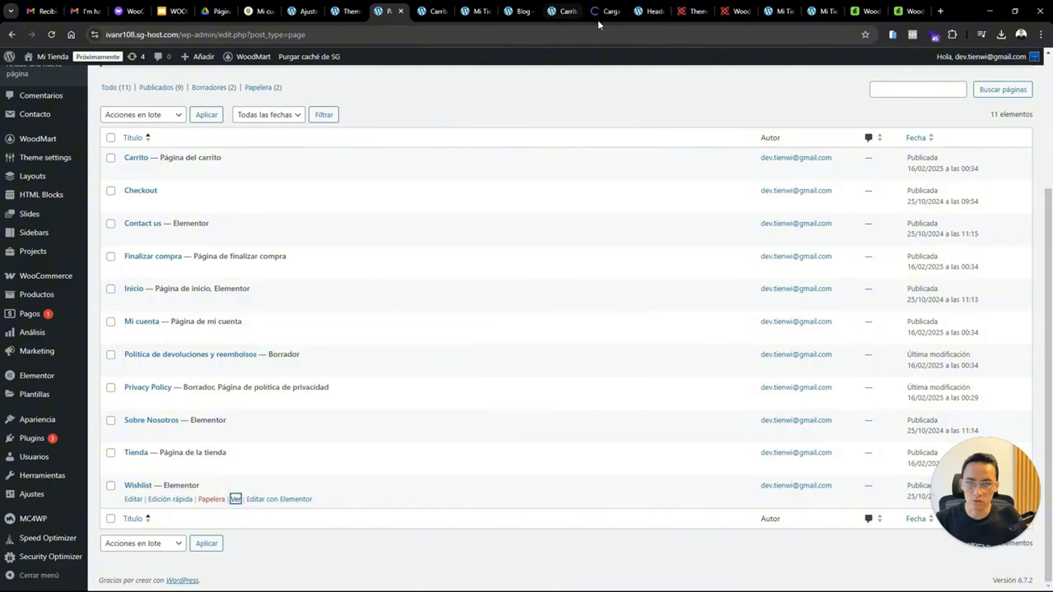
{"action": "left_click", "coordinate": [604, 12]}
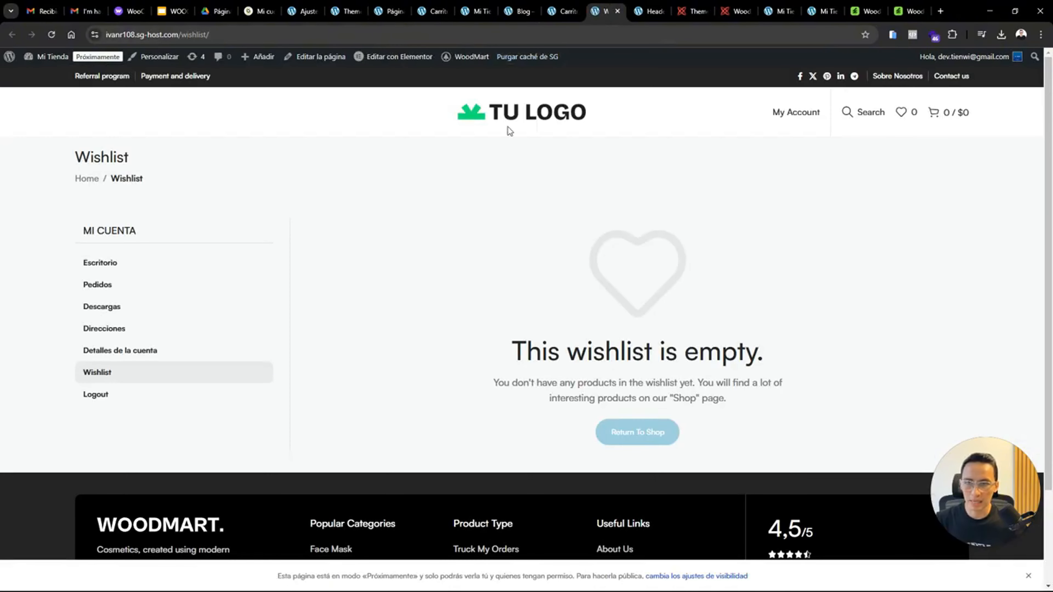
Add the Dercos Mineral Soft Fortifying shampoo from the home page's Week Bestsellers to the wishlist and open the wishlist
{"action": "left_click", "coordinate": [546, 119]}
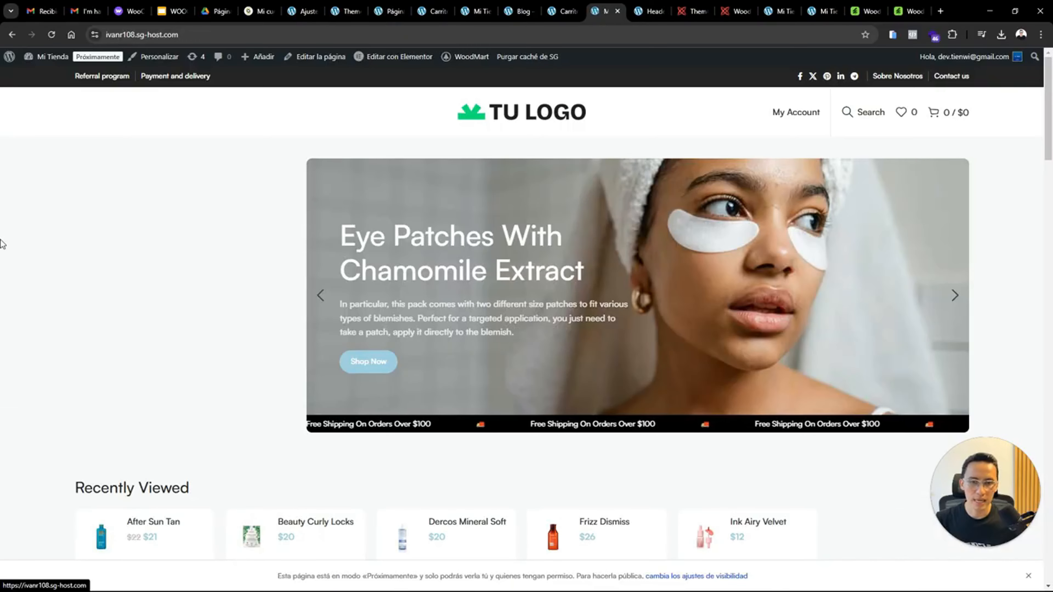
{"action": "left_click_drag", "start_coordinate": [1048, 96], "coordinate": [1004, 169]}
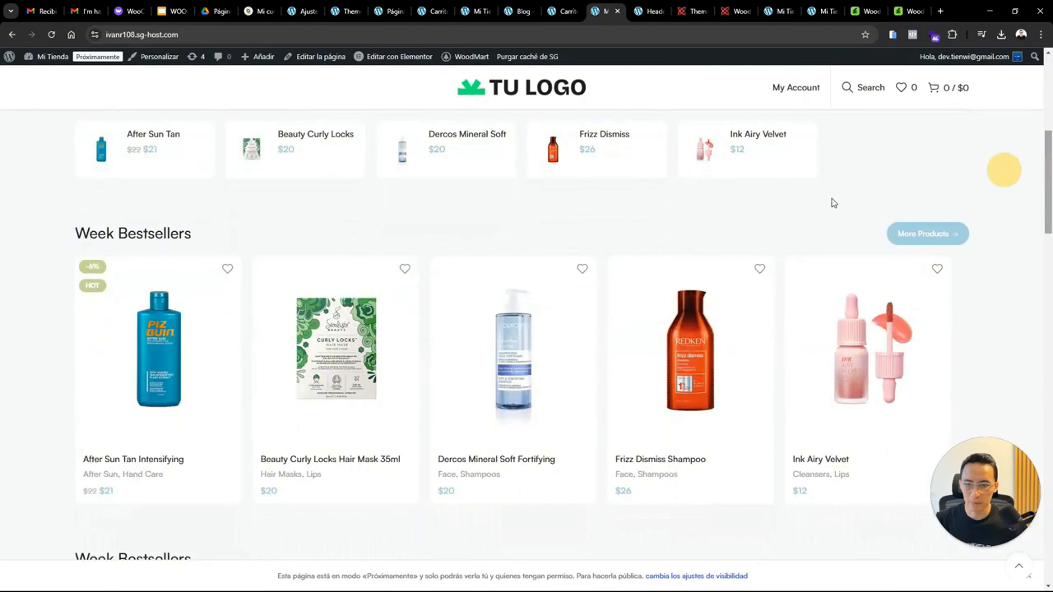
{"action": "left_click", "coordinate": [583, 269]}
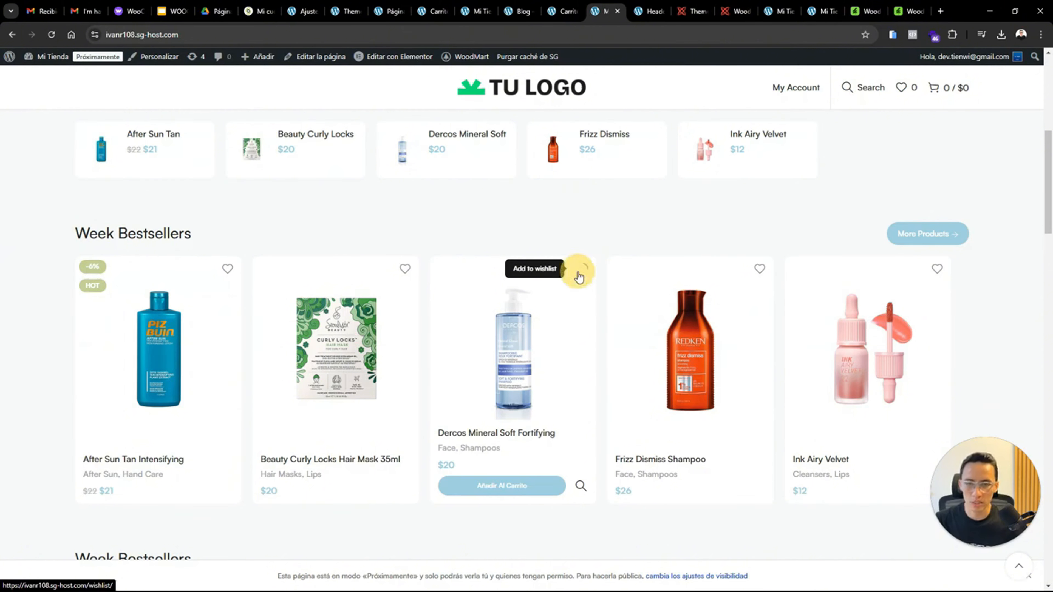
{"action": "left_click", "coordinate": [909, 91]}
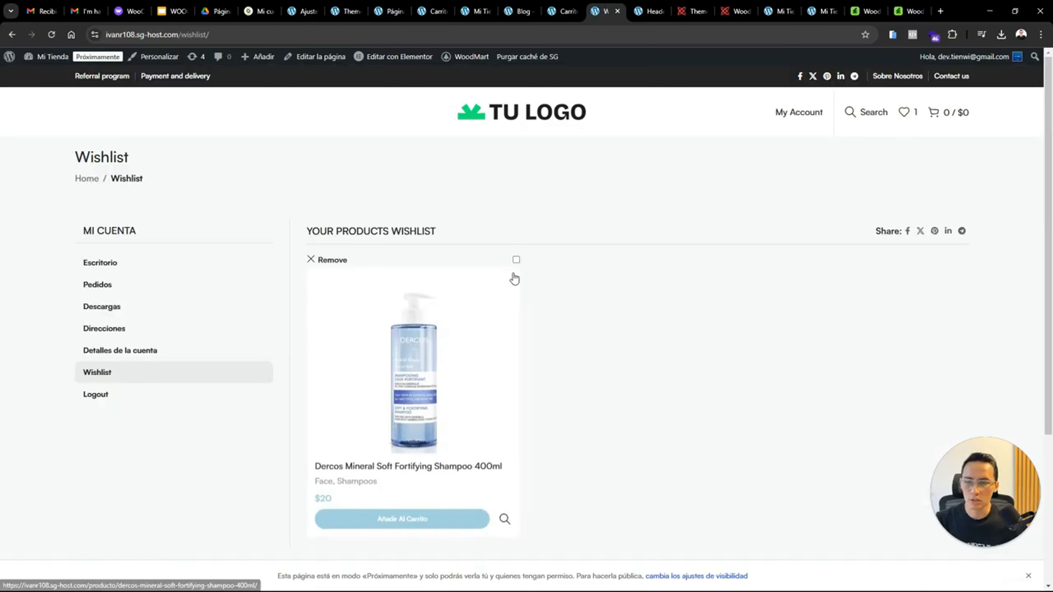
Return to the store's home page and look over its upper section
{"action": "left_click", "coordinate": [519, 124]}
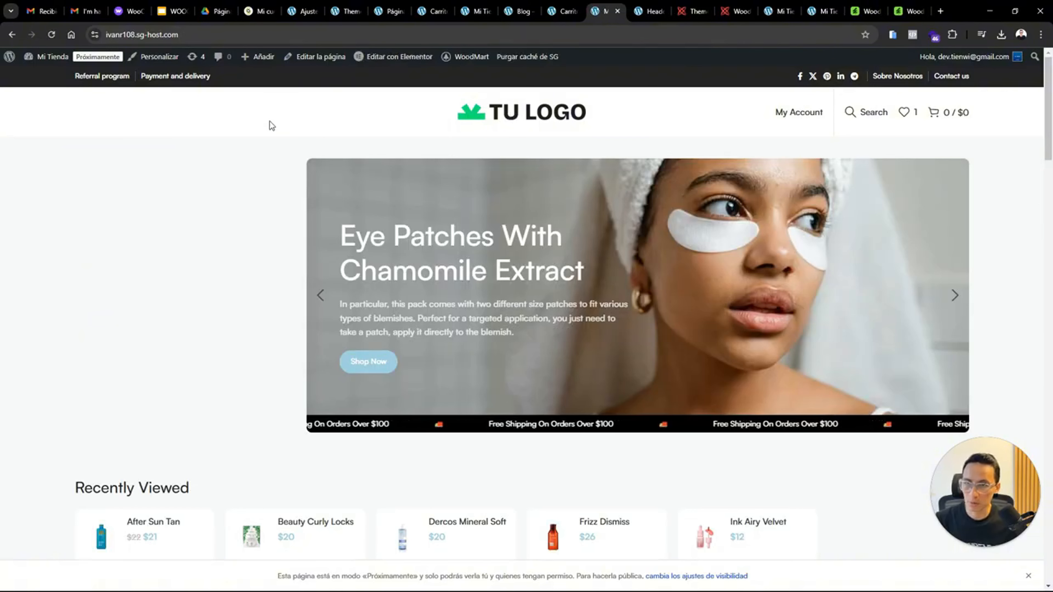
{"action": "left_click", "coordinate": [167, 237]}
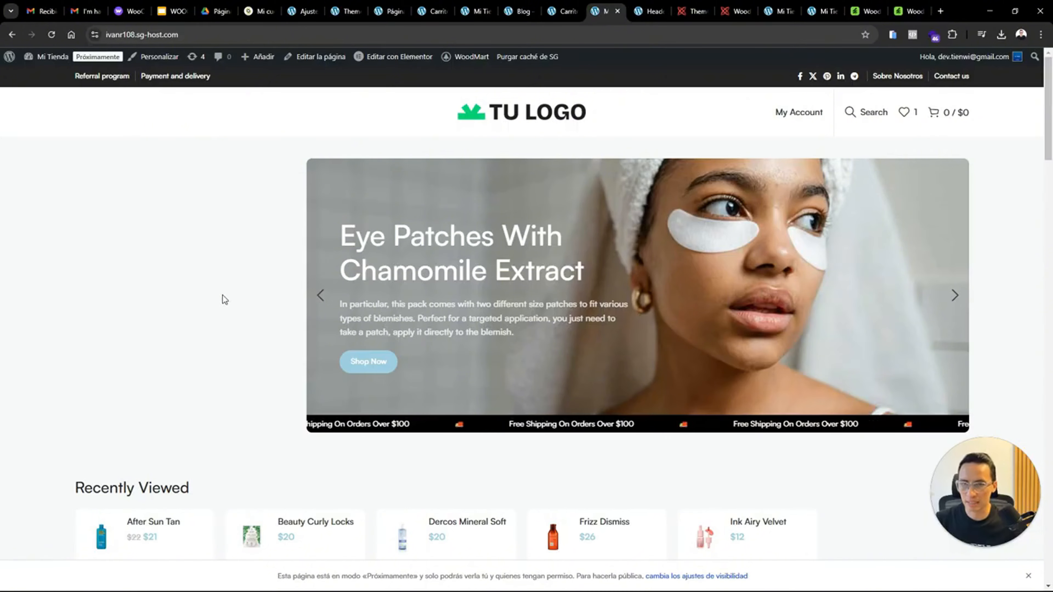
{"action": "left_click_drag", "start_coordinate": [1049, 145], "coordinate": [1046, 118]}
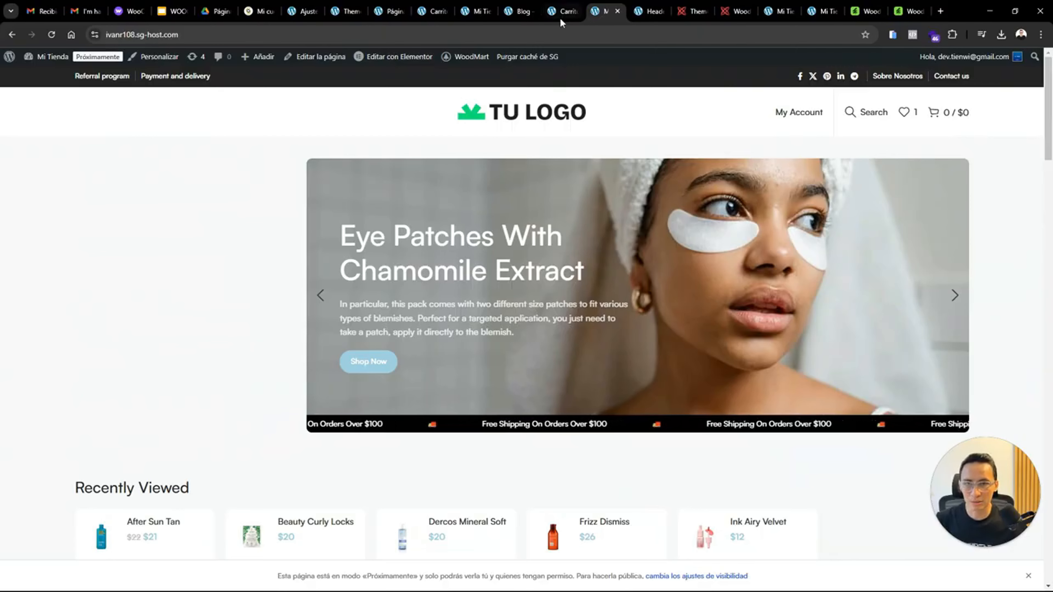
Return to the WordPress page list and open the Inicio page in Elementor
{"action": "left_click", "coordinate": [390, 13]}
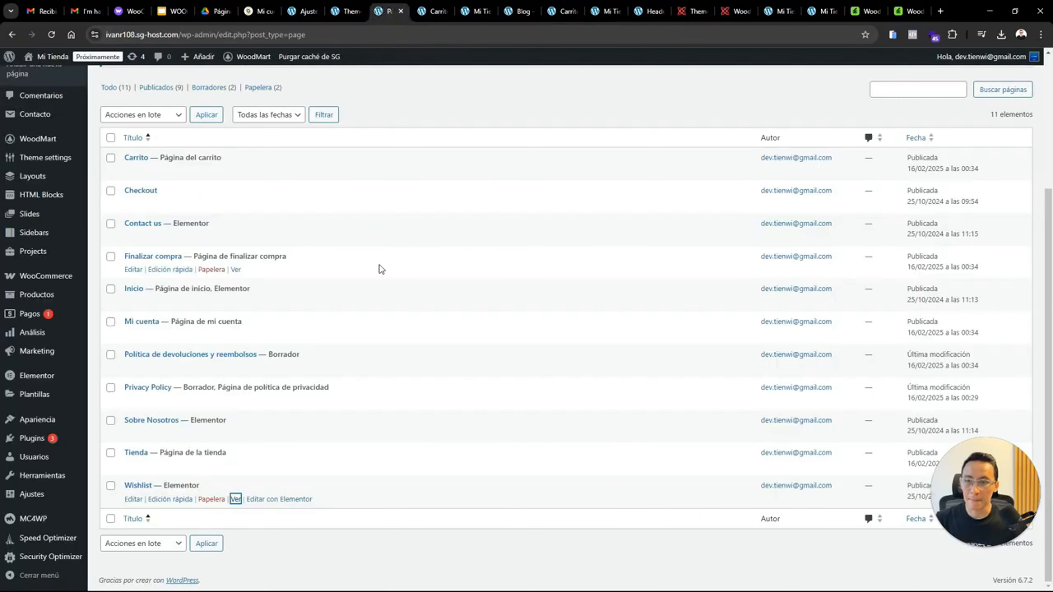
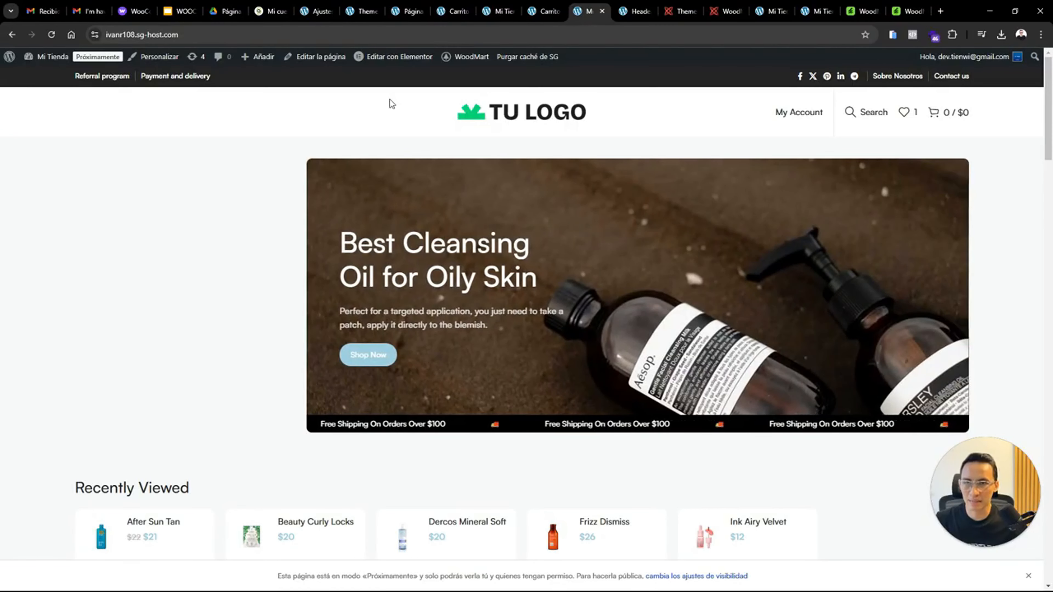
{"action": "left_click", "coordinate": [406, 13]}
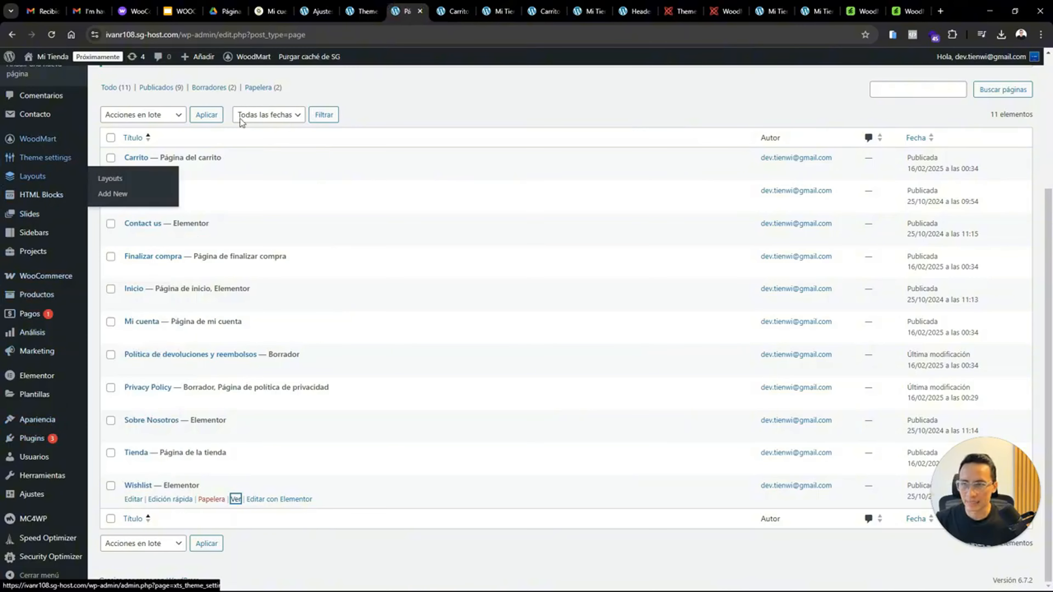
{"action": "left_click_drag", "start_coordinate": [1051, 234], "coordinate": [1051, 210]}
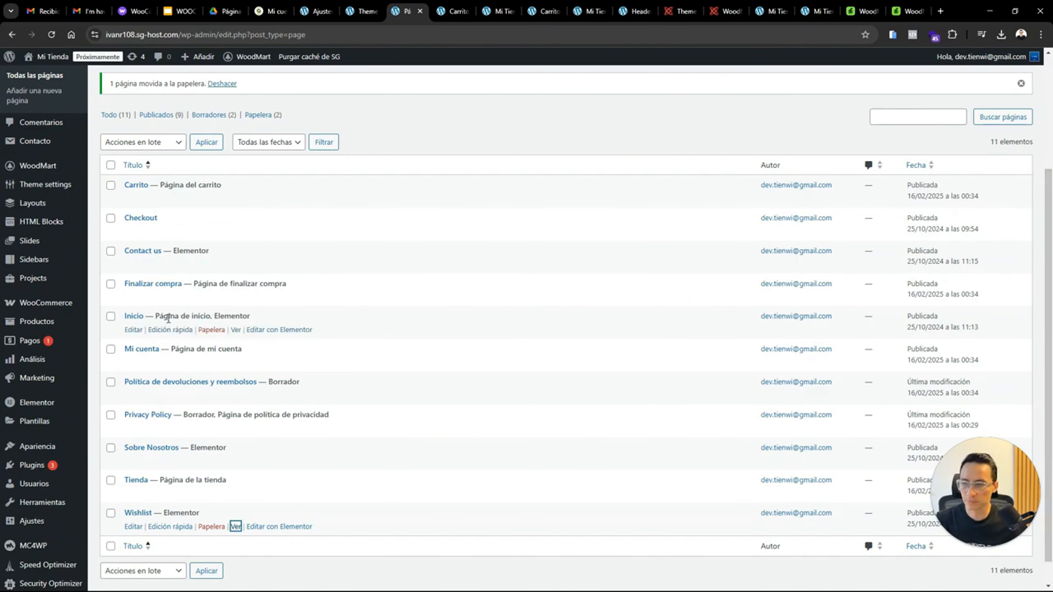
{"action": "scroll", "coordinate": [168, 319], "scroll_direction": "up", "scroll_amount": 2}
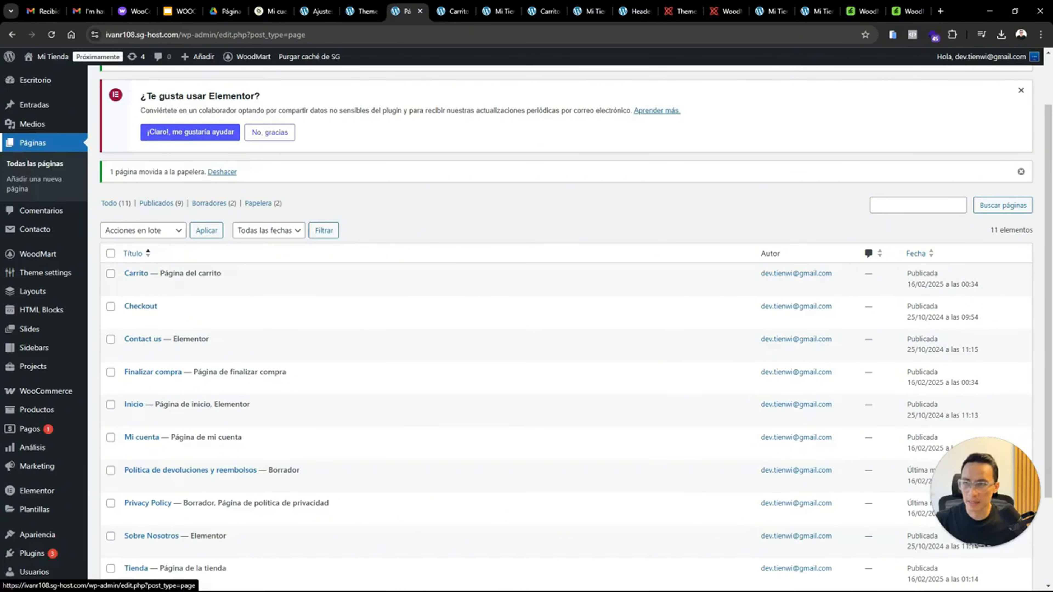
{"action": "left_click_drag", "start_coordinate": [1050, 179], "coordinate": [1050, 230]}
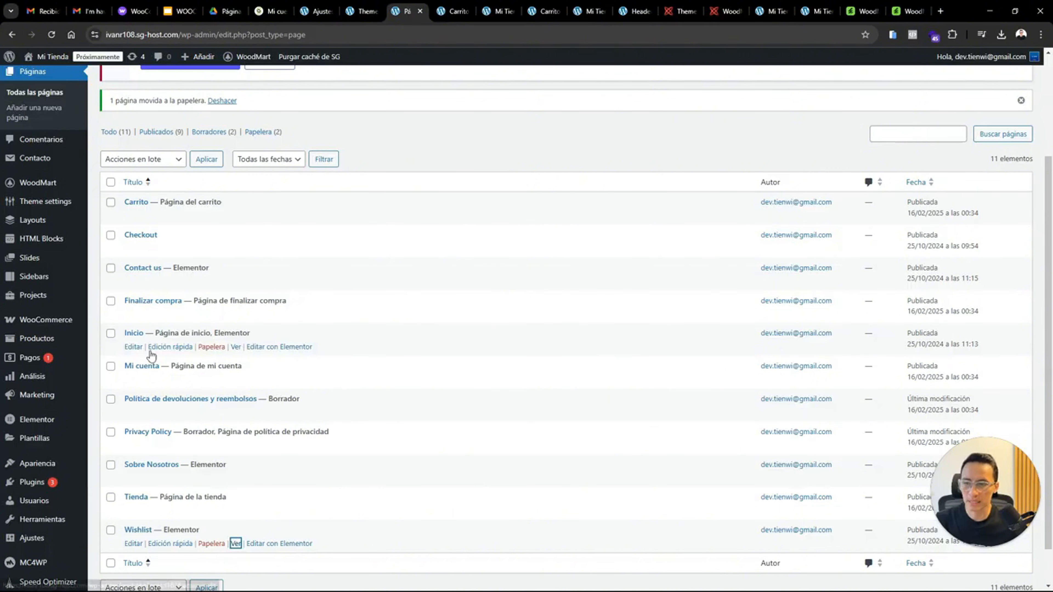
{"action": "left_click", "coordinate": [271, 348]}
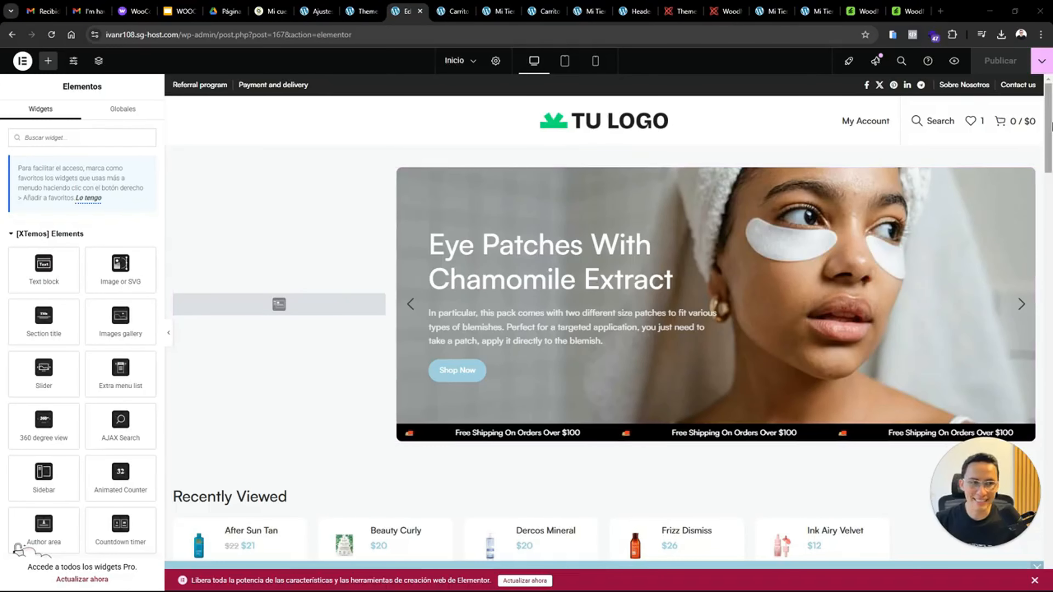
Look at the settings of the Mega Menu widget and the Slider in the home page's hero section
{"action": "mouse_move", "coordinate": [1051, 132]}
{"action": "left_mouse_down"}
{"action": "mouse_move", "coordinate": [1051, 266]}
{"action": "mouse_move", "coordinate": [1050, 121]}
{"action": "left_mouse_up"}
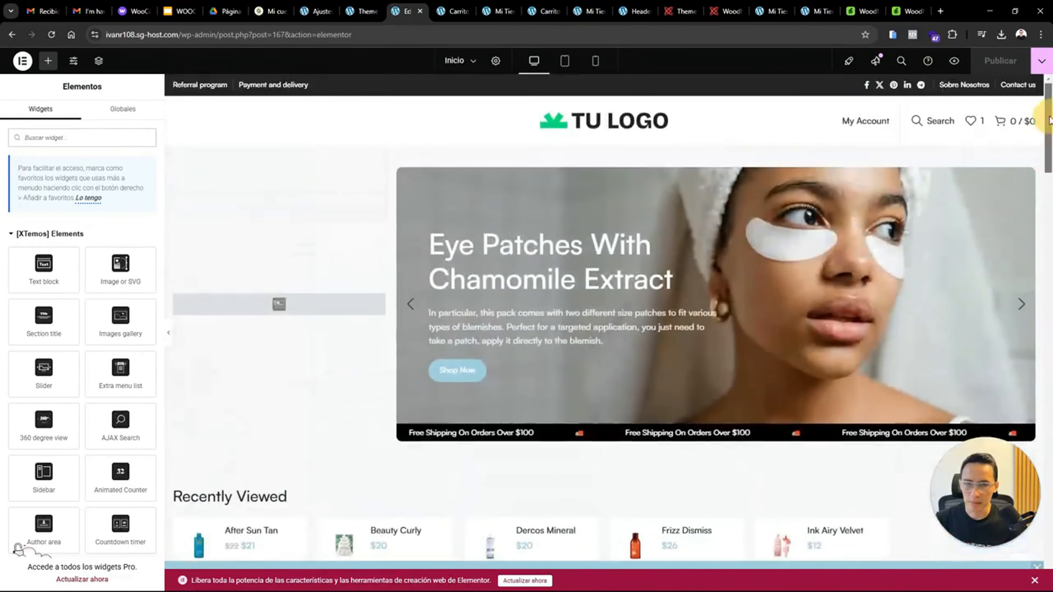
{"action": "left_click", "coordinate": [378, 302]}
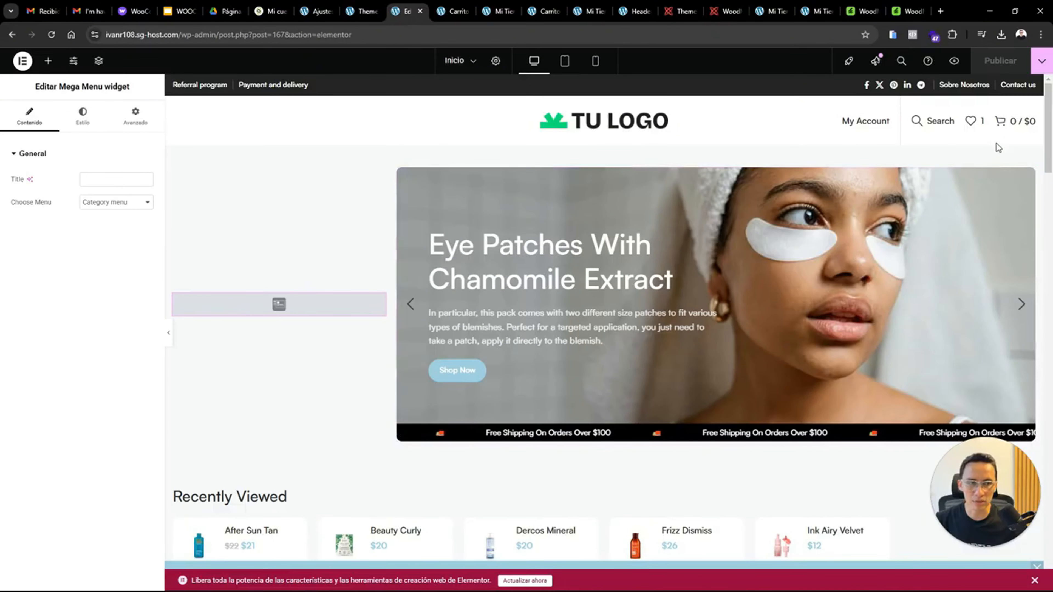
{"action": "left_click", "coordinate": [1029, 179]}
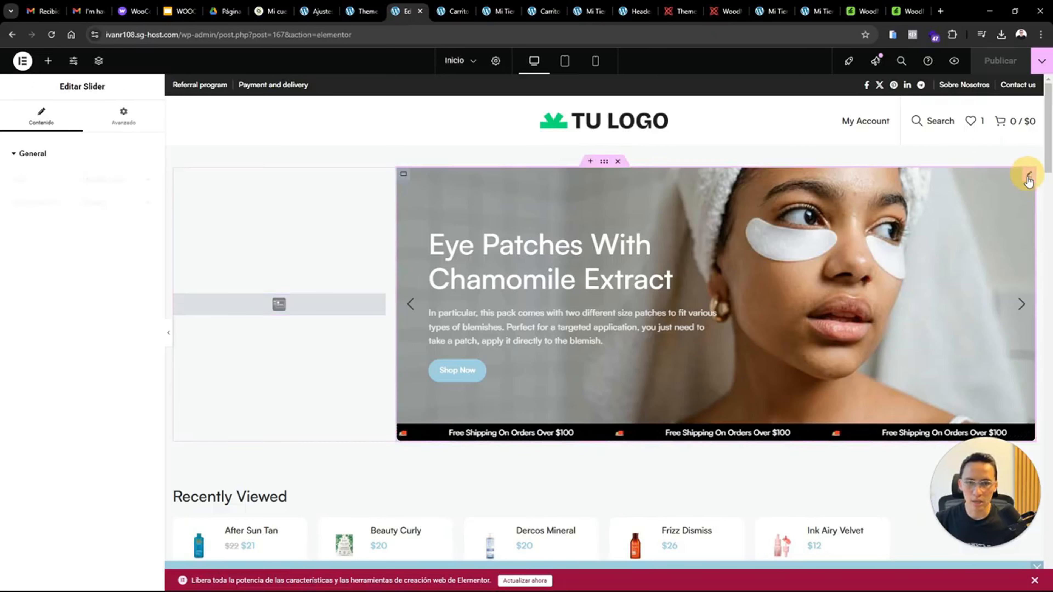
{"action": "left_click", "coordinate": [379, 305]}
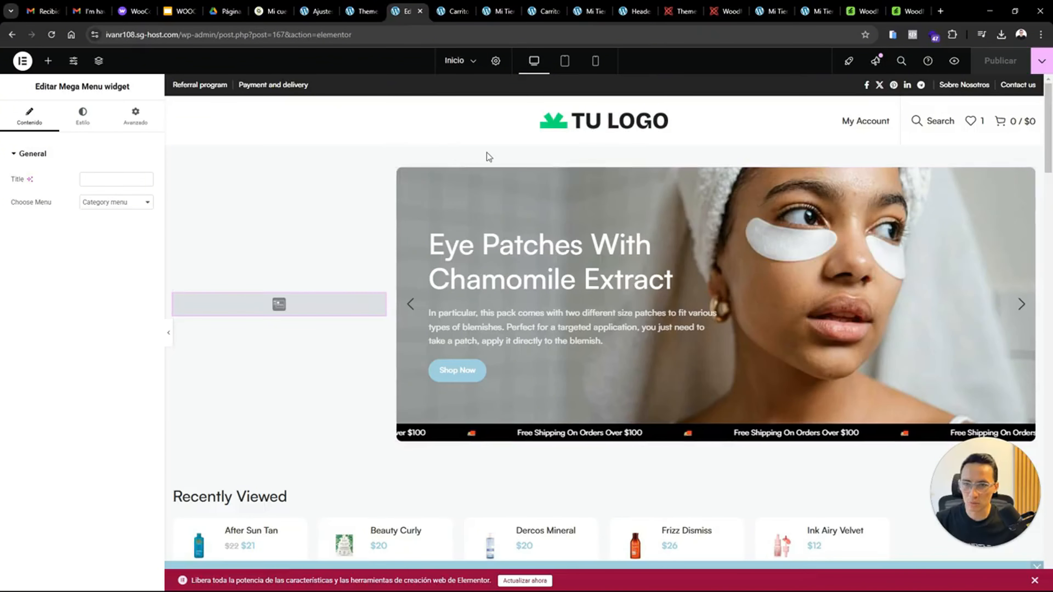
{"action": "left_click", "coordinate": [364, 136]}
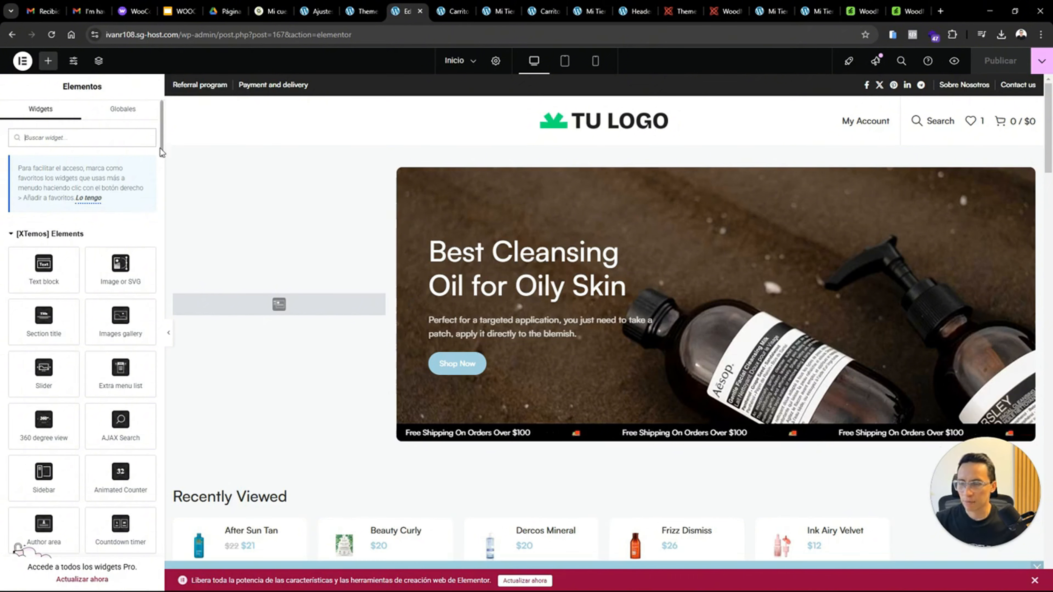
Try adding a Heading widget above the mega menu in the hero section, and delete it
{"action": "left_click", "coordinate": [163, 161]}
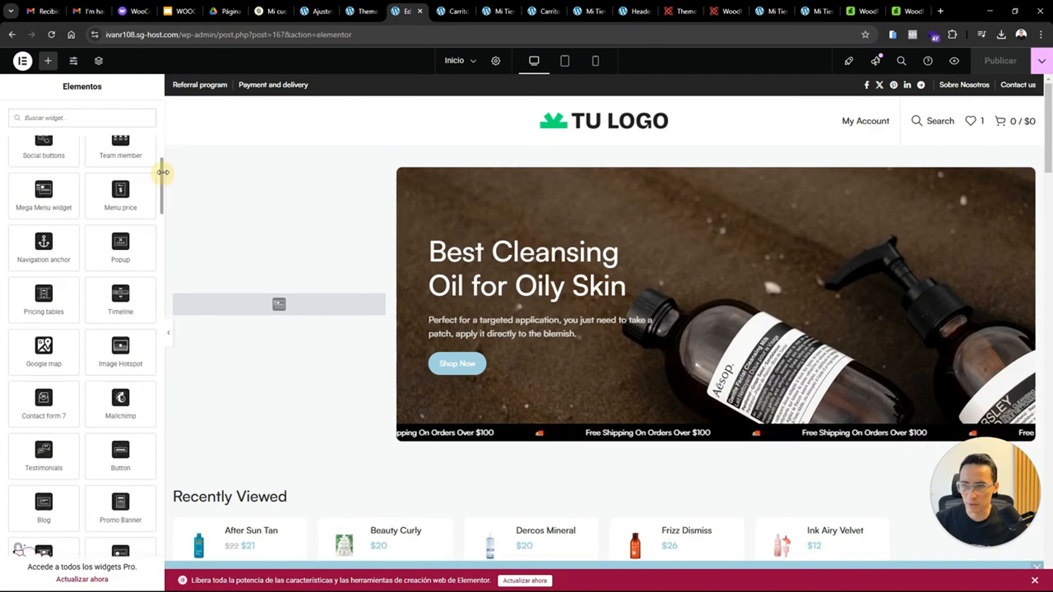
{"action": "left_click_drag", "start_coordinate": [163, 172], "coordinate": [157, 106]}
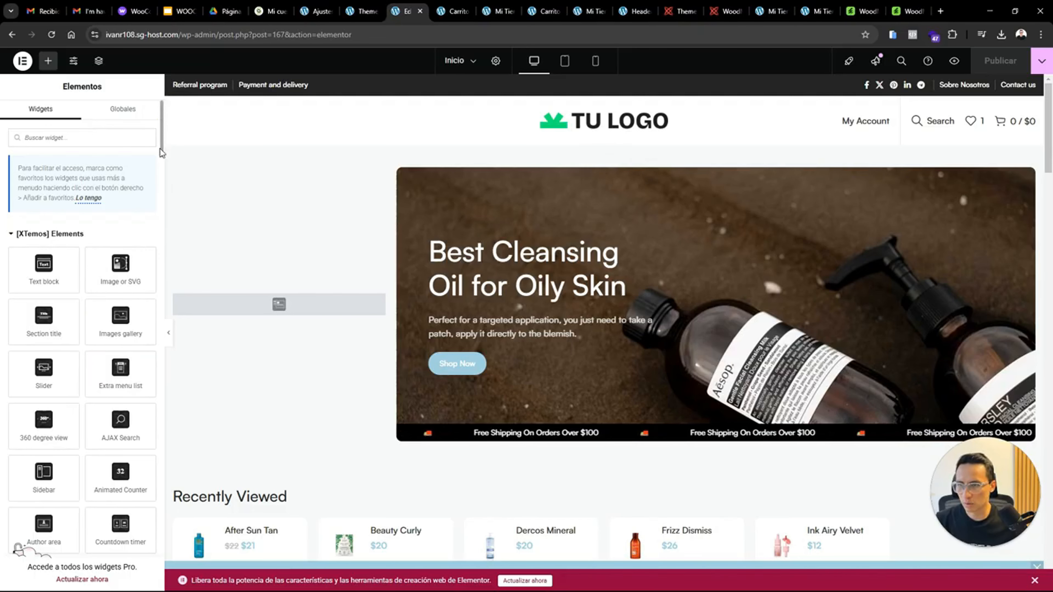
{"action": "left_click_drag", "start_coordinate": [162, 153], "coordinate": [155, 324]}
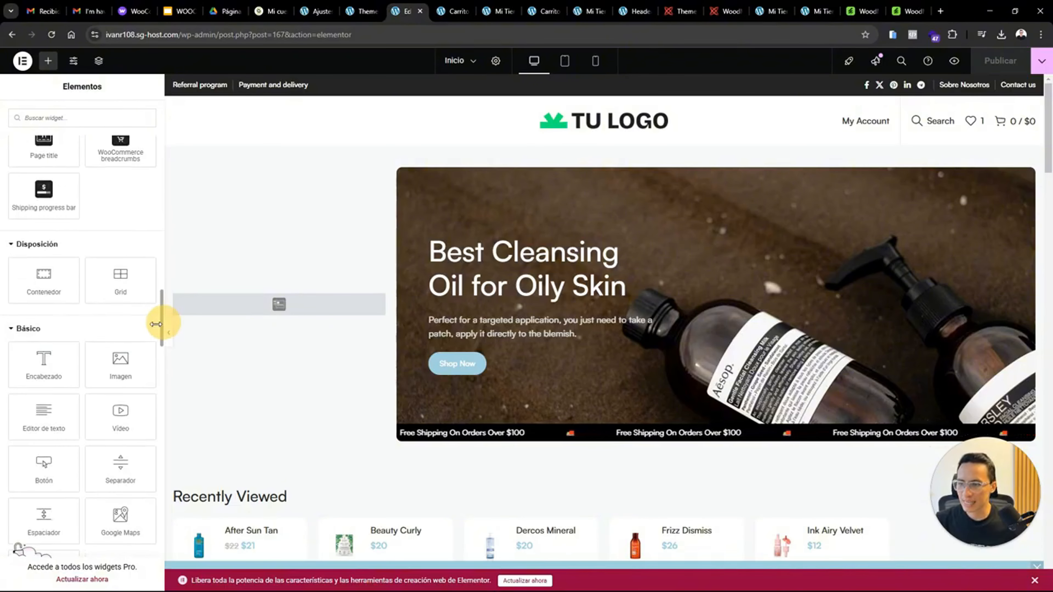
{"action": "left_click_drag", "start_coordinate": [44, 360], "coordinate": [260, 302]}
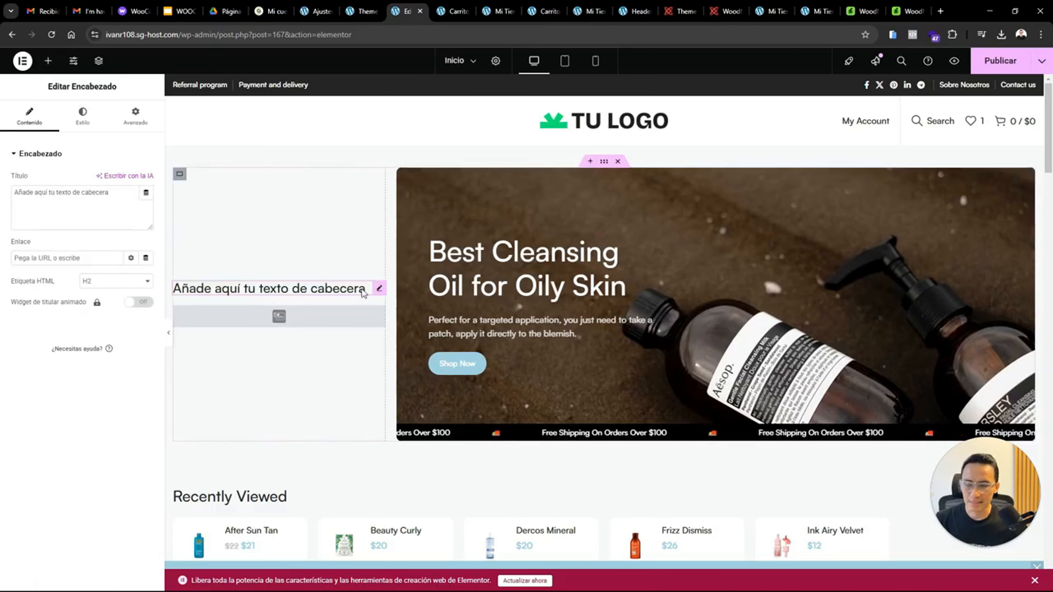
{"action": "right_click", "coordinate": [339, 297]}
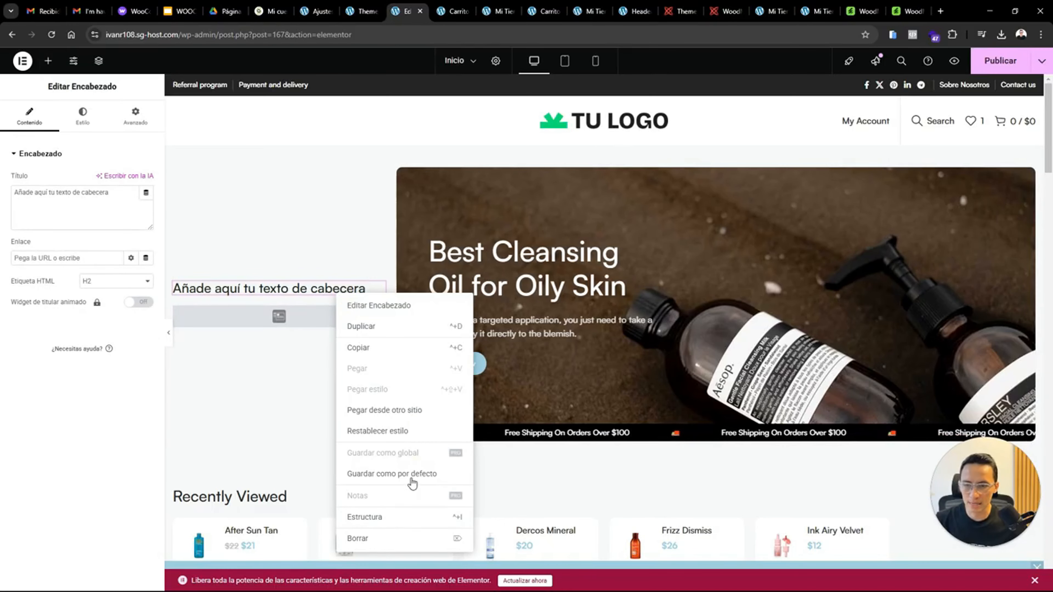
{"action": "left_click", "coordinate": [367, 538]}
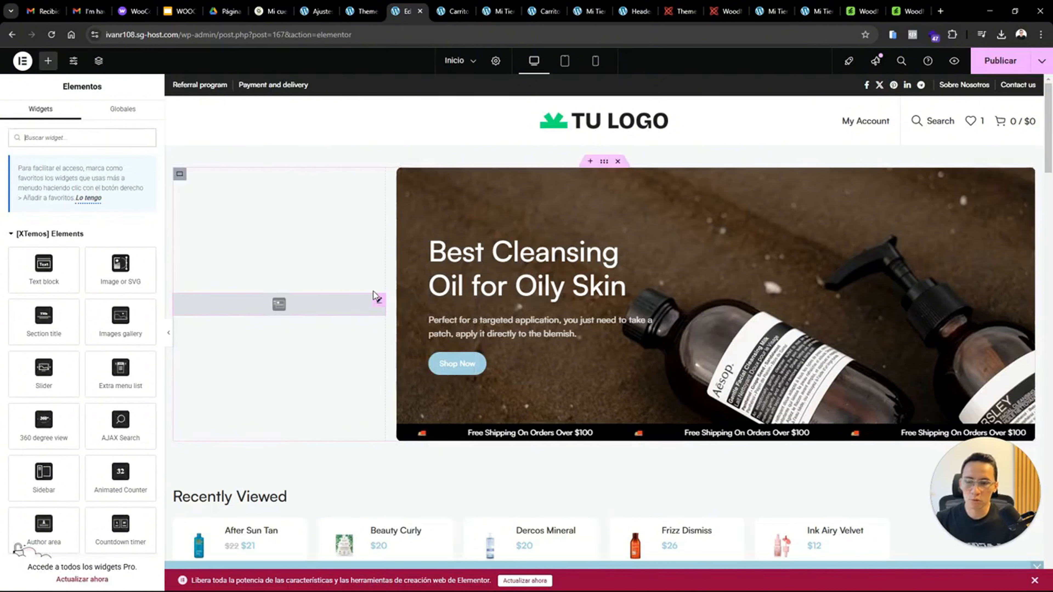
Open the Mega Menu widget's settings and compare the home page with WoodMart's Makeup demo before returning to the editor
{"action": "left_click", "coordinate": [378, 302]}
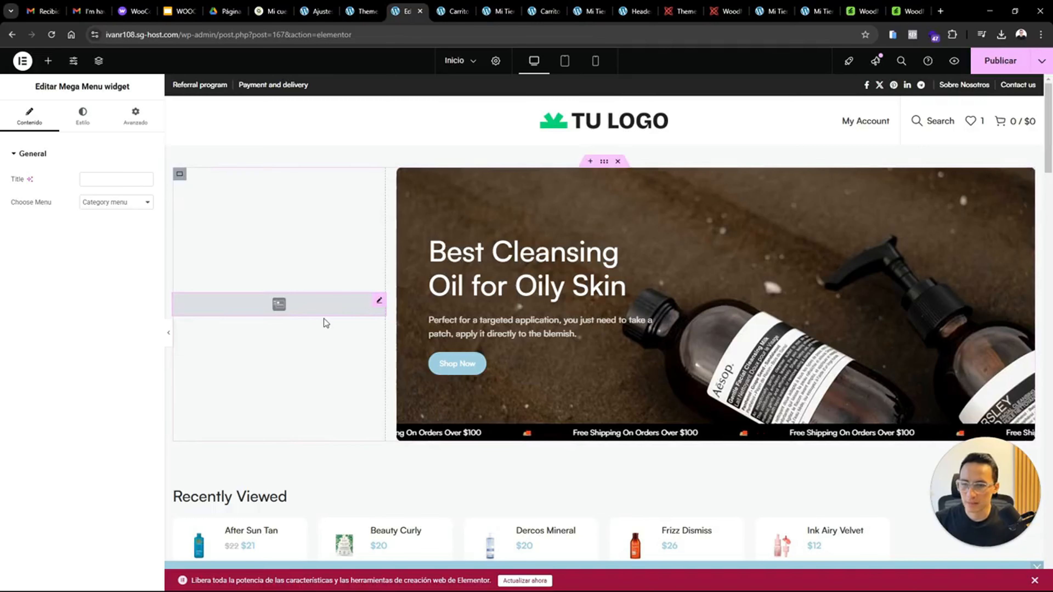
{"action": "left_click", "coordinate": [905, 13]}
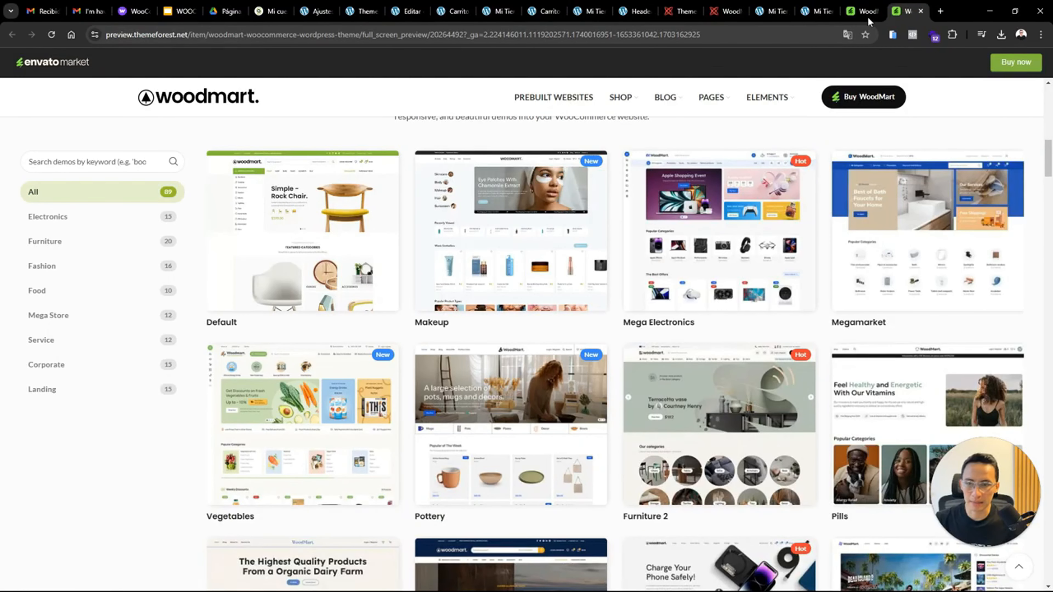
{"action": "left_click", "coordinate": [492, 251]}
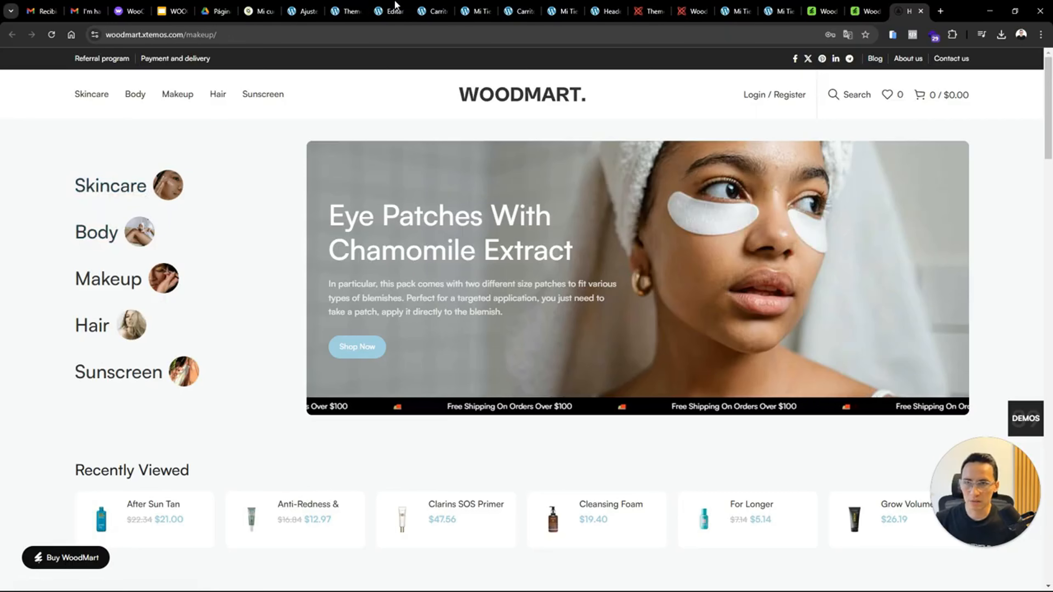
{"action": "left_click", "coordinate": [386, 12]}
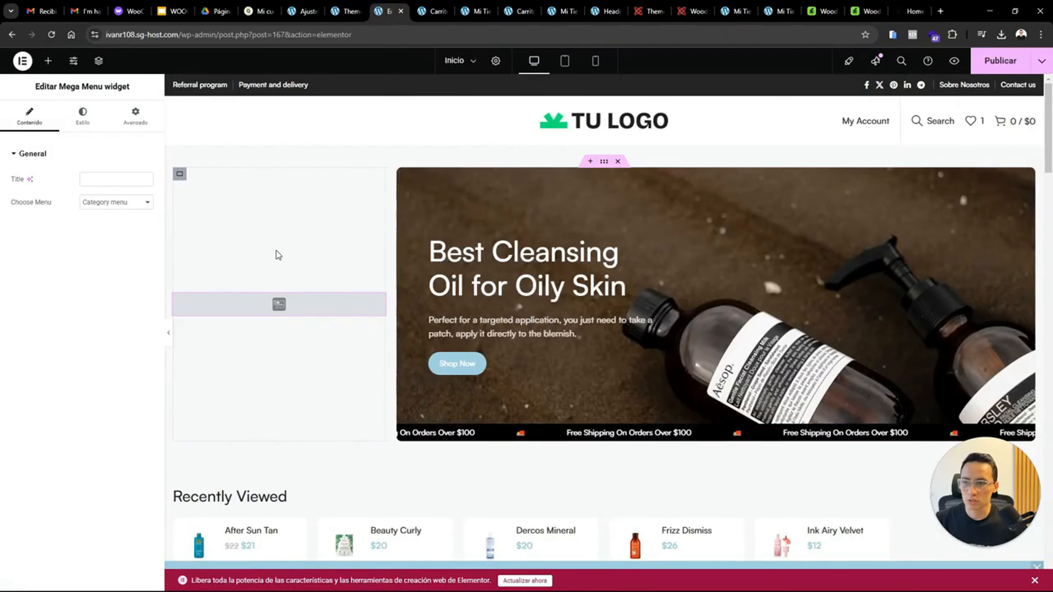
Examine which menus the Mega Menu widget offers, leaving Category menu chosen
{"action": "left_click", "coordinate": [117, 203]}
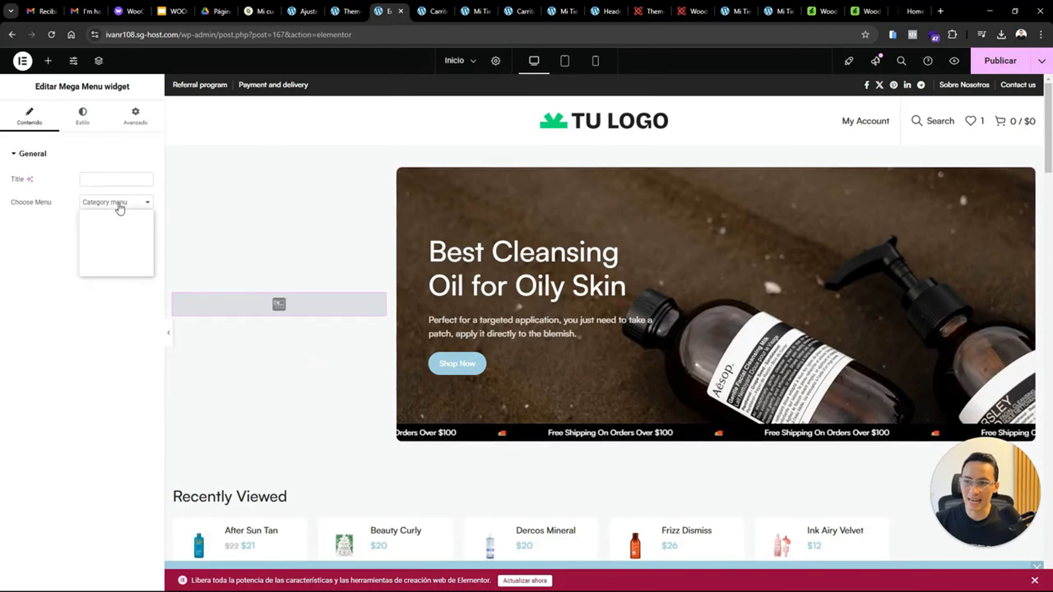
{"action": "left_click", "coordinate": [53, 220]}
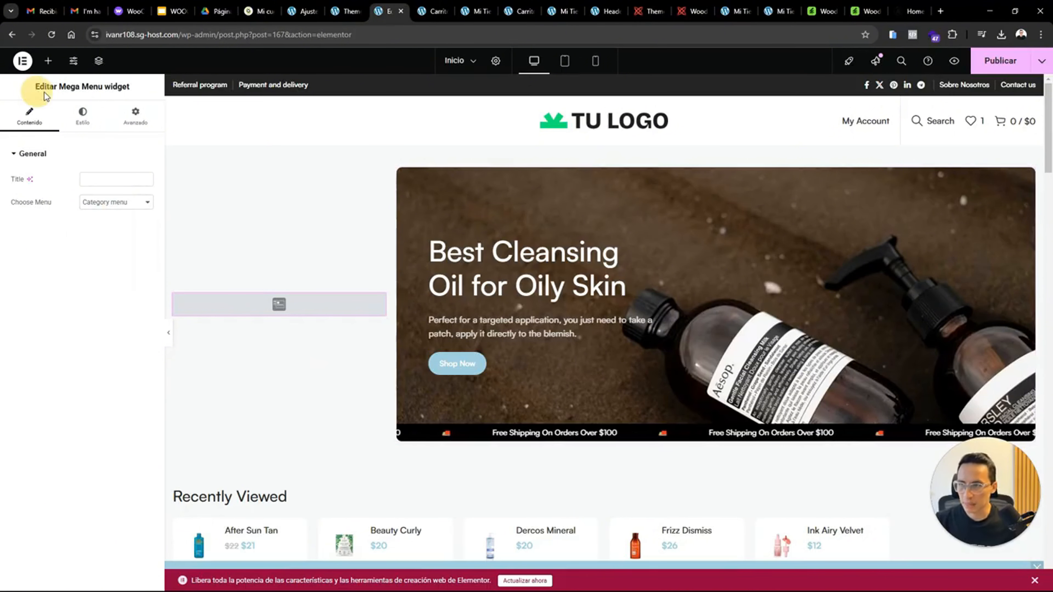
{"action": "left_click_drag", "start_coordinate": [34, 86], "coordinate": [131, 87]}
{"action": "left_click", "coordinate": [131, 87]}
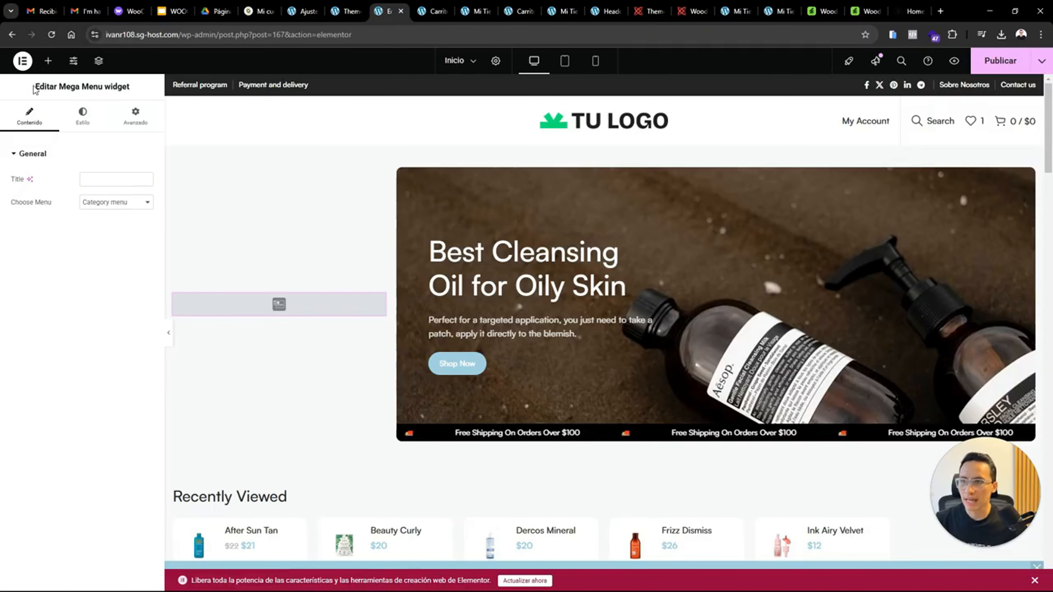
{"action": "left_click_drag", "start_coordinate": [34, 86], "coordinate": [119, 86]}
{"action": "left_click", "coordinate": [119, 86]}
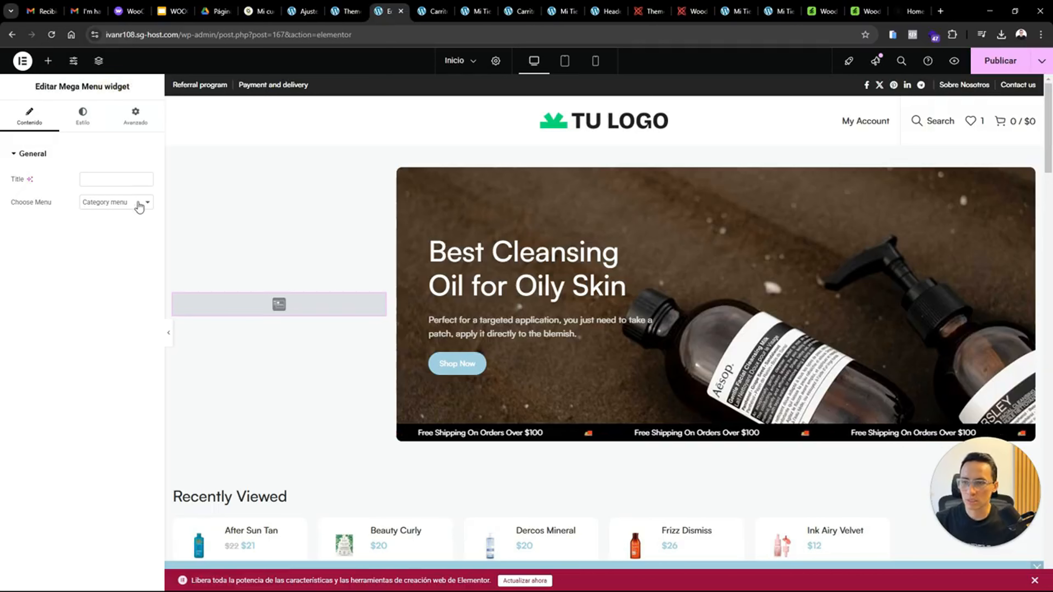
{"action": "left_click", "coordinate": [129, 206]}
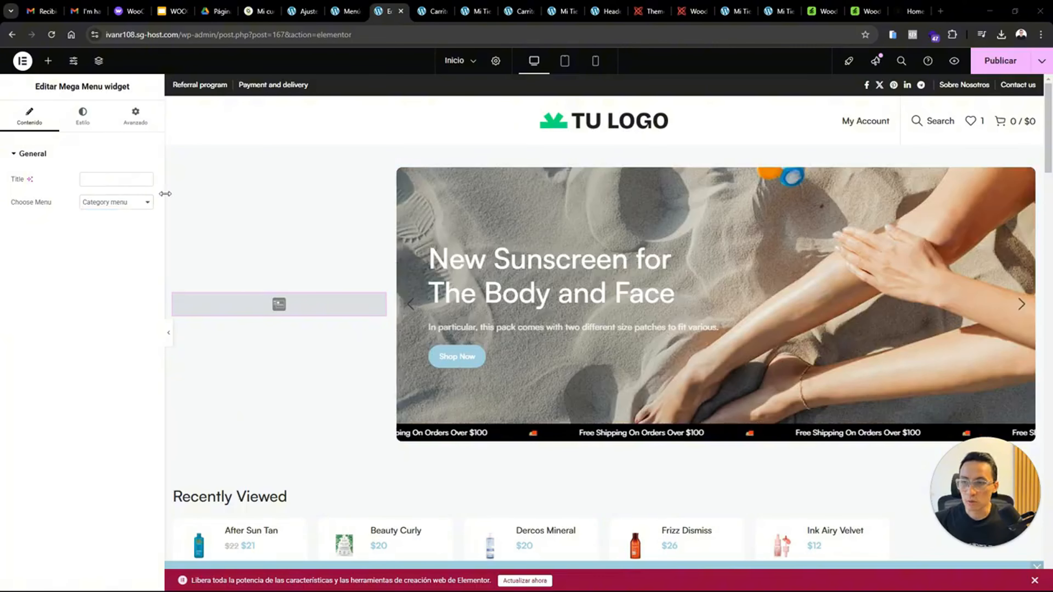
{"action": "left_click", "coordinate": [110, 203]}
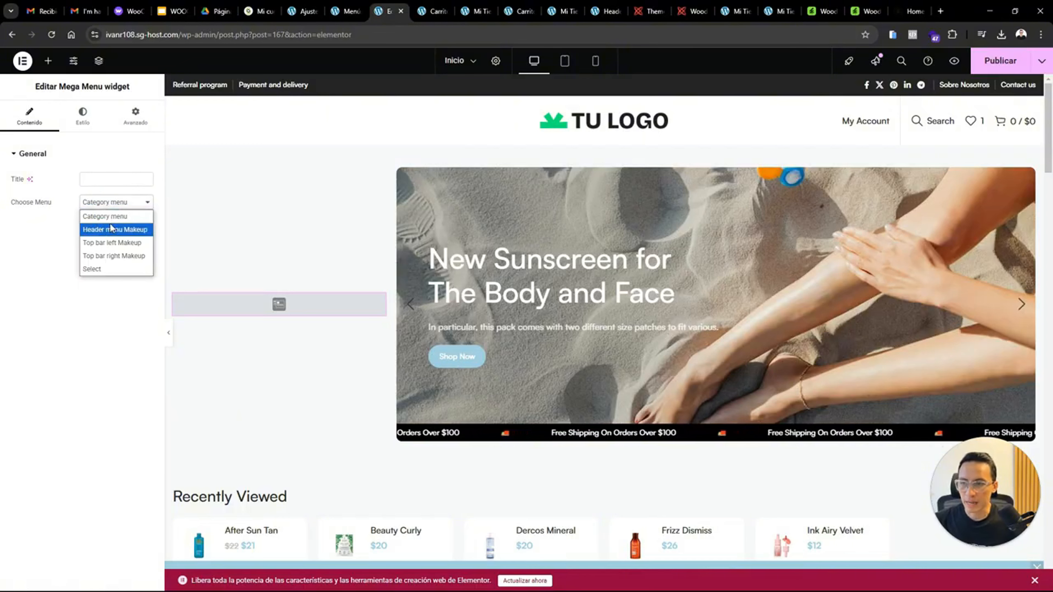
{"action": "left_click", "coordinate": [118, 202]}
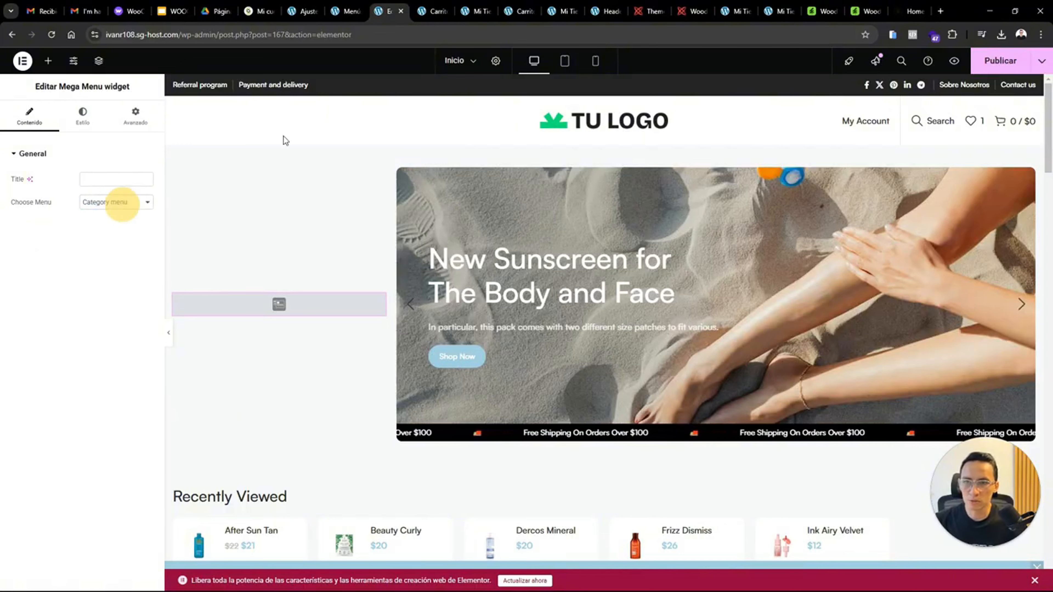
Check the structure of the Category menu in the WordPress menu editor after reloading it
{"action": "left_click", "coordinate": [345, 11]}
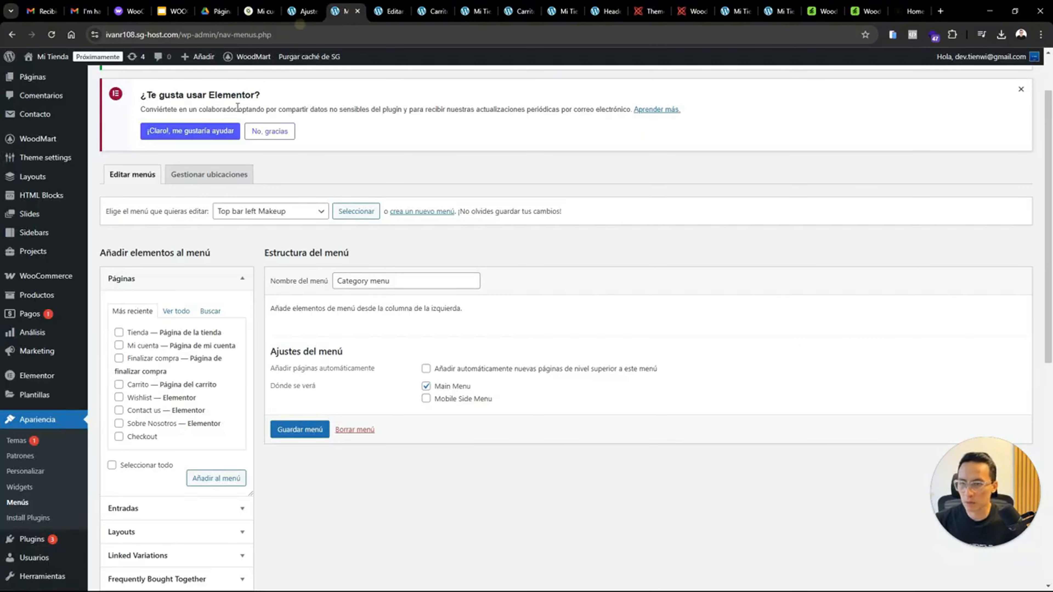
{"action": "left_click", "coordinate": [51, 35]}
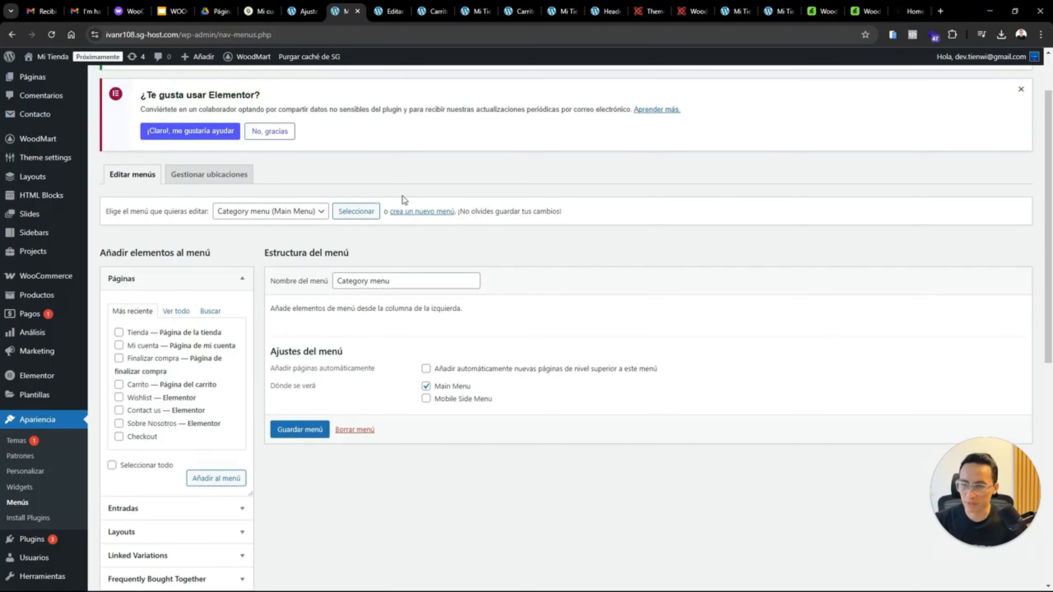
{"action": "left_click", "coordinate": [300, 217]}
{"action": "left_click", "coordinate": [404, 244]}
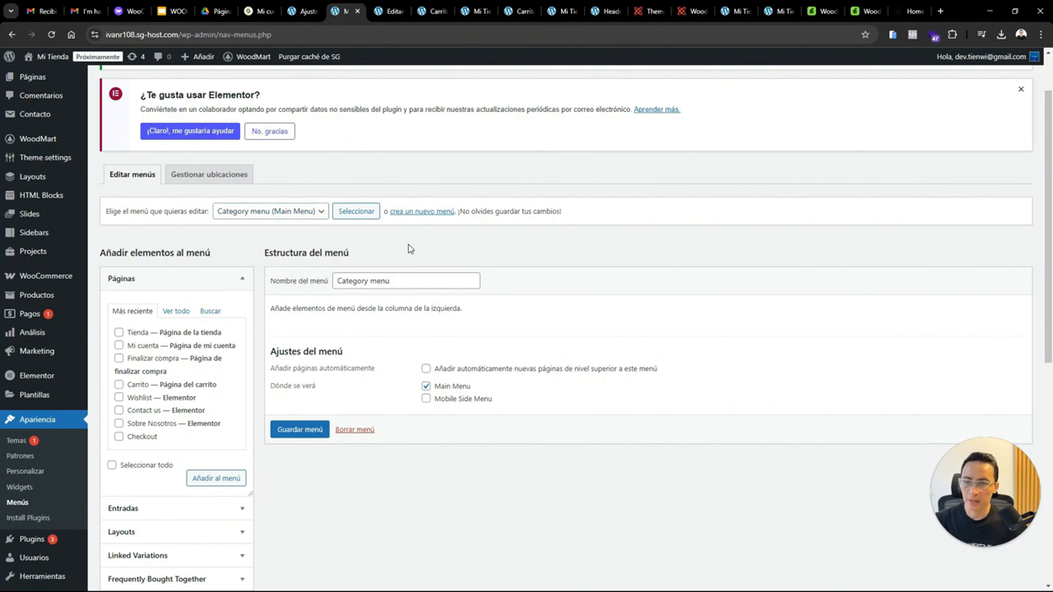
Open the product categories and view the After Sun category's quick edit, cancelling without changes
{"action": "scroll", "coordinate": [1046, 200], "scroll_direction": "down", "scroll_amount": 1}
{"action": "mouse_move", "coordinate": [48, 286]}
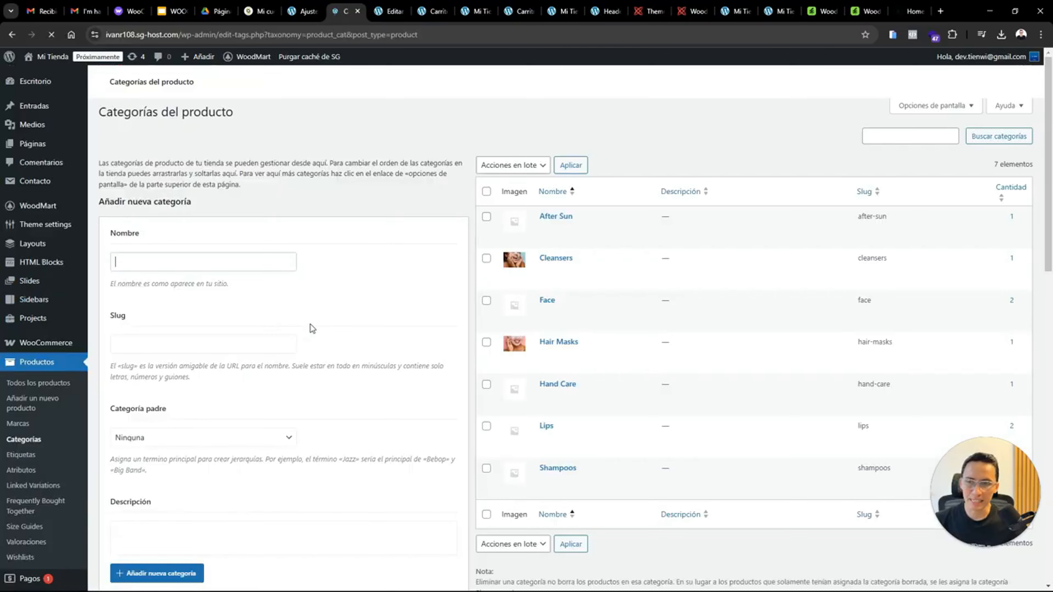
{"action": "scroll", "coordinate": [539, 290], "scroll_direction": "down", "scroll_amount": 4}
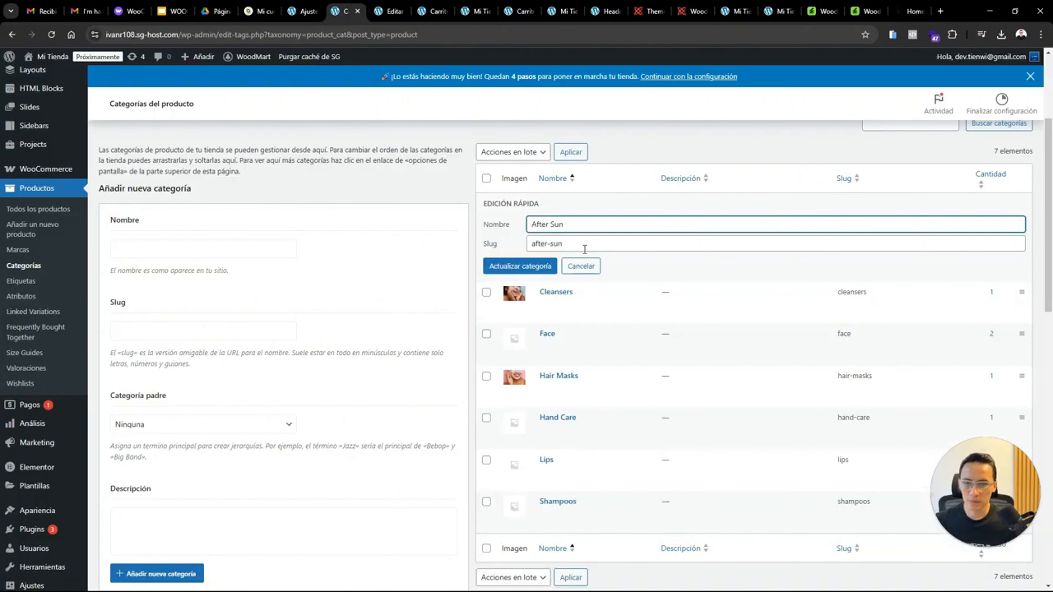
{"action": "left_click", "coordinate": [581, 267]}
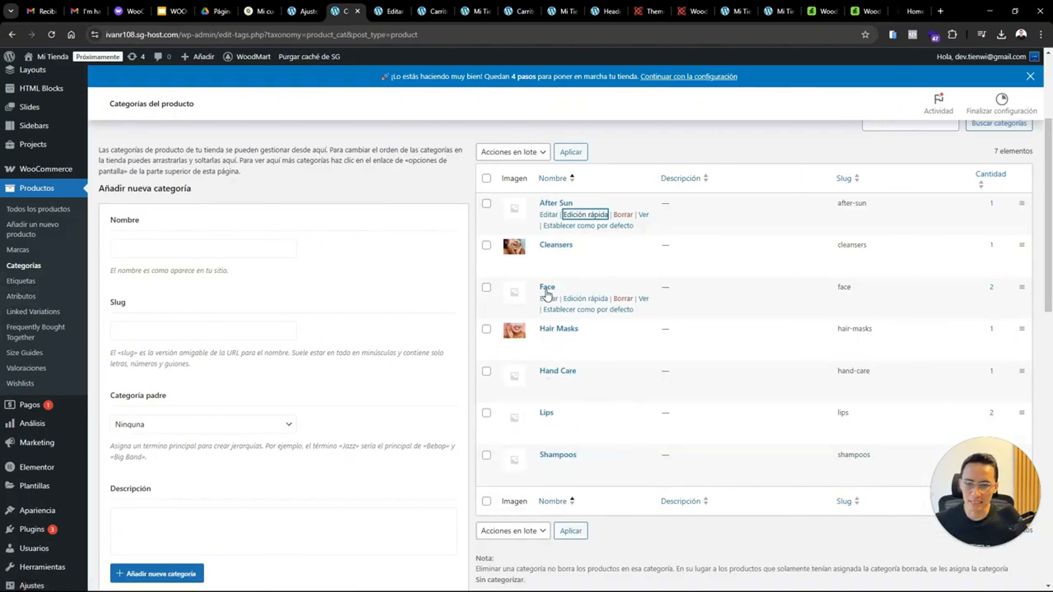
{"action": "scroll", "coordinate": [1050, 203], "scroll_direction": "down", "scroll_amount": 1}
{"action": "scroll", "coordinate": [1052, 208], "scroll_direction": "up", "scroll_amount": 1}
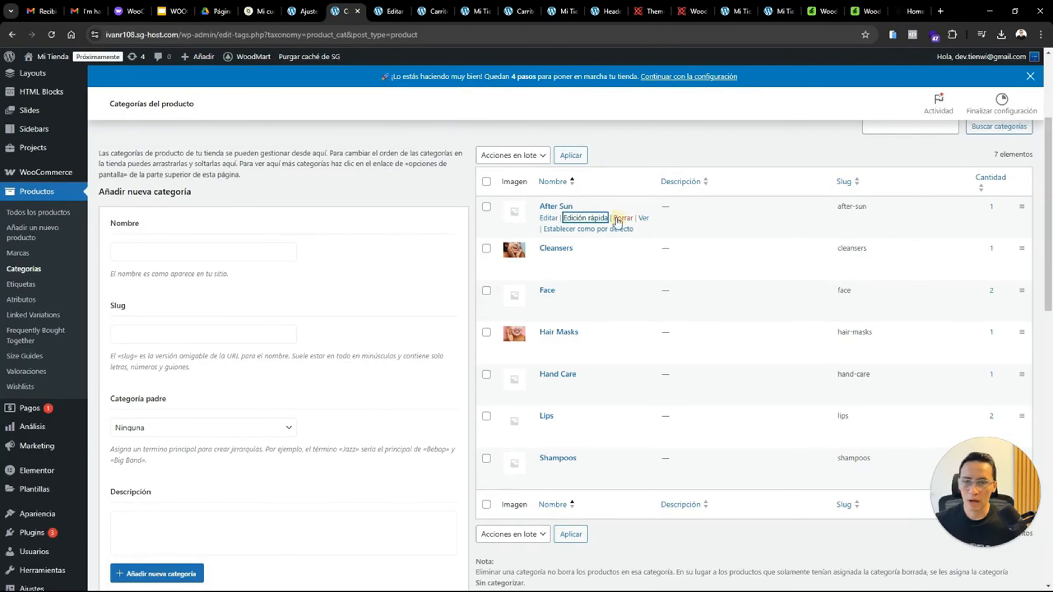
{"action": "left_click", "coordinate": [588, 222]}
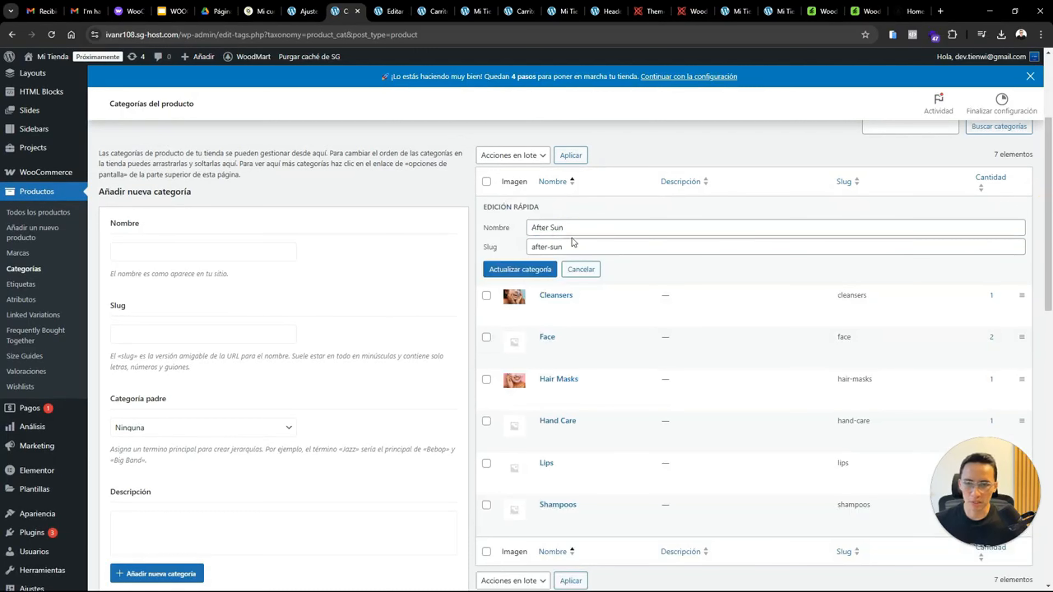
{"action": "double_click", "coordinate": [565, 229]}
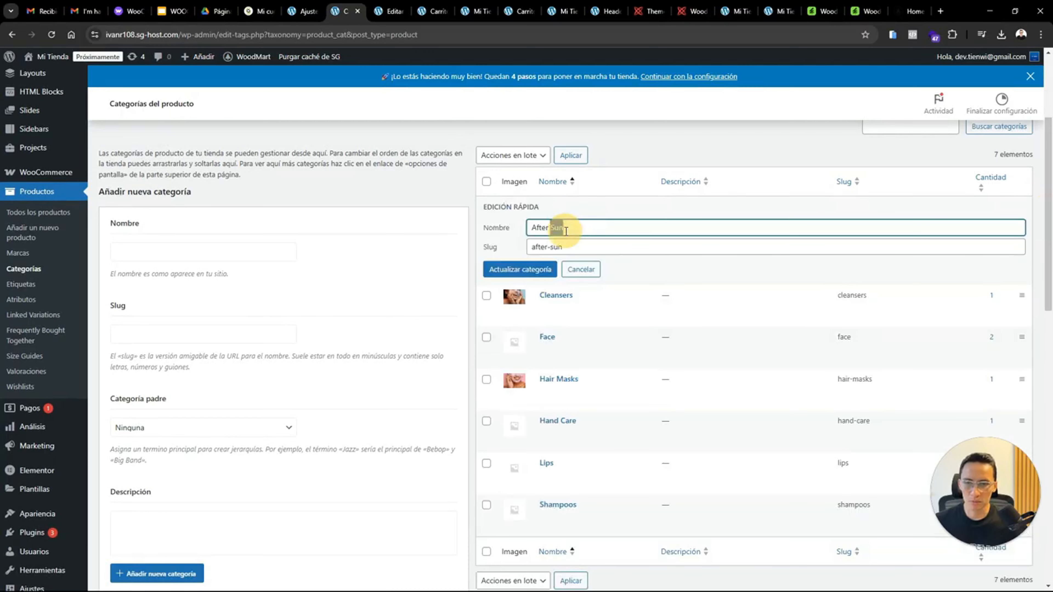
{"action": "left_click", "coordinate": [576, 274]}
Rename the After Sun product category as Cabello, use the same word for its slug, and update the category
{"action": "left_click", "coordinate": [585, 216]}
{"action": "triple_click", "coordinate": [565, 229]}
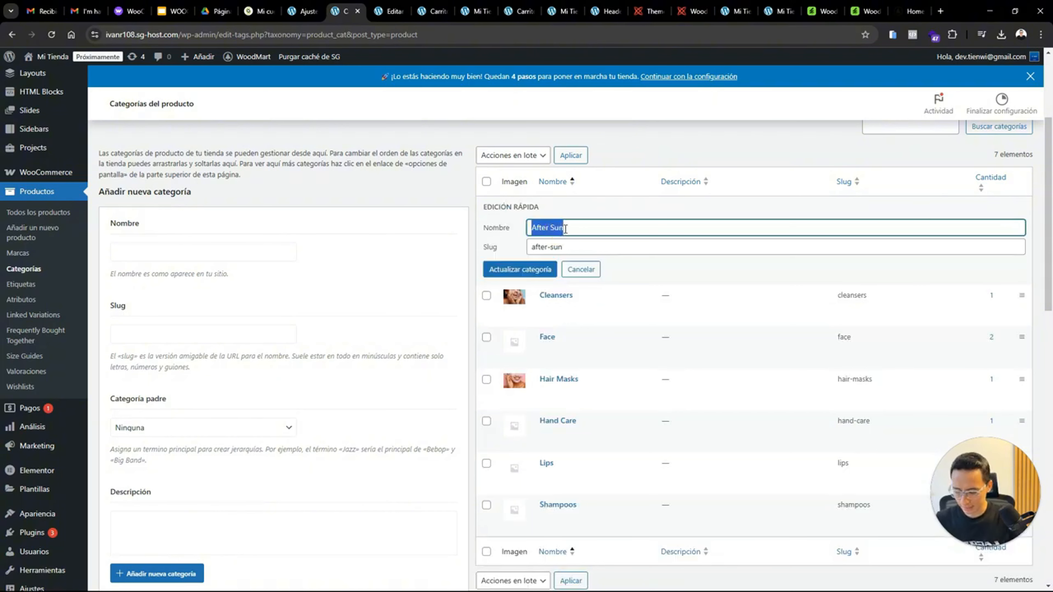
{"action": "type", "text": "Cabello"}
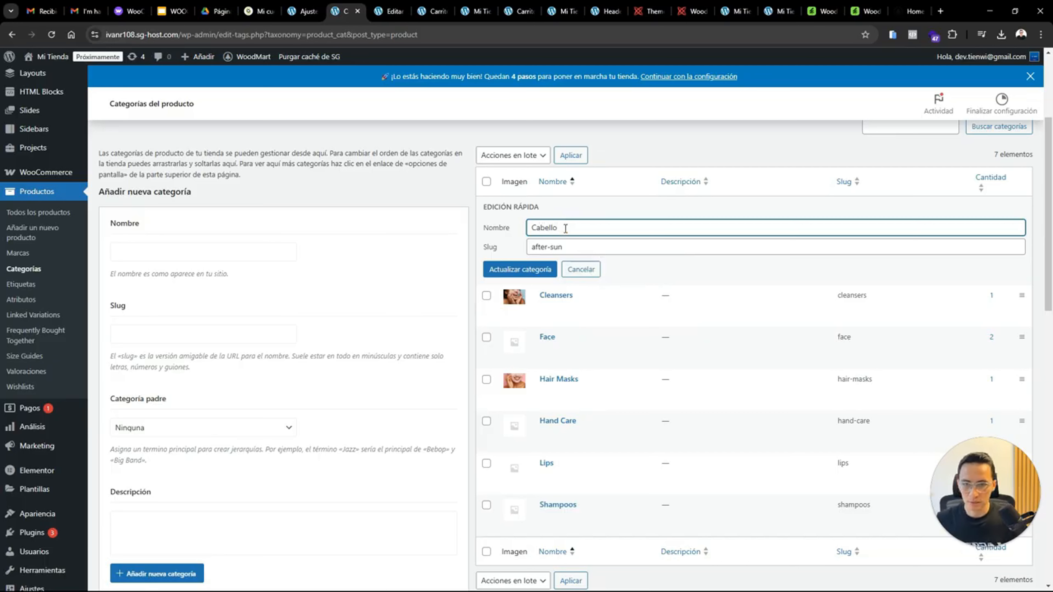
{"action": "double_click", "coordinate": [565, 228]}
{"action": "key", "text": "ctrl+c"}
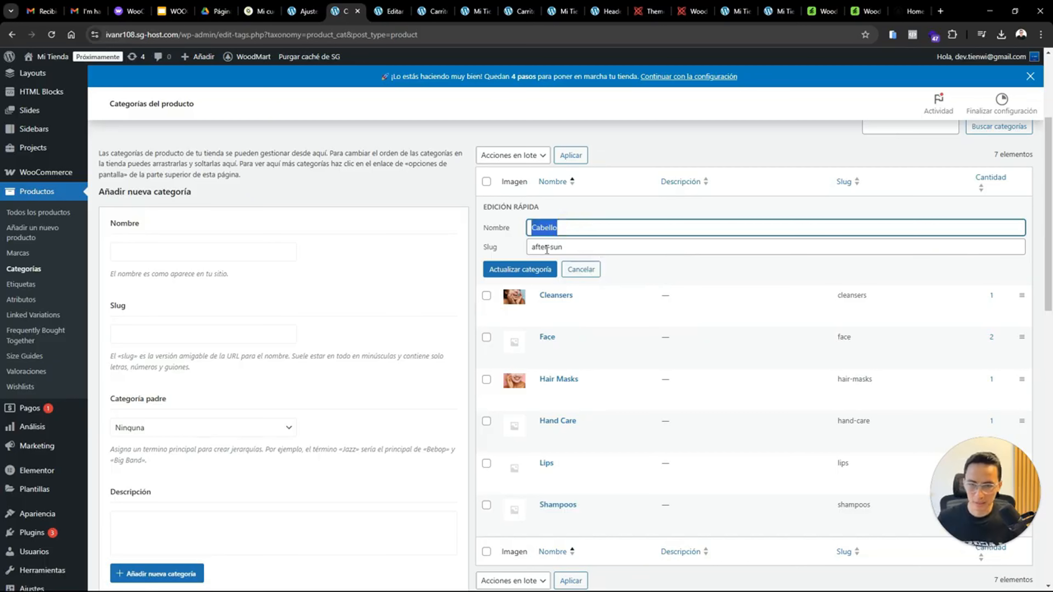
{"action": "triple_click", "coordinate": [547, 247]}
{"action": "key", "text": "ctrl+v"}
{"action": "left_click", "coordinate": [546, 275]}
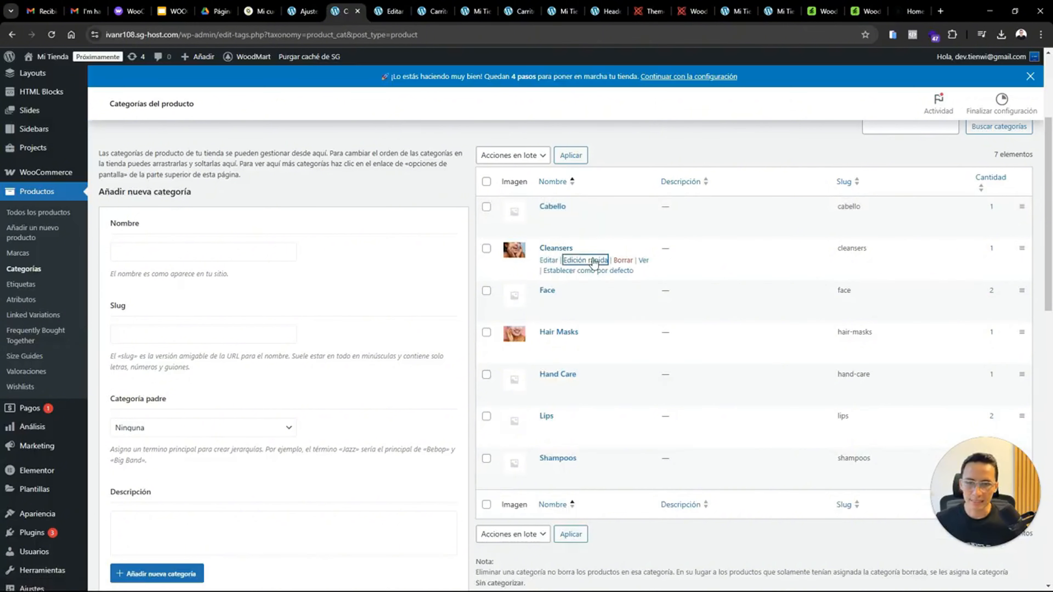
Rename the Cleansers category as Cuidado Facial, set its slug to Cuidado Facial as well, and update it
{"action": "left_click", "coordinate": [594, 260]}
{"action": "double_click", "coordinate": [564, 269]}
{"action": "type", "text": "Cy"}
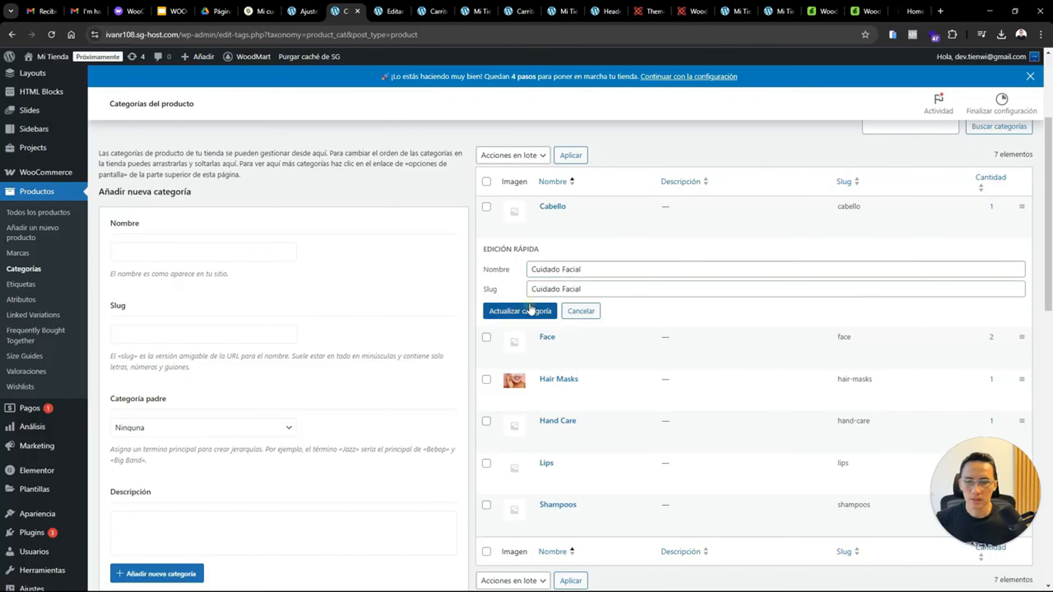
{"action": "left_click", "coordinate": [531, 310]}
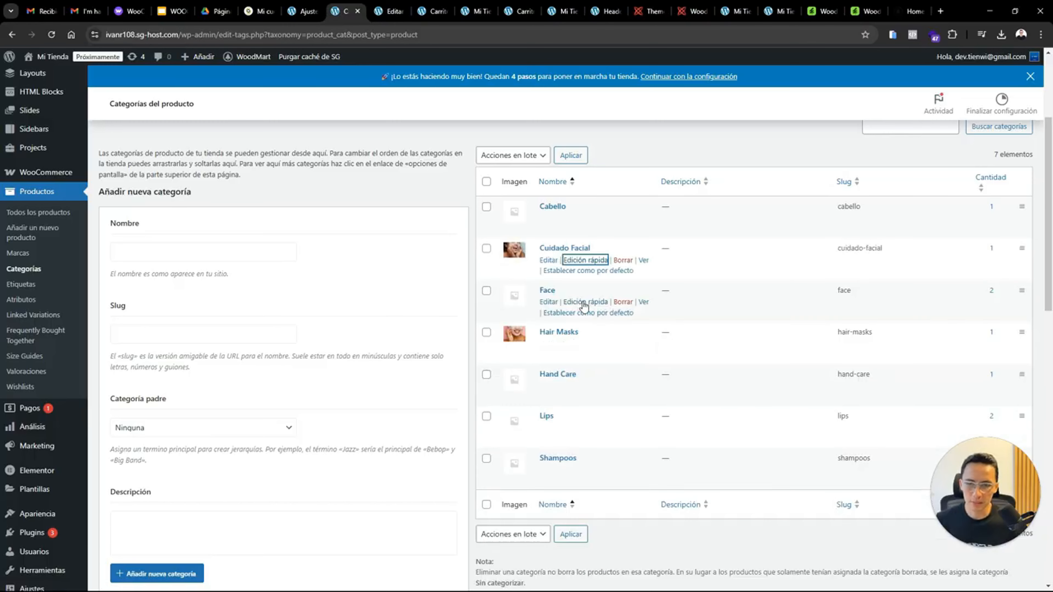
Rename the Face category as Maquillaje, set its slug to the same word, and update it
{"action": "left_click", "coordinate": [585, 303]}
{"action": "double_click", "coordinate": [542, 311]}
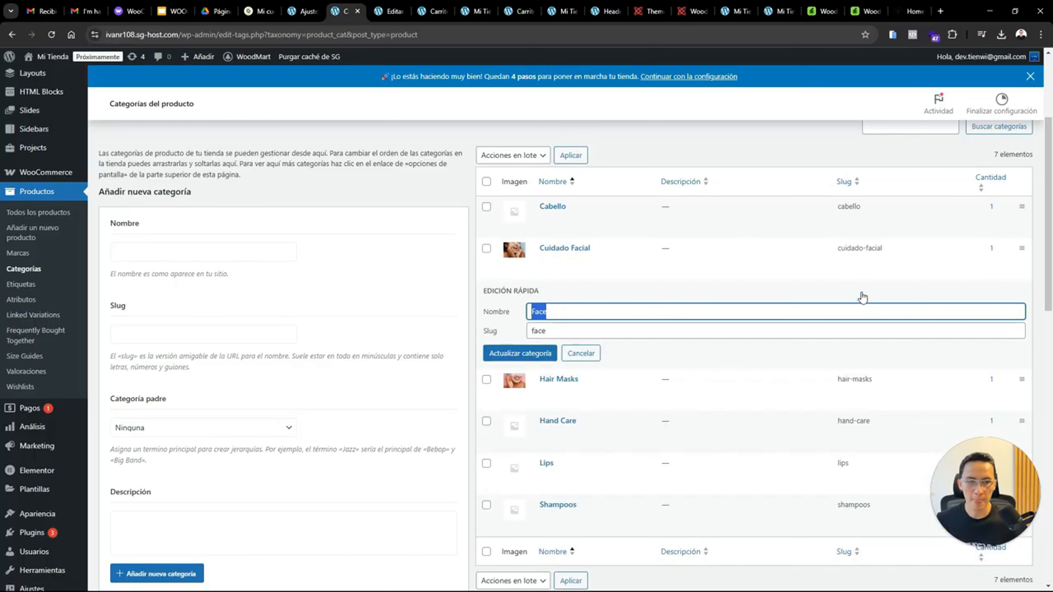
{"action": "type", "text": "Maquillaj"}
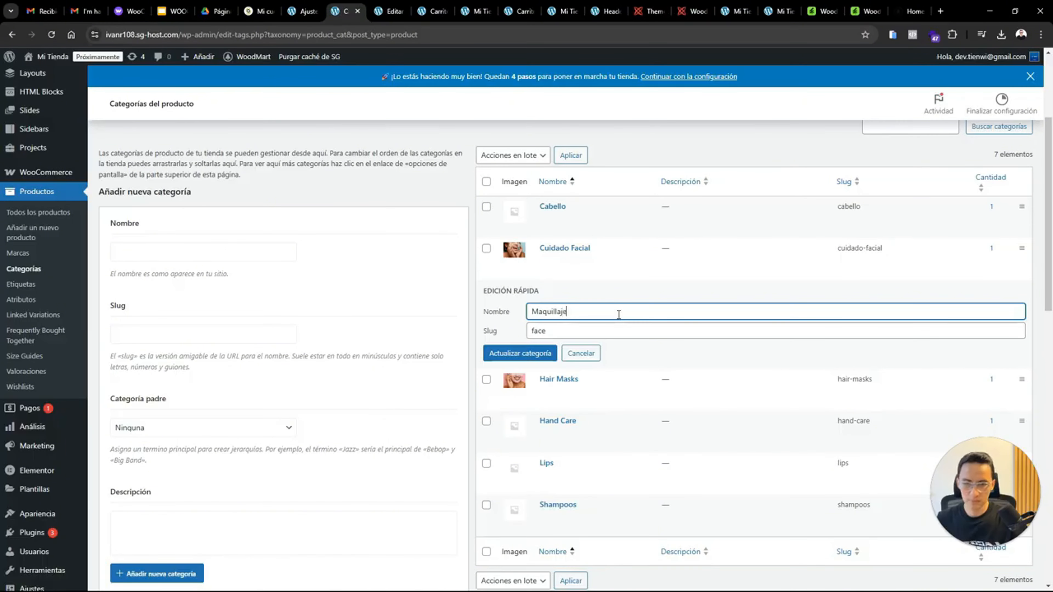
{"action": "double_click", "coordinate": [618, 314]}
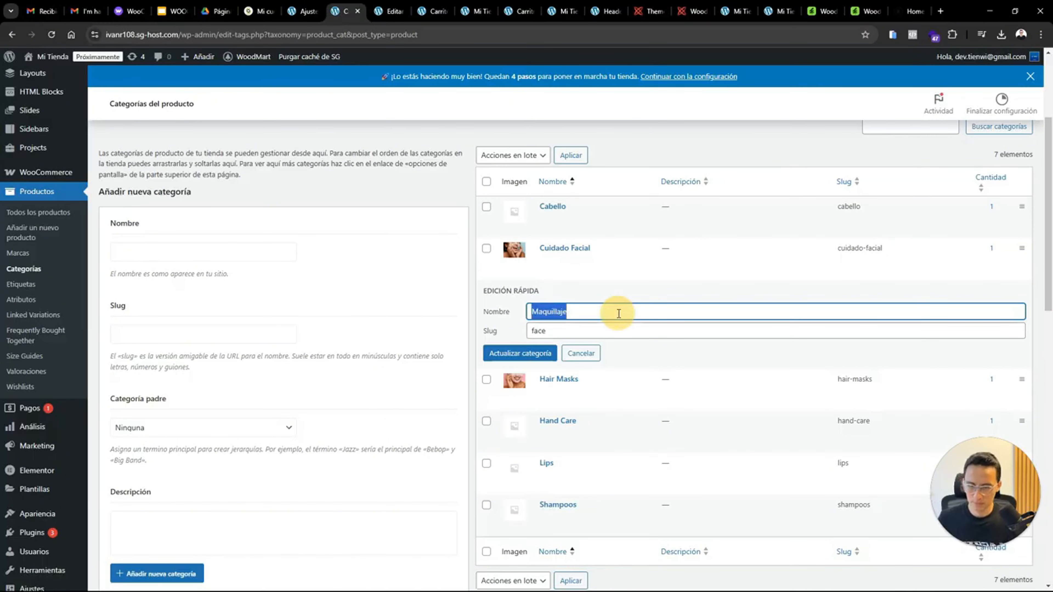
{"action": "left_click", "coordinate": [572, 335]}
{"action": "key", "text": "ctrl+v"}
{"action": "left_click", "coordinate": [535, 353]}
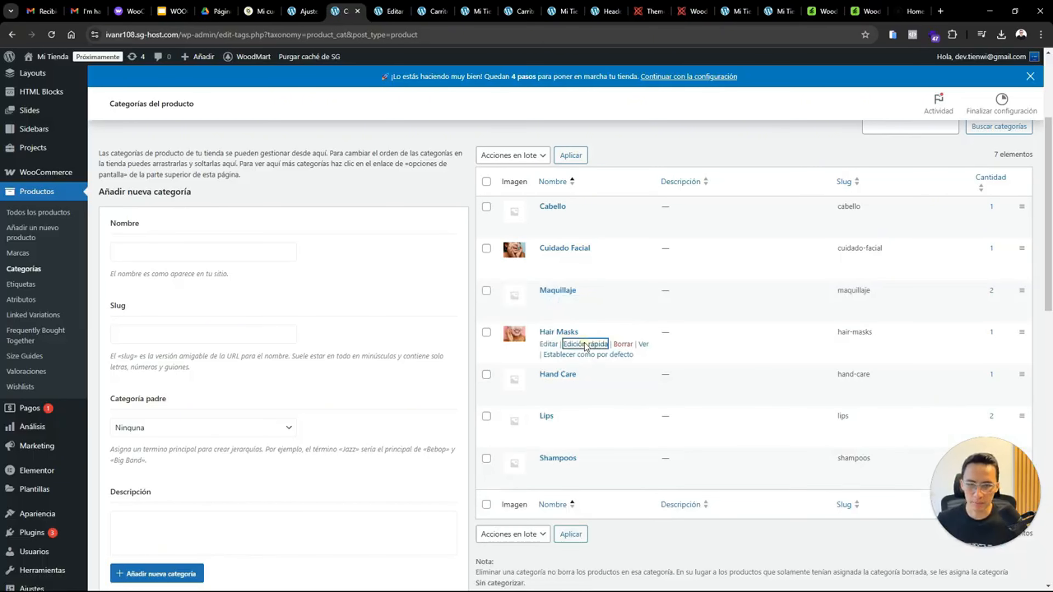
Rename the Hair Masks category as Cuidado corporal with the matching slug cuidado-corporal
{"action": "left_click", "coordinate": [586, 344]}
{"action": "triple_click", "coordinate": [566, 358]}
{"action": "type", "text": "Cu"}
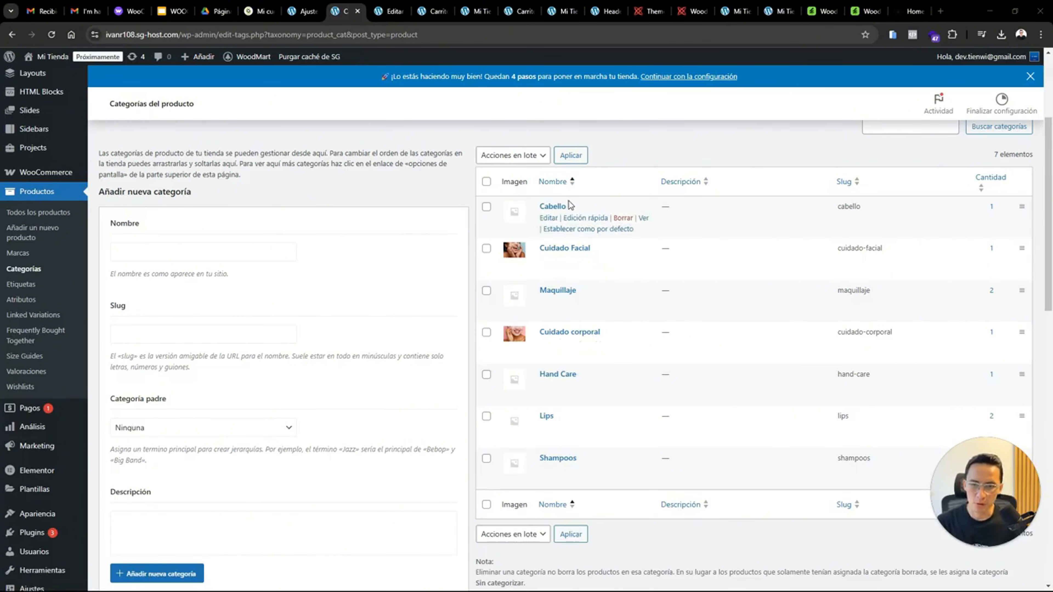
Delete the Hand Care, Lips and Shampoos categories in one bulk action
{"action": "left_click", "coordinate": [487, 375]}
{"action": "left_click", "coordinate": [486, 416]}
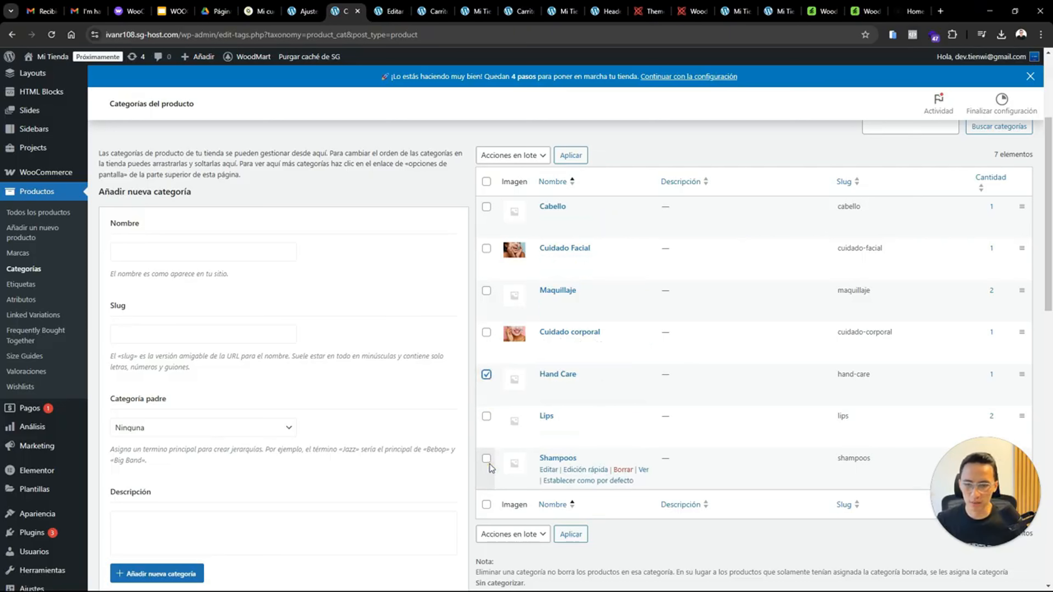
{"action": "left_click", "coordinate": [486, 458]}
{"action": "left_click", "coordinate": [513, 155]}
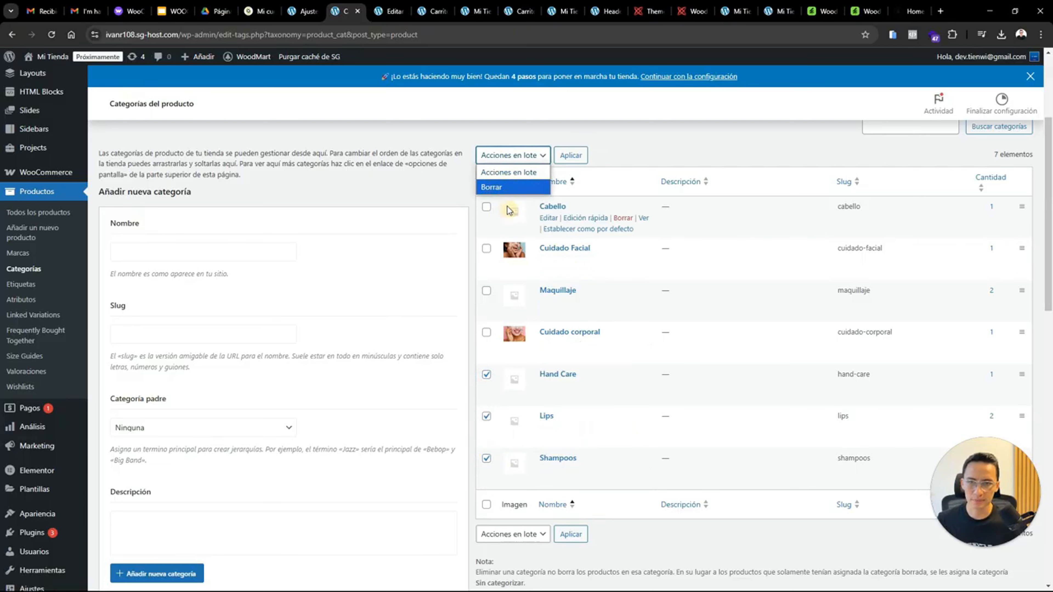
{"action": "left_click", "coordinate": [494, 186]}
{"action": "left_click", "coordinate": [570, 155]}
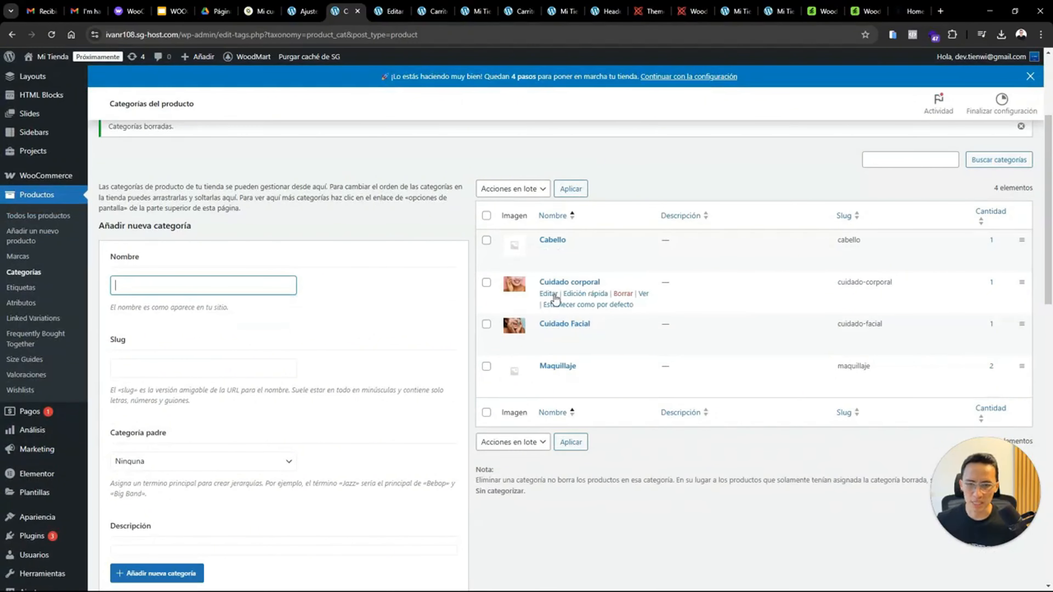
Check the thumbnail and image settings of the Cuidado corporal category, and return to the product category list
{"action": "left_click", "coordinate": [548, 293]}
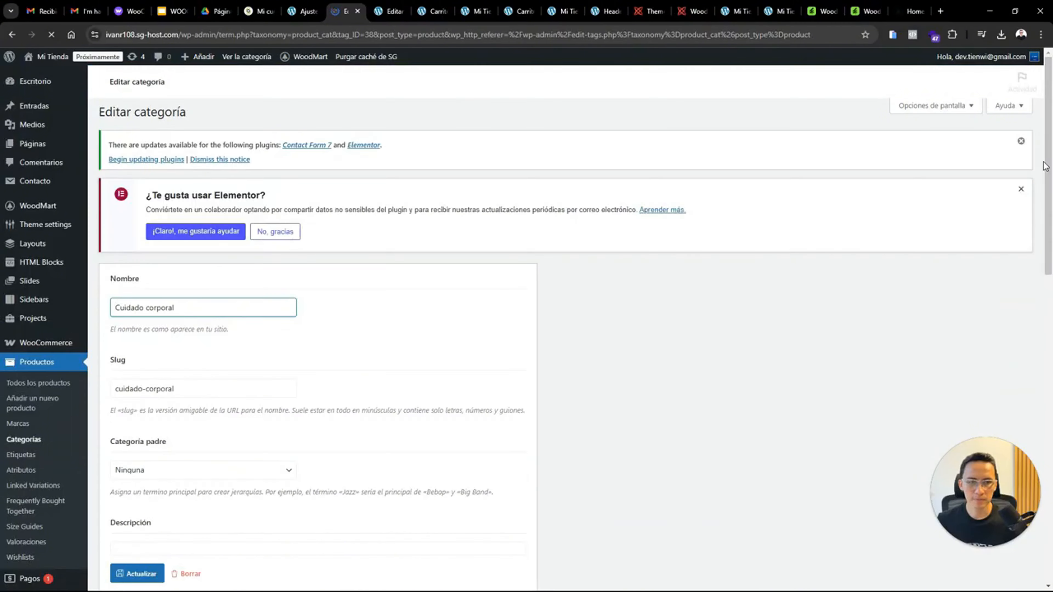
{"action": "left_click_drag", "start_coordinate": [1049, 165], "coordinate": [1050, 357]}
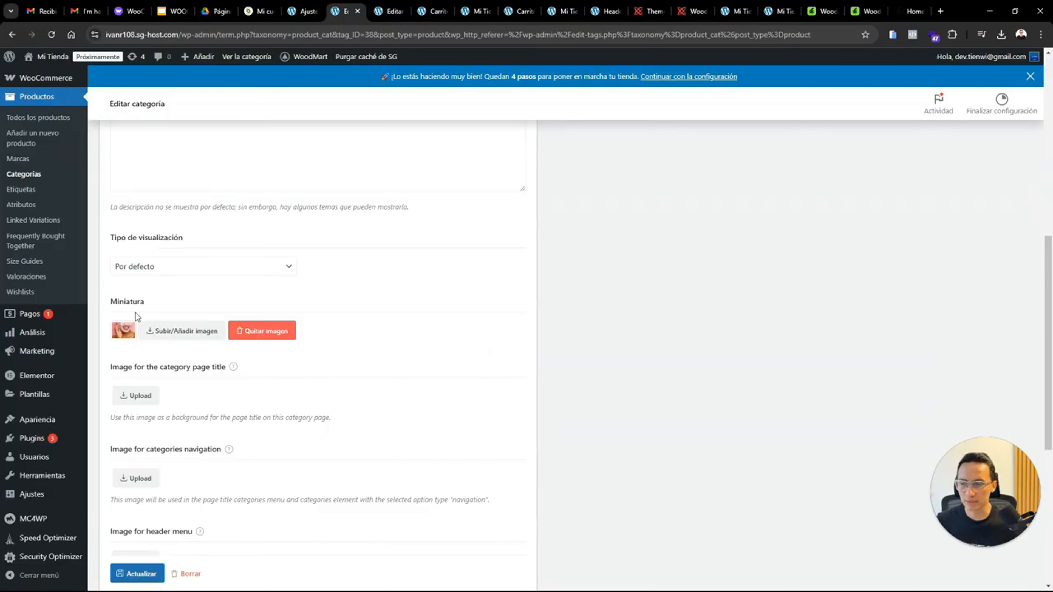
{"action": "scroll", "coordinate": [539, 311], "scroll_direction": "up", "scroll_amount": 2}
{"action": "left_click", "coordinate": [24, 264]}
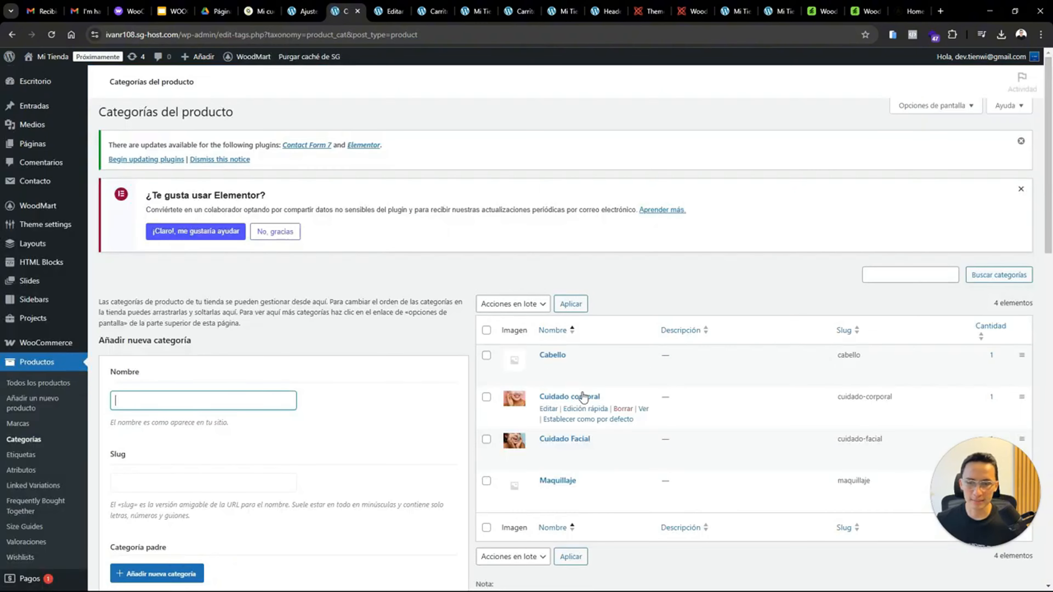
{"action": "left_click_drag", "start_coordinate": [1051, 251], "coordinate": [1051, 271]}
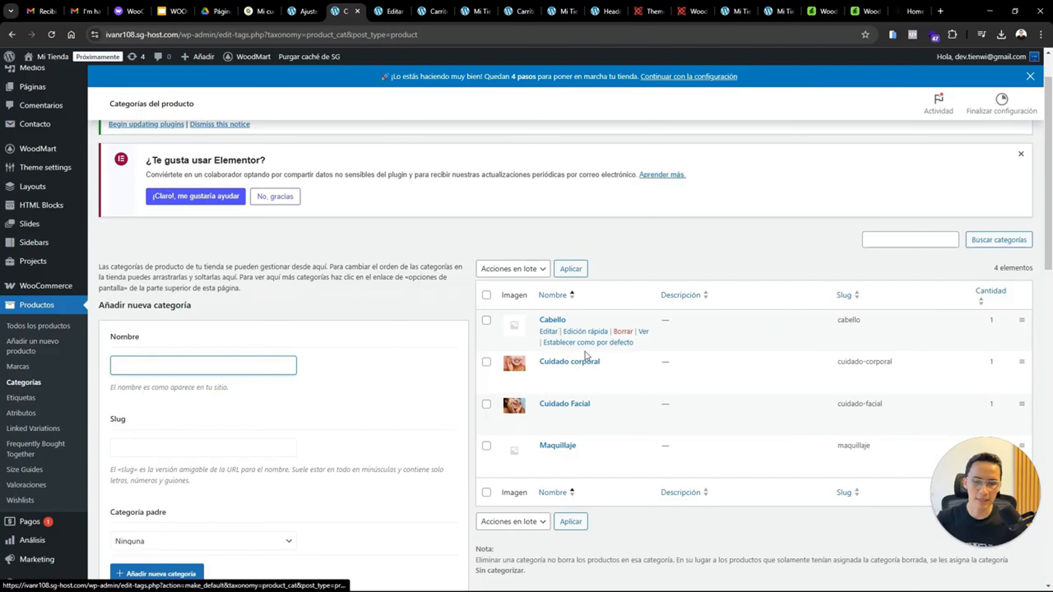
{"action": "scroll", "coordinate": [696, 273], "scroll_direction": "down", "scroll_amount": 2}
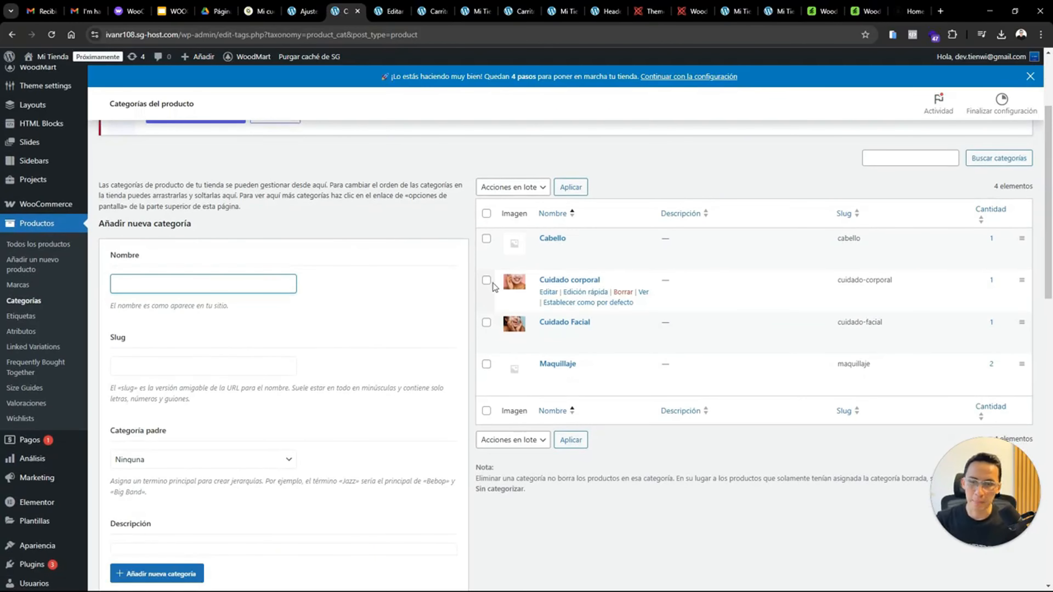
{"action": "left_click", "coordinate": [390, 10]}
{"action": "left_click", "coordinate": [343, 11]}
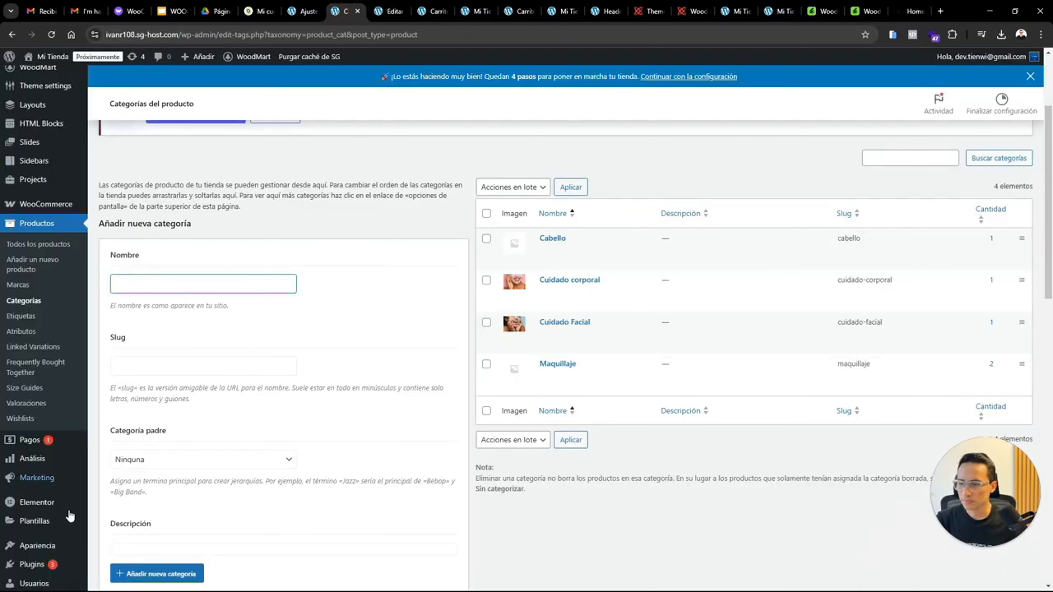
Open the WordPress menu editor and check the list of editable menus, keeping Category menu (Main Menu) chosen
{"action": "scroll", "coordinate": [70, 515], "scroll_direction": "up", "scroll_amount": 1}
{"action": "left_click_drag", "start_coordinate": [1050, 211], "coordinate": [1050, 323]}
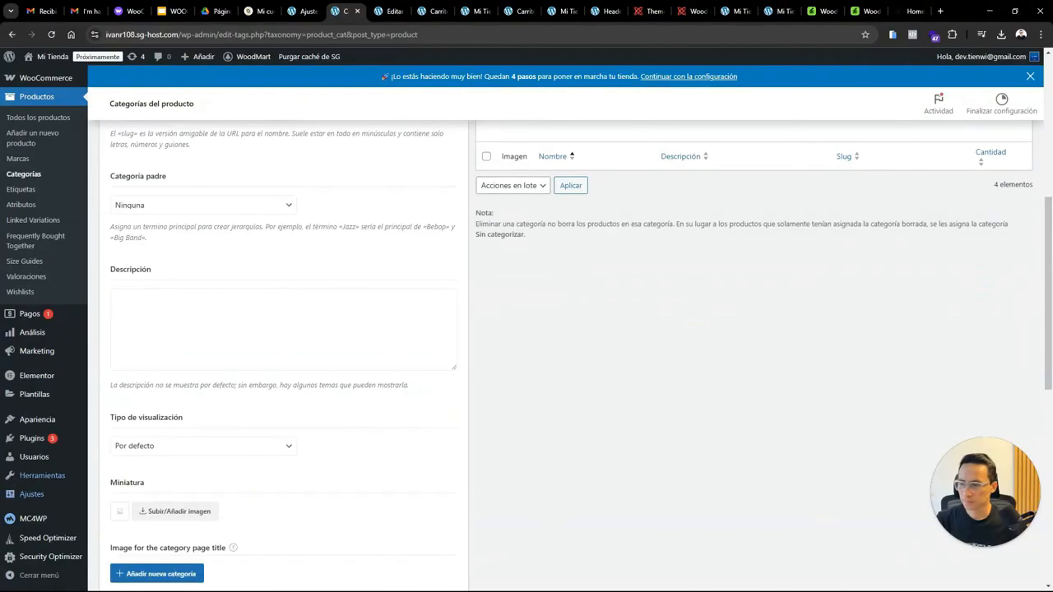
{"action": "mouse_move", "coordinate": [27, 428]}
{"action": "left_click", "coordinate": [109, 482]}
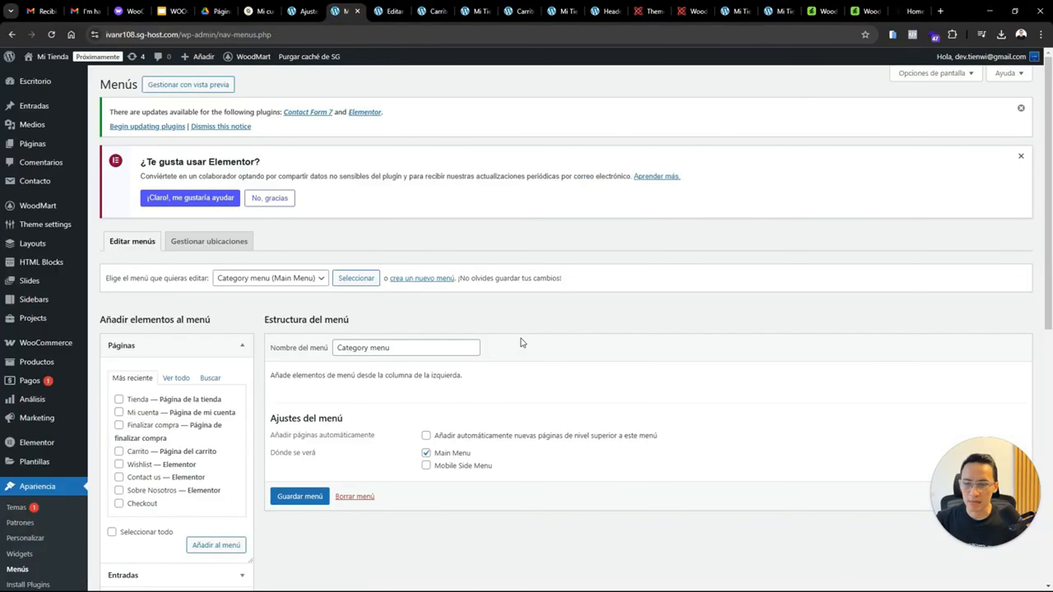
{"action": "left_click_drag", "start_coordinate": [1049, 241], "coordinate": [1048, 275]}
{"action": "left_click", "coordinate": [315, 207]}
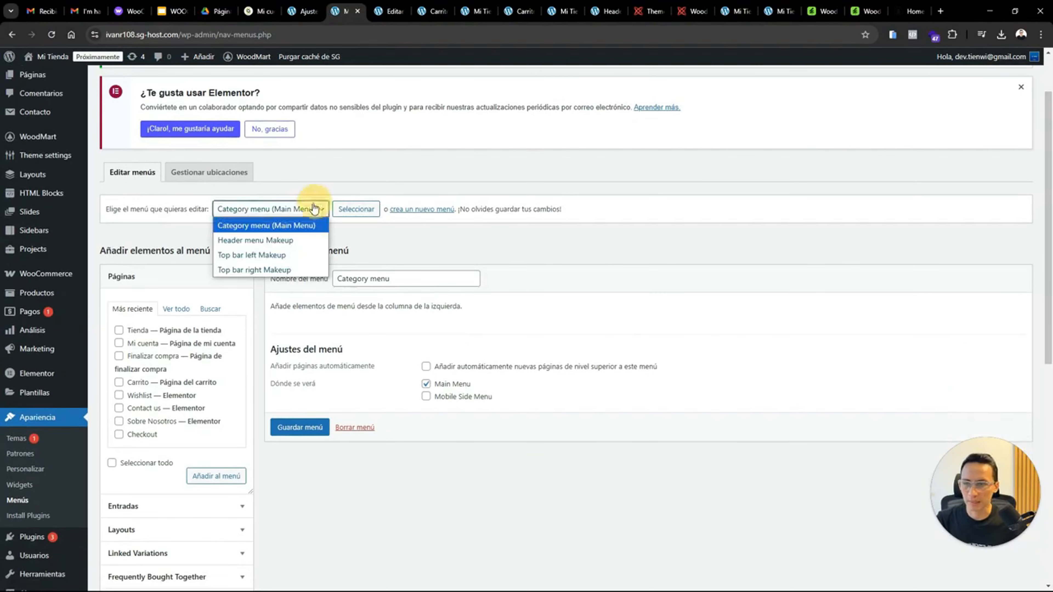
{"action": "left_click", "coordinate": [382, 234]}
Change the name of the Category menu to Menu Categorias
{"action": "triple_click", "coordinate": [380, 274]}
{"action": "type", "text": "M"}
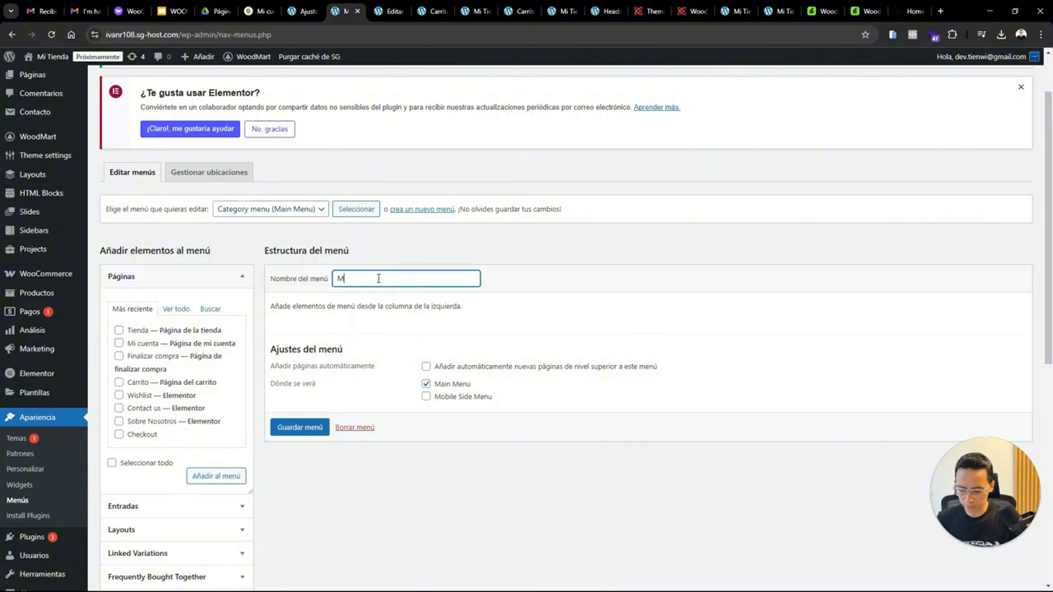
{"action": "type", "text": "enu Cat"}
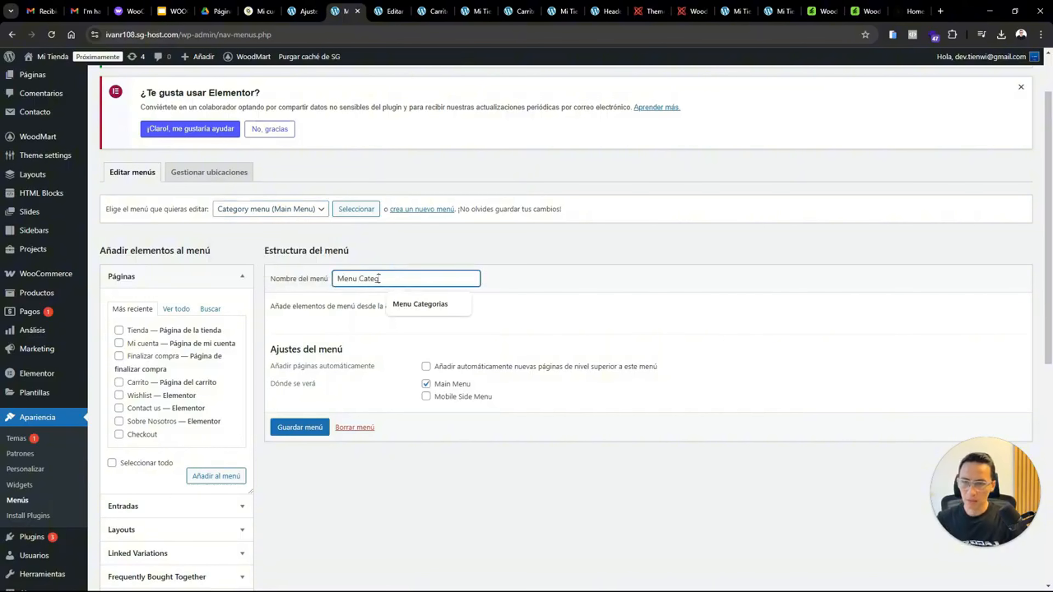
{"action": "type", "text": "eg"}
{"action": "left_click", "coordinate": [420, 305]}
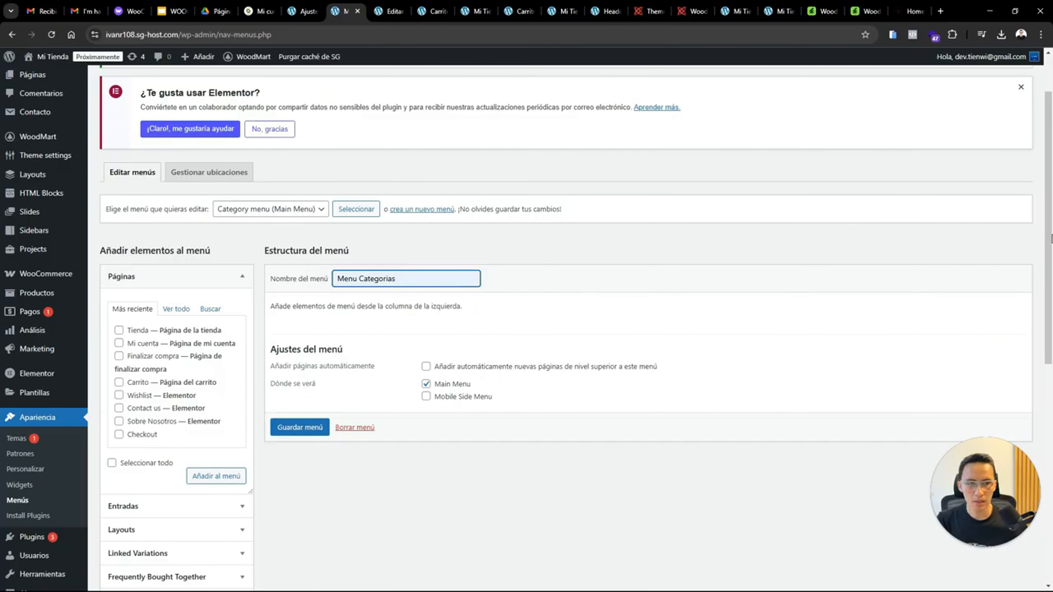
Add the product categories Maquillaje, Cuidado Facial, Cabello and Cuidado corporal to the menu
{"action": "left_click_drag", "start_coordinate": [1051, 239], "coordinate": [1048, 388]}
{"action": "scroll", "coordinate": [173, 331], "scroll_direction": "down", "scroll_amount": 2}
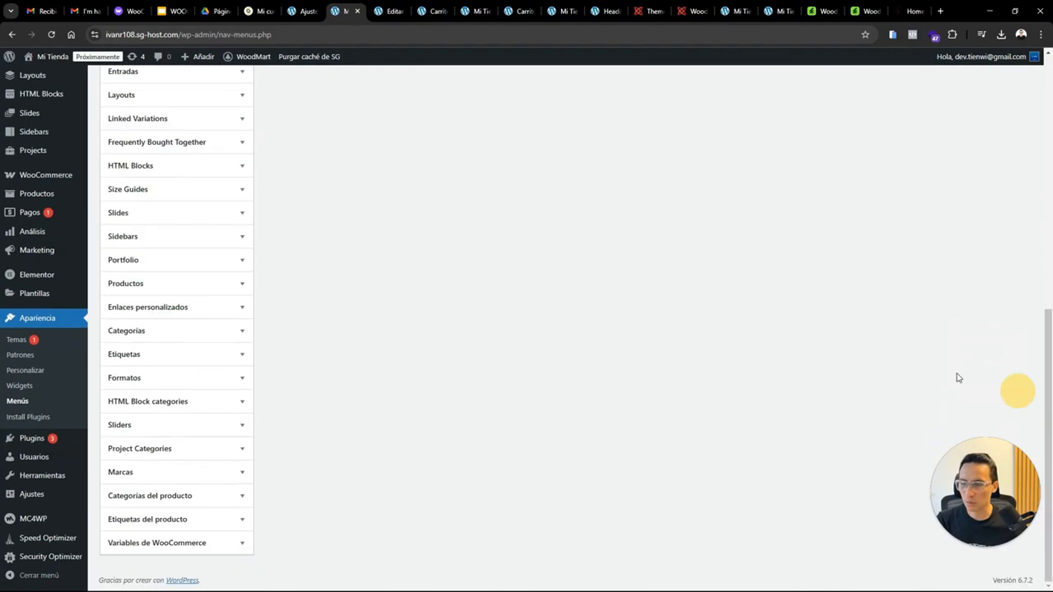
{"action": "left_click", "coordinate": [202, 496]}
{"action": "left_click_drag", "start_coordinate": [1048, 314], "coordinate": [1047, 376]}
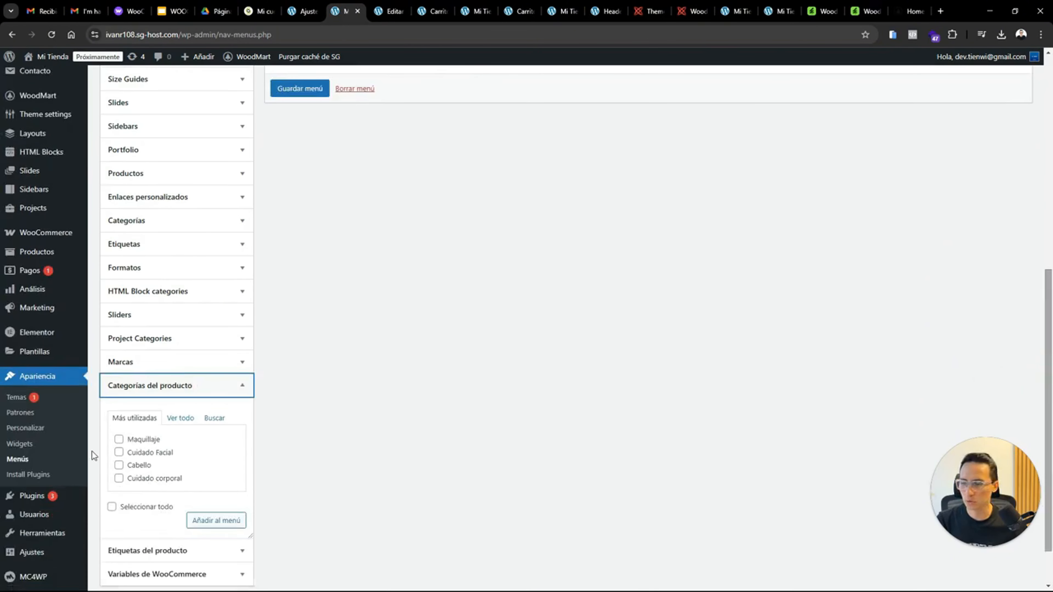
{"action": "left_click", "coordinate": [112, 507]}
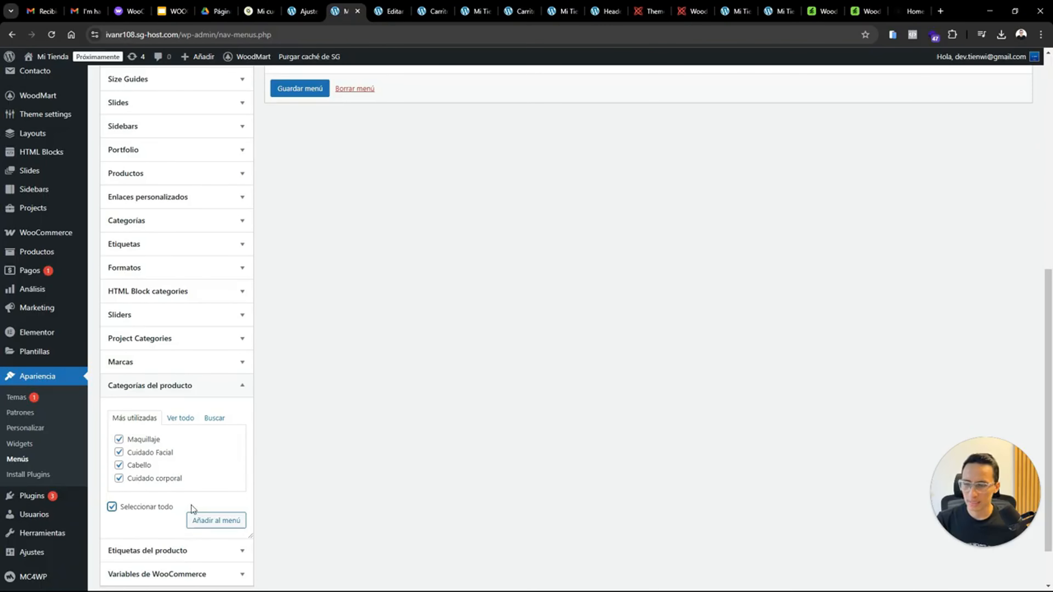
{"action": "left_click", "coordinate": [218, 521]}
Reorder the menu items so Cuidado corporal comes first and Cuidado Facial second, ahead of Maquillaje and Cabello
{"action": "left_click_drag", "start_coordinate": [1047, 419], "coordinate": [1044, 282]}
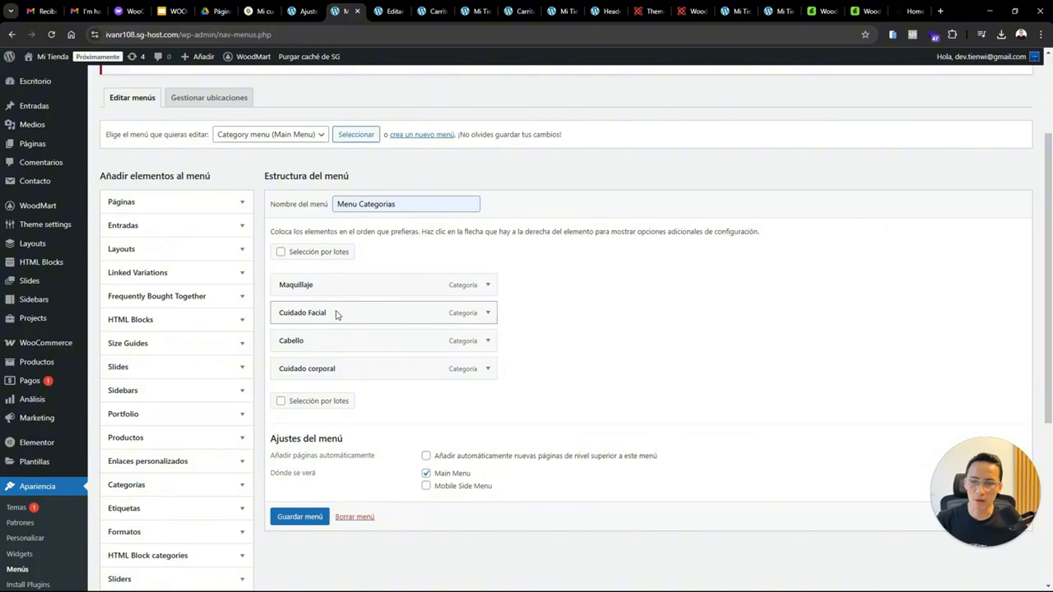
{"action": "left_click_drag", "start_coordinate": [332, 374], "coordinate": [332, 284]}
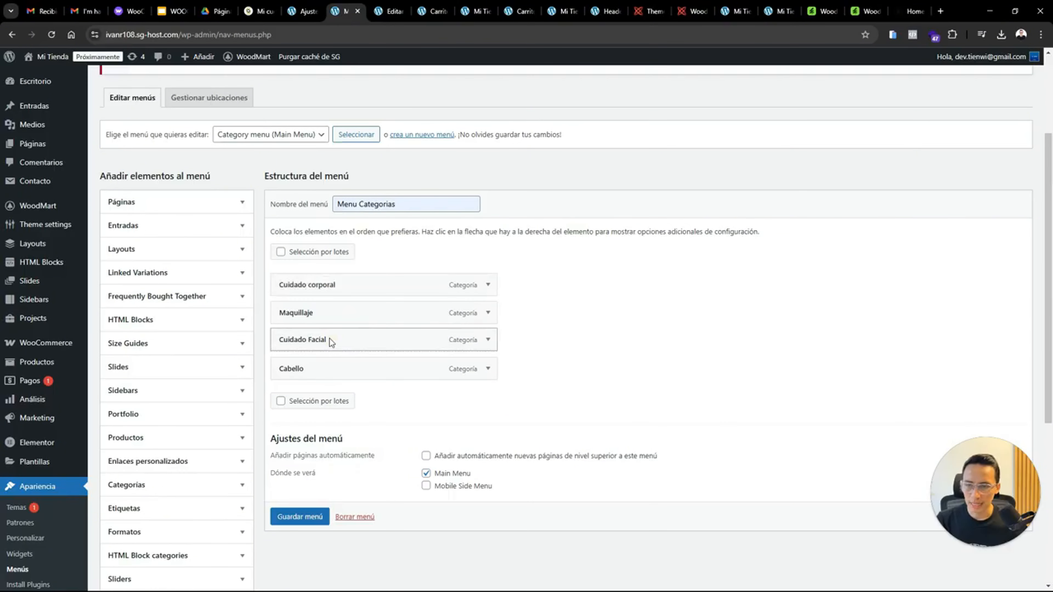
{"action": "left_click_drag", "start_coordinate": [330, 339], "coordinate": [329, 315]}
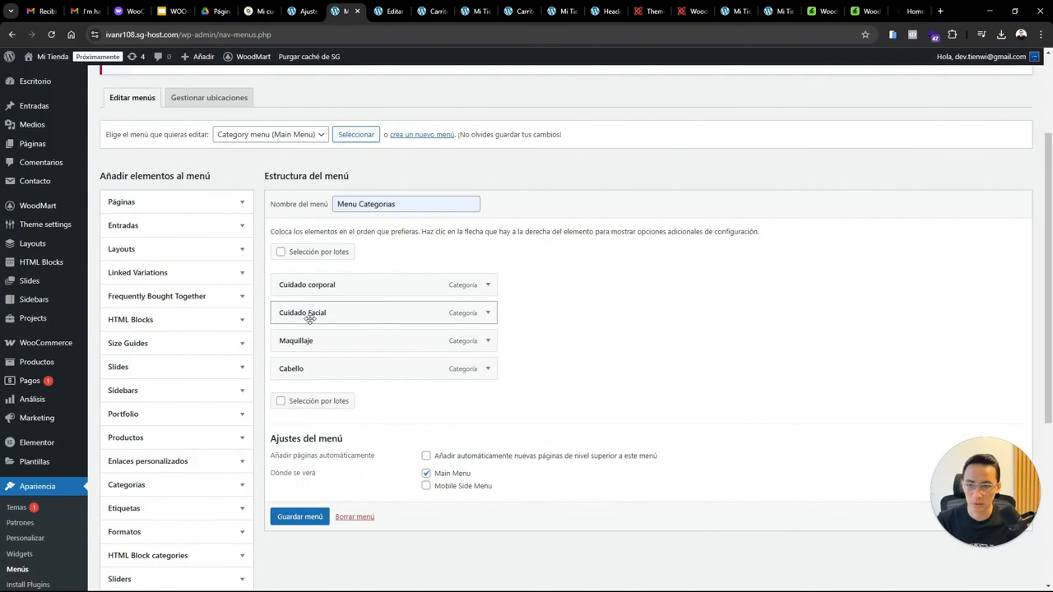
Make Cuidado Facial a subitem of Cuidado corporal, and return it to the top level of the menu
{"action": "mouse_move", "coordinate": [310, 316]}
{"action": "left_mouse_down"}
{"action": "mouse_move", "coordinate": [329, 308]}
{"action": "mouse_move", "coordinate": [324, 315]}
{"action": "left_mouse_up"}
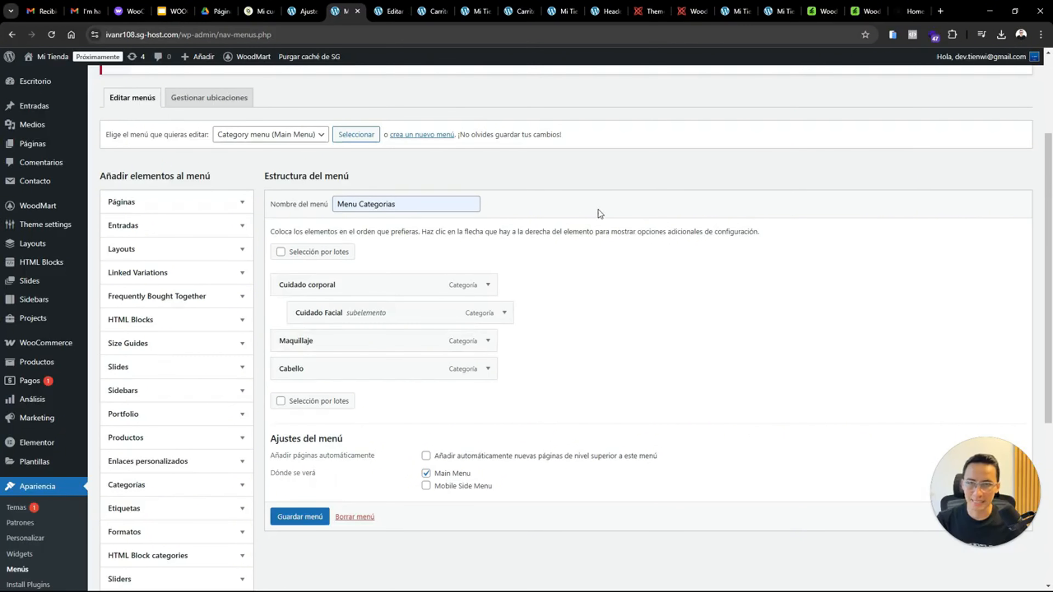
{"action": "left_click_drag", "start_coordinate": [342, 318], "coordinate": [318, 309]}
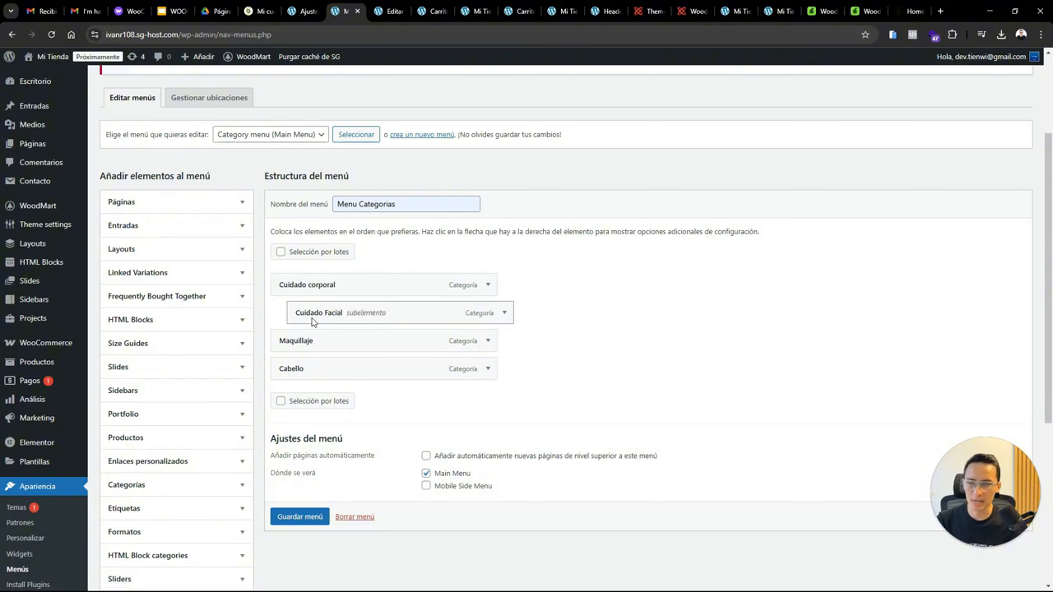
{"action": "left_click_drag", "start_coordinate": [317, 313], "coordinate": [302, 314]}
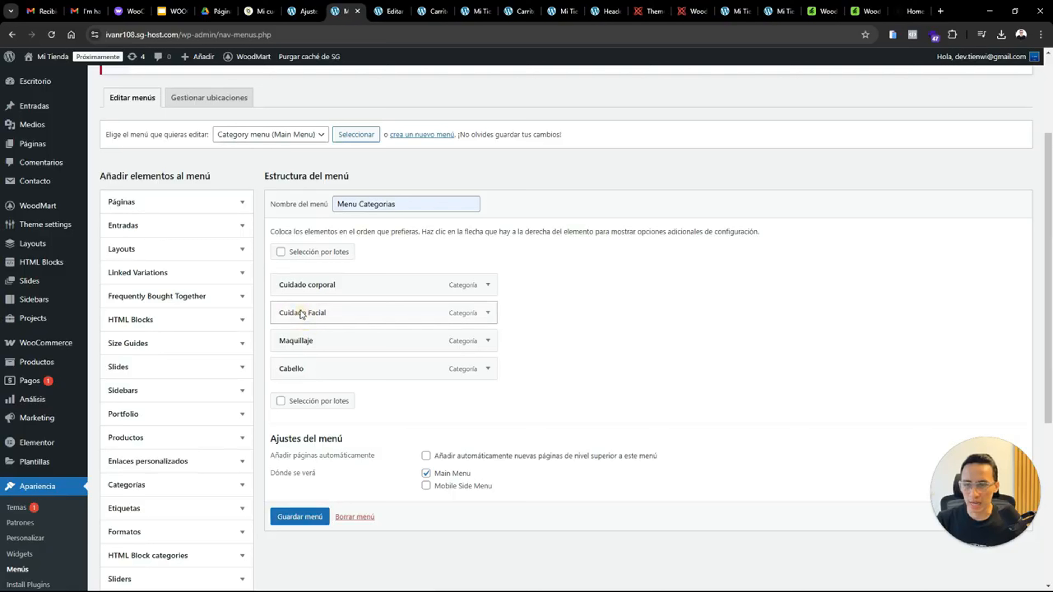
Save the Menu Categorias menu and check the category links at the top of the store's home page
{"action": "left_click", "coordinate": [311, 518]}
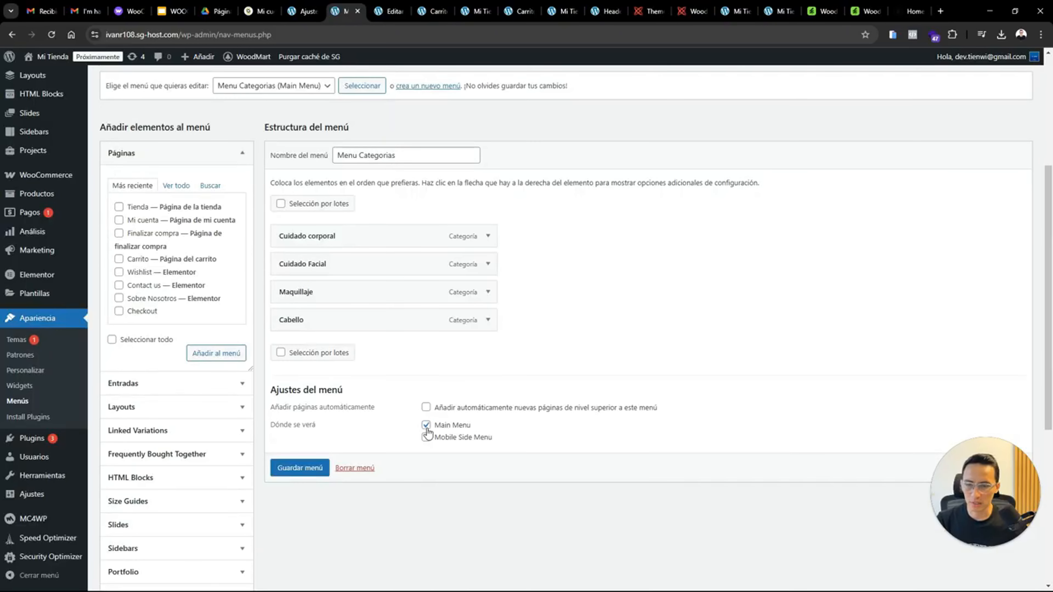
{"action": "left_click", "coordinate": [474, 13]}
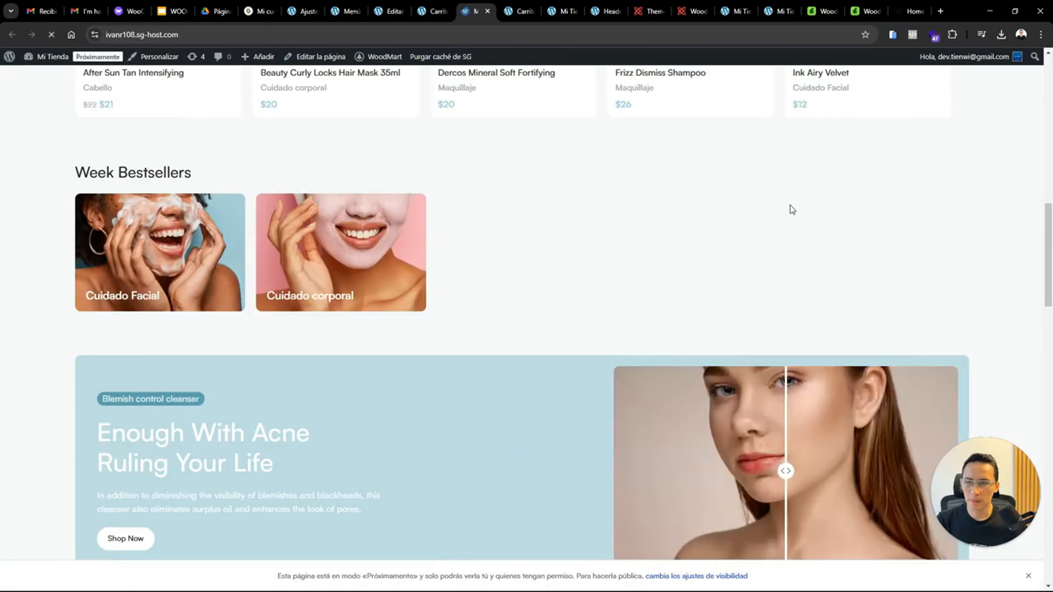
{"action": "left_click_drag", "start_coordinate": [1048, 290], "coordinate": [1043, 78]}
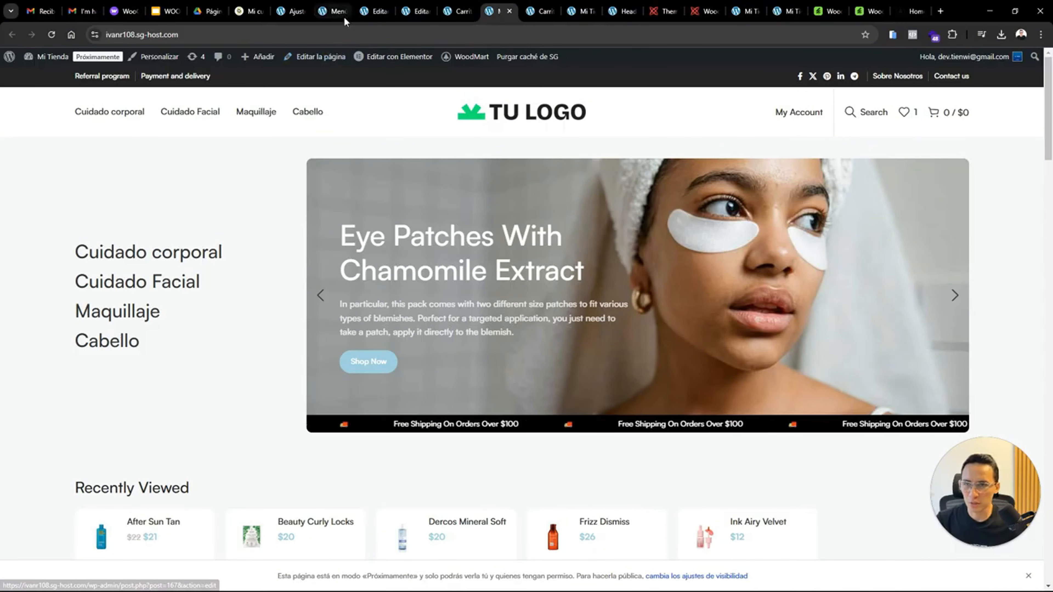
Go to the product categories list and open the Cuidado corporal category for editing
{"action": "left_click", "coordinate": [374, 11]}
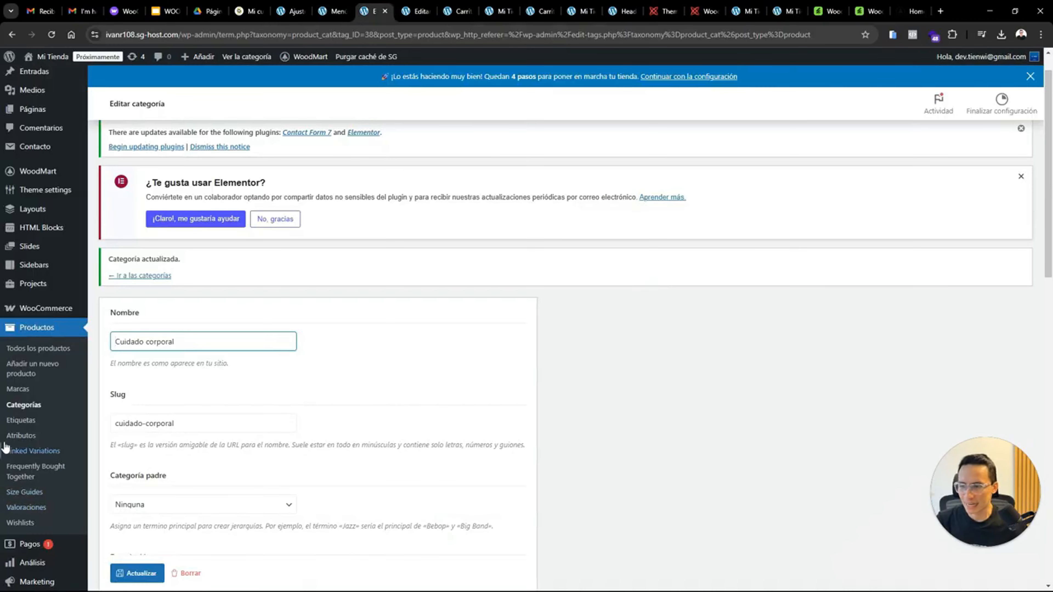
{"action": "left_click", "coordinate": [16, 405]}
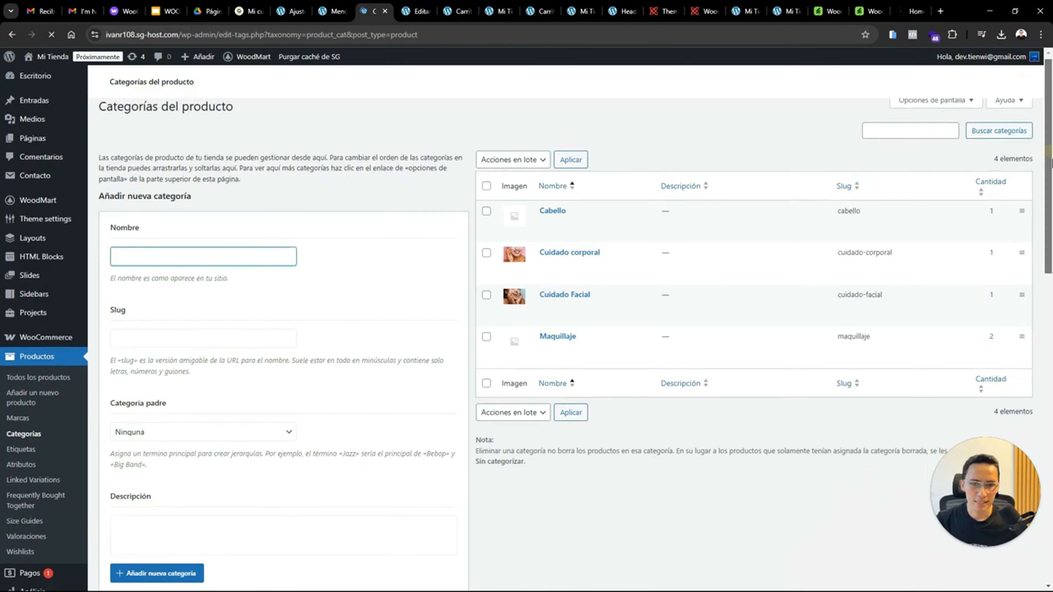
{"action": "scroll", "coordinate": [581, 324], "scroll_direction": "down", "scroll_amount": 1}
{"action": "mouse_move", "coordinate": [555, 358]}
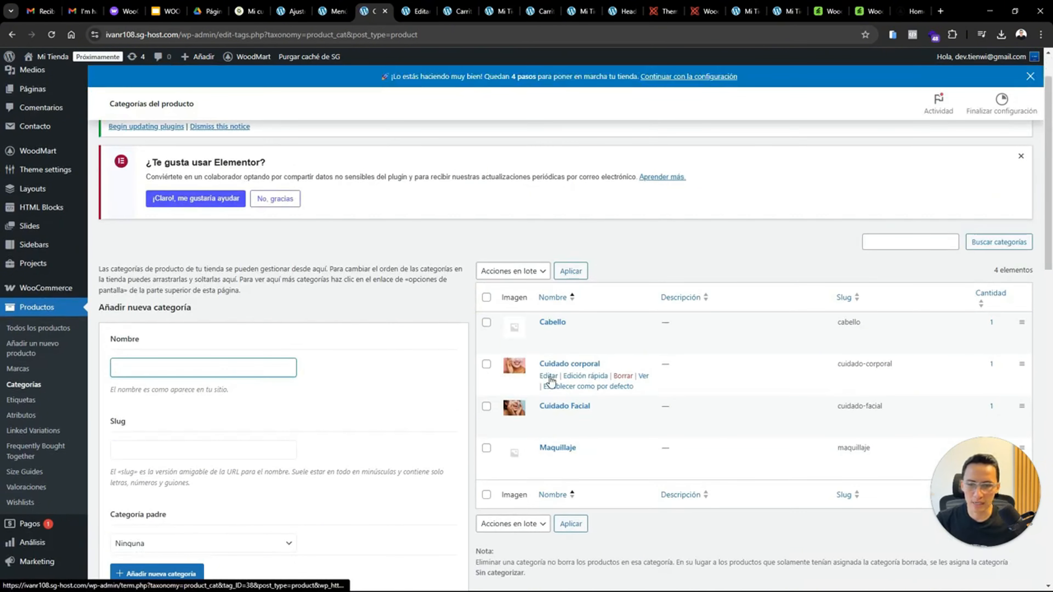
{"action": "left_click", "coordinate": [550, 377]}
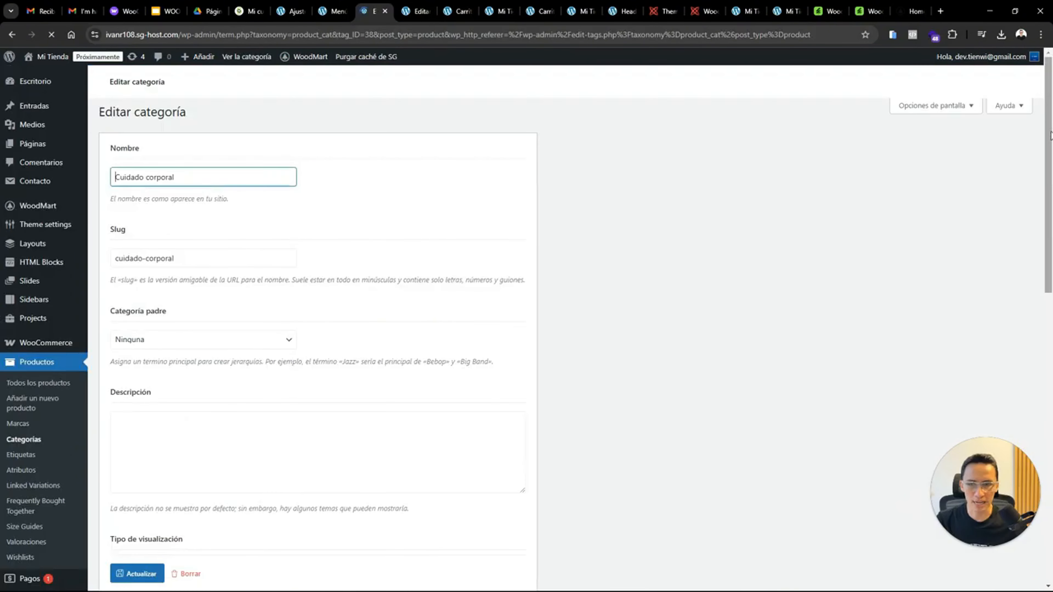
Assign a circular face photo from the media library as Cuidado corporal's image for the header menu
{"action": "left_click_drag", "start_coordinate": [1051, 135], "coordinate": [1048, 340]}
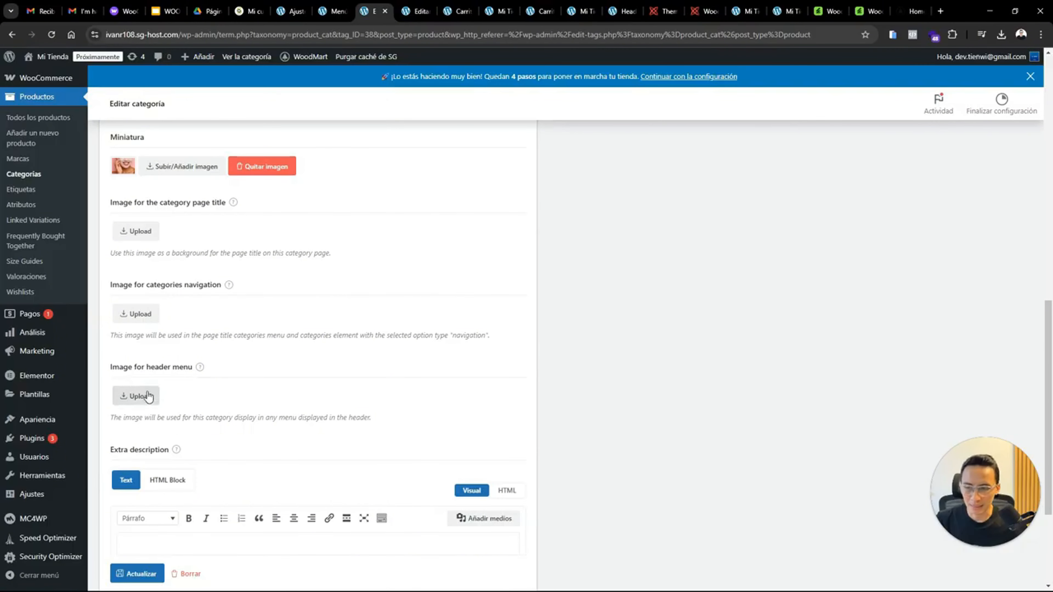
{"action": "left_click", "coordinate": [137, 398]}
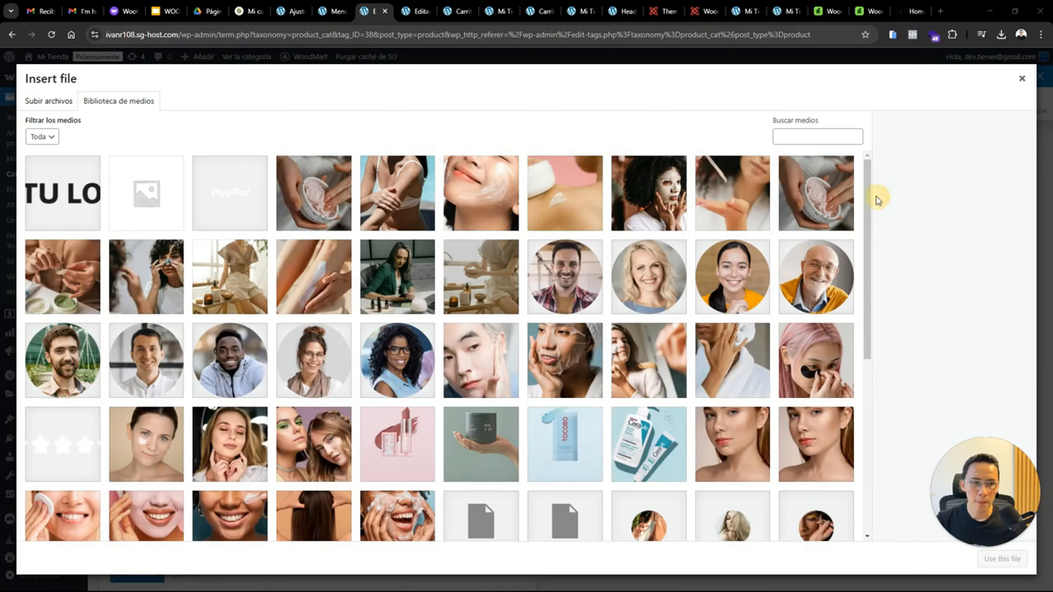
{"action": "left_click_drag", "start_coordinate": [873, 198], "coordinate": [871, 309]}
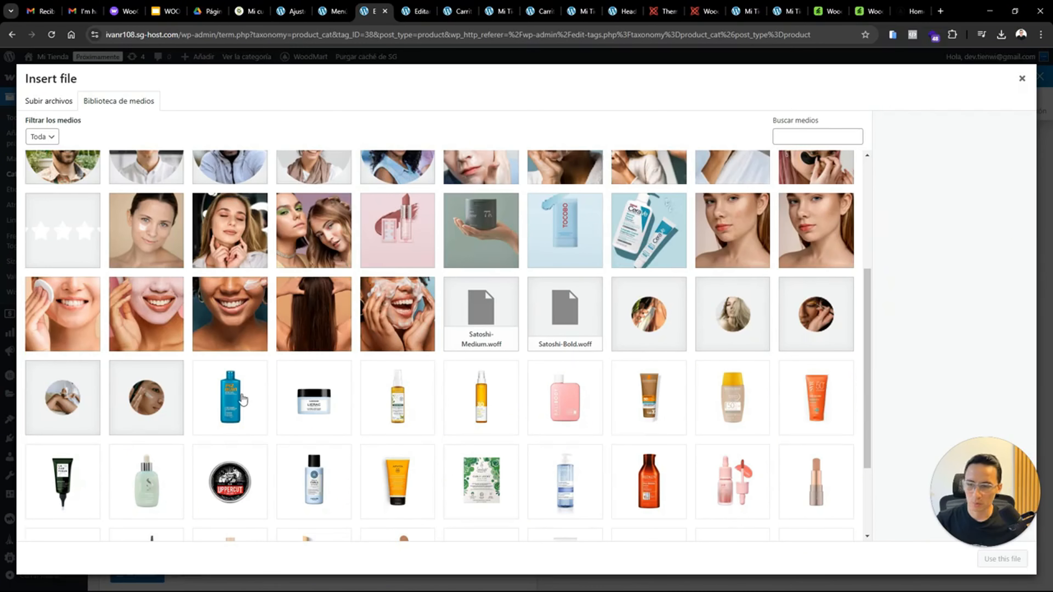
{"action": "left_click", "coordinate": [157, 414]}
{"action": "left_click", "coordinate": [1003, 559]}
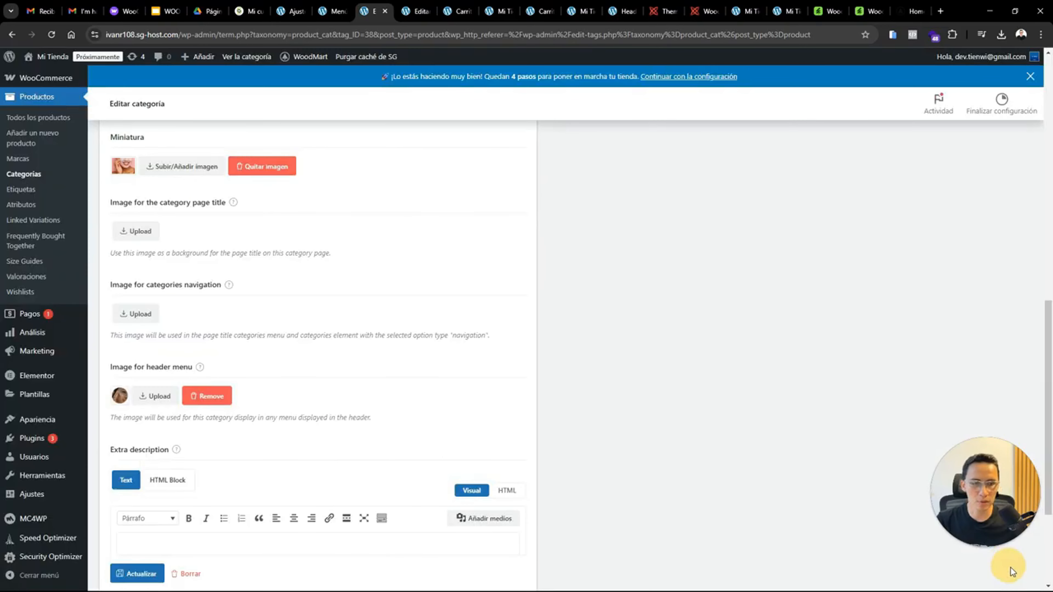
Update the Cuidado corporal category and reload the store's home page to check its menu image
{"action": "left_click", "coordinate": [146, 572]}
{"action": "left_click", "coordinate": [496, 11]}
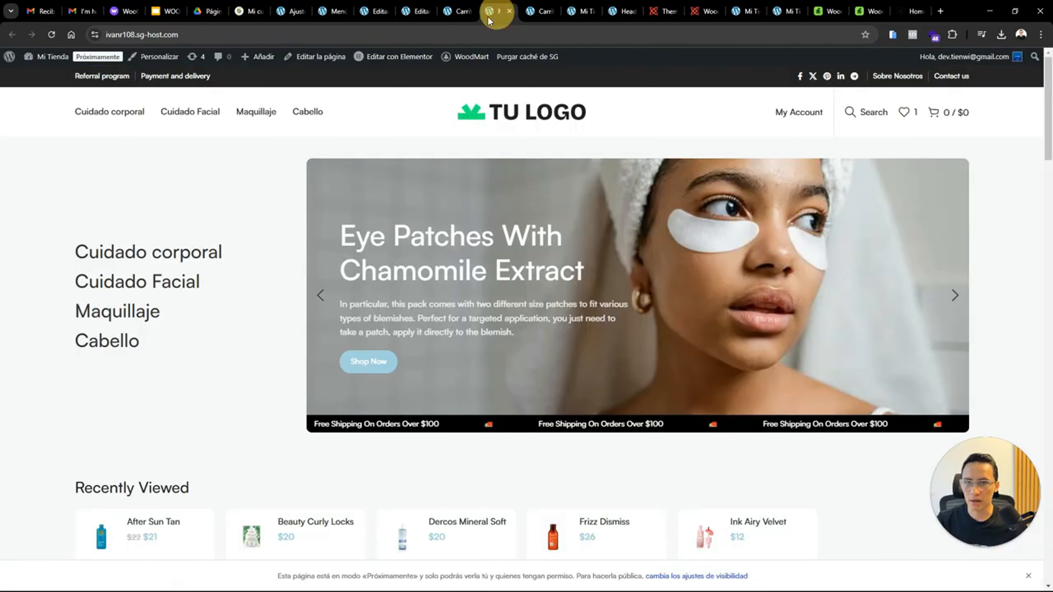
{"action": "left_click", "coordinate": [51, 35]}
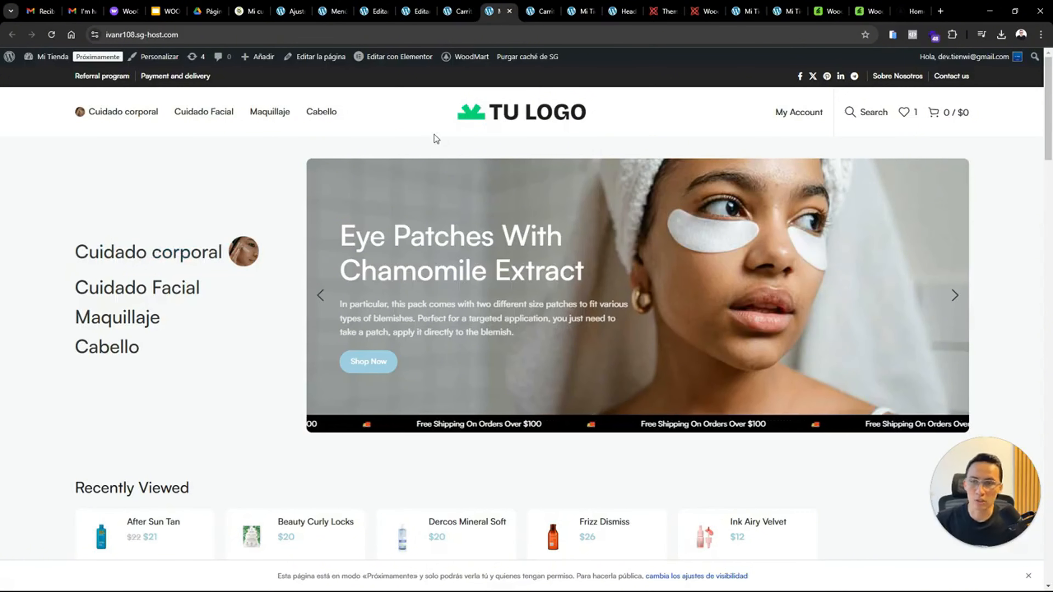
Return to the Inicio page in Elementor and delete the Mega Menu widget beside the slider
{"action": "left_click", "coordinate": [410, 12]}
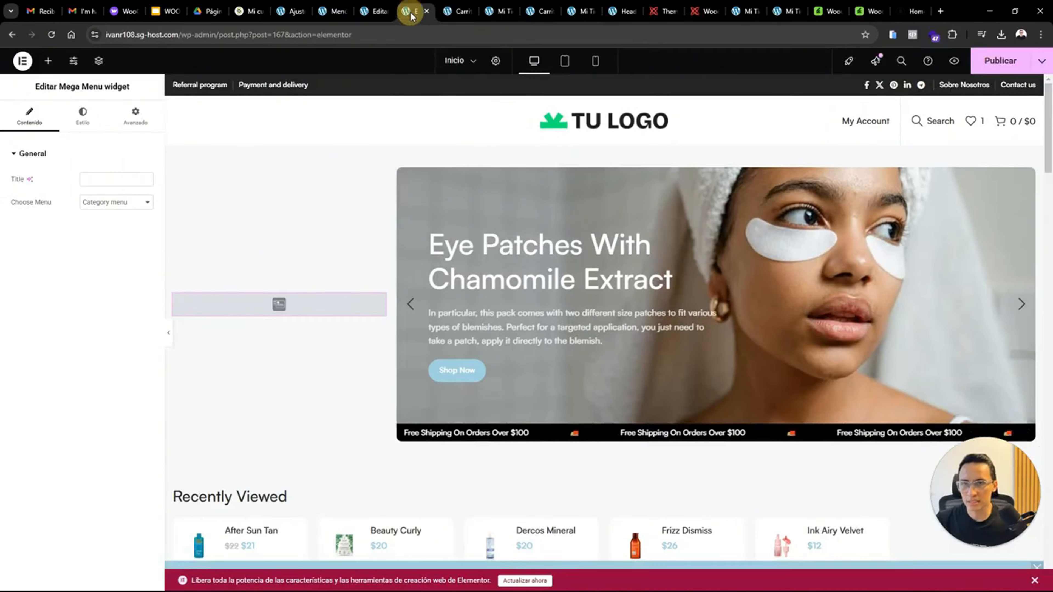
{"action": "mouse_move", "coordinate": [1049, 150]}
{"action": "left_mouse_down"}
{"action": "mouse_move", "coordinate": [1050, 430]}
{"action": "mouse_move", "coordinate": [1049, 133]}
{"action": "left_mouse_up"}
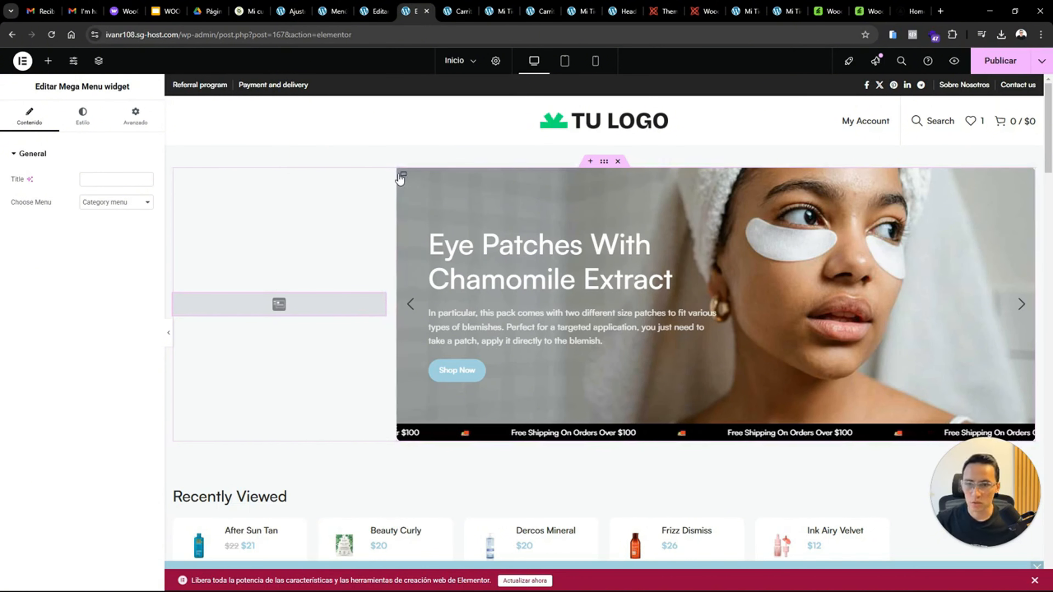
{"action": "right_click", "coordinate": [309, 300]}
{"action": "left_click", "coordinate": [334, 547]}
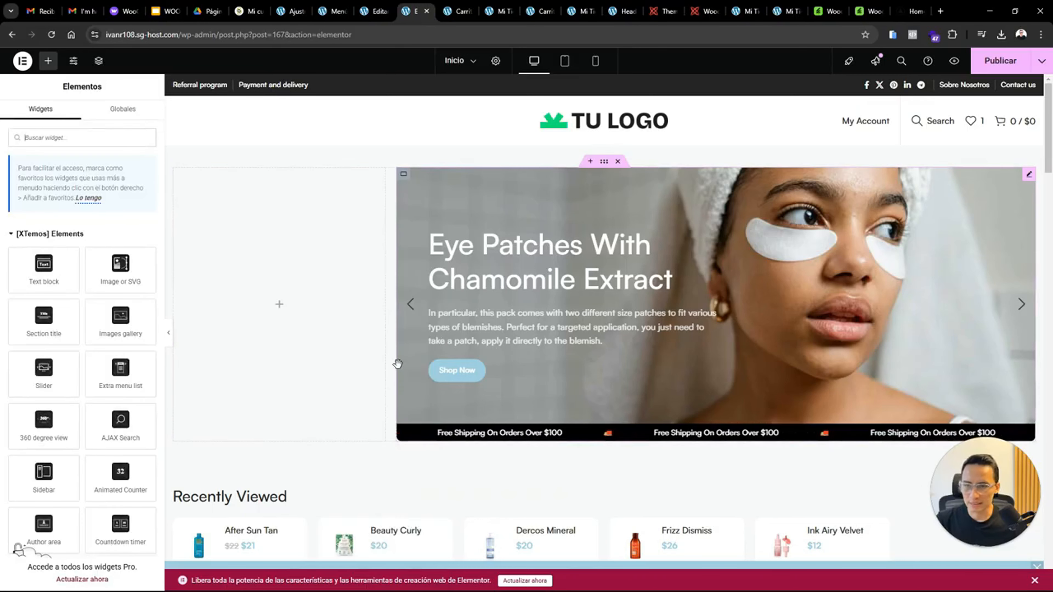
Delete the empty container beside the slider
{"action": "left_click", "coordinate": [179, 175]}
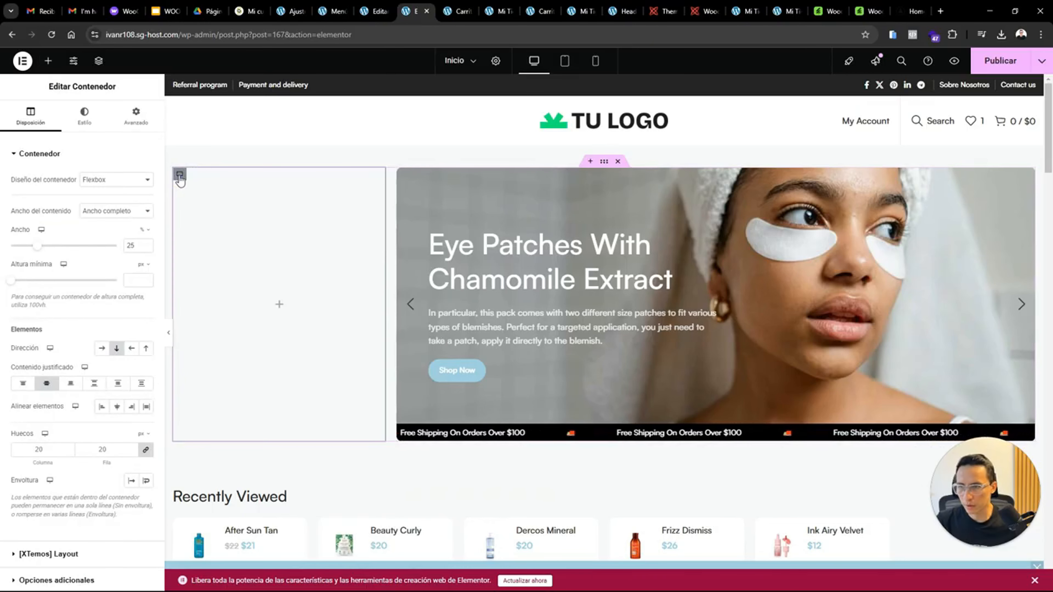
{"action": "right_click", "coordinate": [181, 178]}
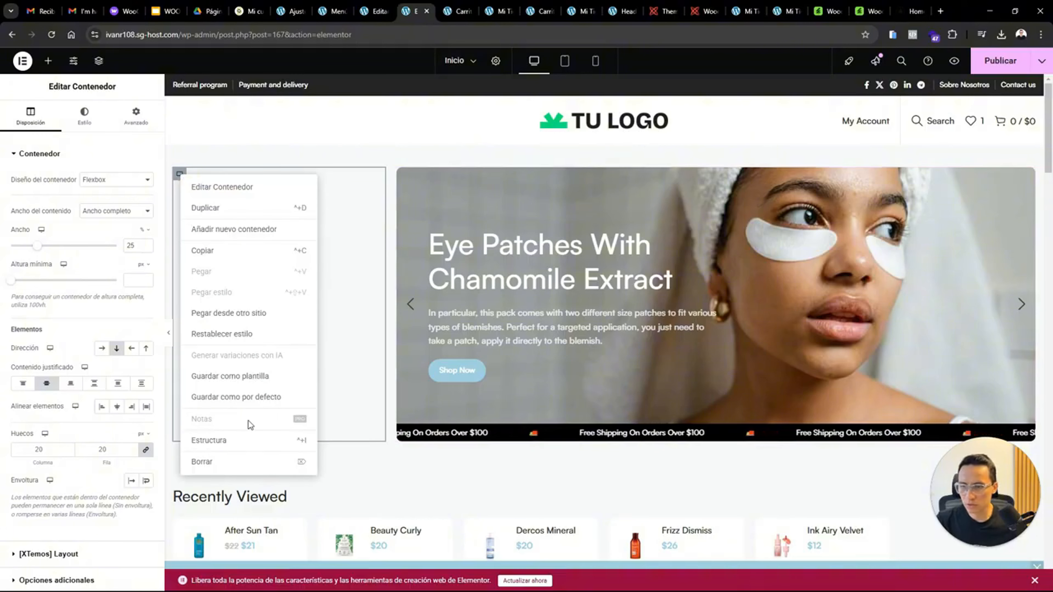
{"action": "left_click", "coordinate": [203, 462]}
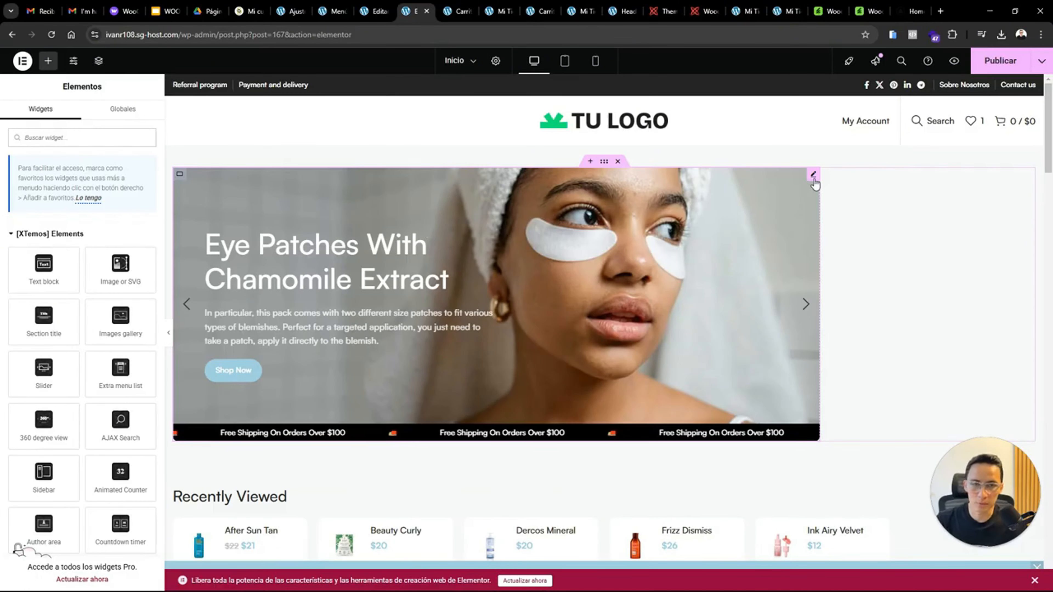
Try to change the content width of the slider's outer container from boxed to Ancho completo
{"action": "left_click", "coordinate": [604, 165]}
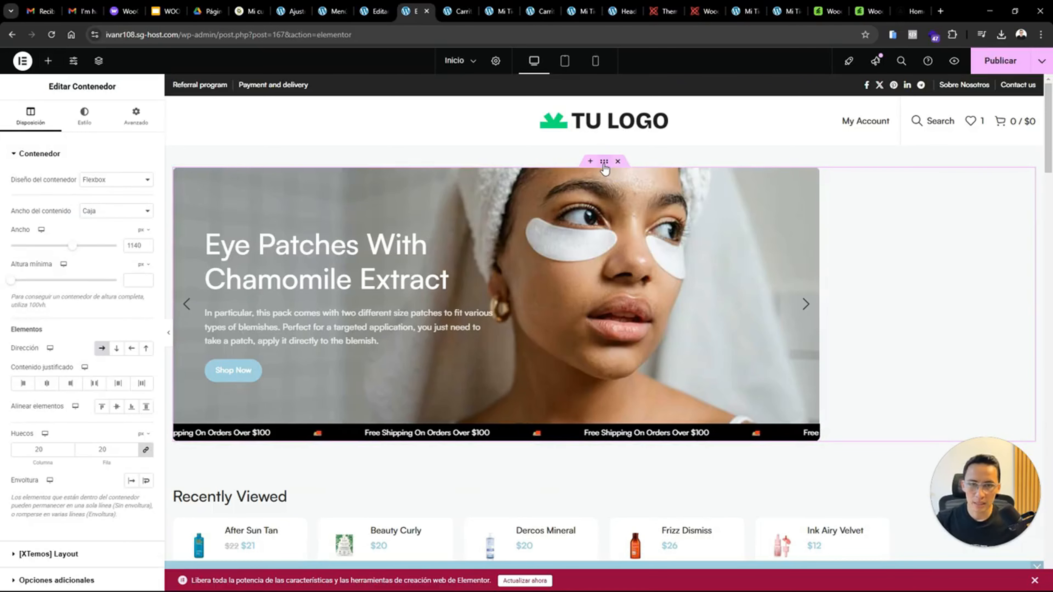
{"action": "left_click", "coordinate": [115, 214]}
{"action": "left_click", "coordinate": [109, 237]}
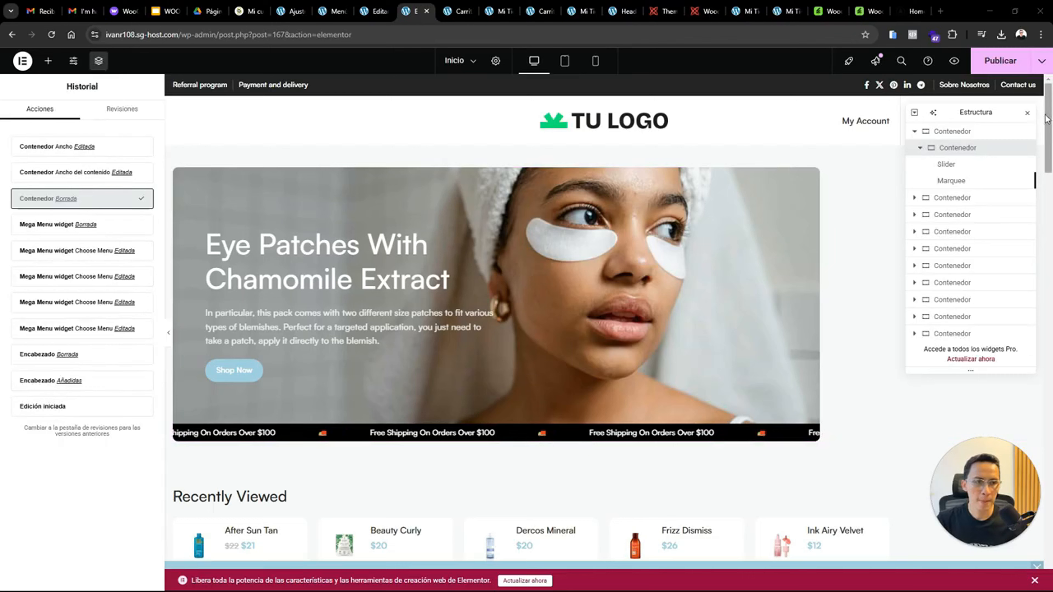
{"action": "left_click", "coordinate": [1026, 113]}
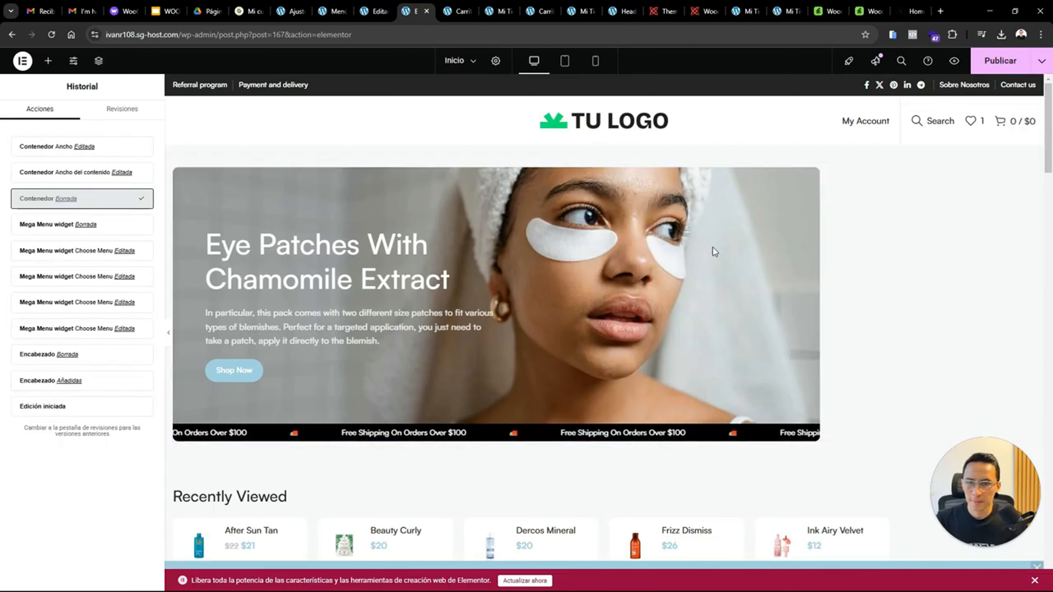
Open the slider widget's settings and review its Slider and Synchronization options
{"action": "left_click", "coordinate": [813, 174]}
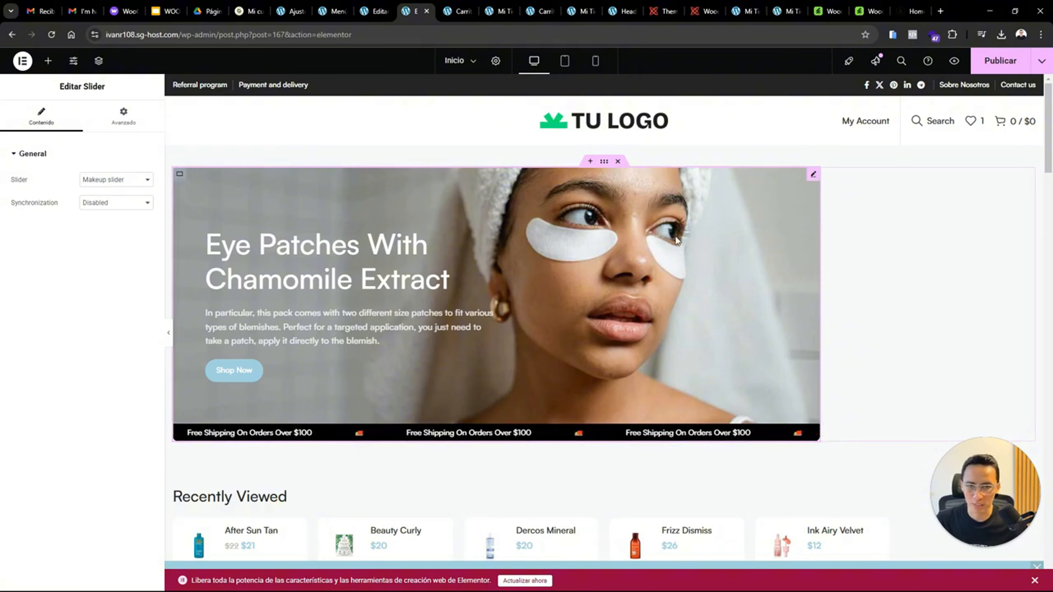
{"action": "mouse_move", "coordinate": [1049, 140]}
{"action": "left_mouse_down"}
{"action": "mouse_move", "coordinate": [1048, 204]}
{"action": "mouse_move", "coordinate": [1047, 128]}
{"action": "left_mouse_up"}
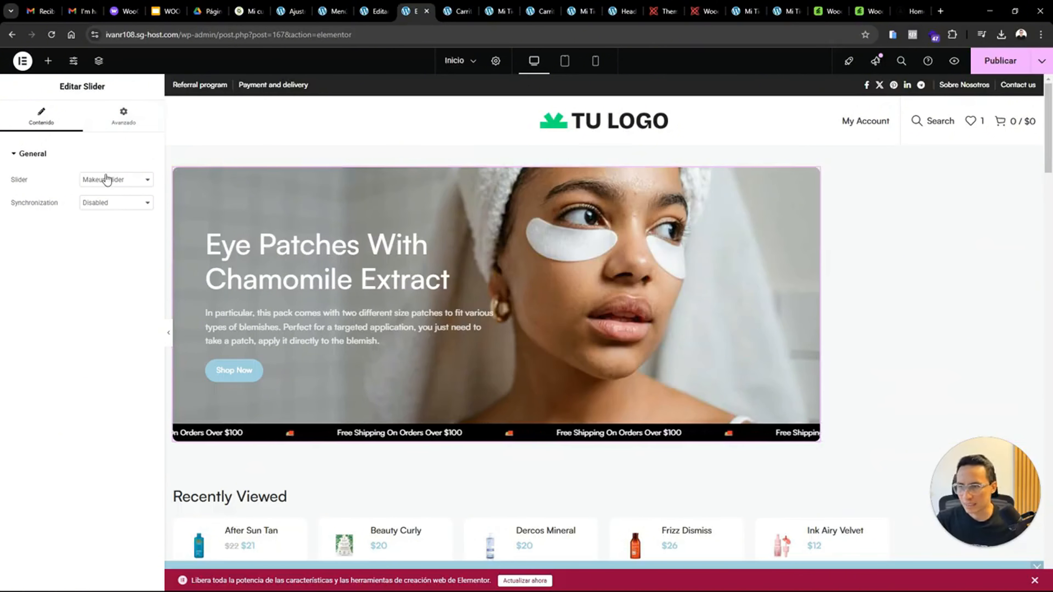
{"action": "left_click", "coordinate": [100, 179]}
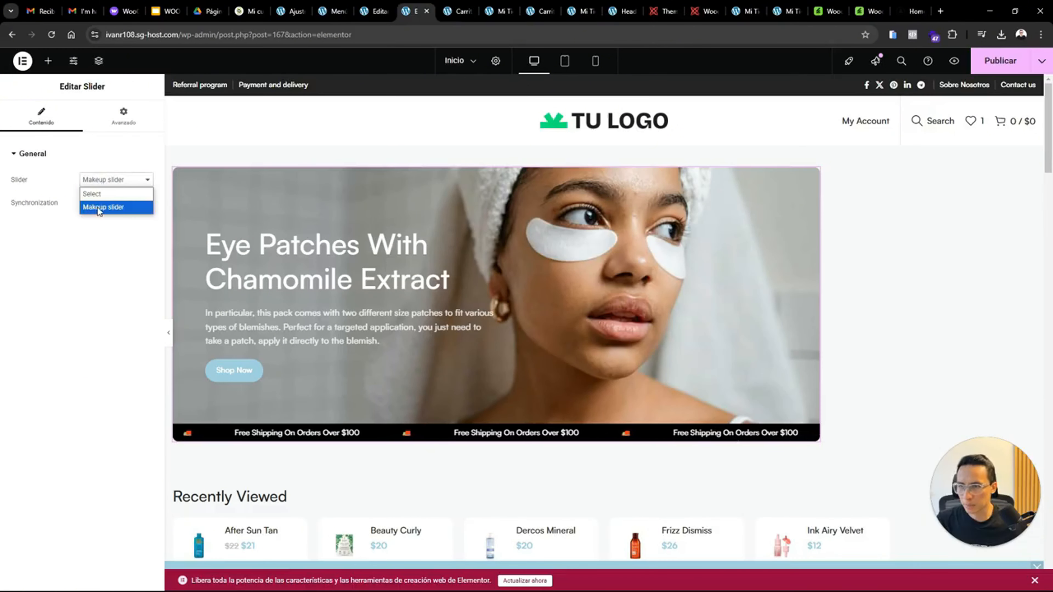
{"action": "left_click", "coordinate": [93, 224]}
{"action": "left_click", "coordinate": [98, 203]}
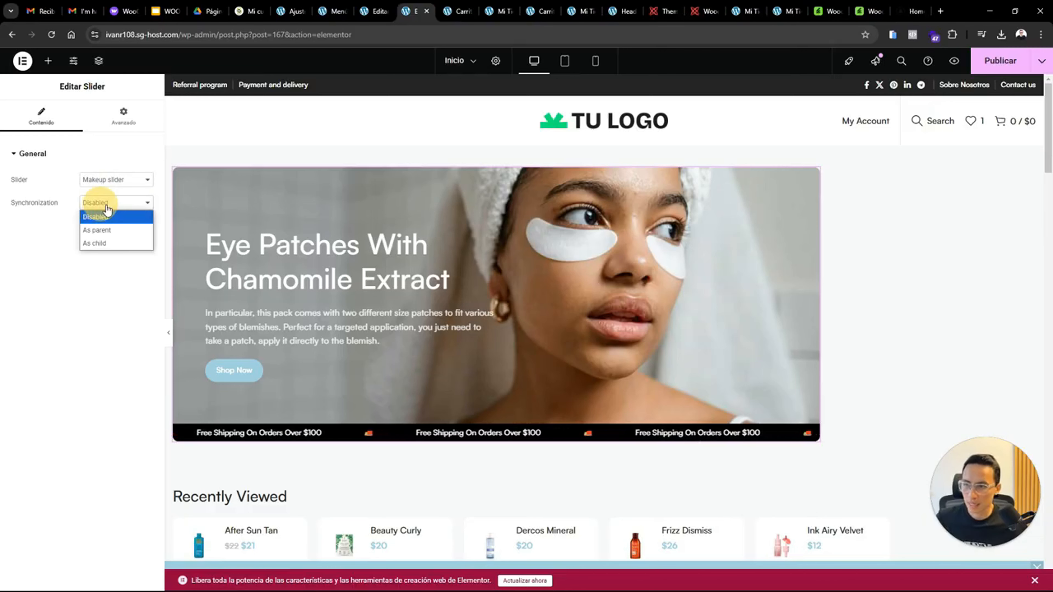
{"action": "left_click", "coordinate": [55, 230]}
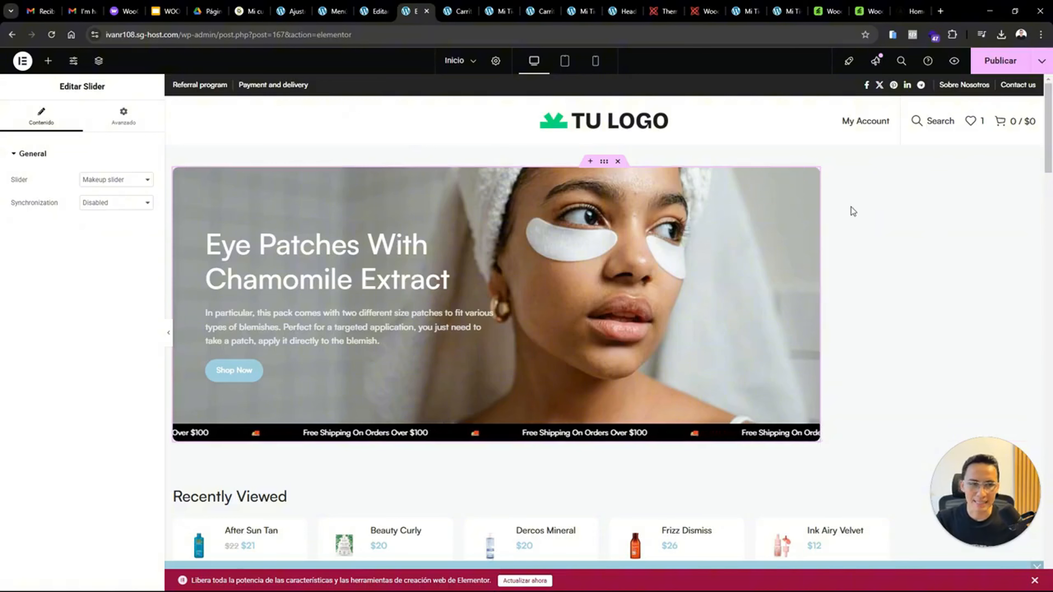
Open the page structure and examine the hero section's outer container, inner container and Slider widget settings
{"action": "left_click", "coordinate": [605, 162]}
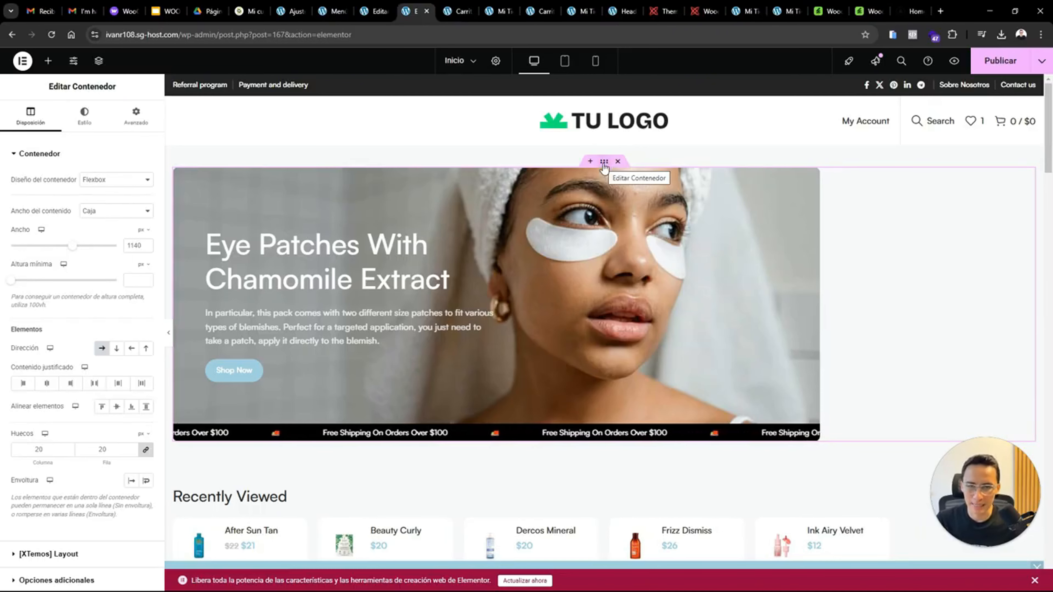
{"action": "right_click", "coordinate": [606, 165]}
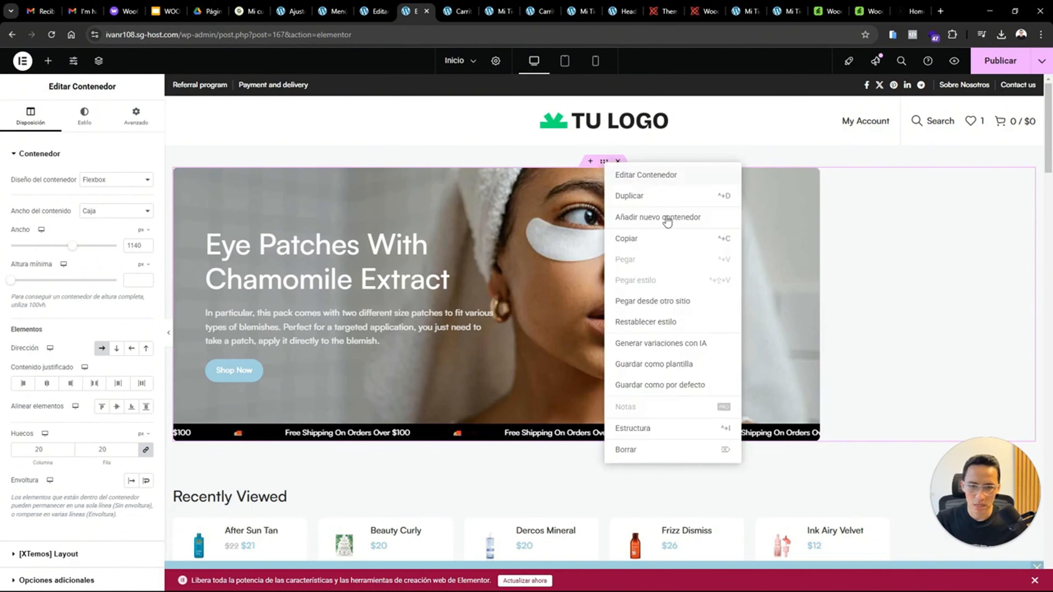
{"action": "left_click", "coordinate": [633, 429]}
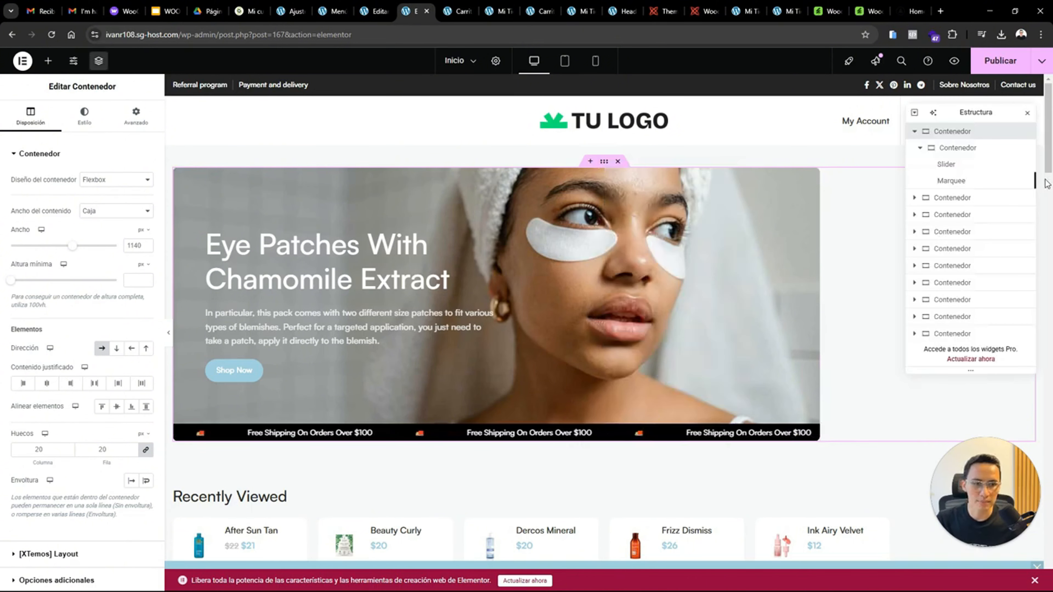
{"action": "left_click", "coordinate": [933, 148]}
{"action": "left_click", "coordinate": [938, 134]}
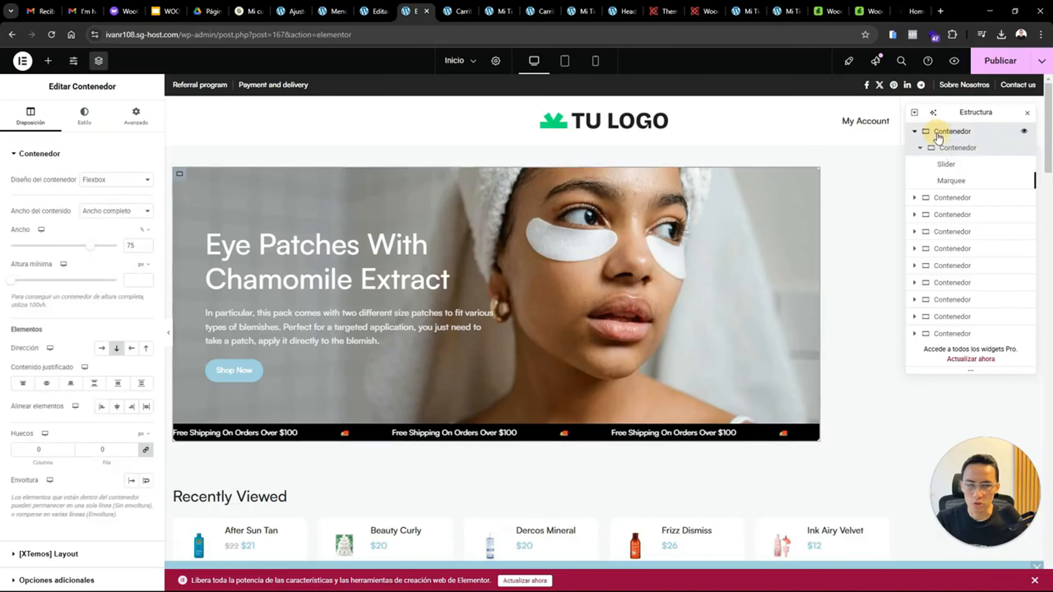
{"action": "left_click", "coordinate": [948, 148]}
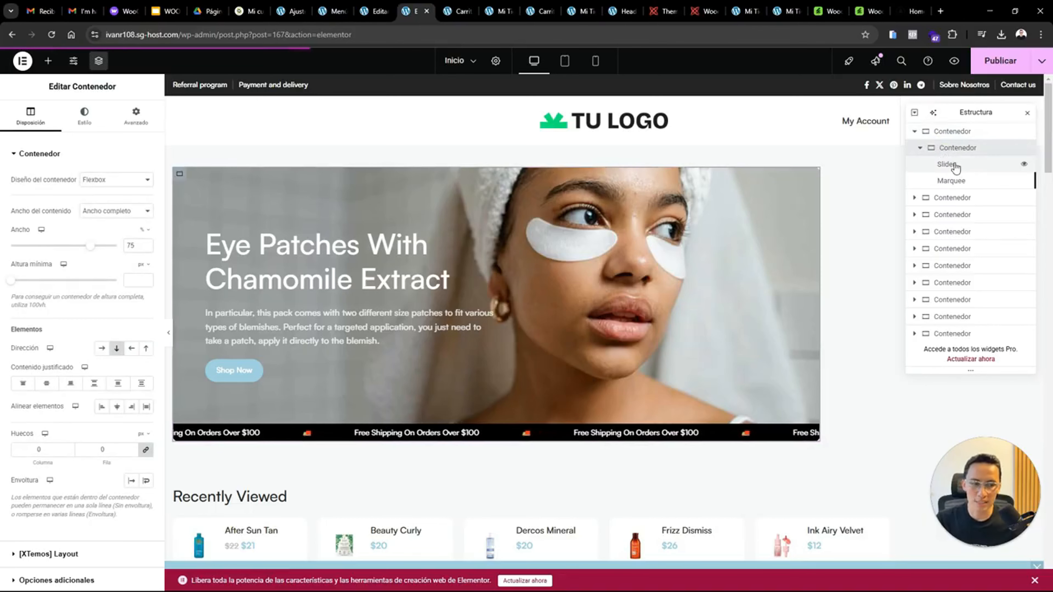
{"action": "left_click", "coordinate": [950, 165]}
{"action": "left_click", "coordinate": [947, 149]}
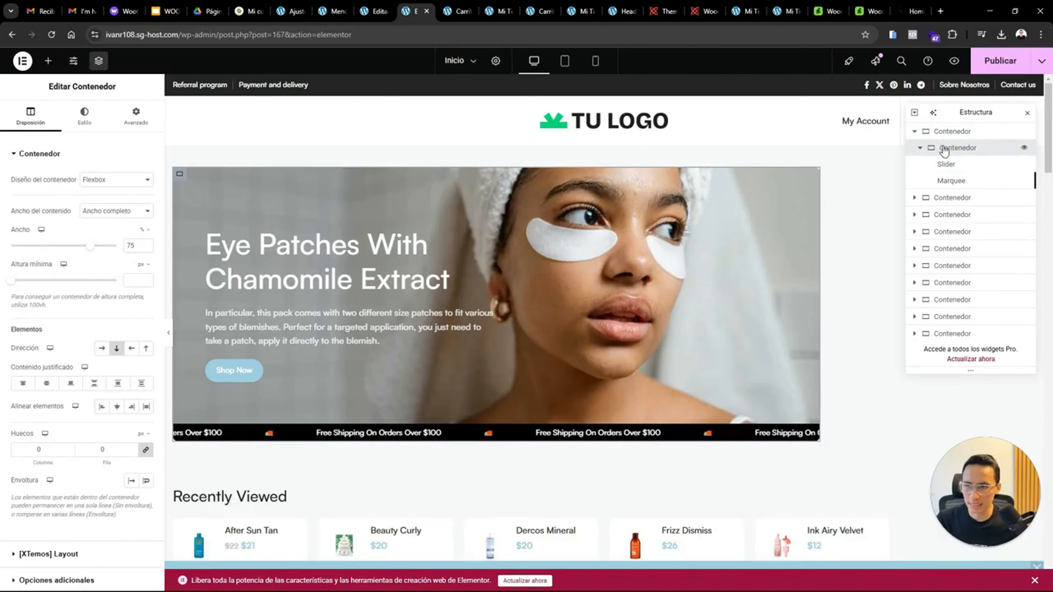
{"action": "left_click", "coordinate": [935, 134]}
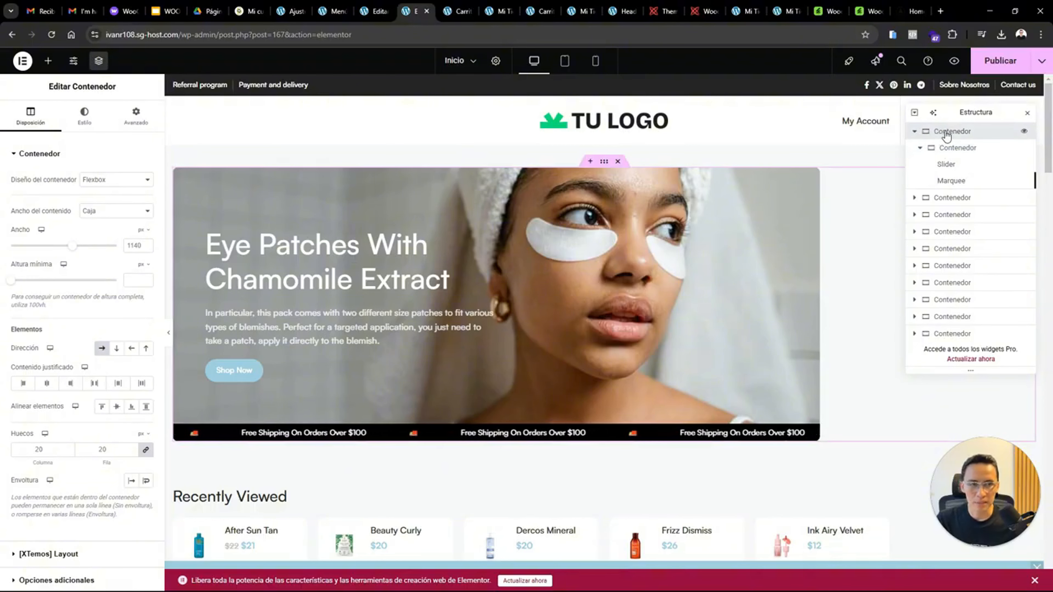
{"action": "left_click", "coordinate": [949, 146]}
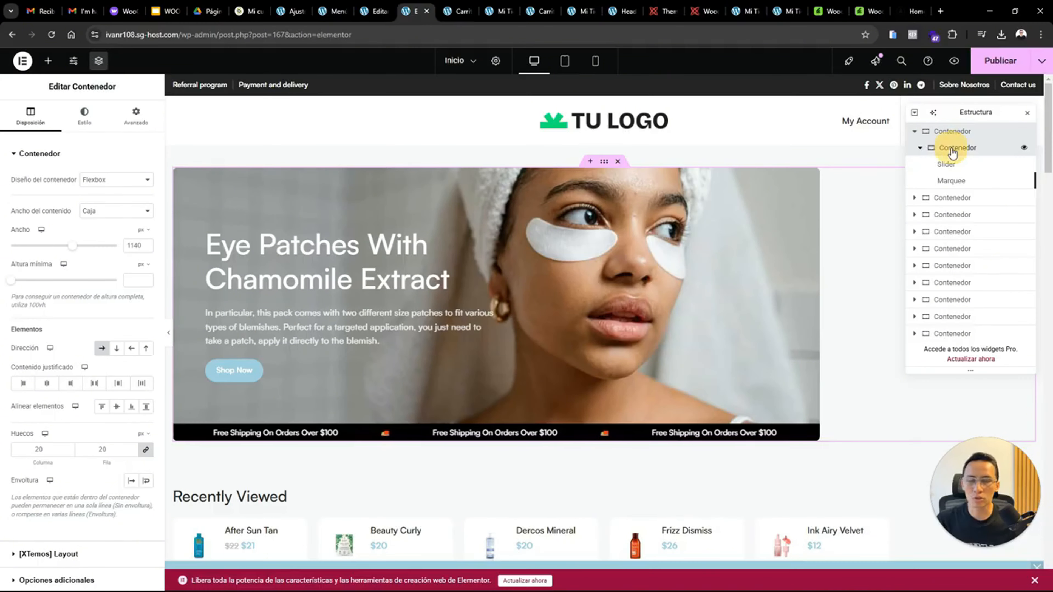
Set the content width of the hero section's outer container to Ancho completo
{"action": "left_click", "coordinate": [947, 132]}
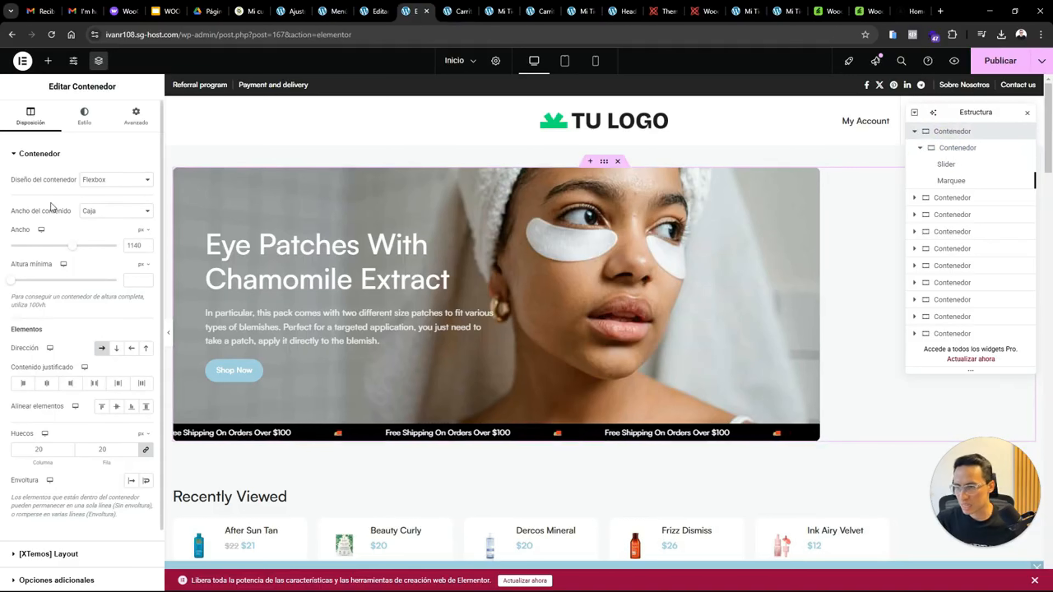
{"action": "left_click", "coordinate": [95, 213]}
{"action": "left_click", "coordinate": [98, 238]}
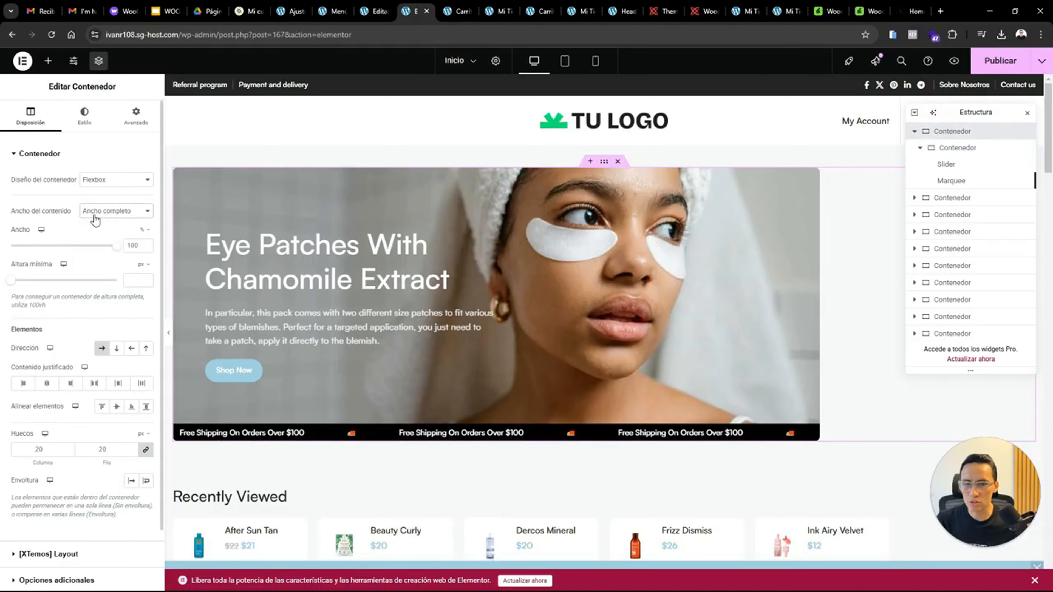
{"action": "left_click", "coordinate": [100, 216]}
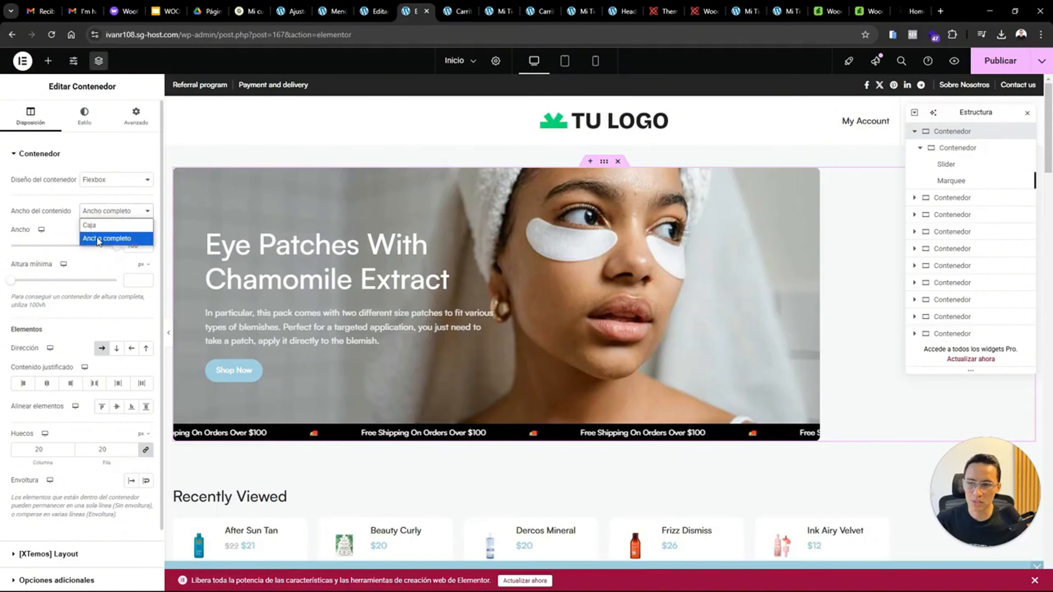
{"action": "left_click", "coordinate": [345, 209]}
Set the width of the inner container holding the slider and marquee to 100 %, and close the page structure
{"action": "left_click", "coordinate": [944, 152]}
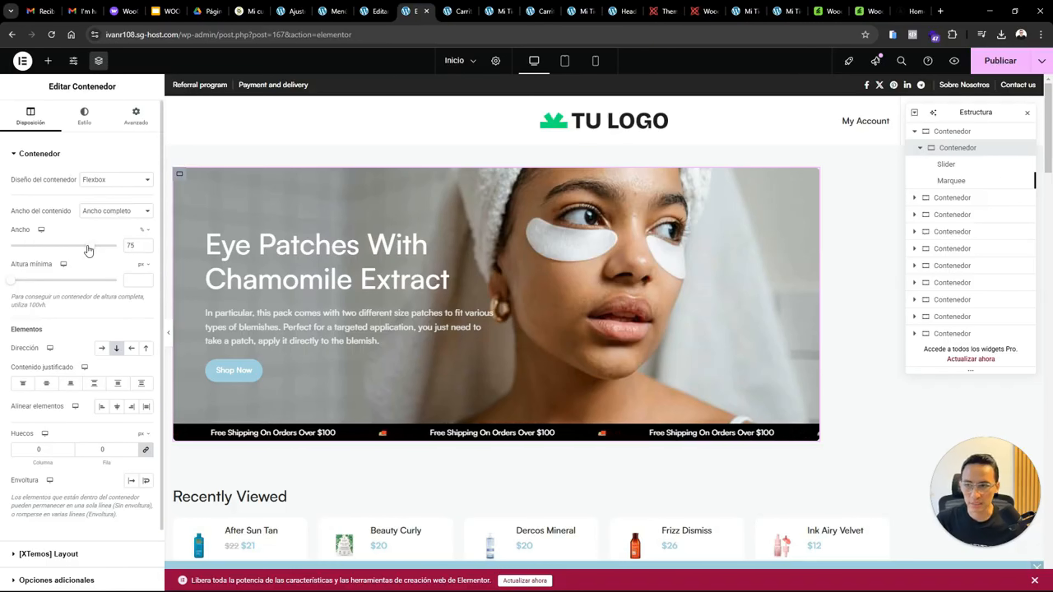
{"action": "left_click_drag", "start_coordinate": [89, 251], "coordinate": [130, 245]}
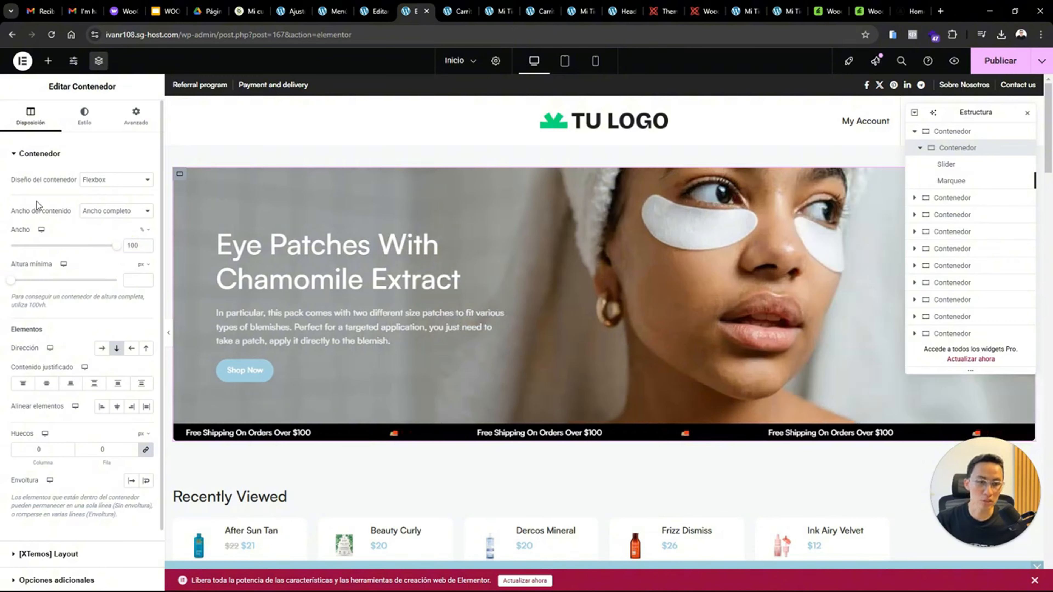
{"action": "left_click", "coordinate": [1027, 113]}
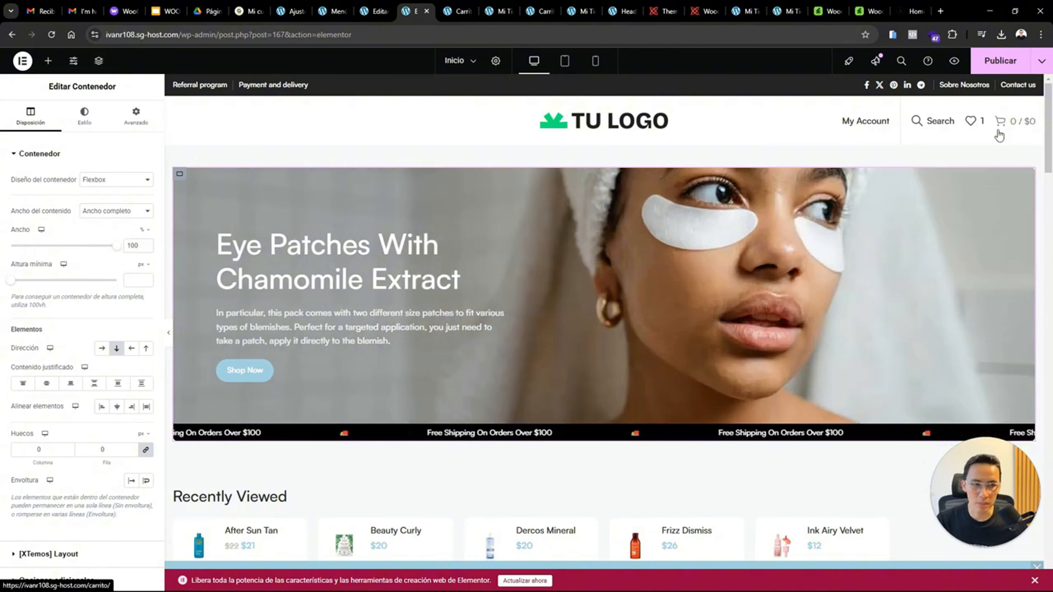
Change the title of the Recently Viewed products widget to "Vistos recientemente"
{"action": "scroll", "coordinate": [1046, 166], "scroll_direction": "down", "scroll_amount": 4}
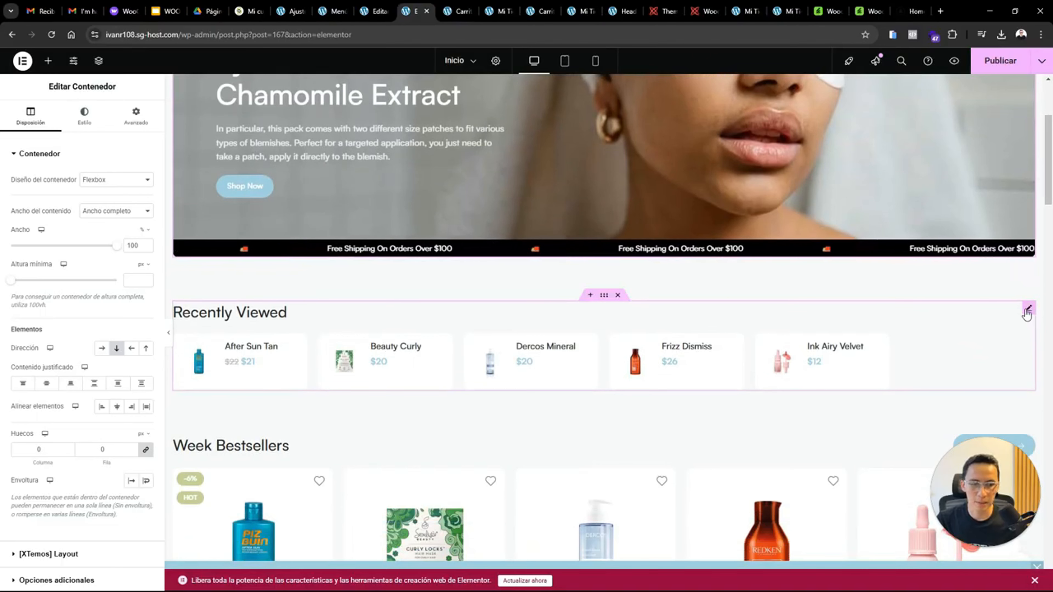
{"action": "left_click", "coordinate": [1029, 309]}
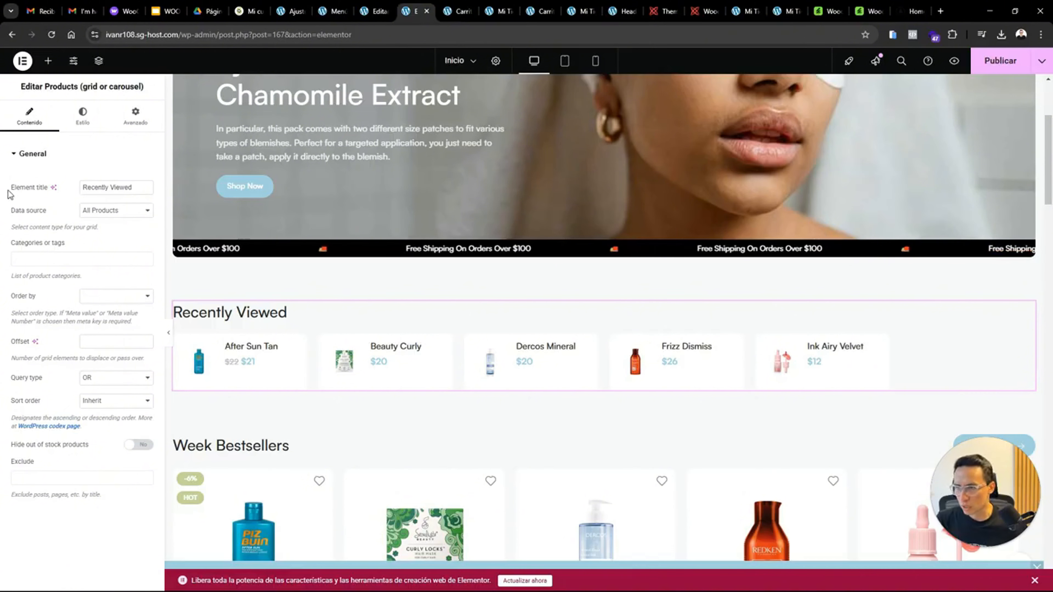
{"action": "triple_click", "coordinate": [100, 185]}
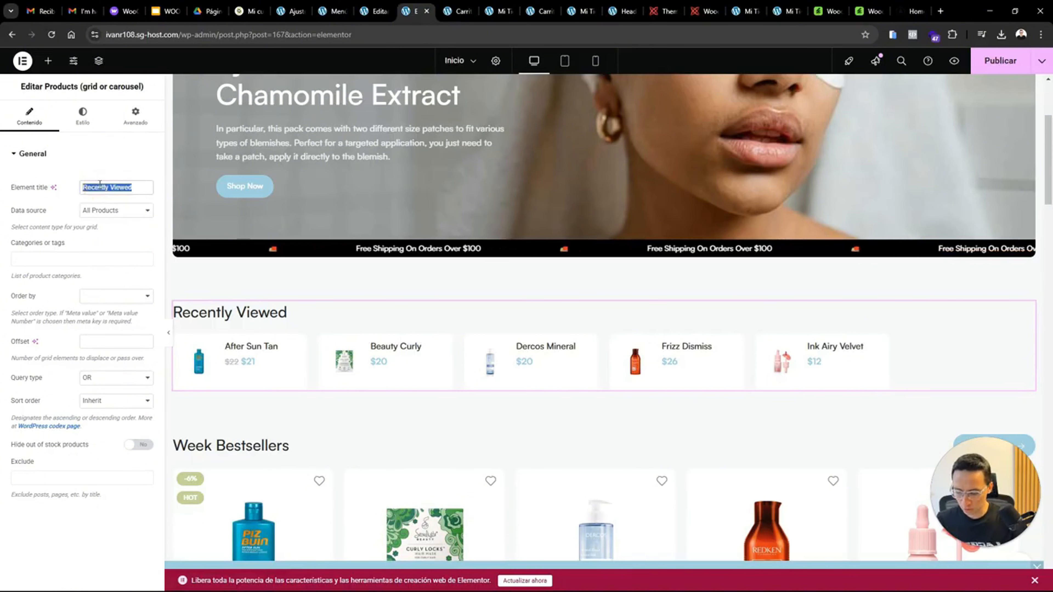
{"action": "type", "text": "Vis"}
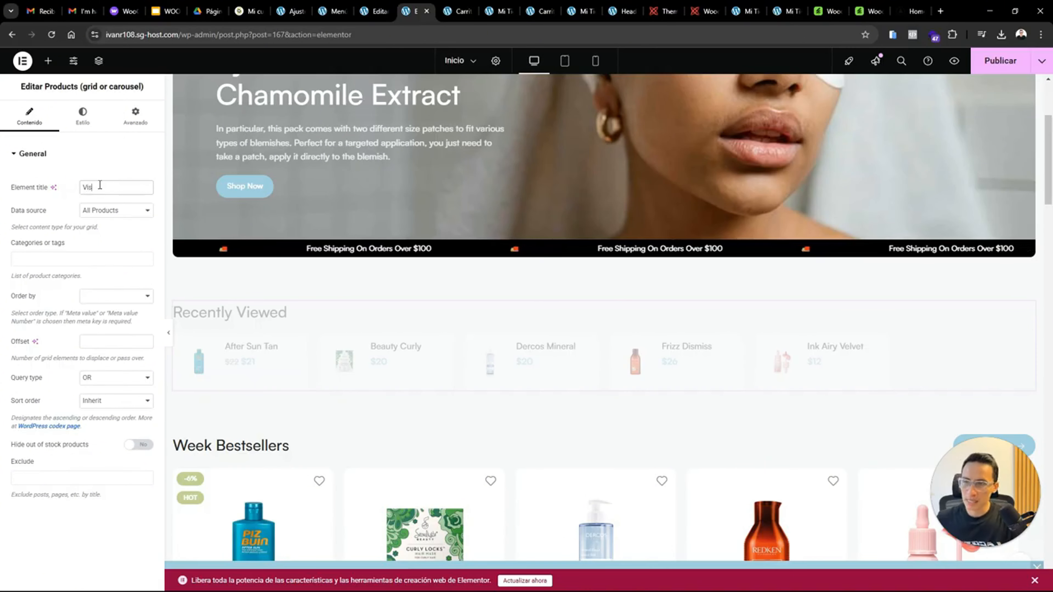
{"action": "type", "text": "tos reci"}
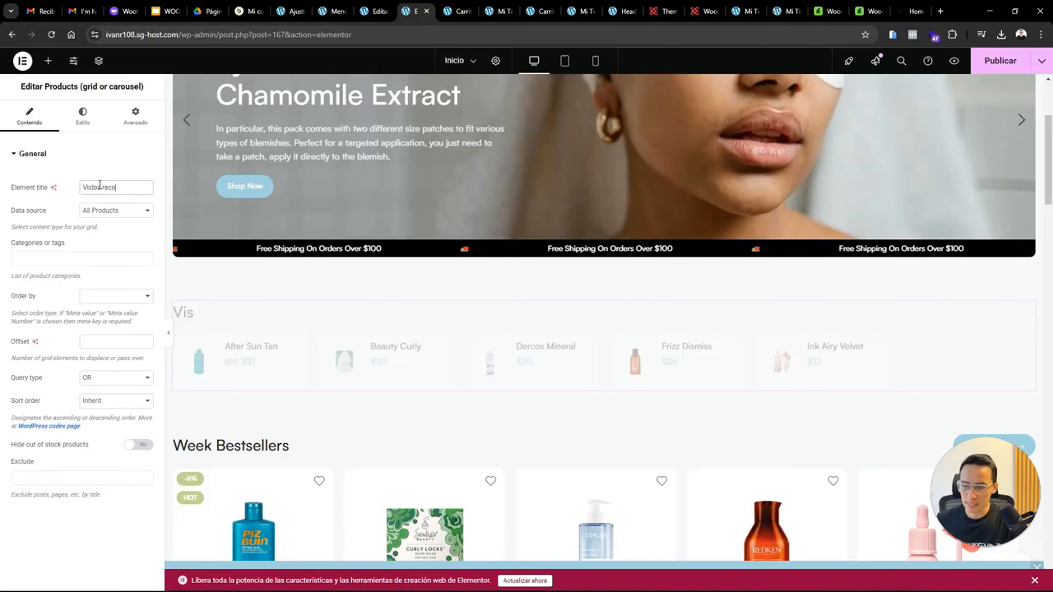
{"action": "type", "text": "entemente"}
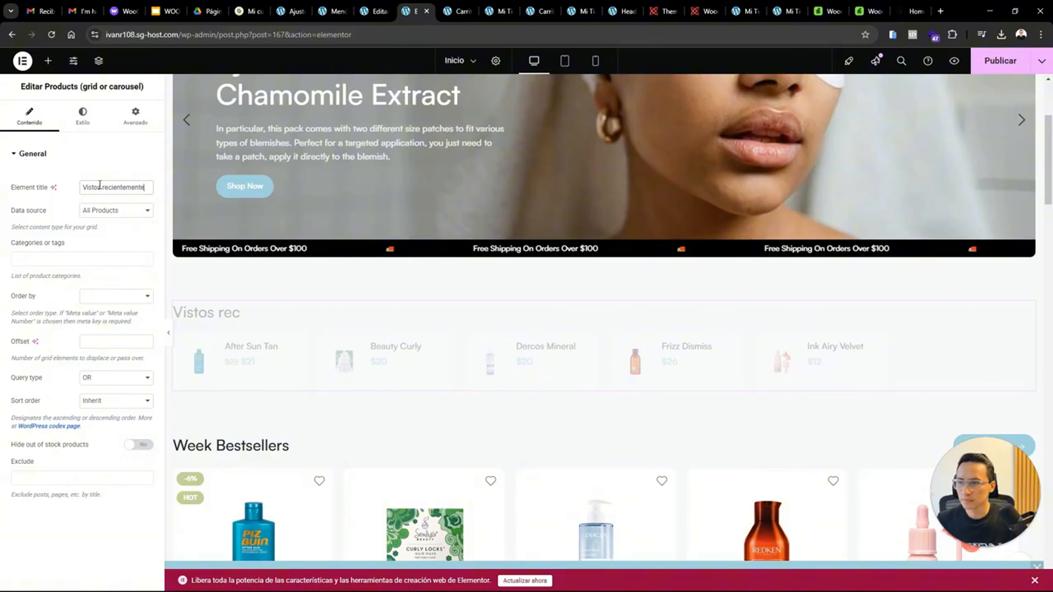
{"action": "left_click", "coordinate": [102, 162]}
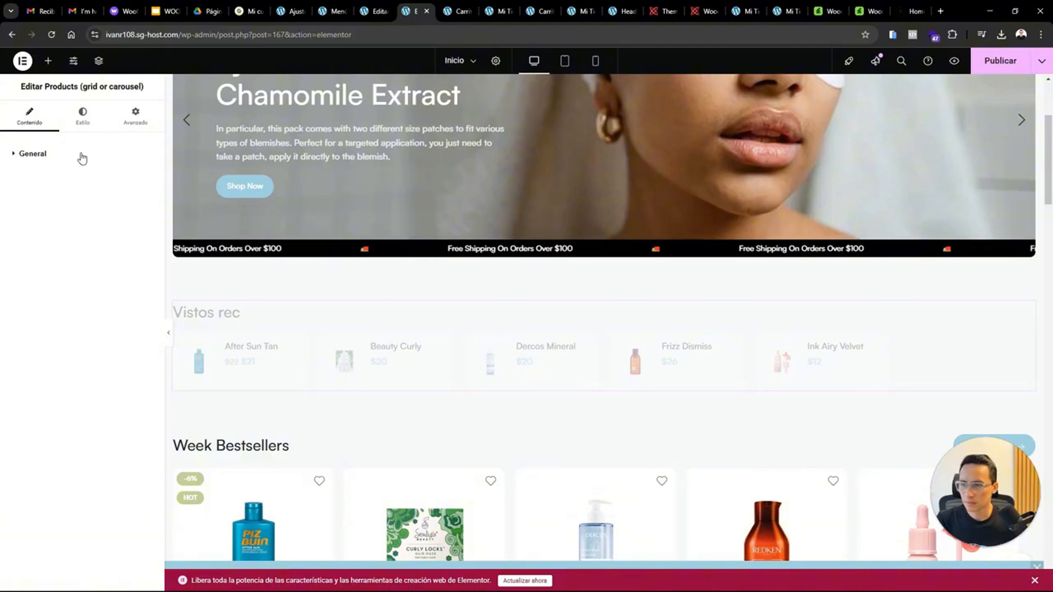
{"action": "left_click", "coordinate": [52, 154]}
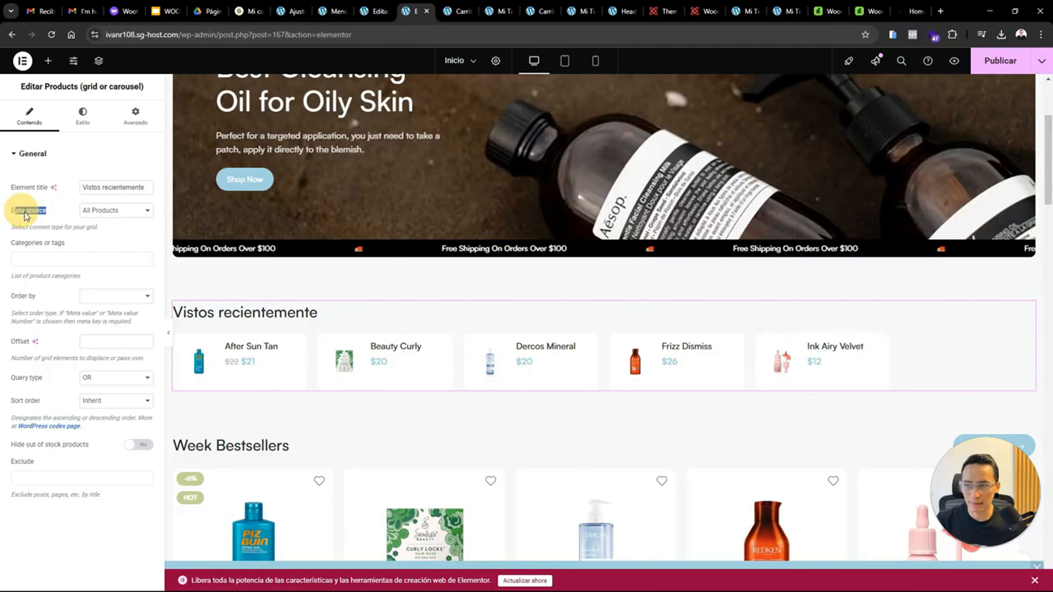
Try Sale Products as the data source of the Vistos recientemente widget, restore All Products and review the other source options
{"action": "left_click", "coordinate": [116, 215]}
{"action": "left_click", "coordinate": [344, 305]}
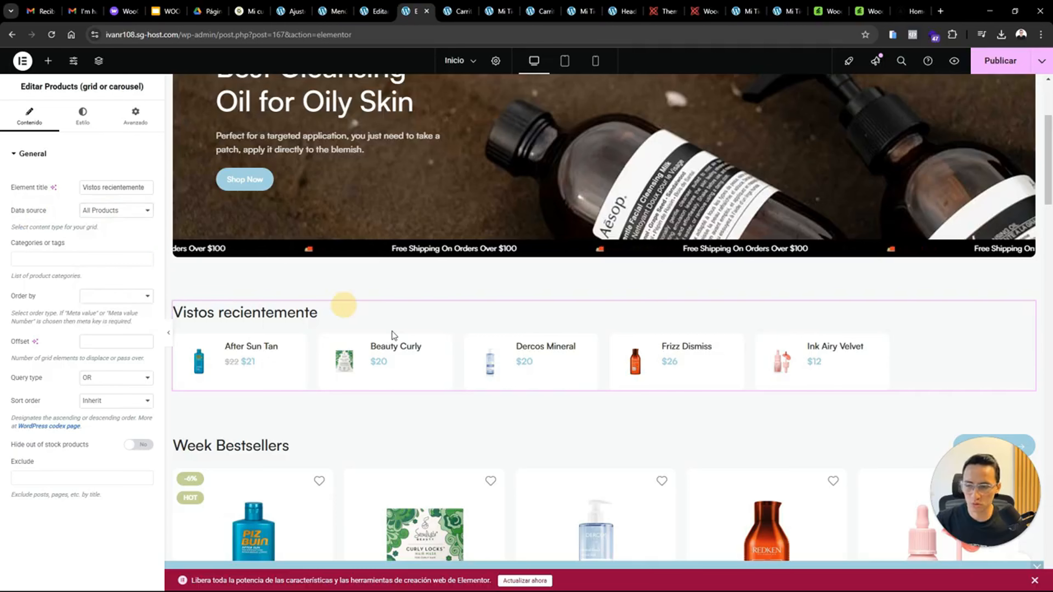
{"action": "left_click", "coordinate": [119, 211]}
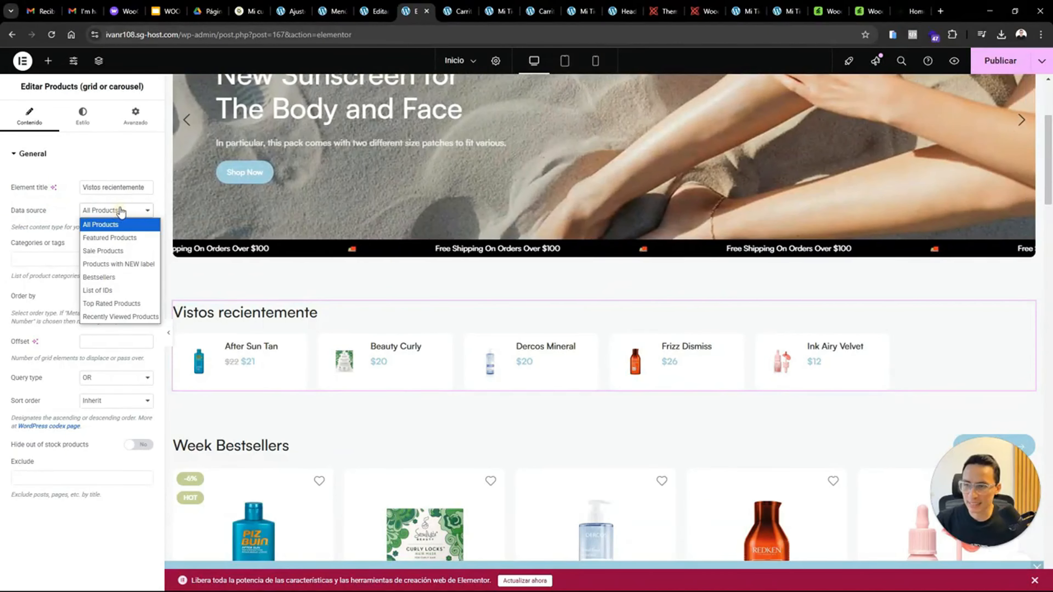
{"action": "left_click", "coordinate": [109, 251]}
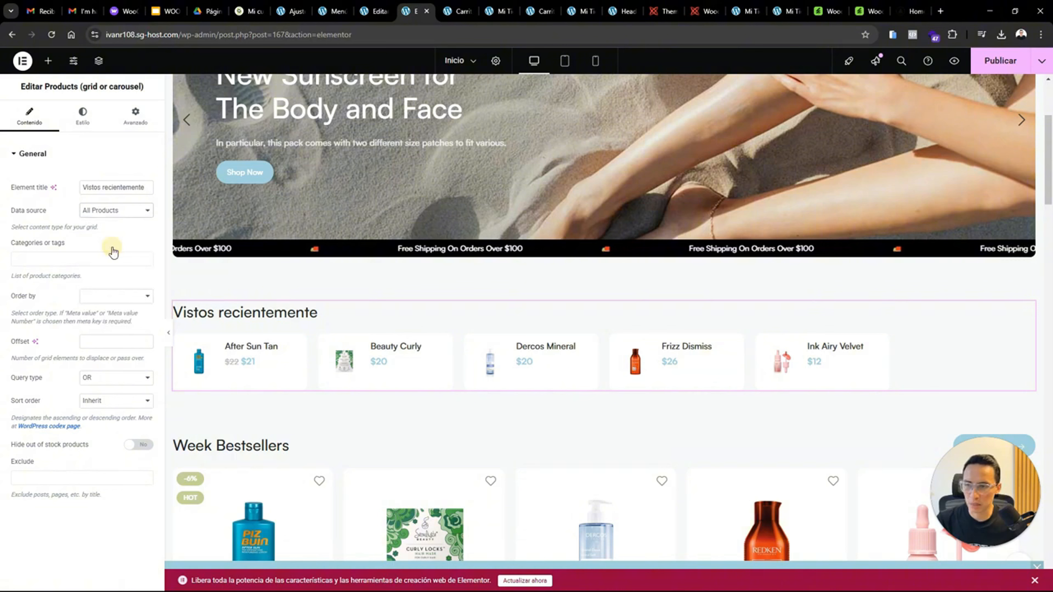
{"action": "left_click", "coordinate": [110, 213]}
{"action": "left_click", "coordinate": [111, 224]}
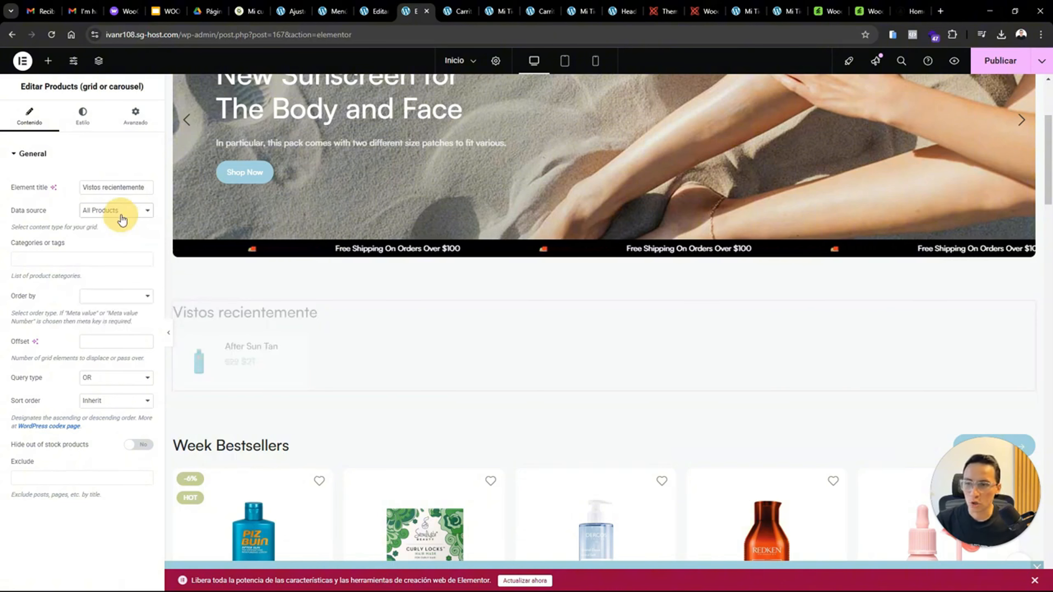
{"action": "left_click", "coordinate": [115, 215]}
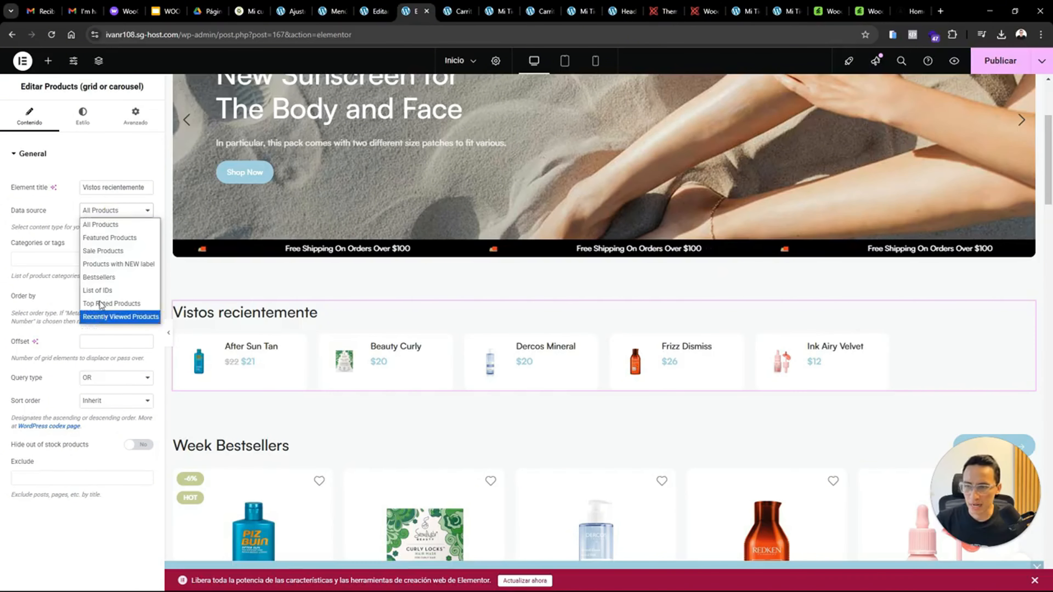
{"action": "left_click", "coordinate": [402, 286]}
Delete the "Makeup for special events: shine uniquely!" text container near the end of the page
{"action": "left_click_drag", "start_coordinate": [1050, 183], "coordinate": [1050, 266]}
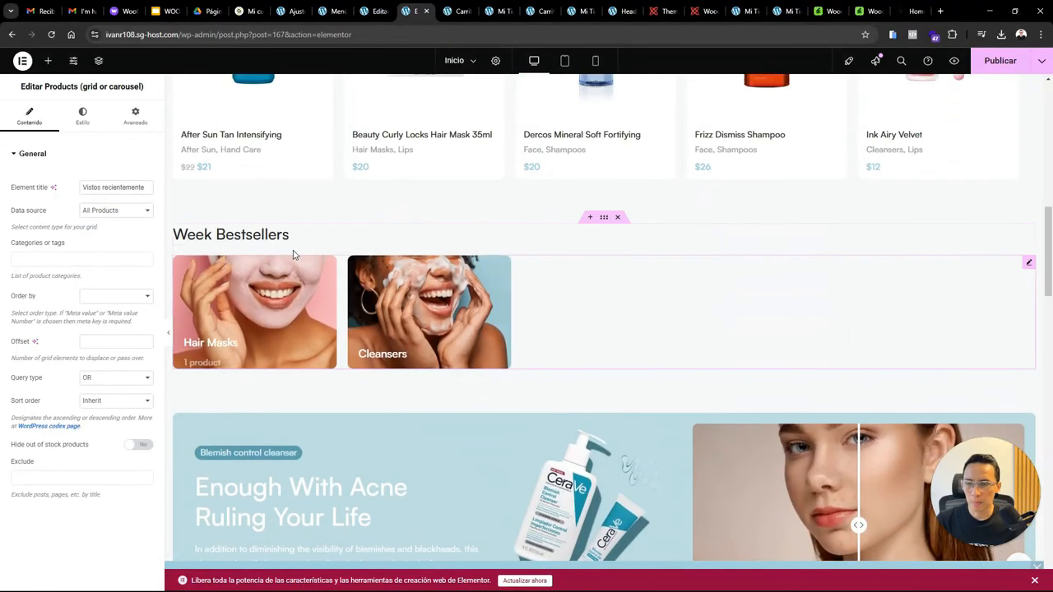
{"action": "left_click", "coordinate": [286, 240]}
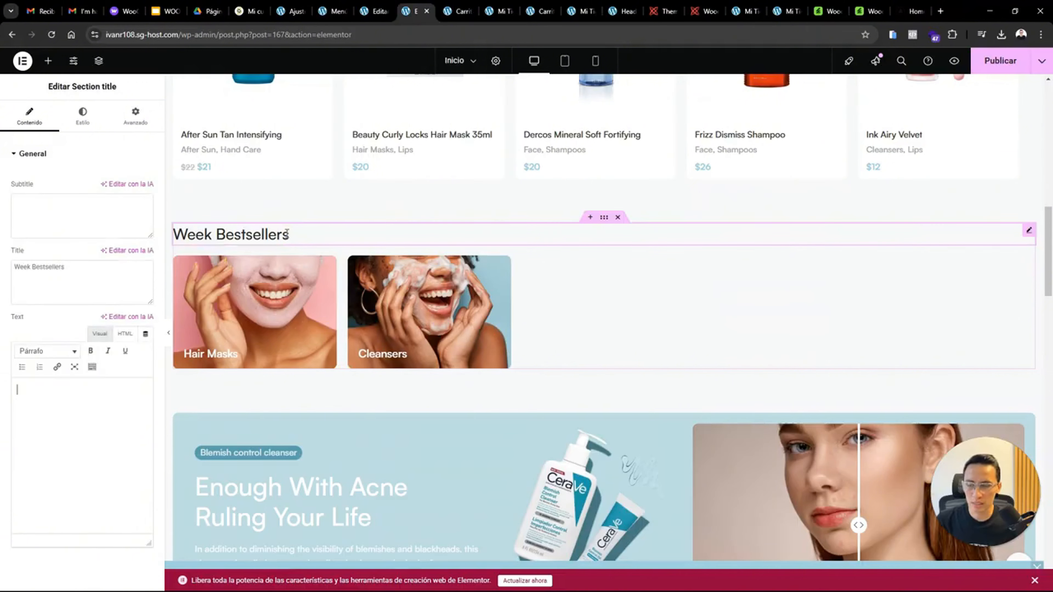
{"action": "left_click_drag", "start_coordinate": [1048, 261], "coordinate": [1048, 296]}
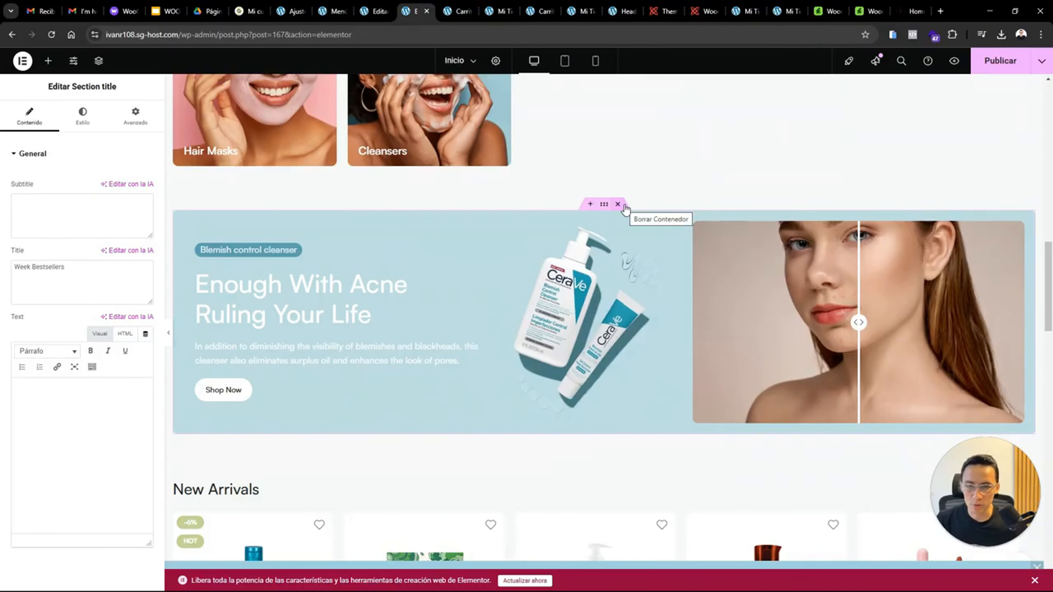
{"action": "left_click_drag", "start_coordinate": [1047, 305], "coordinate": [1050, 505]}
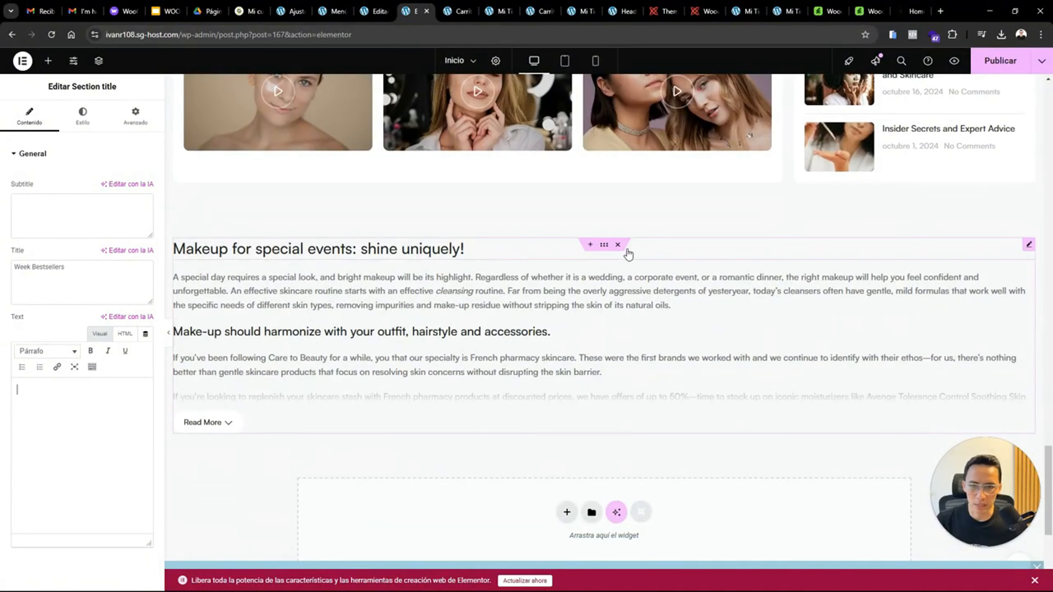
{"action": "left_click", "coordinate": [618, 244]}
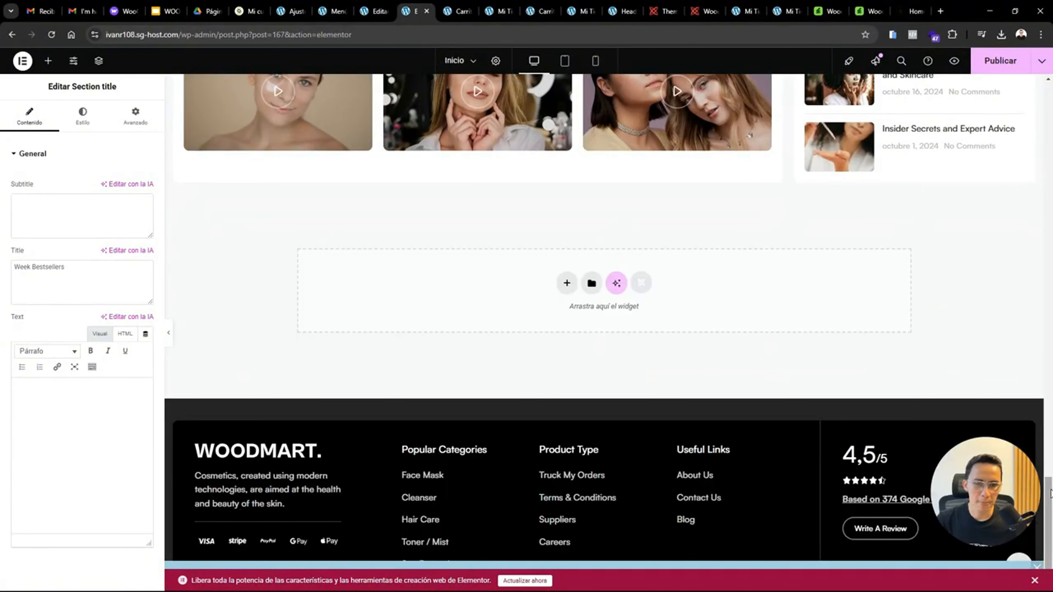
Delete the container with the Latest Videos on Channel and Recent Posts blocks, and return to the Week Bestsellers sections
{"action": "left_click_drag", "start_coordinate": [1050, 494], "coordinate": [1049, 445]}
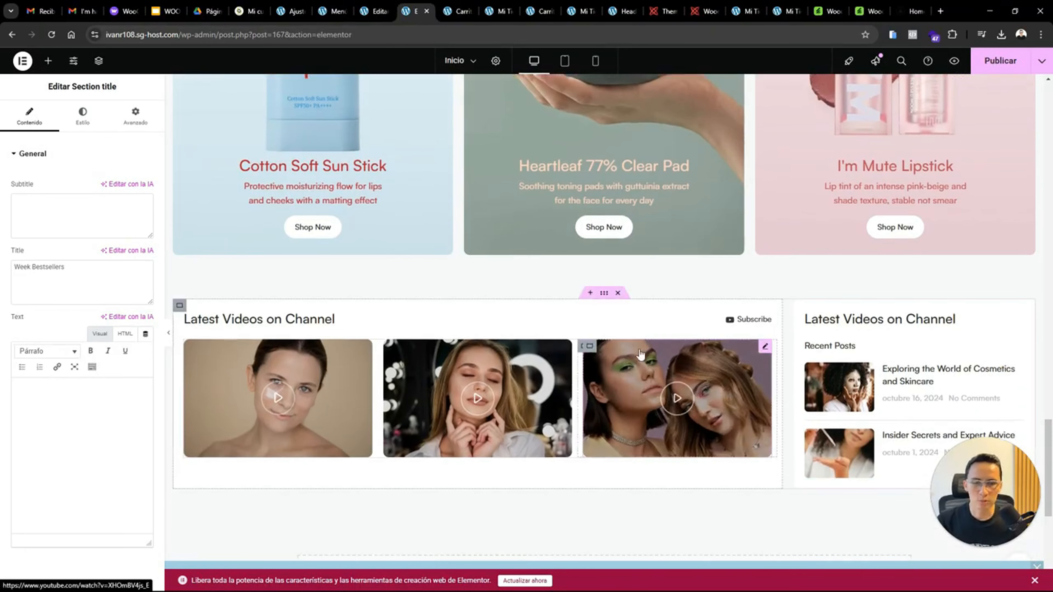
{"action": "left_click", "coordinate": [618, 293]}
{"action": "left_click_drag", "start_coordinate": [1051, 477], "coordinate": [1046, 228]}
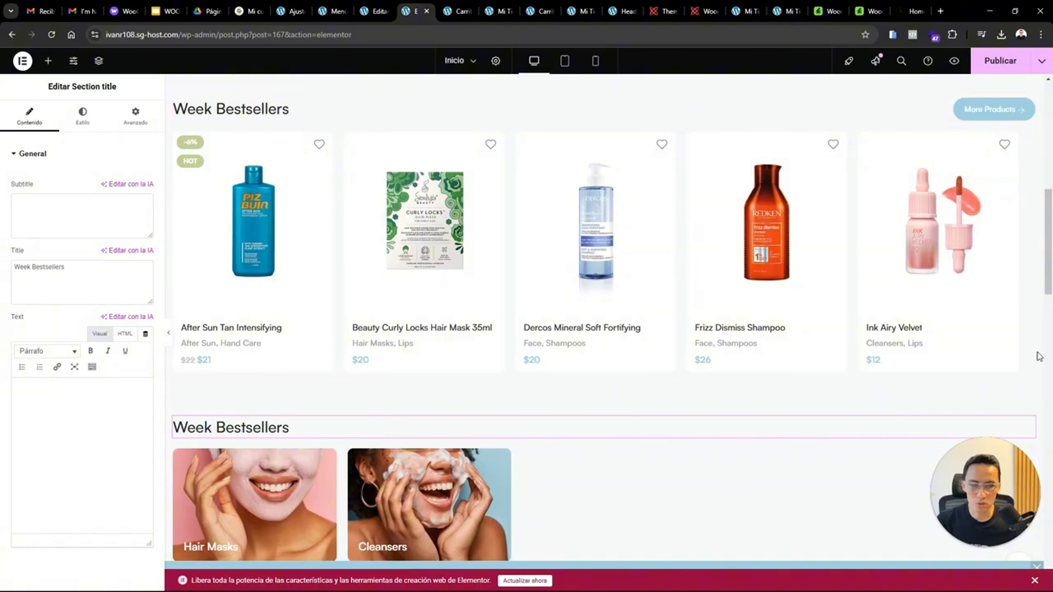
{"action": "scroll", "coordinate": [1050, 274], "scroll_direction": "down", "scroll_amount": 1}
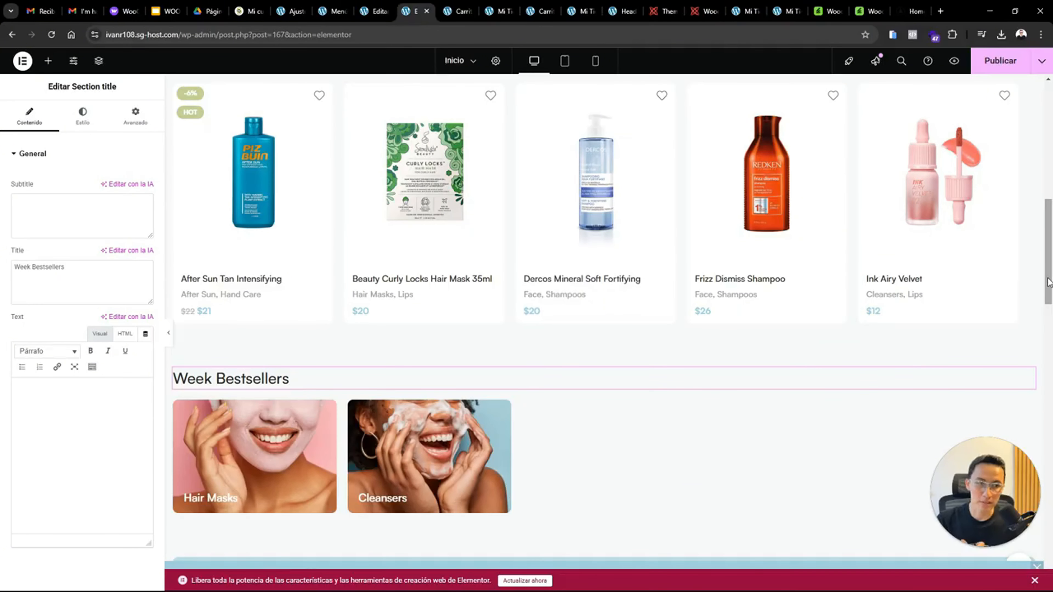
Delete the second Week Bestsellers container, holding the Hair Masks and Cleansers categories, and publish the page
{"action": "left_click_drag", "start_coordinate": [1048, 277], "coordinate": [1048, 285]}
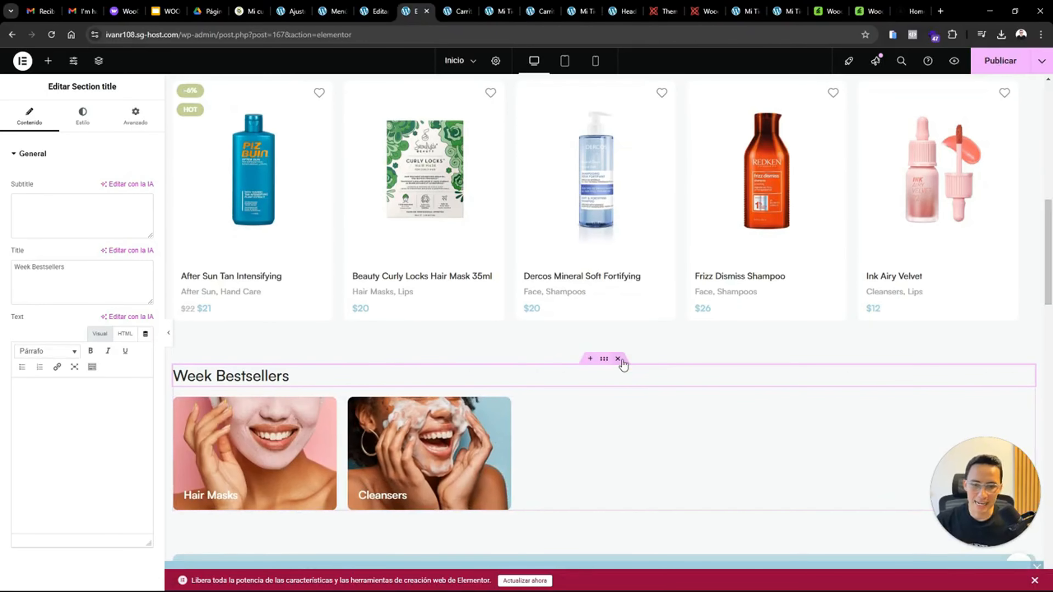
{"action": "left_click", "coordinate": [618, 359]}
{"action": "left_click_drag", "start_coordinate": [1049, 274], "coordinate": [1041, 120]}
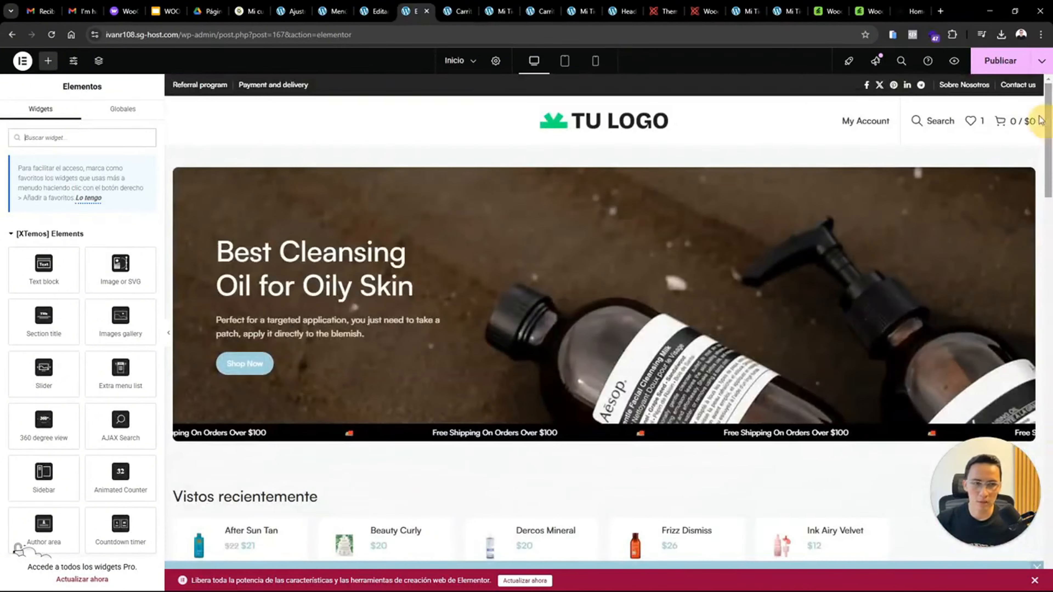
{"action": "left_click", "coordinate": [1001, 61]}
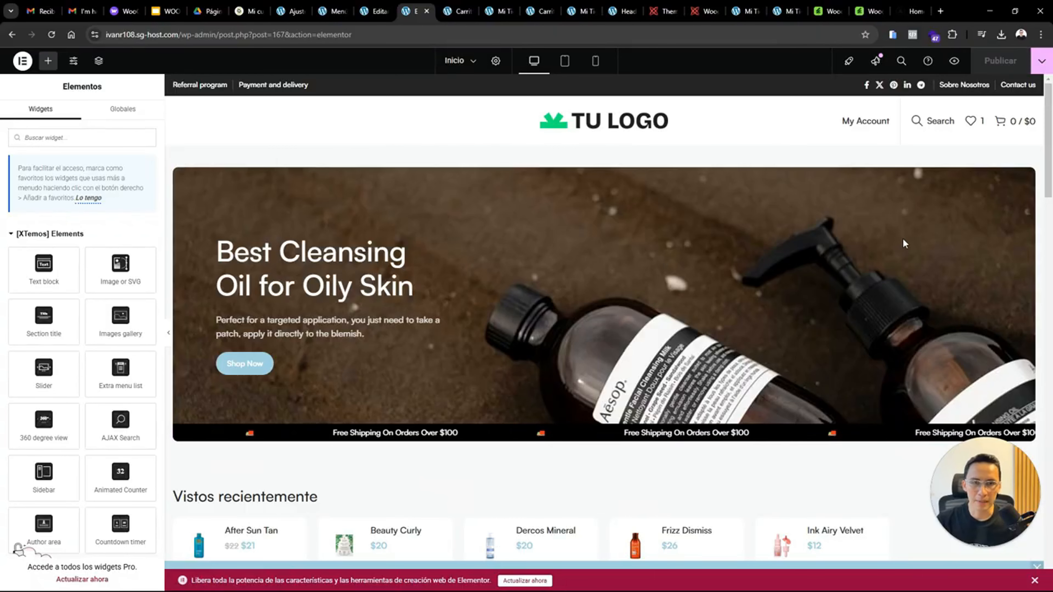
Reload the live store home page and review the published layout from the hero slider down to the footer
{"action": "left_click", "coordinate": [495, 11]}
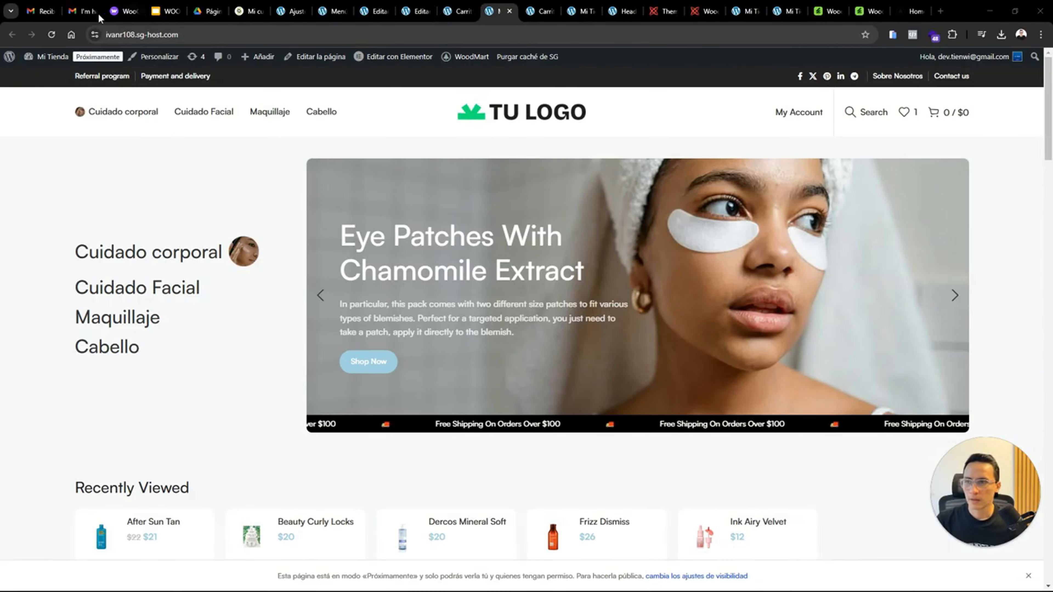
{"action": "left_click", "coordinate": [51, 35]}
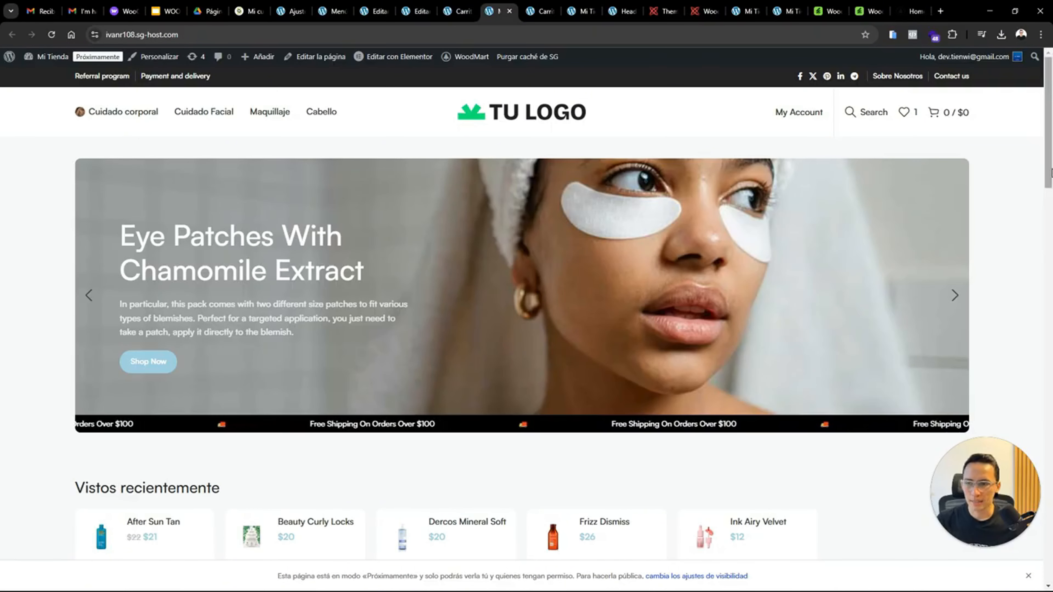
{"action": "left_click_drag", "start_coordinate": [1050, 172], "coordinate": [906, 224]}
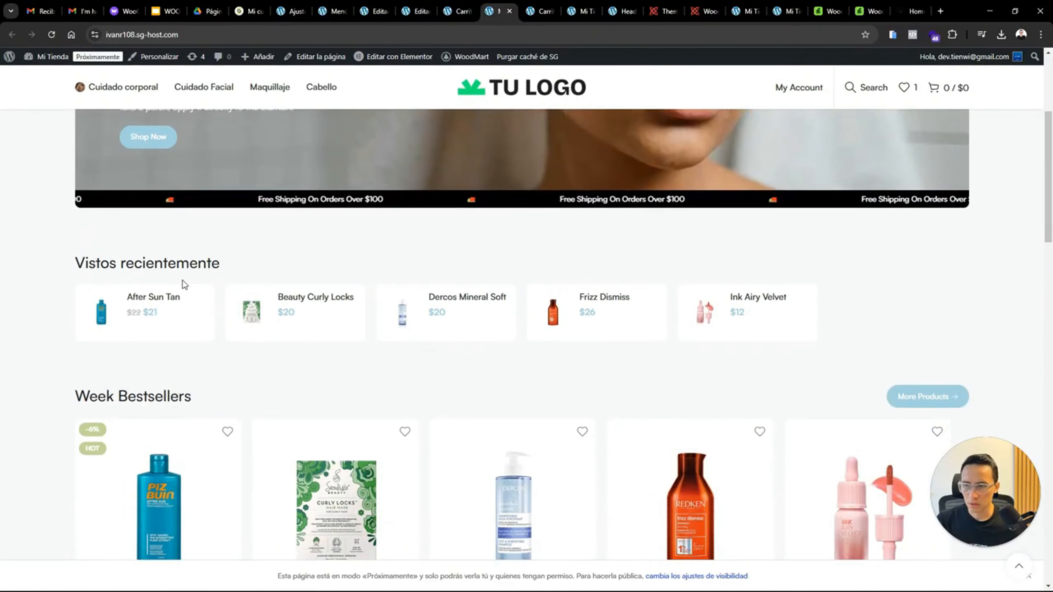
{"action": "left_click_drag", "start_coordinate": [1048, 187], "coordinate": [995, 88]}
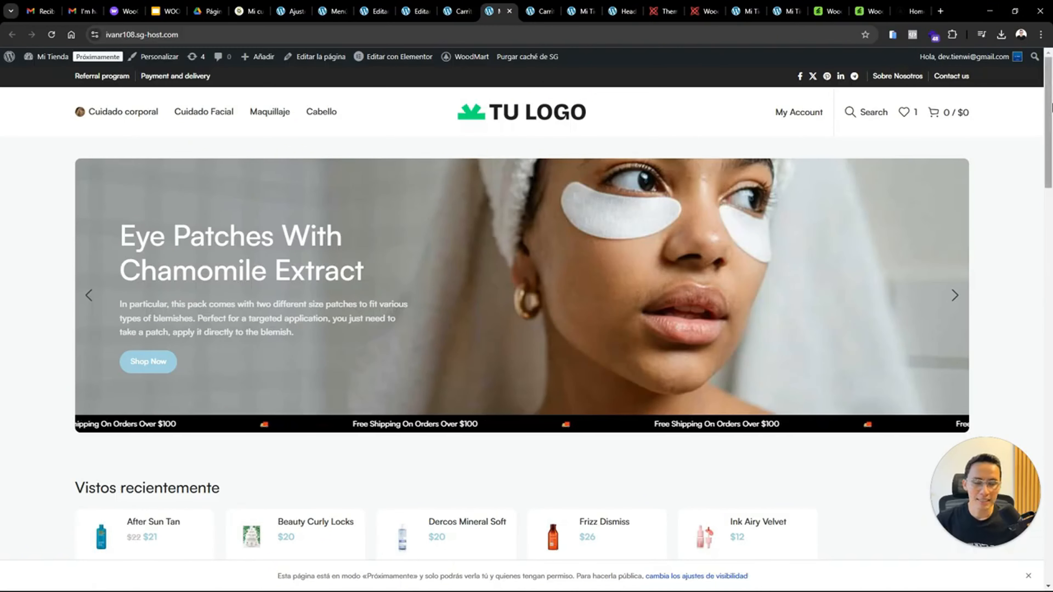
{"action": "left_click_drag", "start_coordinate": [1051, 107], "coordinate": [1052, 415]}
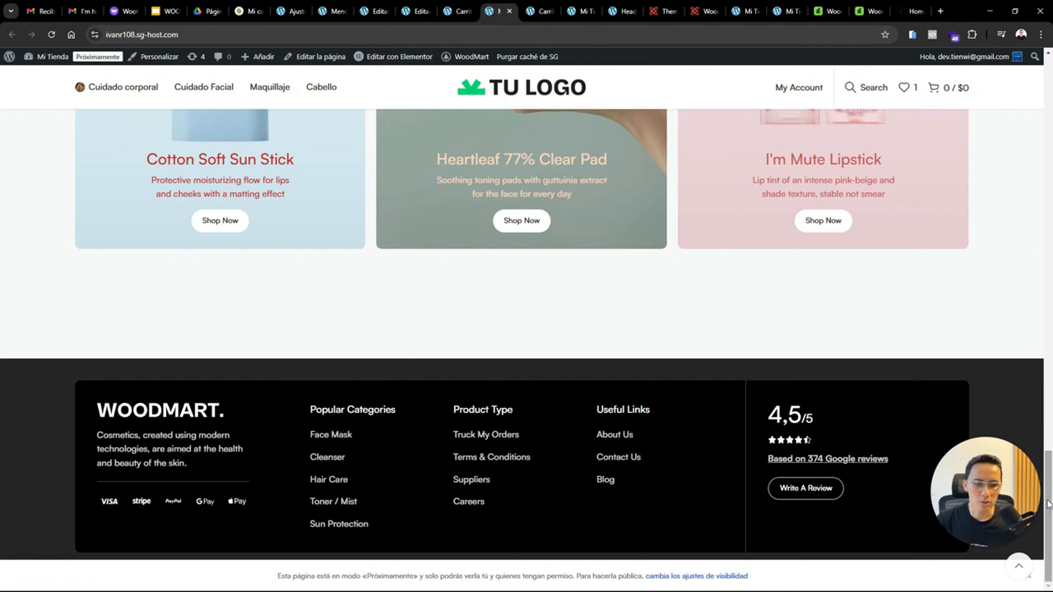
{"action": "left_click_drag", "start_coordinate": [1048, 504], "coordinate": [1037, 63]}
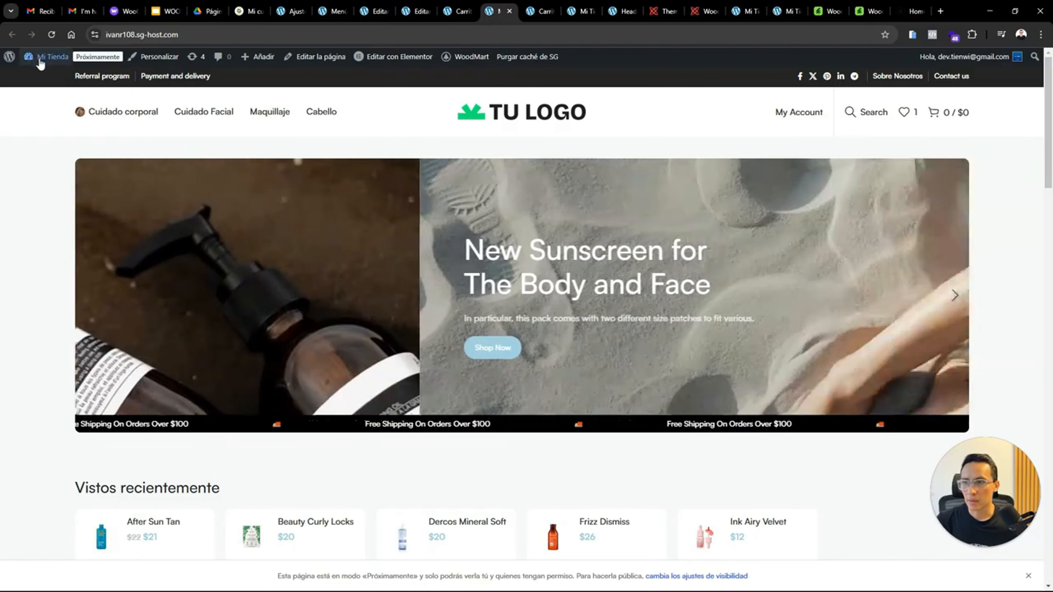
Open the site's admin dashboard, search the XTemos documentation for "footer" and view the Explanation of Elementor page templates article
{"action": "left_click", "coordinate": [37, 73]}
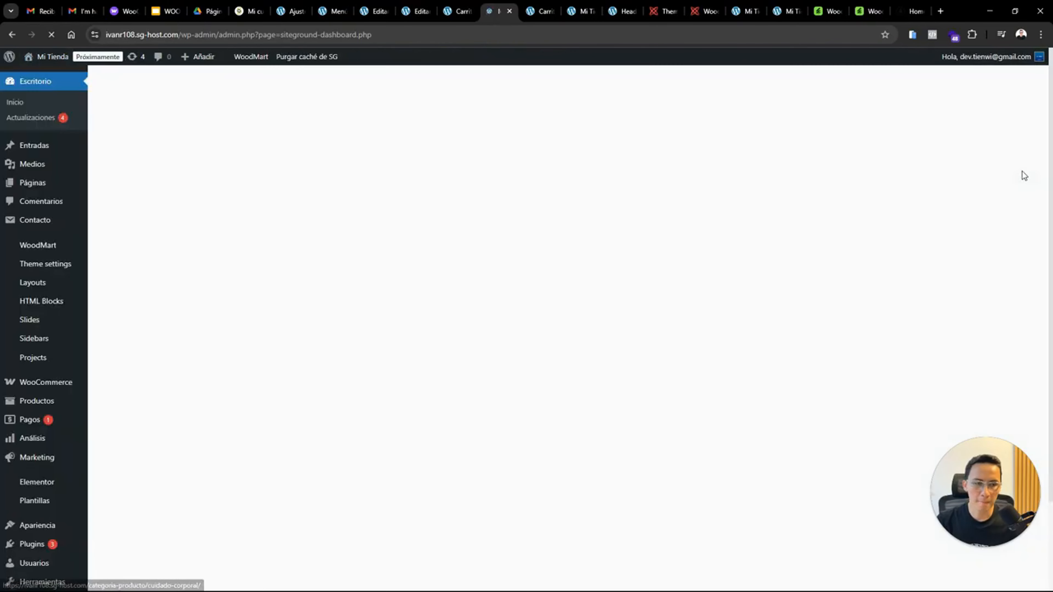
{"action": "mouse_move", "coordinate": [60, 245]}
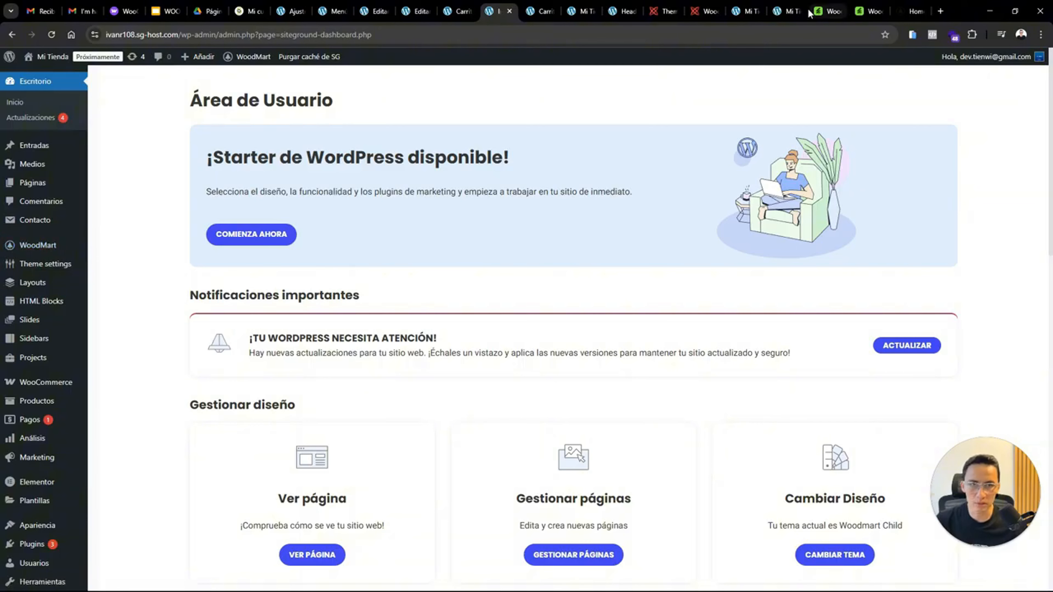
{"action": "left_click", "coordinate": [648, 12]}
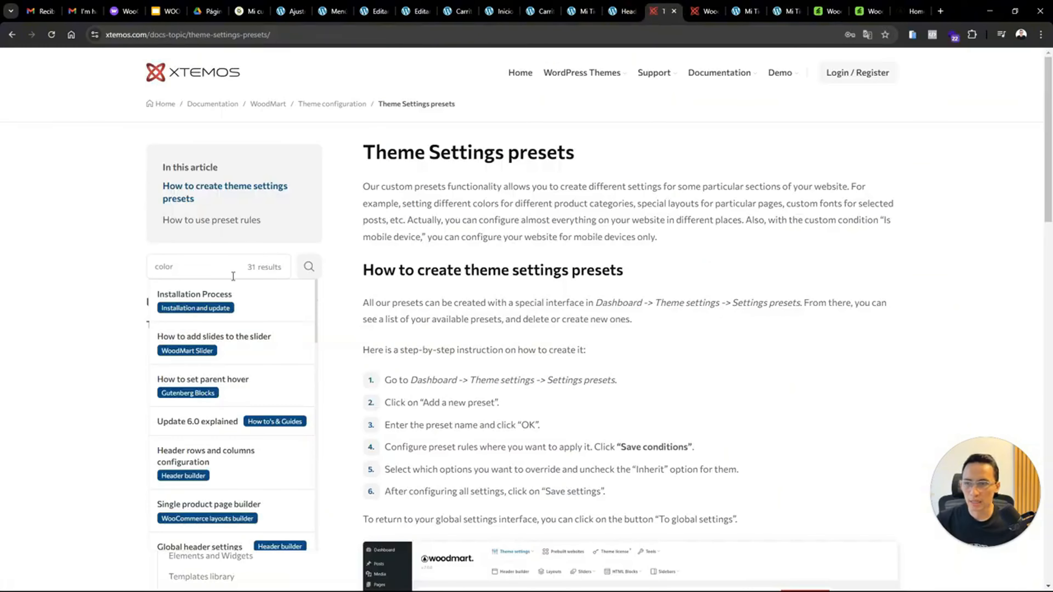
{"action": "double_click", "coordinate": [220, 272]}
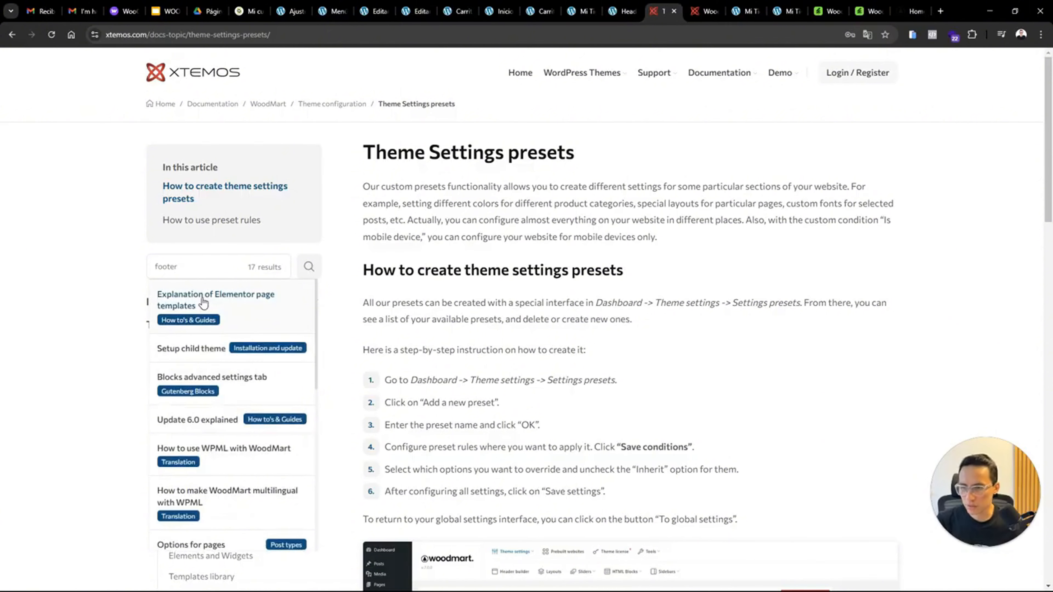
{"action": "left_click", "coordinate": [235, 311]}
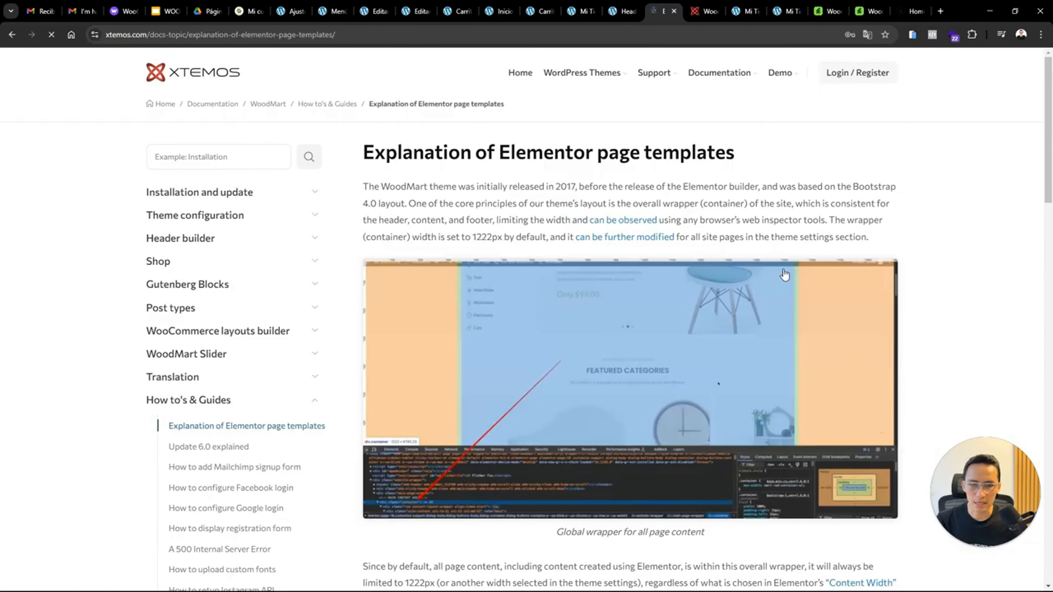
{"action": "left_click_drag", "start_coordinate": [1051, 186], "coordinate": [1037, 104]}
Open the Footer section of the WoodMart theme settings and examine which HTML block supplies the footer content
{"action": "left_click", "coordinate": [503, 14]}
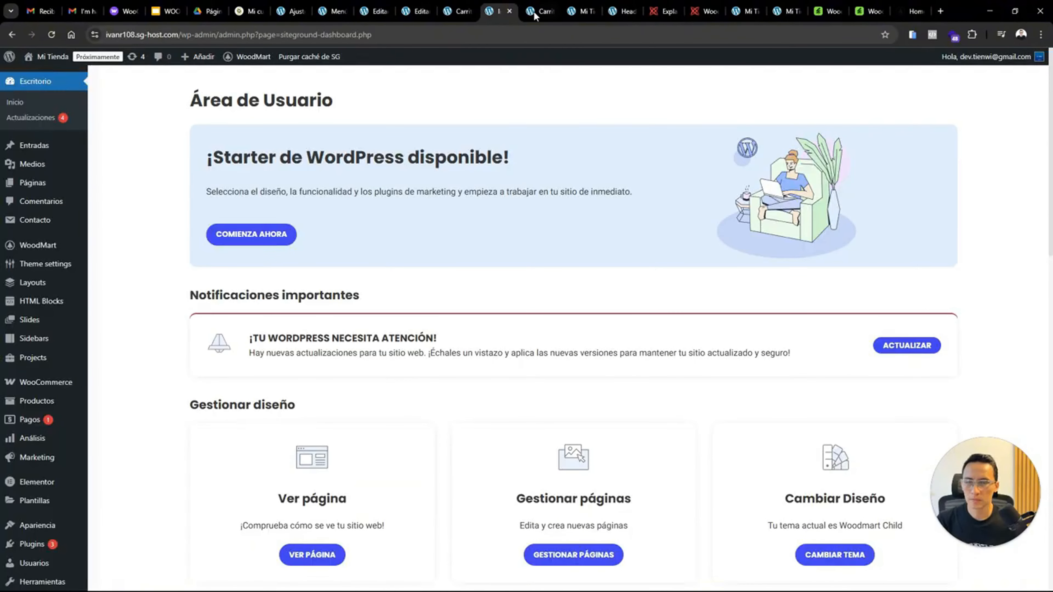
{"action": "mouse_move", "coordinate": [47, 248]}
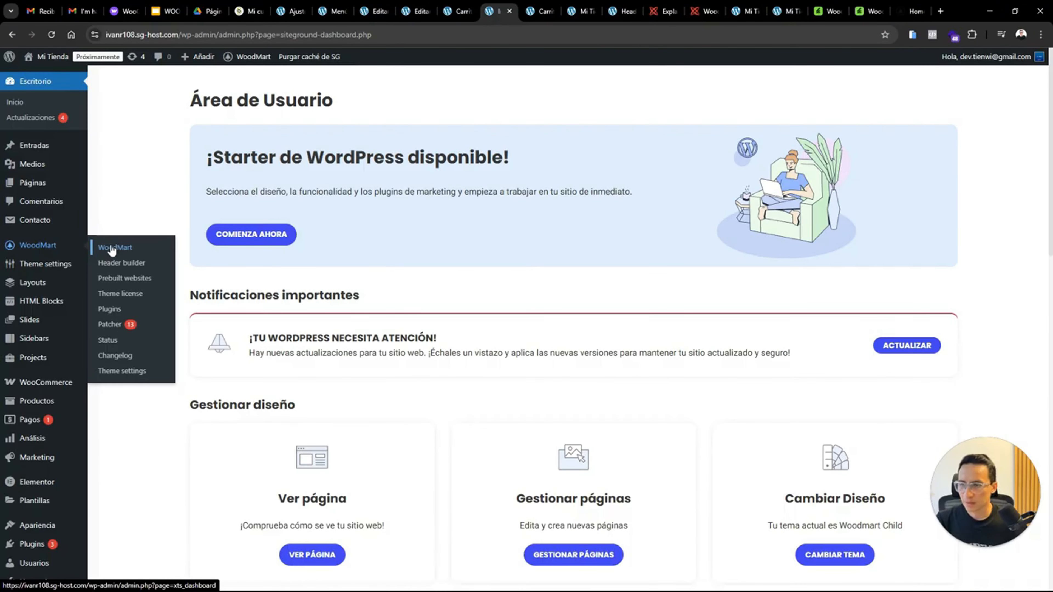
{"action": "mouse_move", "coordinate": [43, 268]}
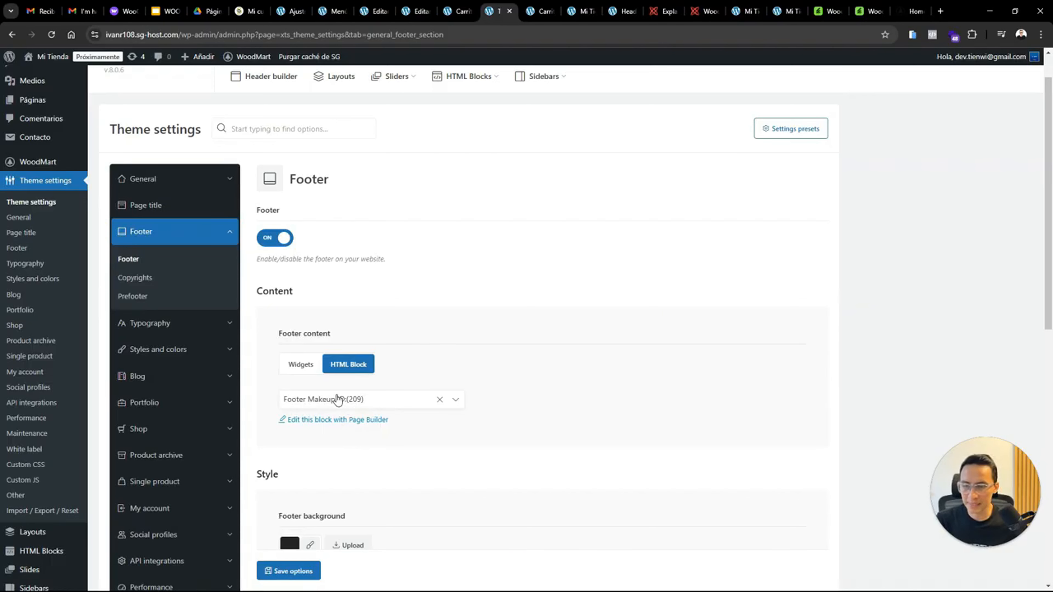
{"action": "mouse_move", "coordinate": [1049, 209]}
{"action": "left_mouse_down"}
{"action": "mouse_move", "coordinate": [1048, 239]}
{"action": "mouse_move", "coordinate": [1047, 212]}
{"action": "left_mouse_up"}
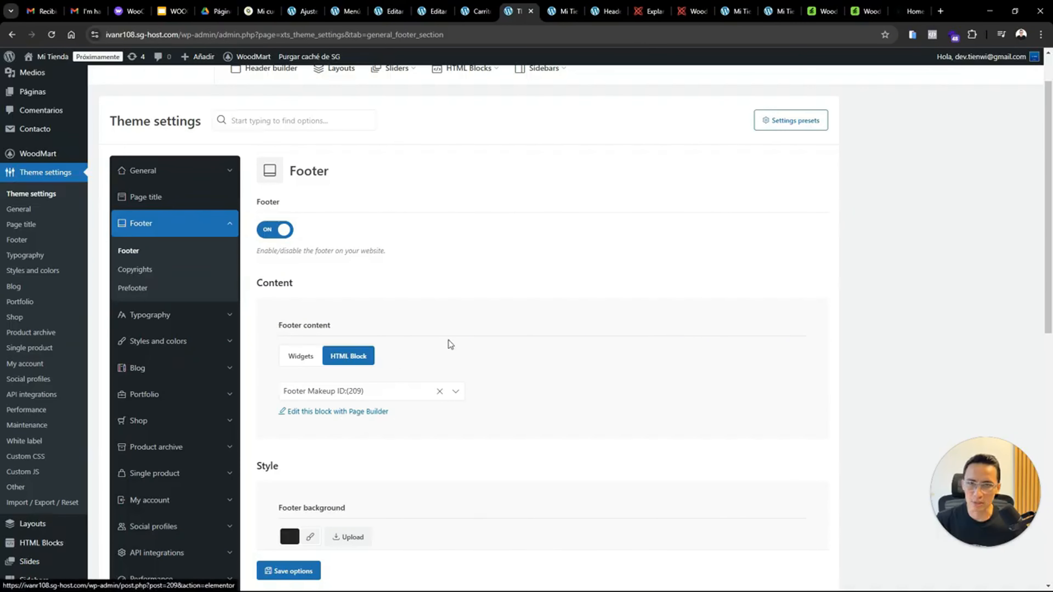
Open the Footer Makeup block in Elementor from the store's home page
{"action": "left_click", "coordinate": [559, 17]}
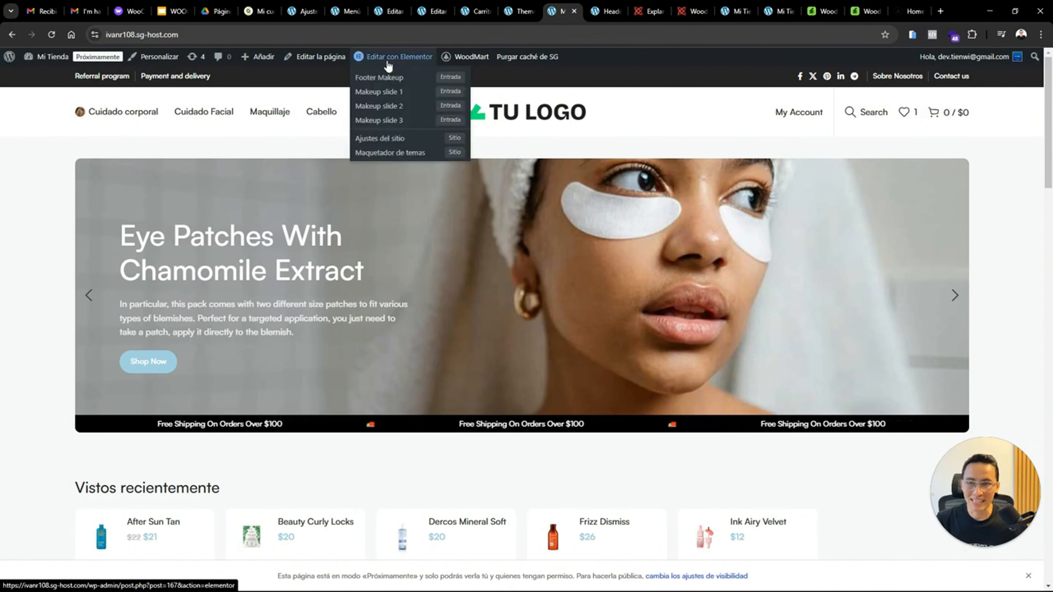
{"action": "mouse_move", "coordinate": [400, 69]}
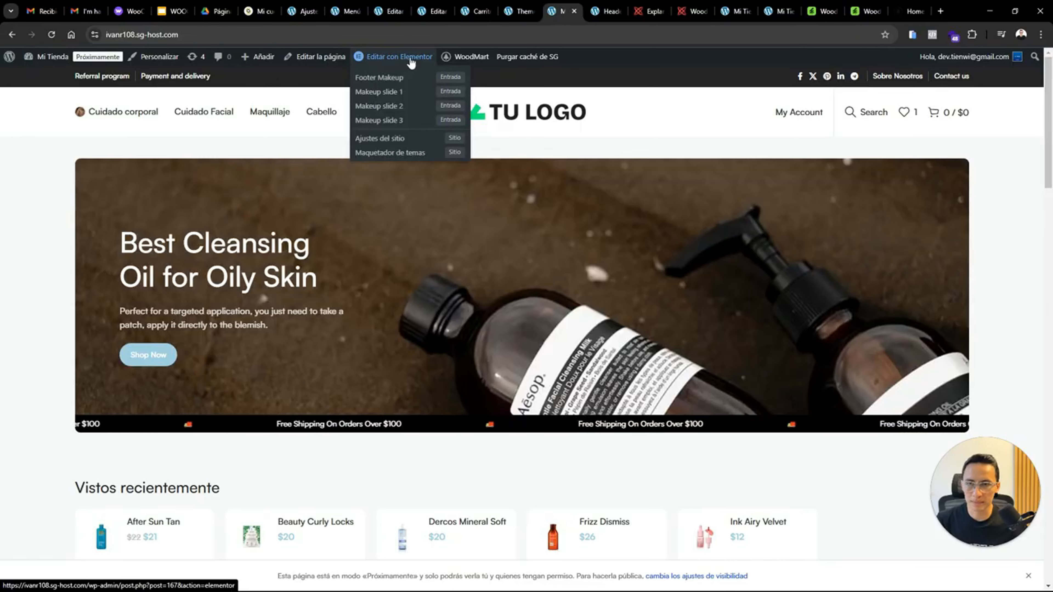
{"action": "left_click", "coordinate": [381, 85]}
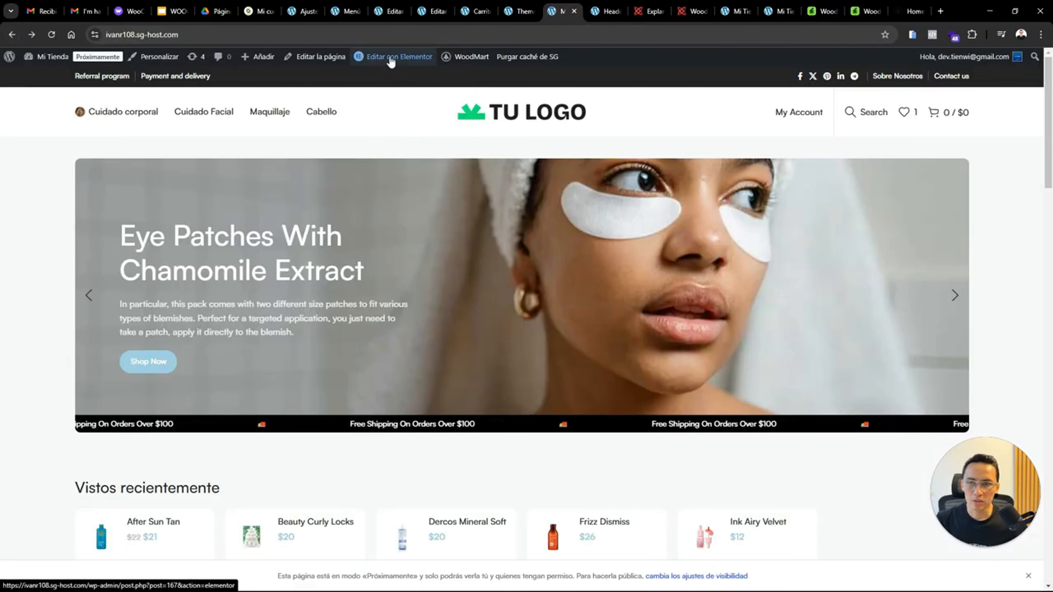
{"action": "mouse_move", "coordinate": [386, 56]}
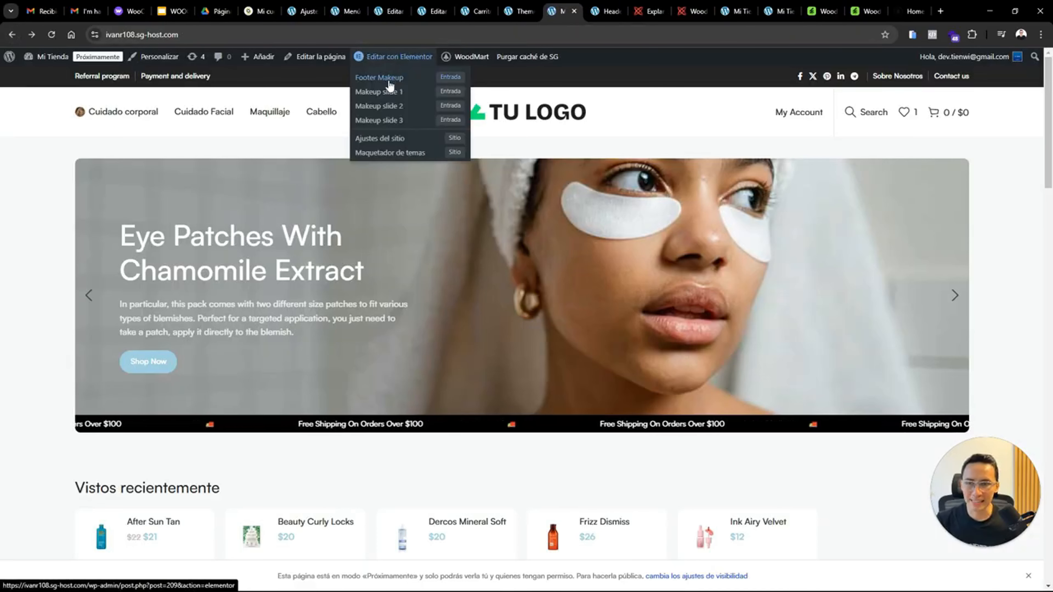
{"action": "left_click", "coordinate": [391, 79]}
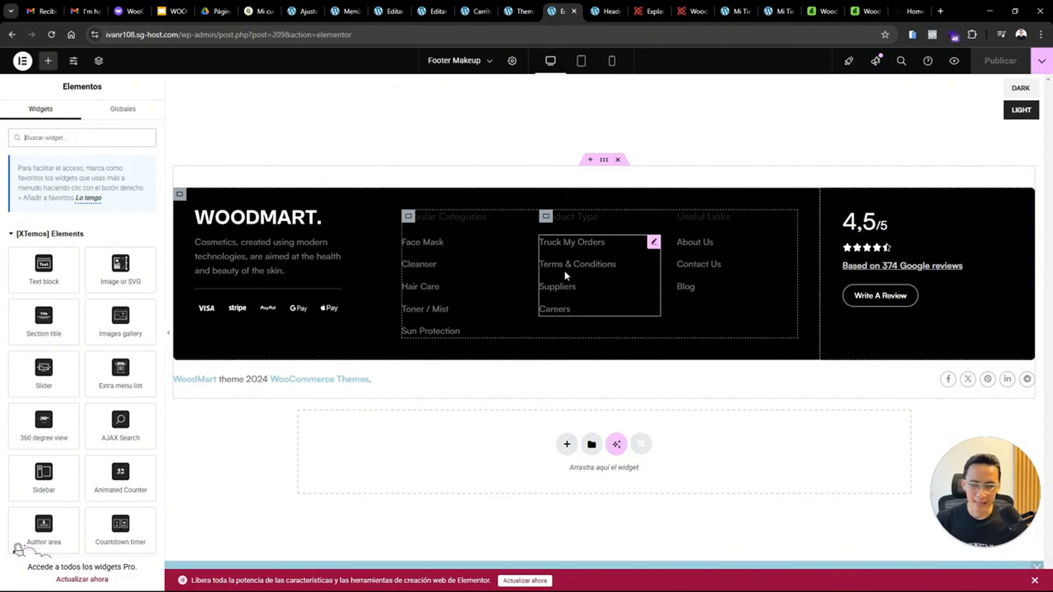
Return to the WoodMart theme settings and open the Colors options under Styles and colors
{"action": "left_click", "coordinate": [478, 11]}
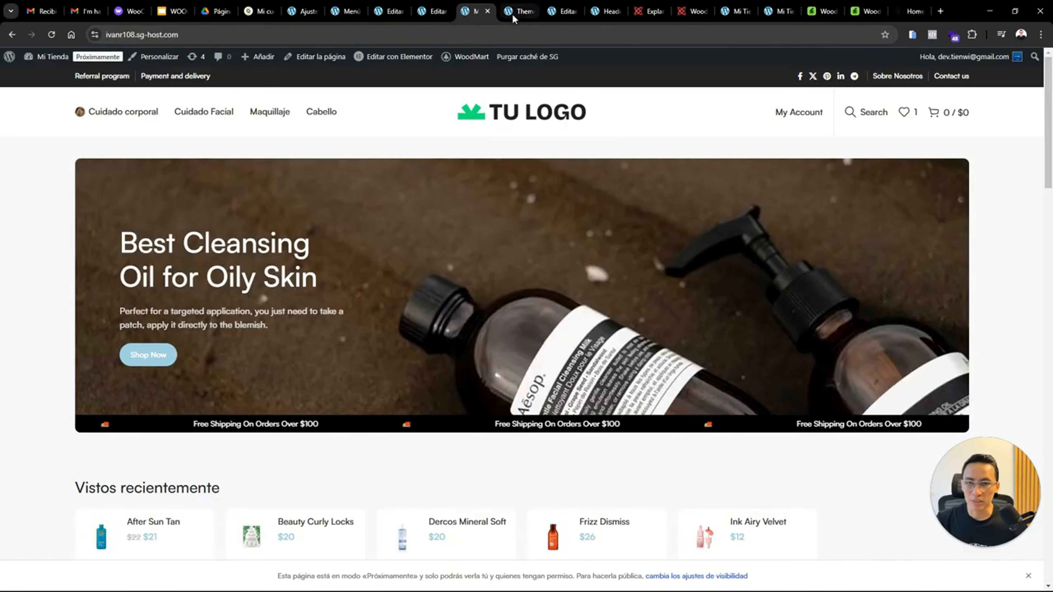
{"action": "left_click", "coordinate": [515, 12]}
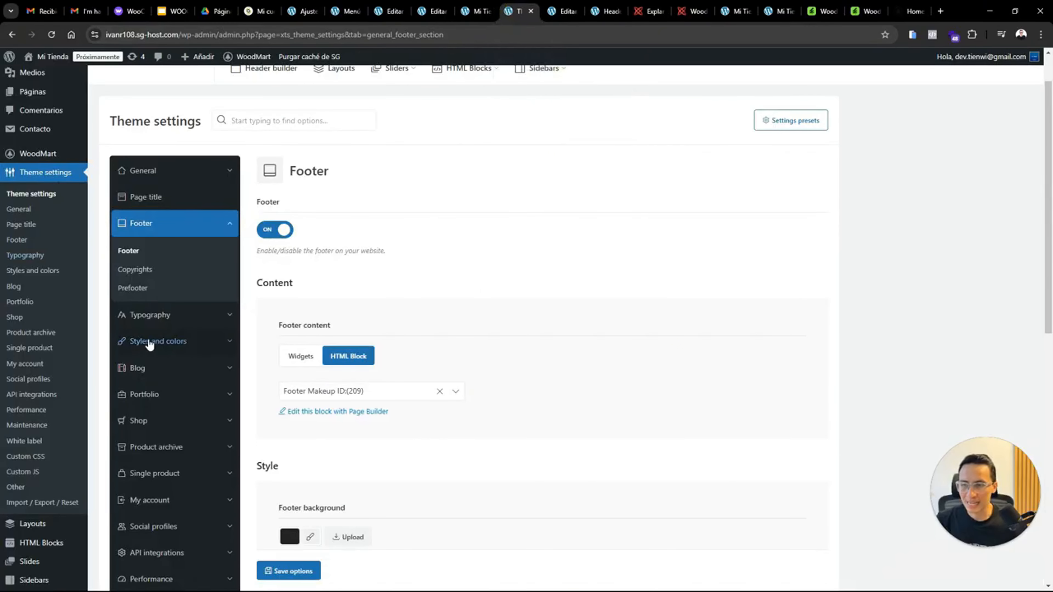
{"action": "scroll", "coordinate": [149, 344], "scroll_direction": "down", "scroll_amount": 1}
{"action": "left_click", "coordinate": [138, 297]}
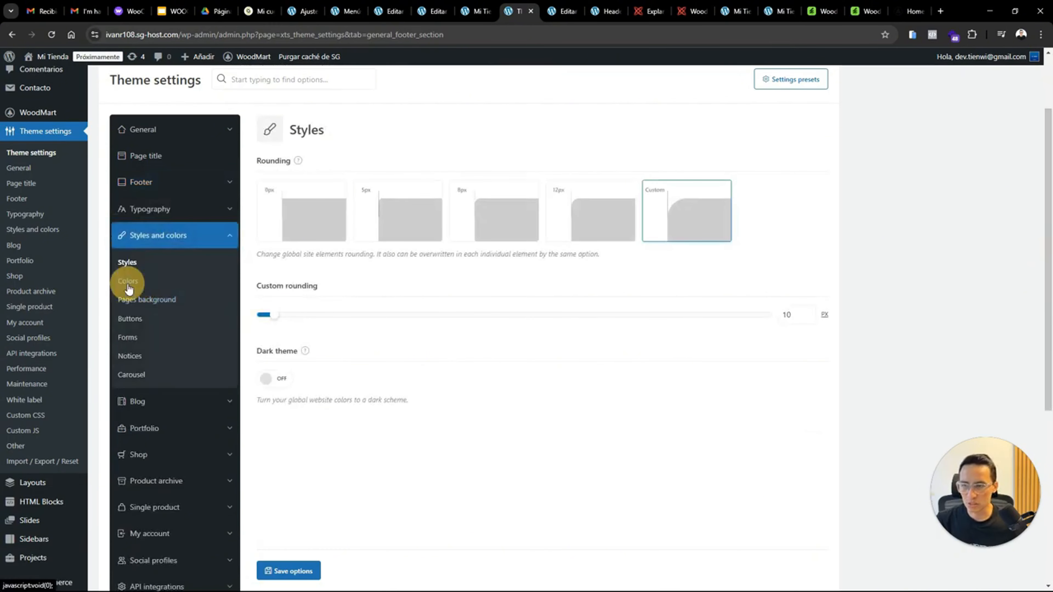
{"action": "left_click", "coordinate": [128, 286]}
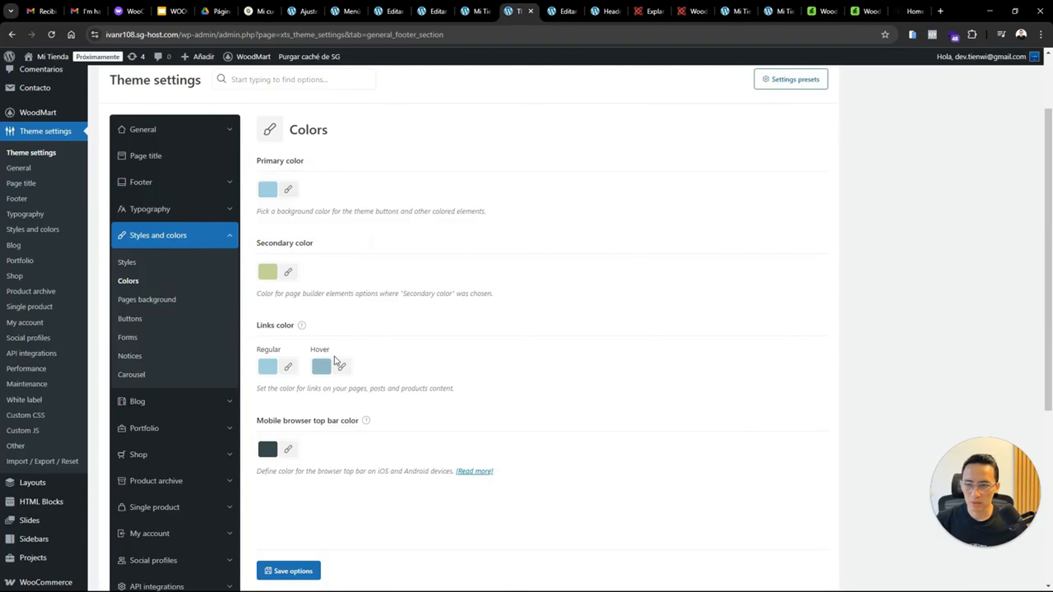
{"action": "scroll", "coordinate": [428, 363], "scroll_direction": "down", "scroll_amount": 1}
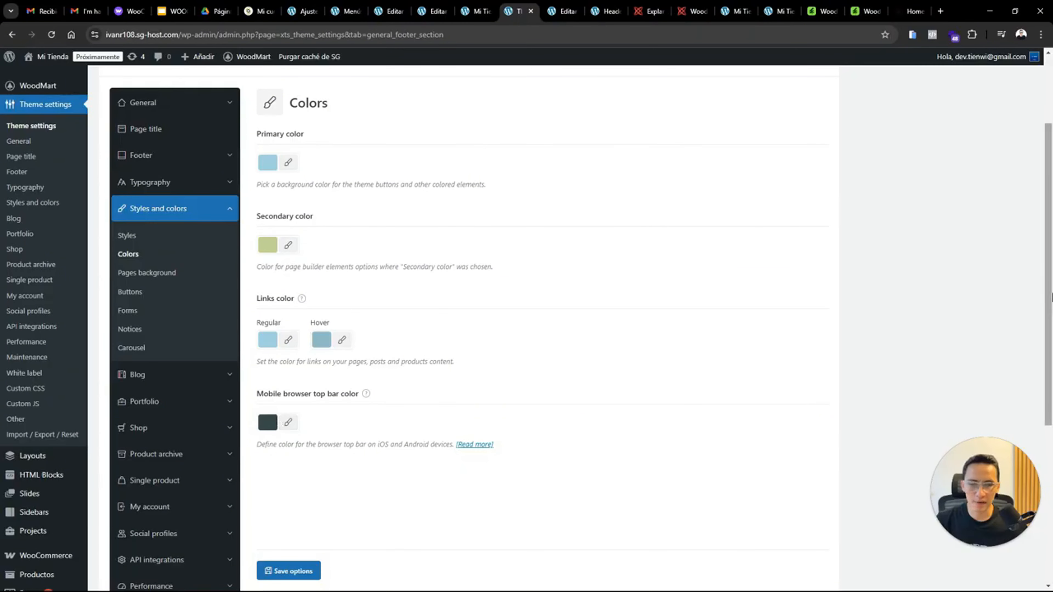
{"action": "scroll", "coordinate": [221, 287], "scroll_direction": "up", "scroll_amount": 3}
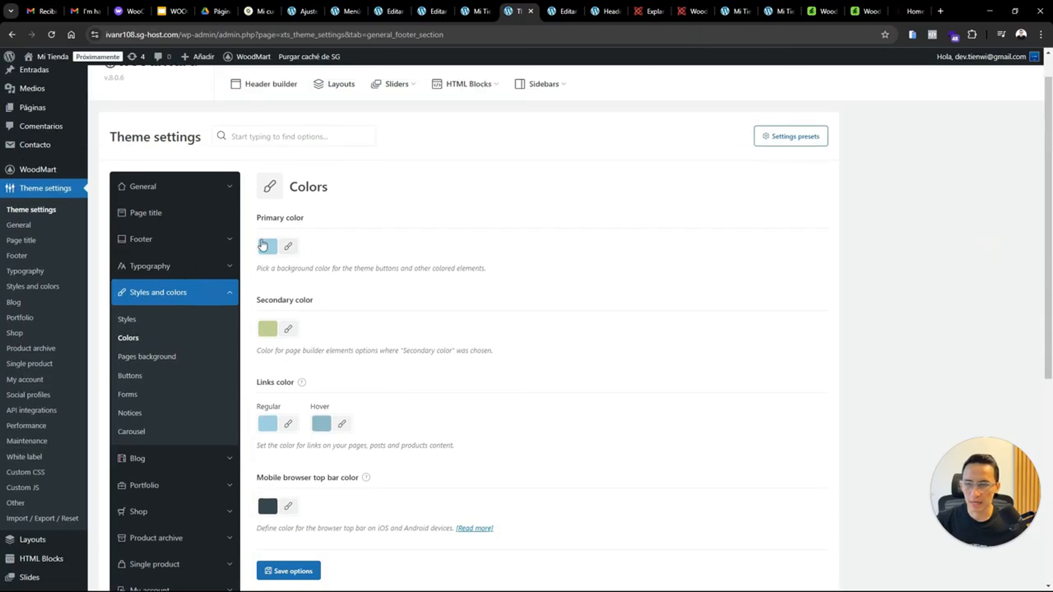
Set the theme's primary color to black, rgb(0,0,0)
{"action": "left_click", "coordinate": [267, 248]}
{"action": "left_click", "coordinate": [266, 396]}
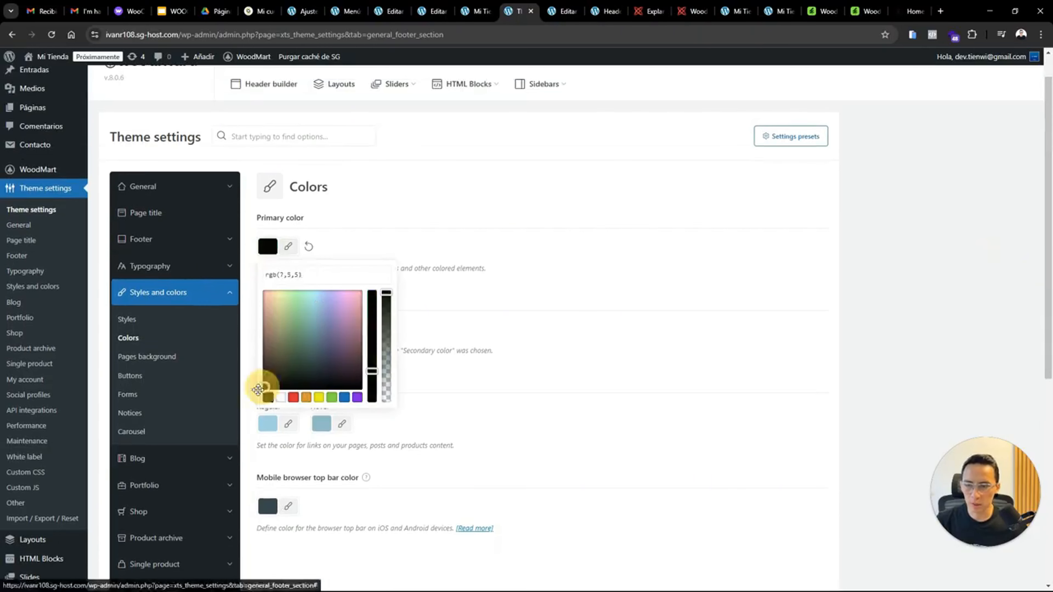
{"action": "left_click", "coordinate": [256, 393]}
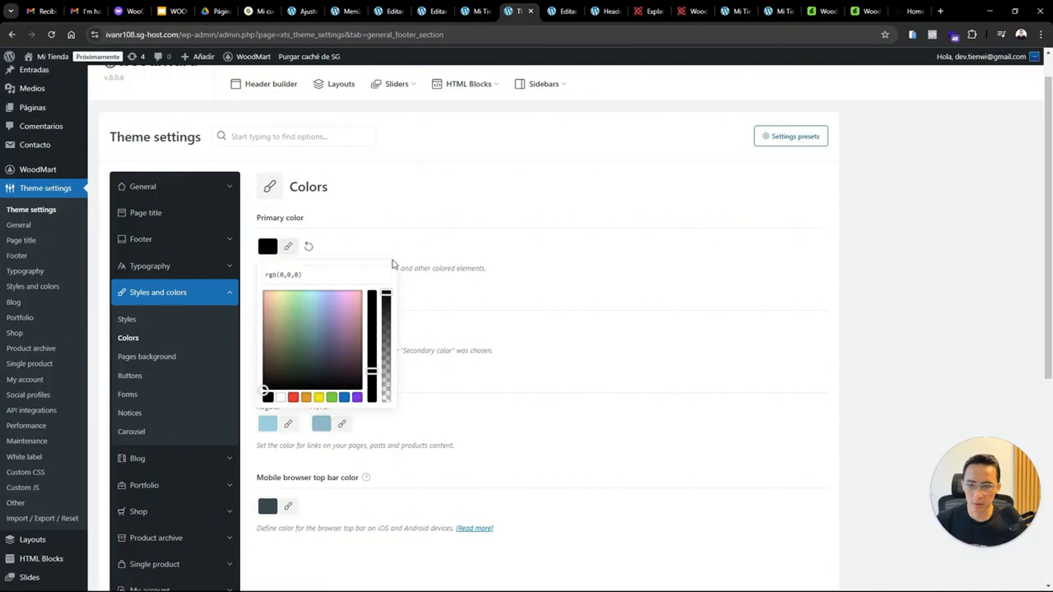
{"action": "left_click", "coordinate": [430, 215]}
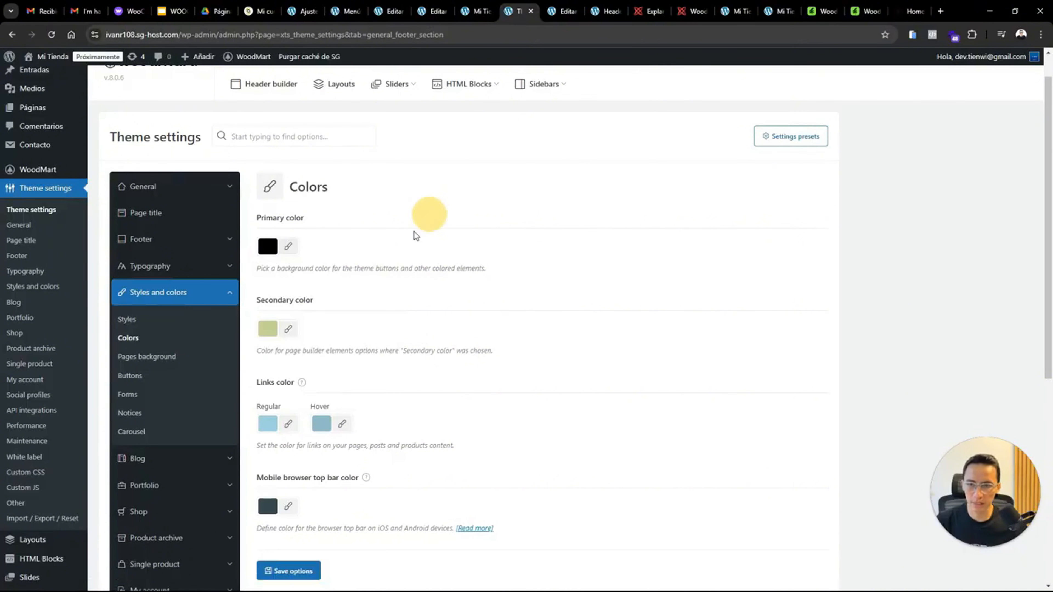
Set the theme's secondary color to green, rgb(129,215,66), and save the color options
{"action": "left_click", "coordinate": [268, 330]}
{"action": "left_click", "coordinate": [333, 480]}
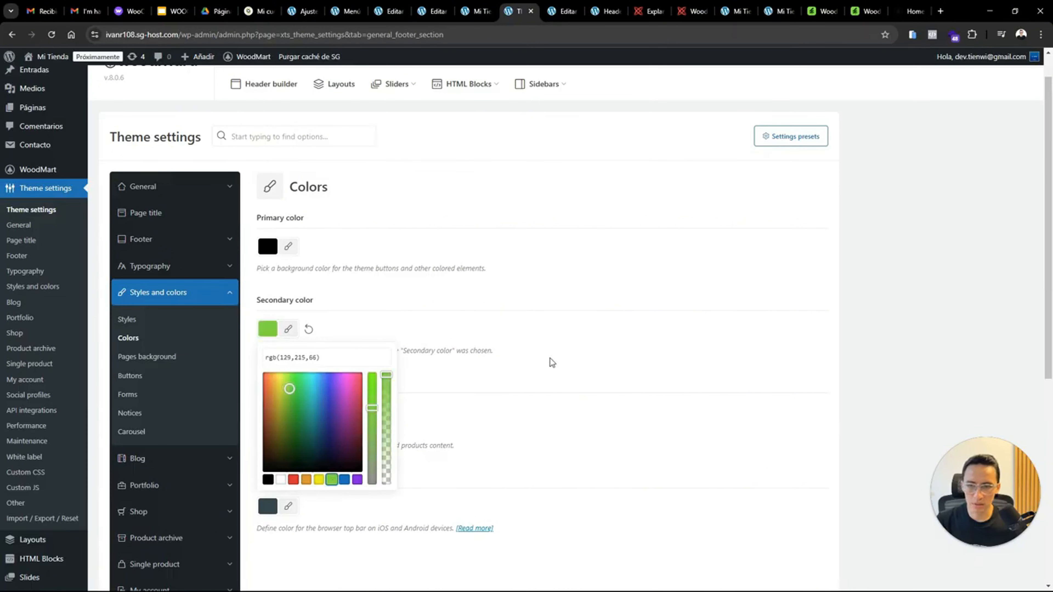
{"action": "left_click", "coordinate": [374, 318]}
{"action": "left_click", "coordinate": [268, 328]}
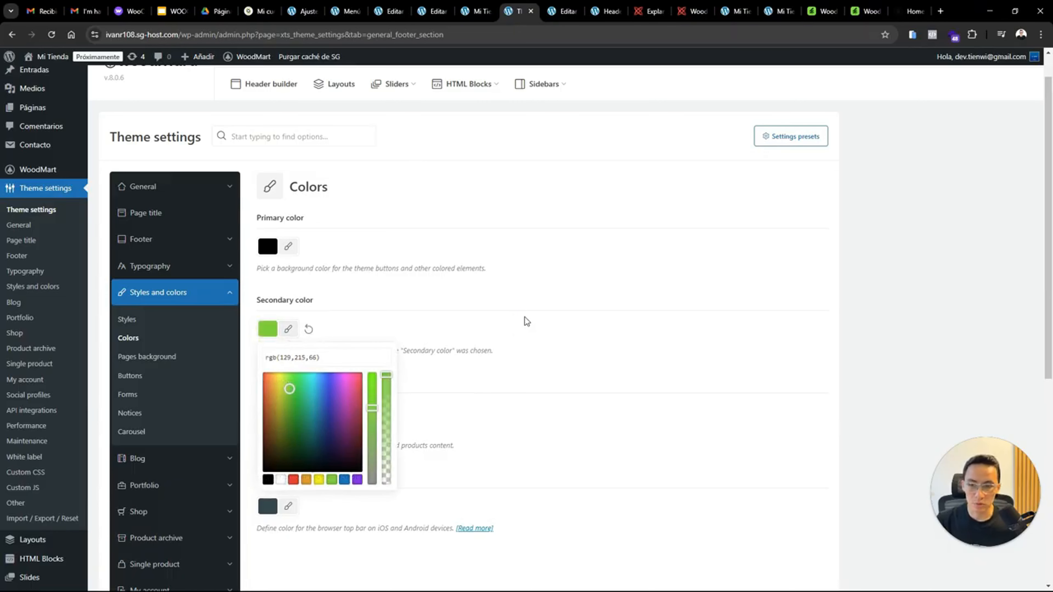
{"action": "left_click", "coordinate": [300, 358]}
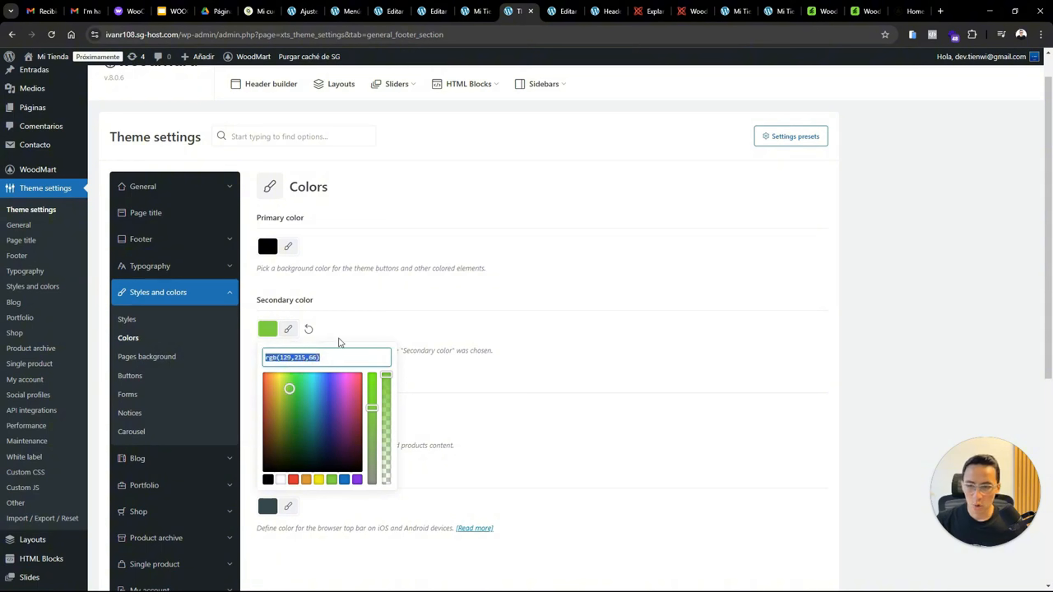
{"action": "left_click", "coordinate": [370, 326]}
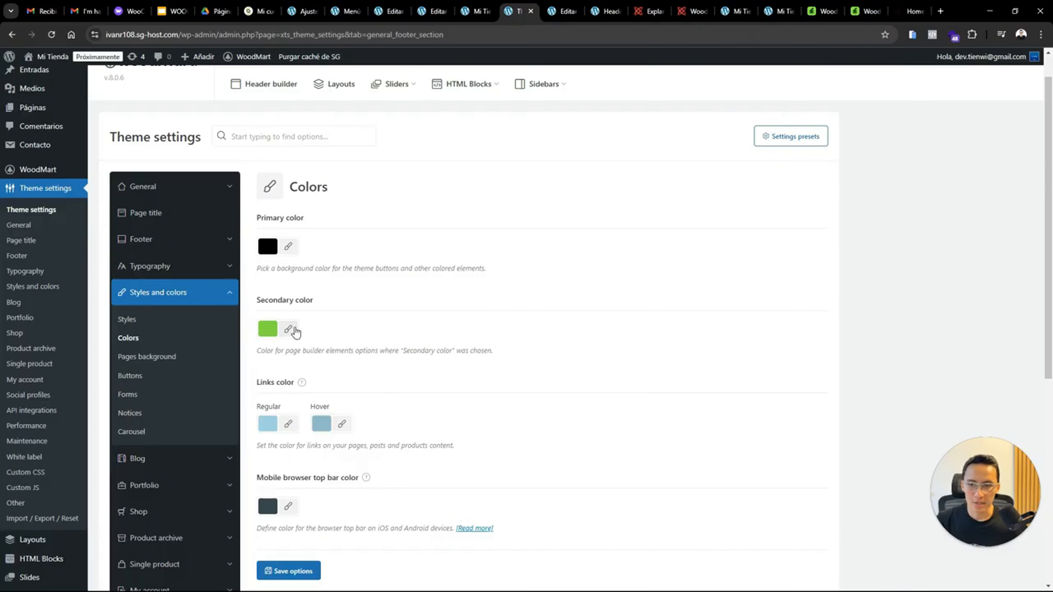
{"action": "left_click", "coordinate": [271, 330]}
{"action": "left_click", "coordinate": [301, 358]}
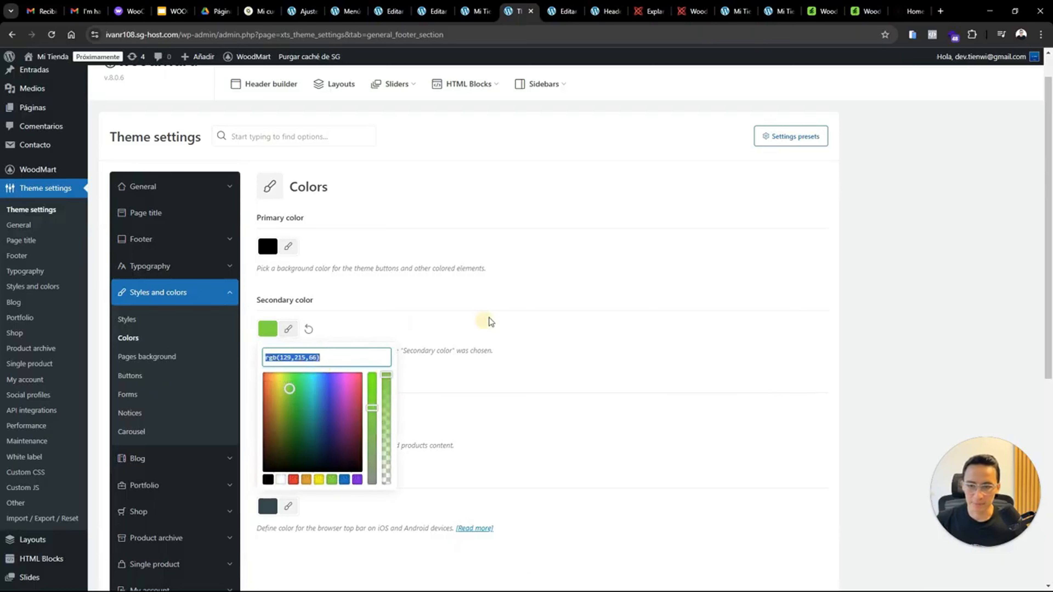
{"action": "left_click", "coordinate": [538, 318]}
{"action": "scroll", "coordinate": [760, 326], "scroll_direction": "down", "scroll_amount": 2}
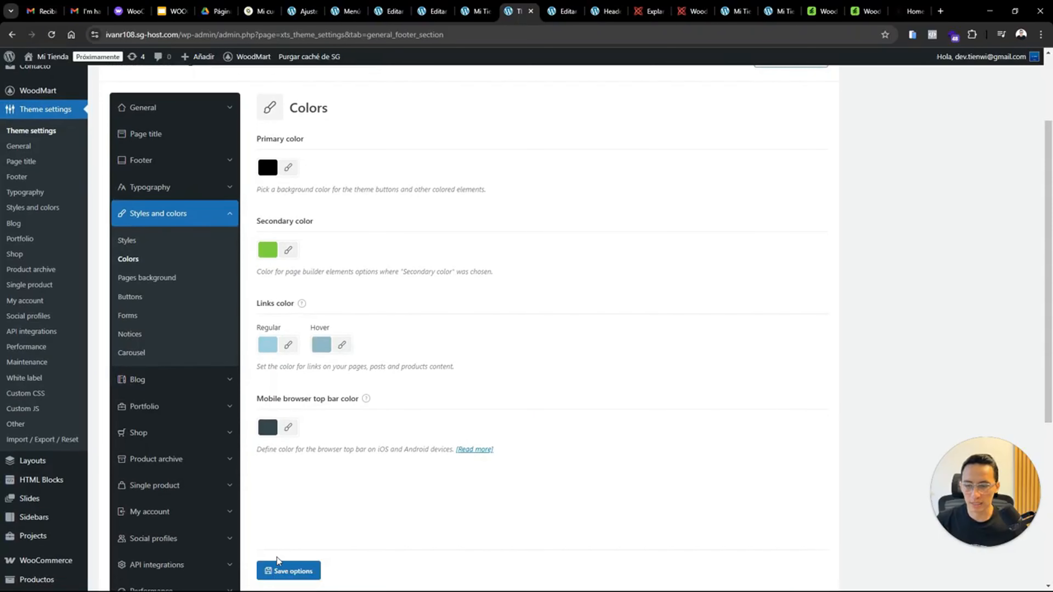
{"action": "left_click", "coordinate": [280, 572]}
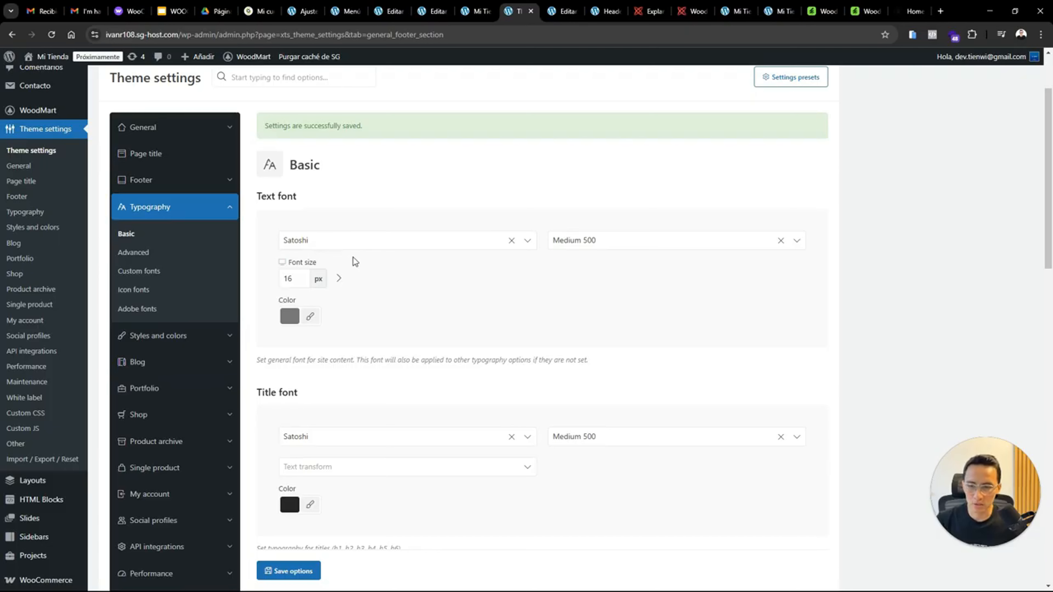
Set the text font and the title font to Poppins in the basic typography settings
{"action": "left_click", "coordinate": [322, 243]}
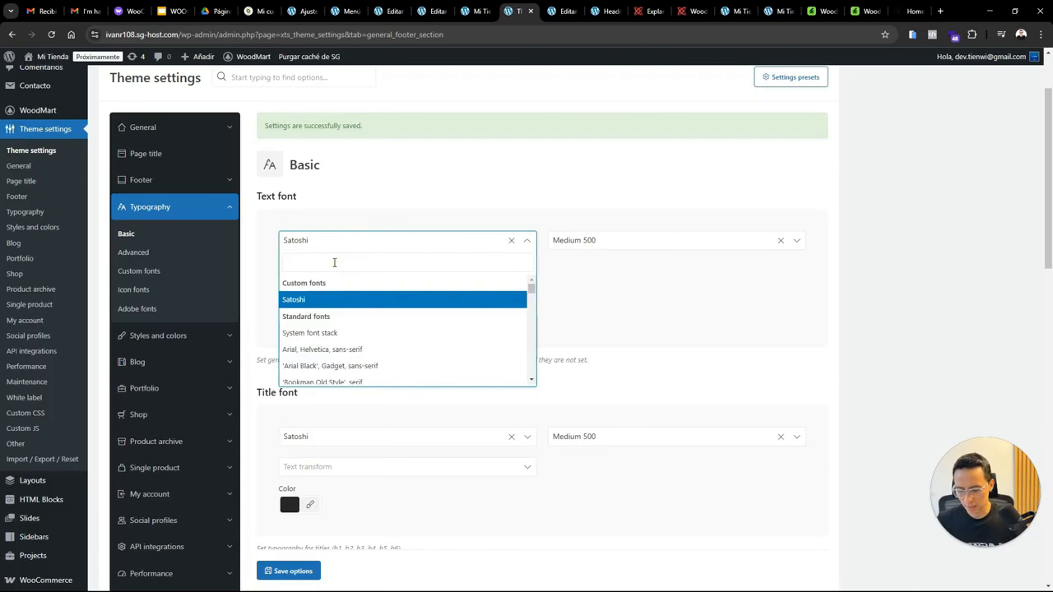
{"action": "type", "text": "poppin"}
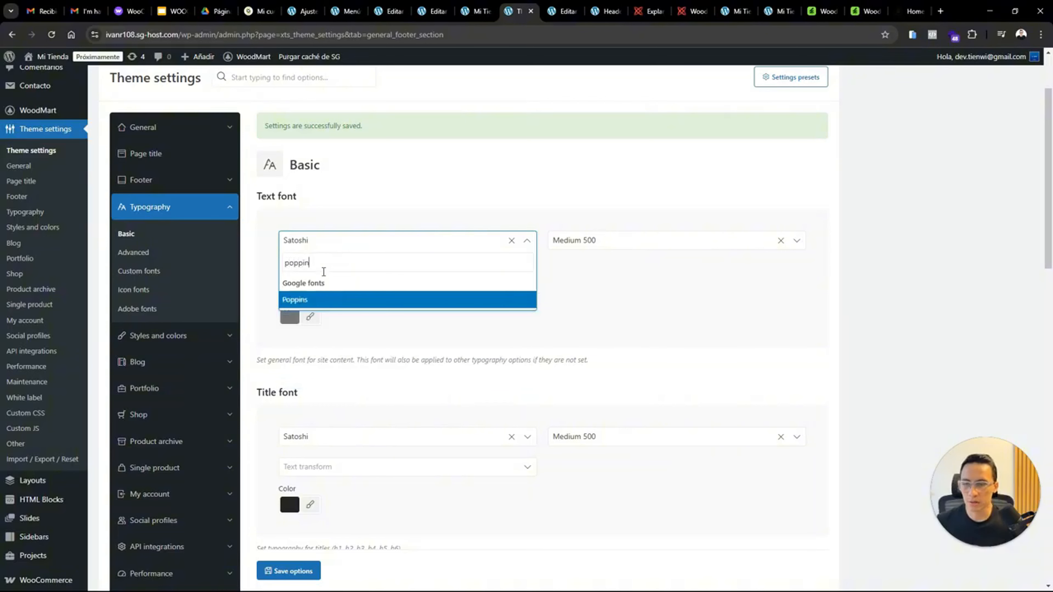
{"action": "left_click", "coordinate": [310, 299]}
{"action": "scroll", "coordinate": [1047, 249], "scroll_direction": "down", "scroll_amount": 5}
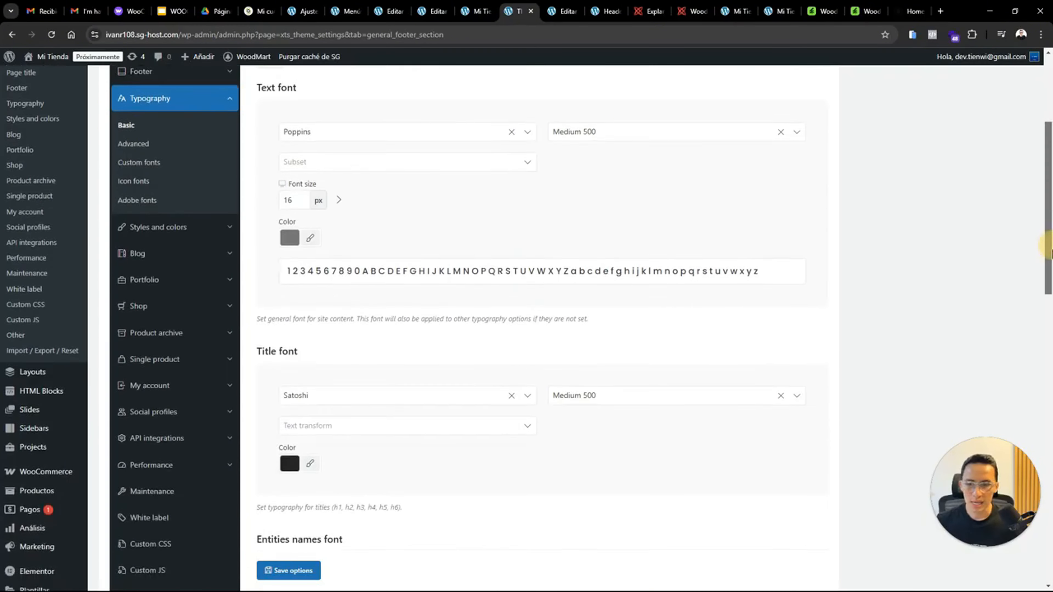
{"action": "left_click", "coordinate": [346, 253]}
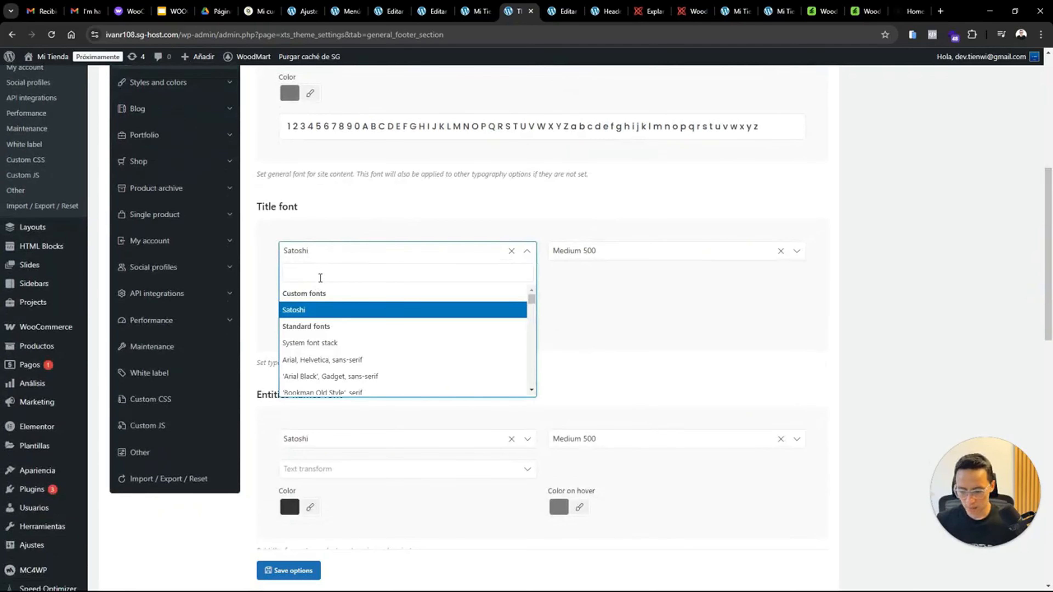
{"action": "type", "text": "popp"}
{"action": "left_click", "coordinate": [364, 309]}
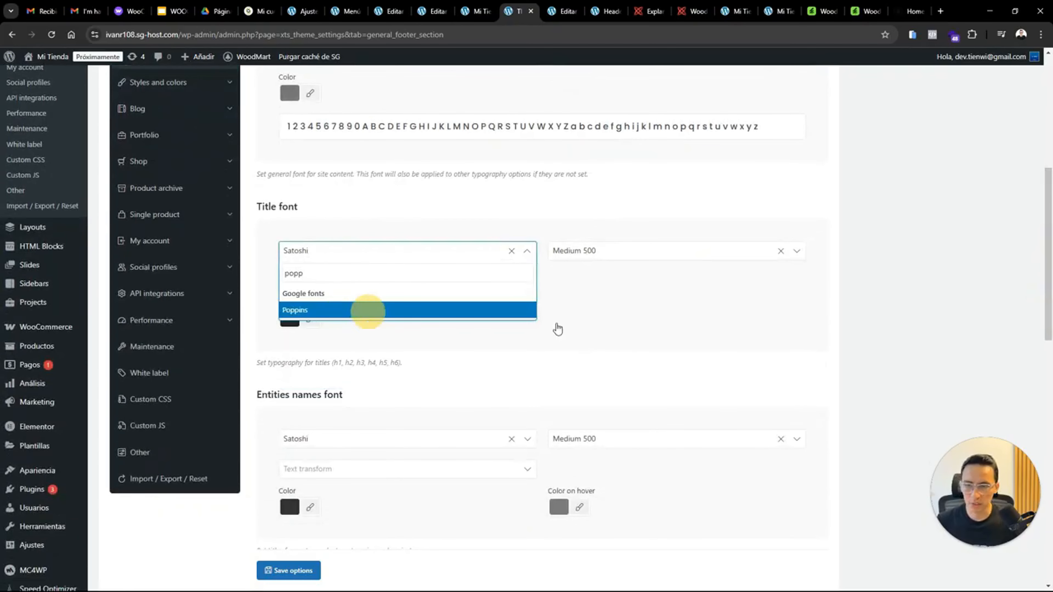
Set the entities names, widget titles and header fonts to Poppins and save the typography options
{"action": "scroll", "coordinate": [406, 257], "scroll_direction": "down", "scroll_amount": 5}
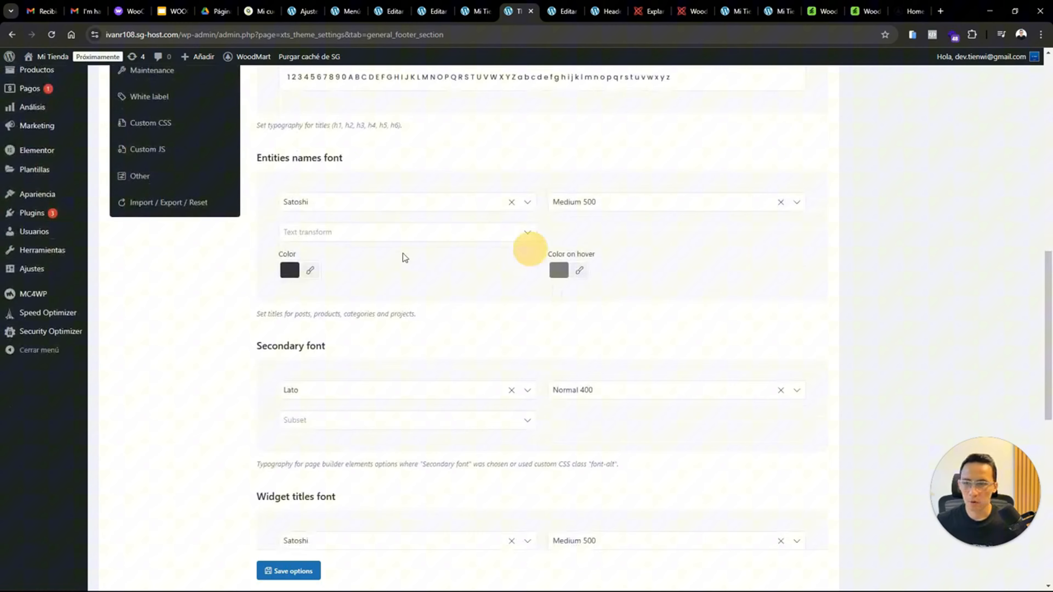
{"action": "left_click", "coordinate": [294, 201]}
{"action": "type", "text": "popp"}
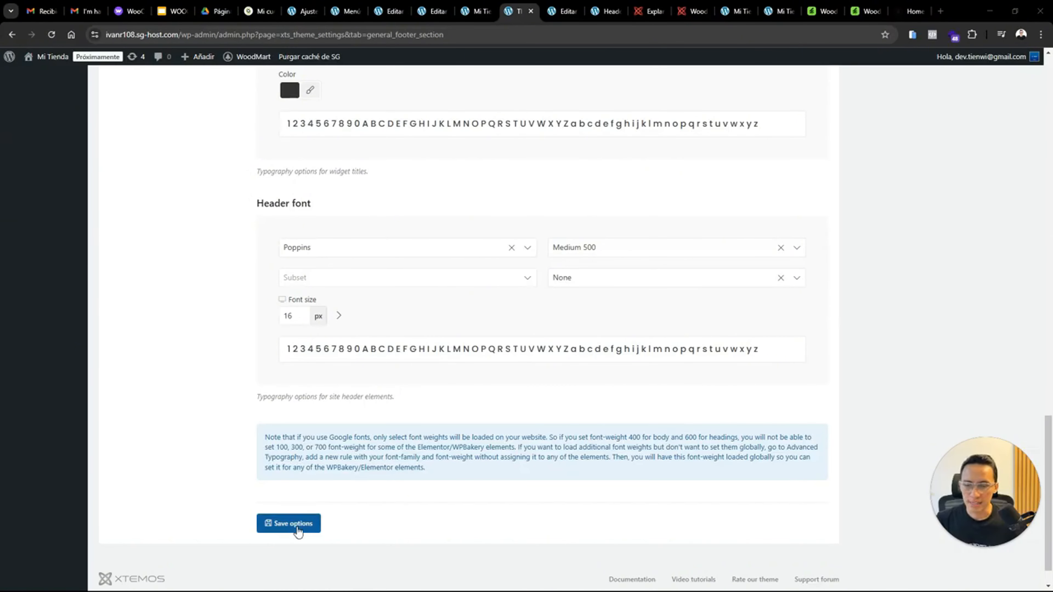
{"action": "left_click", "coordinate": [305, 524]}
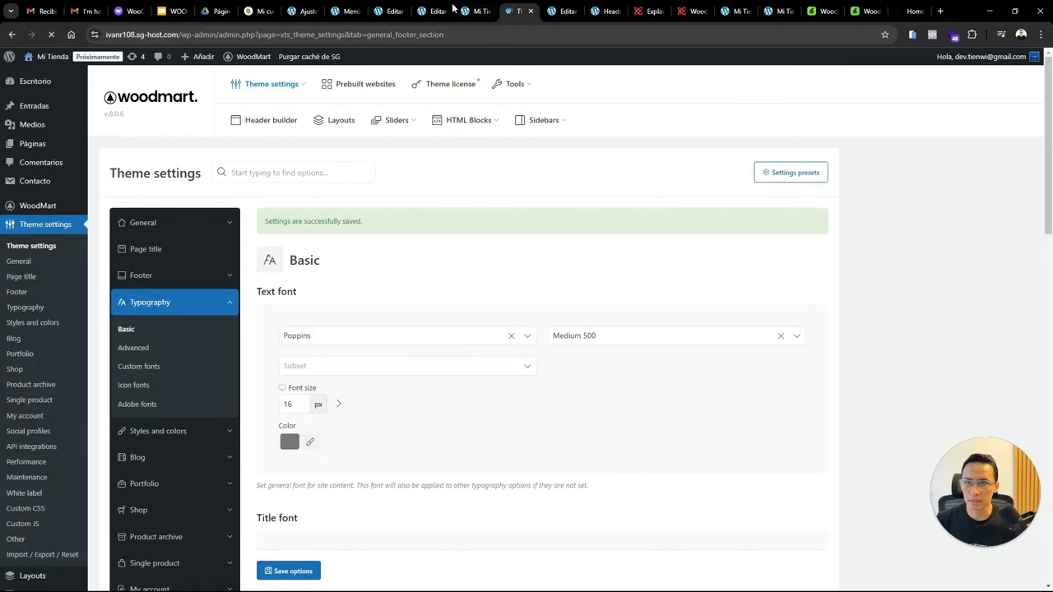
Reload the store's home page and examine its fonts, button colors, product sections and My Account menu
{"action": "left_click", "coordinate": [478, 11]}
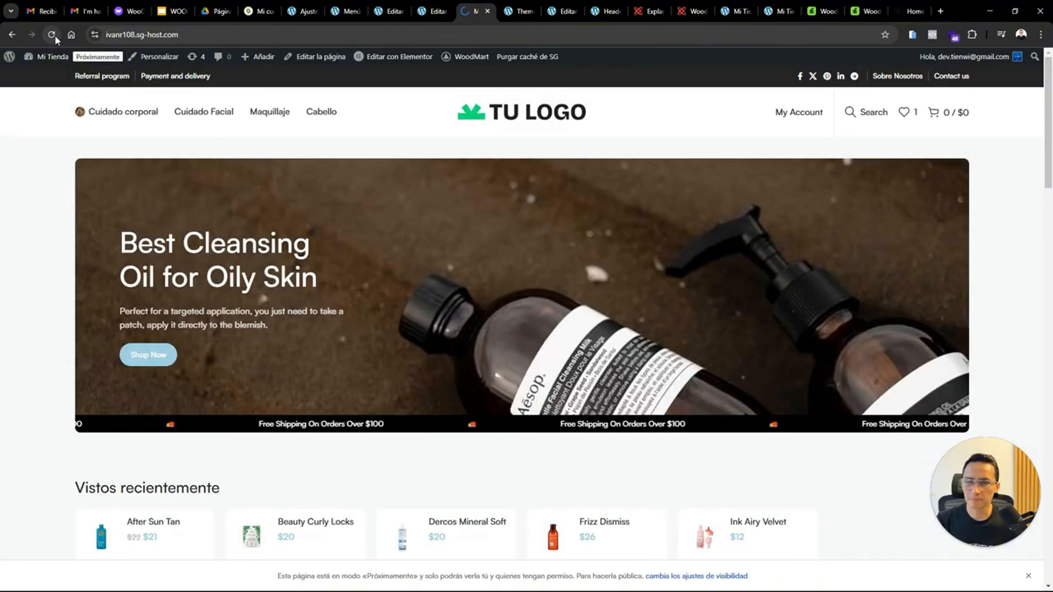
{"action": "left_click", "coordinate": [54, 35]}
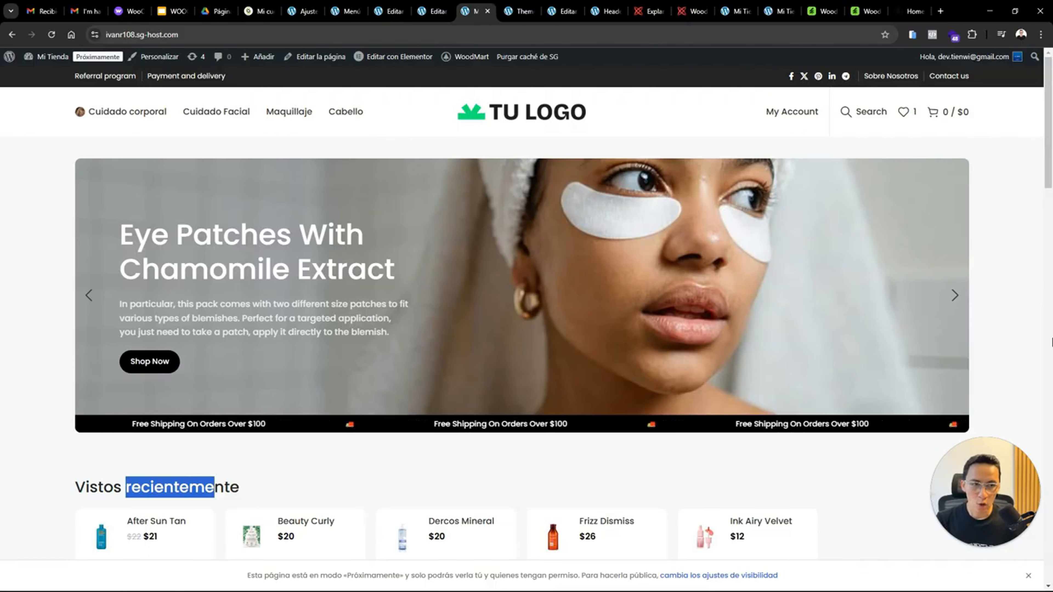
{"action": "left_click", "coordinate": [434, 145]}
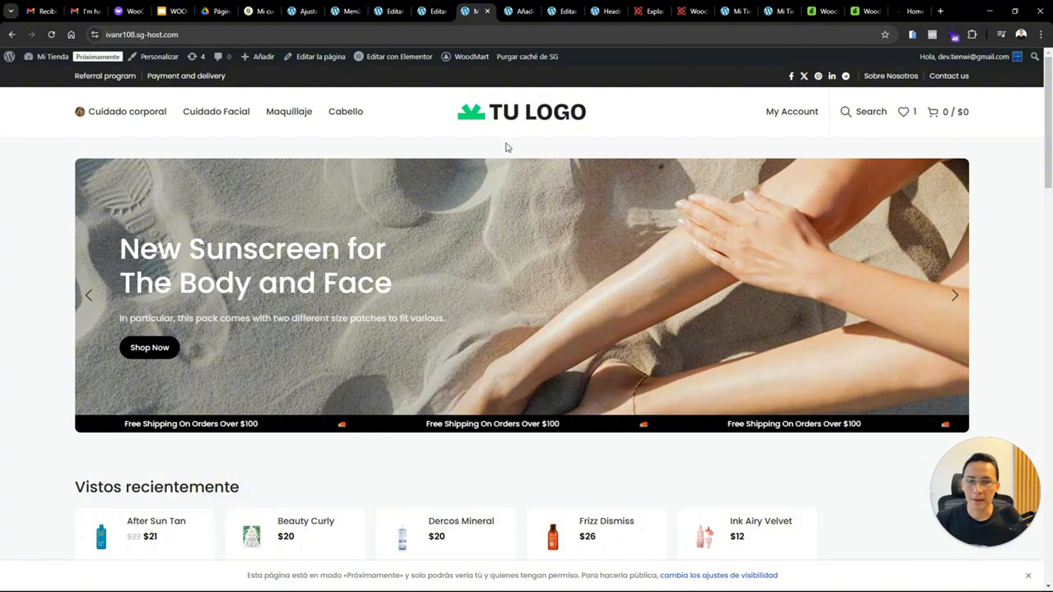
{"action": "scroll", "coordinate": [512, 249], "scroll_direction": "down", "scroll_amount": 5}
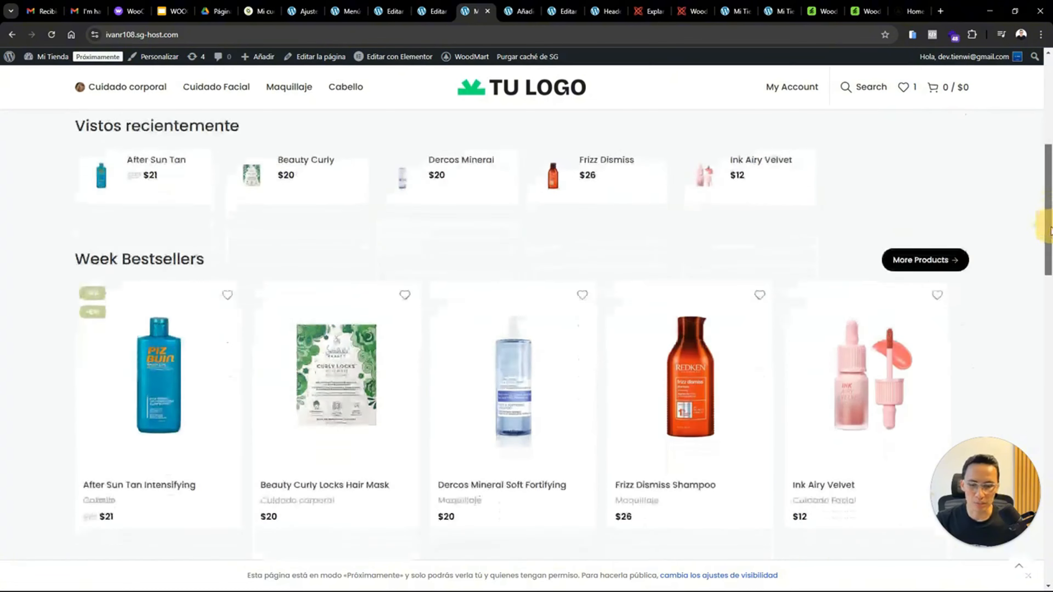
{"action": "scroll", "coordinate": [663, 207], "scroll_direction": "up", "scroll_amount": 5}
{"action": "mouse_move", "coordinate": [782, 117]}
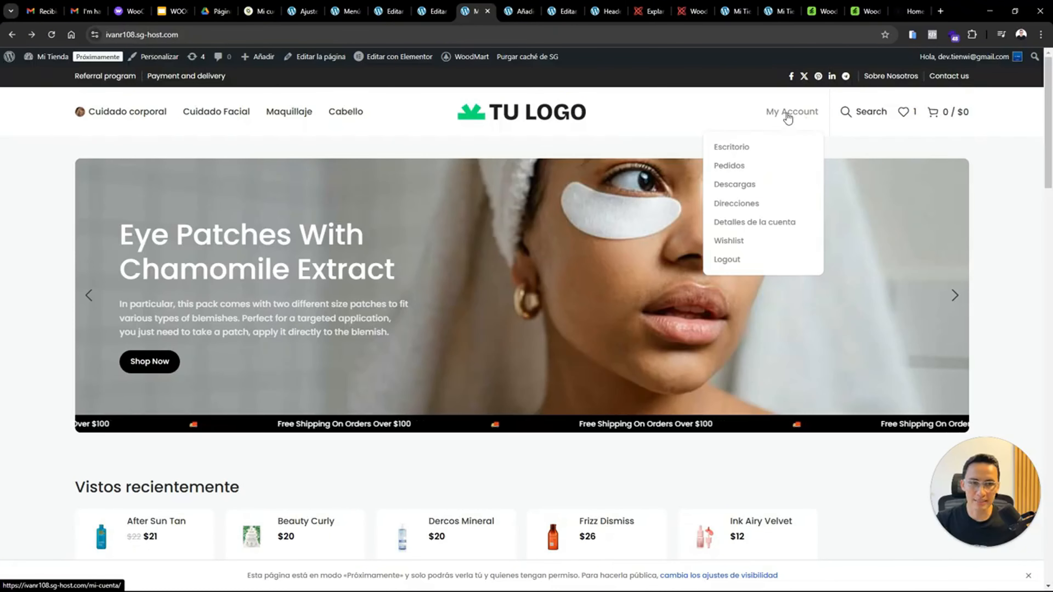
{"action": "scroll", "coordinate": [581, 144], "scroll_direction": "down", "scroll_amount": 5}
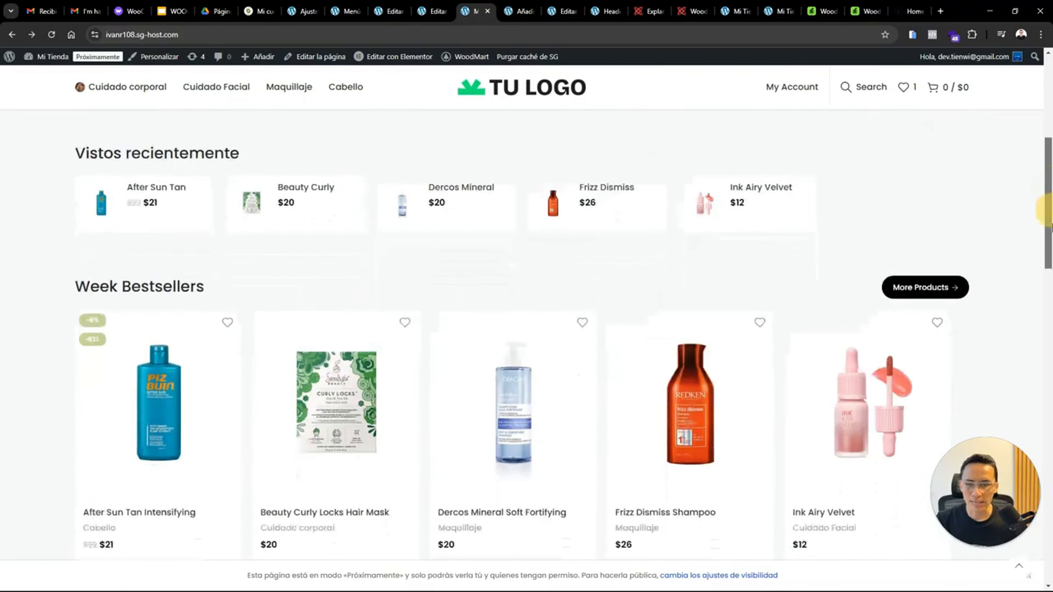
{"action": "scroll", "coordinate": [581, 144], "scroll_direction": "up", "scroll_amount": 5}
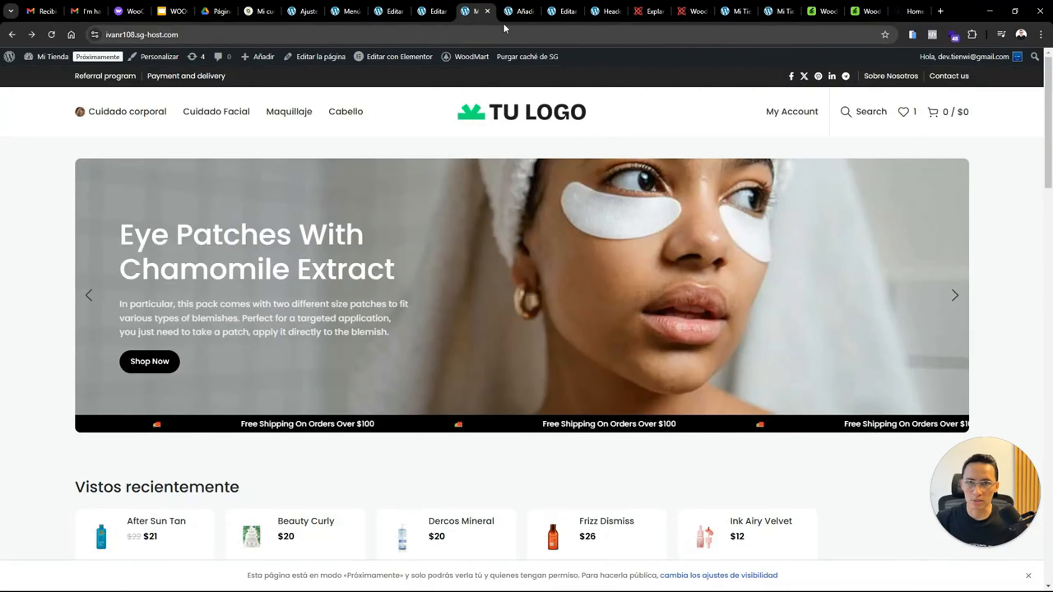
Search for "loco translate" among the WordPress plugins, then install and activate the Loco Translate plugin
{"action": "left_click", "coordinate": [507, 14]}
{"action": "scroll", "coordinate": [248, 291], "scroll_direction": "down", "scroll_amount": 2}
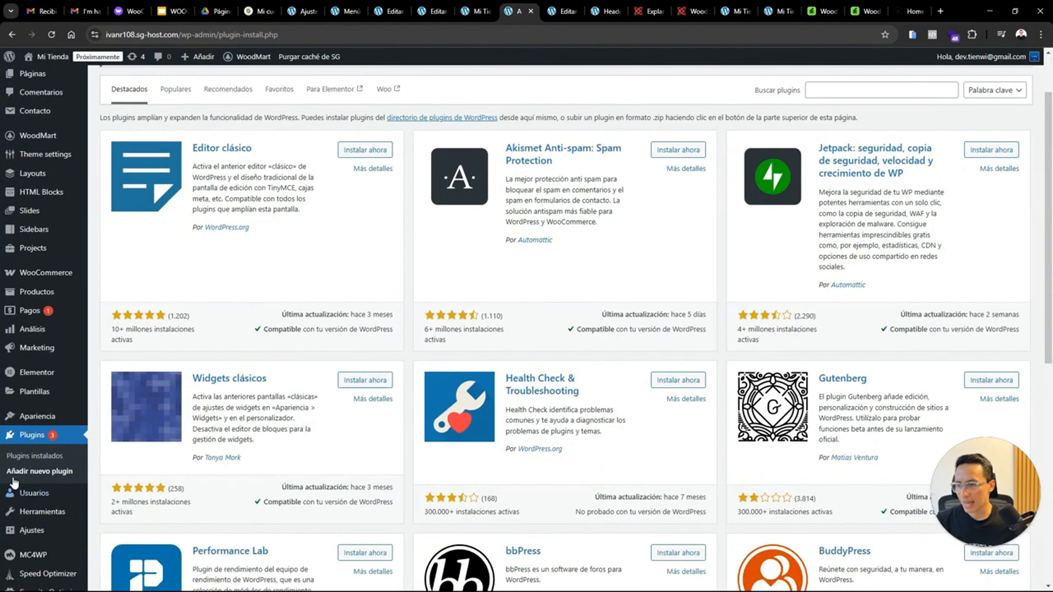
{"action": "left_click", "coordinate": [33, 472]}
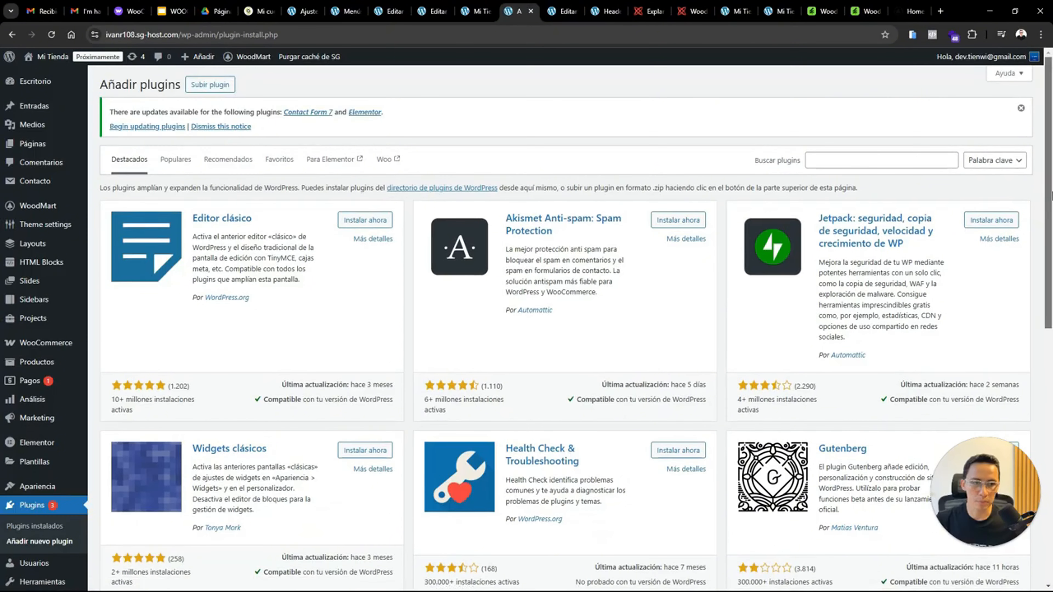
{"action": "left_click", "coordinate": [1050, 152]}
{"action": "left_click", "coordinate": [374, 226]}
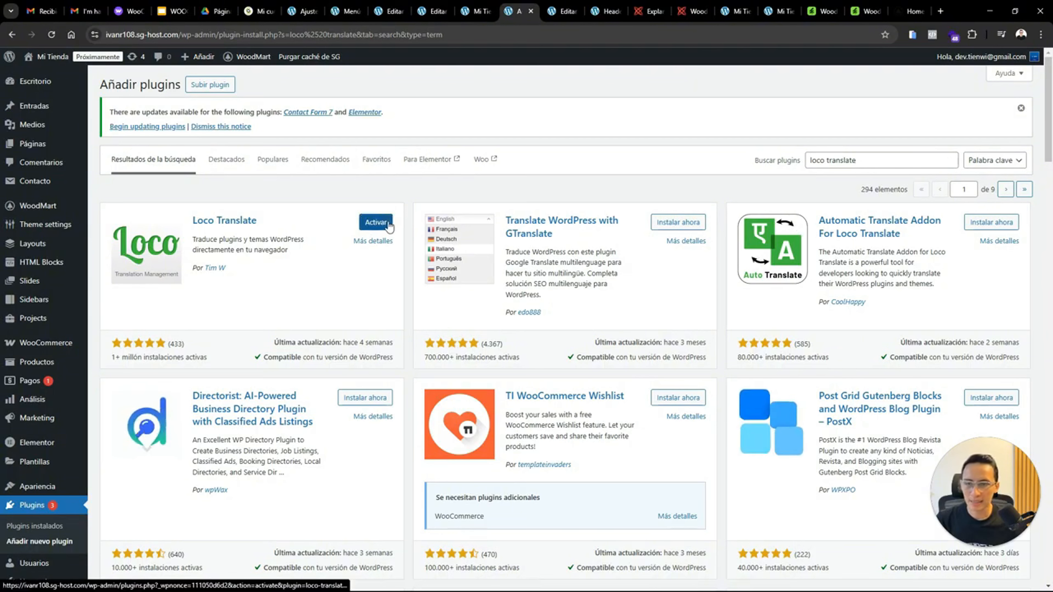
{"action": "left_click", "coordinate": [376, 223]}
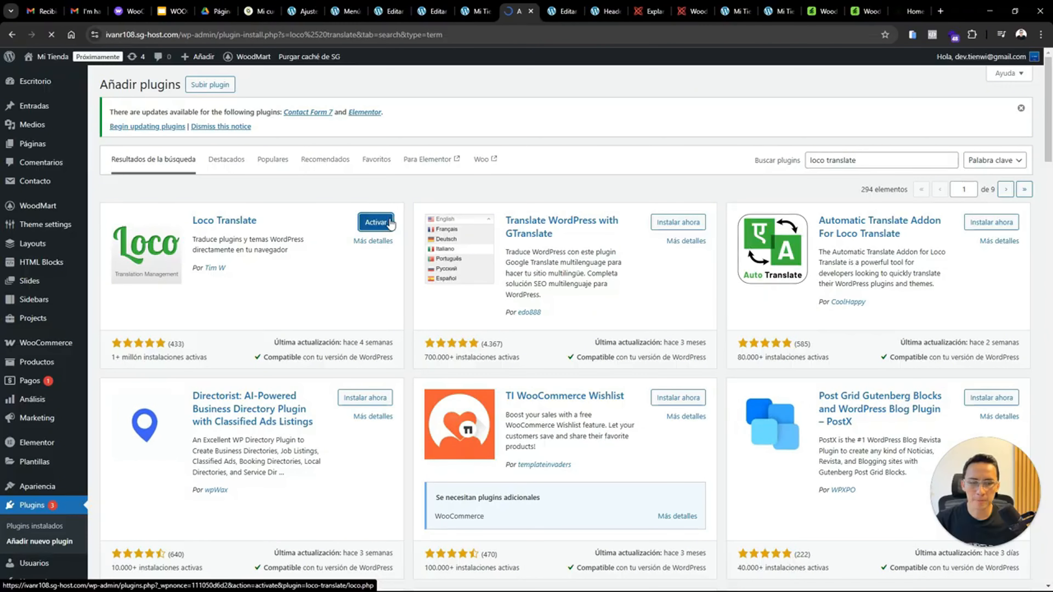
Open Loco Translate and go to its list of translatable themes
{"action": "left_click_drag", "start_coordinate": [1050, 167], "coordinate": [1051, 365]}
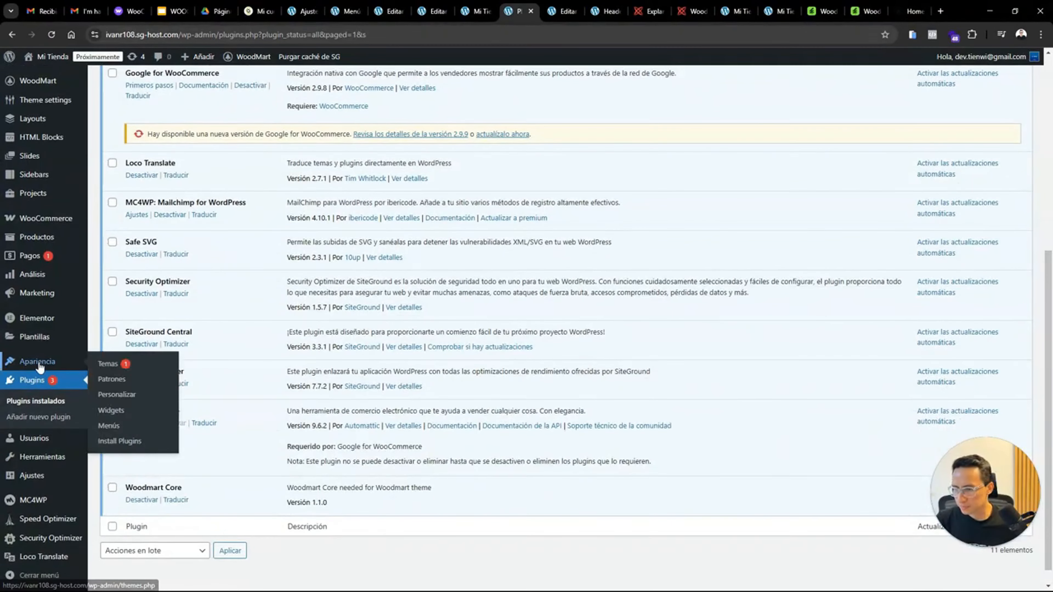
{"action": "mouse_move", "coordinate": [40, 564]}
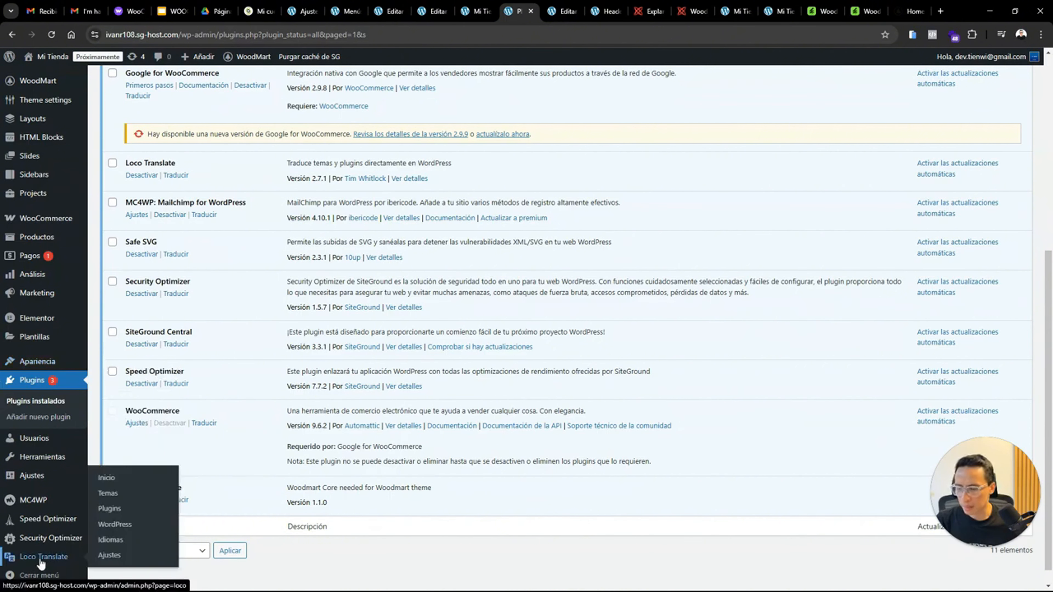
{"action": "left_click", "coordinate": [58, 561]}
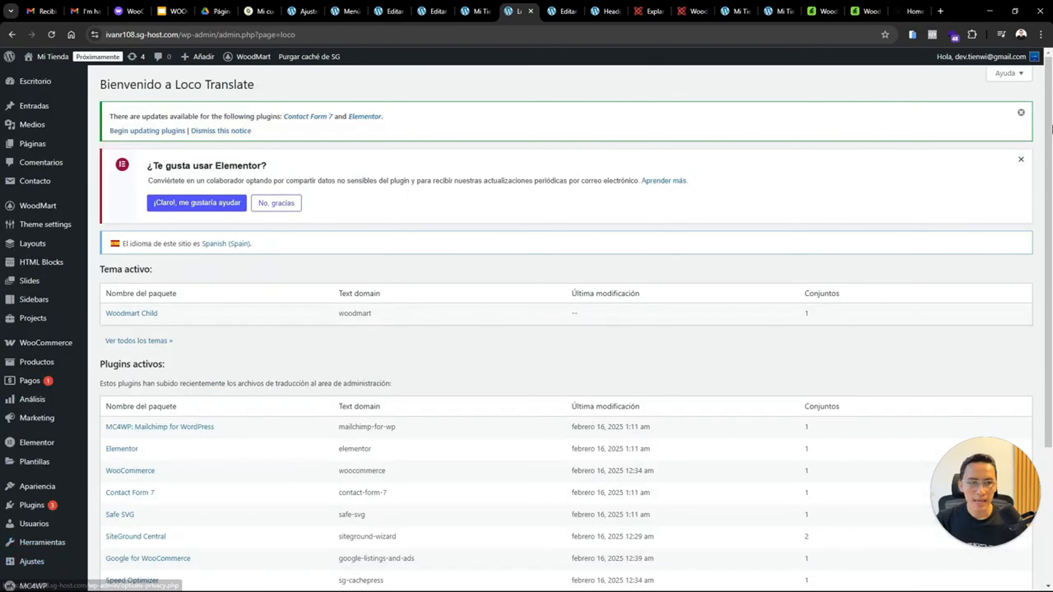
{"action": "left_click_drag", "start_coordinate": [1051, 129], "coordinate": [1051, 206]}
{"action": "scroll", "coordinate": [57, 493], "scroll_direction": "down", "scroll_amount": 2}
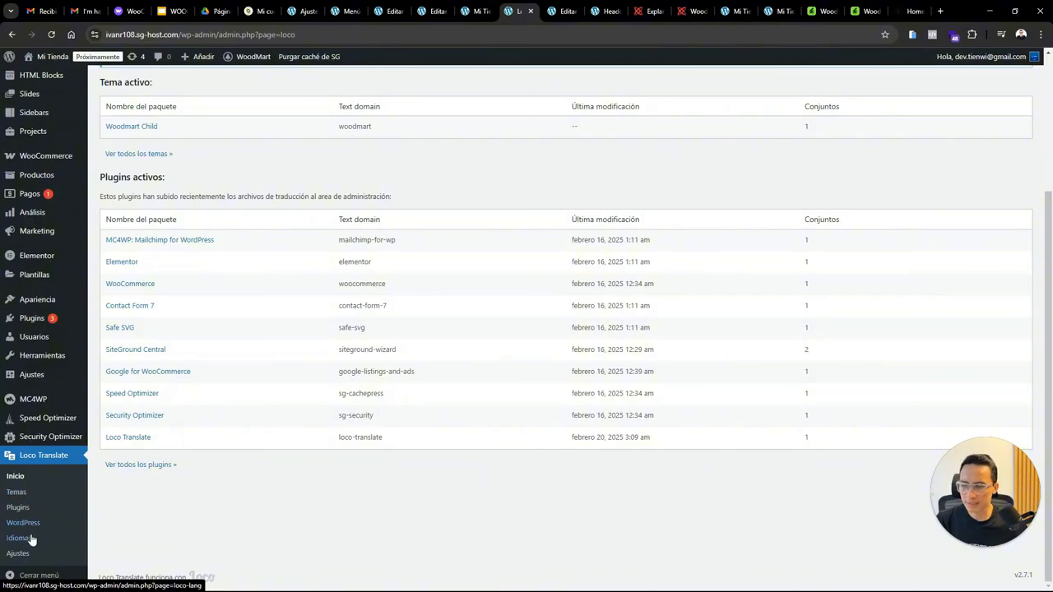
{"action": "left_click", "coordinate": [16, 496]}
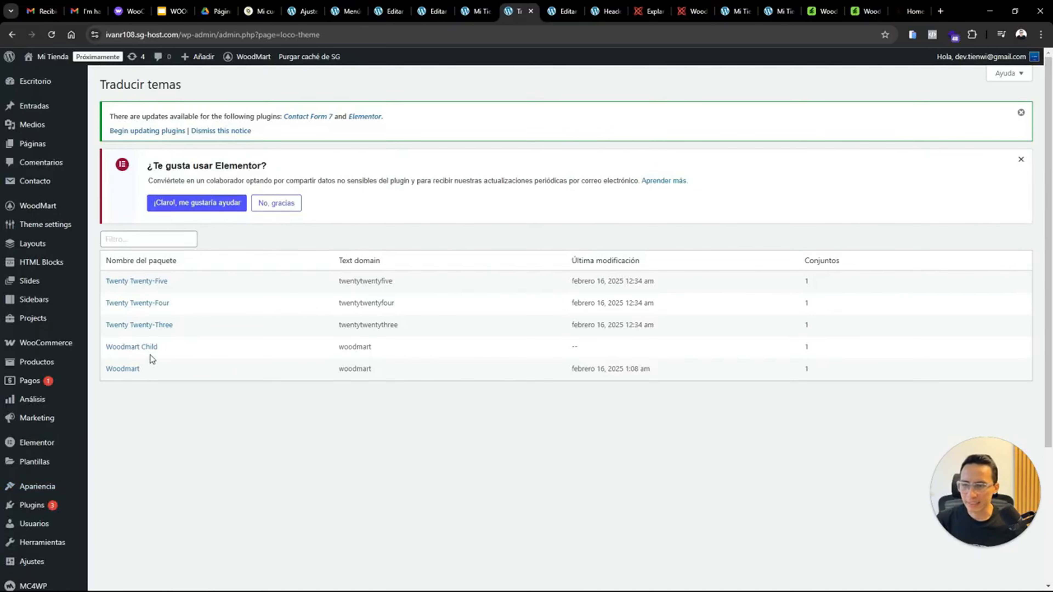
Examine the Woodmart theme's translation summary and return to the list of translatable themes
{"action": "left_click", "coordinate": [129, 371]}
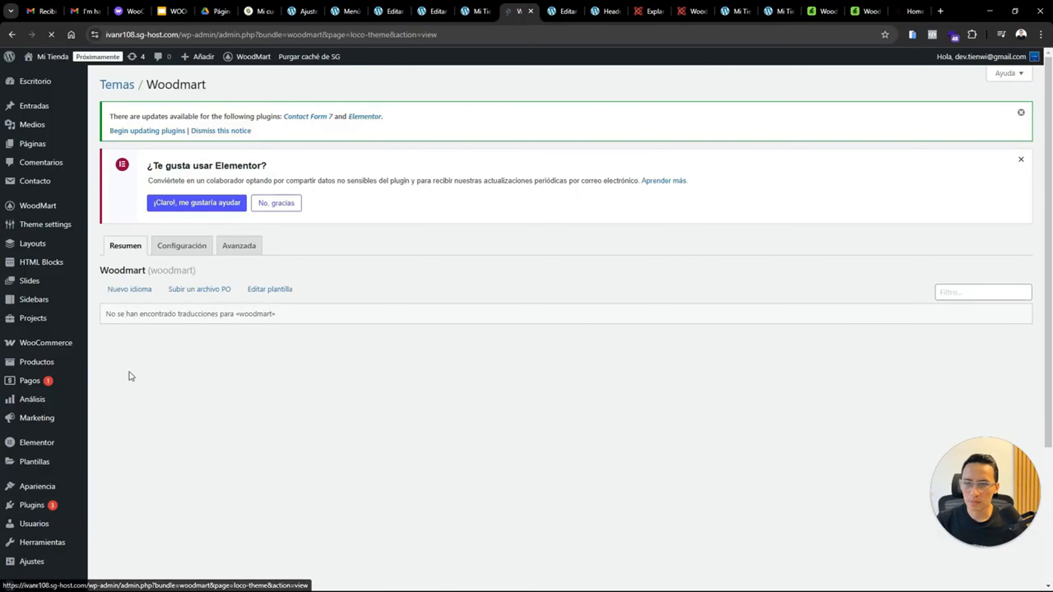
{"action": "scroll", "coordinate": [1050, 199], "scroll_direction": "down", "scroll_amount": 1}
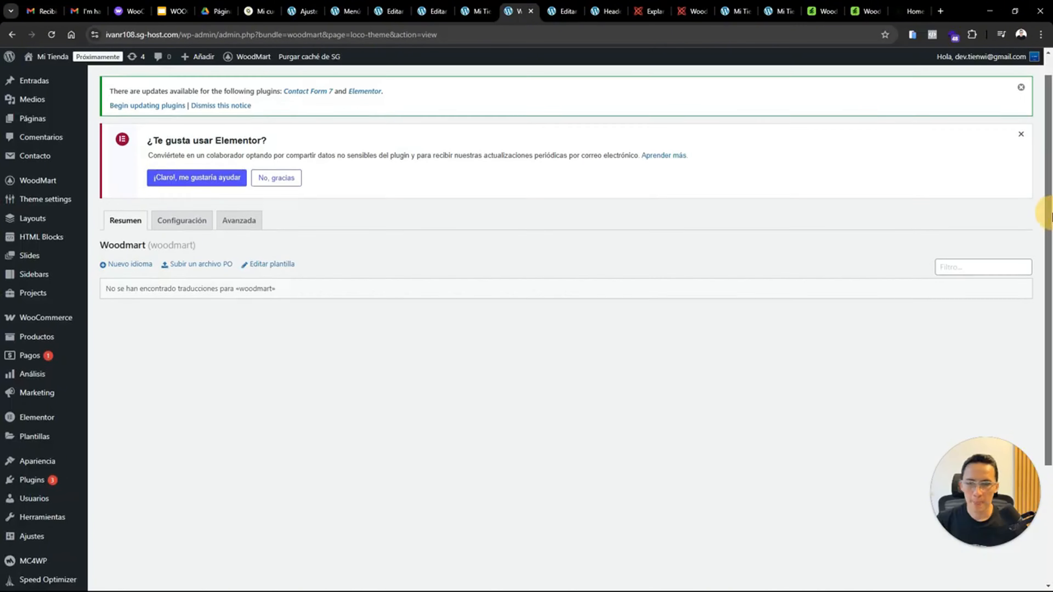
{"action": "scroll", "coordinate": [1049, 199], "scroll_direction": "up", "scroll_amount": 1}
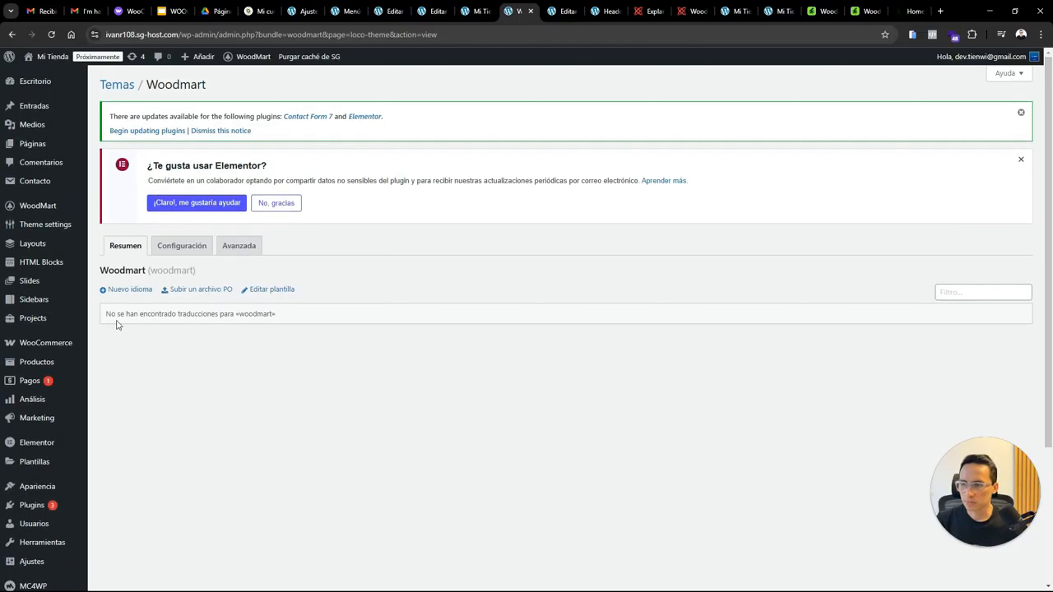
{"action": "key", "text": "alt+Left"}
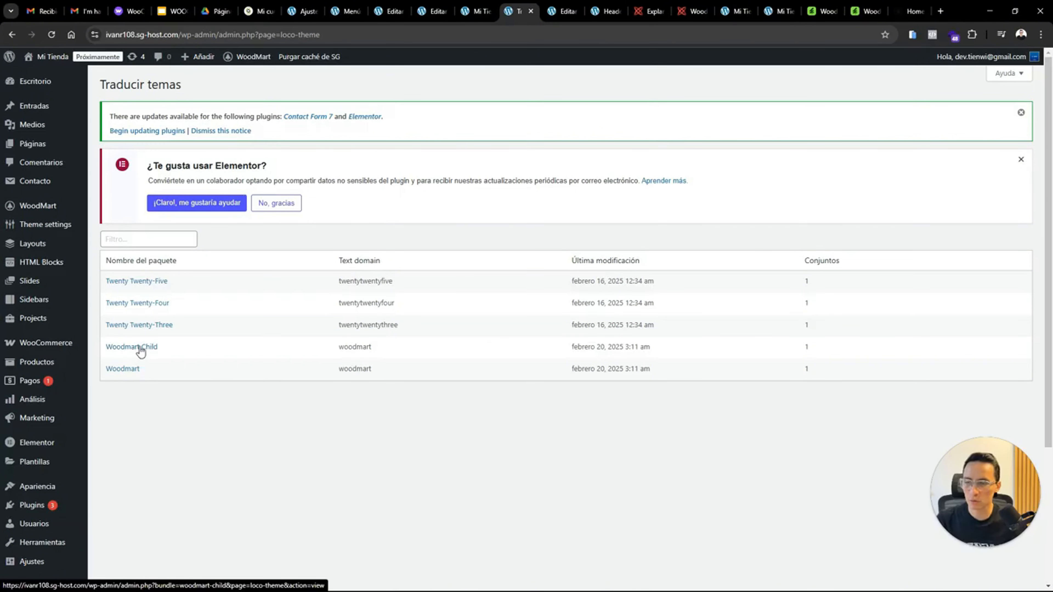
Start a new Spanish (Spain) translation of the Woodmart theme in the custom location languages/loco/themes/woodmart-es_ES.po
{"action": "left_click", "coordinate": [123, 370]}
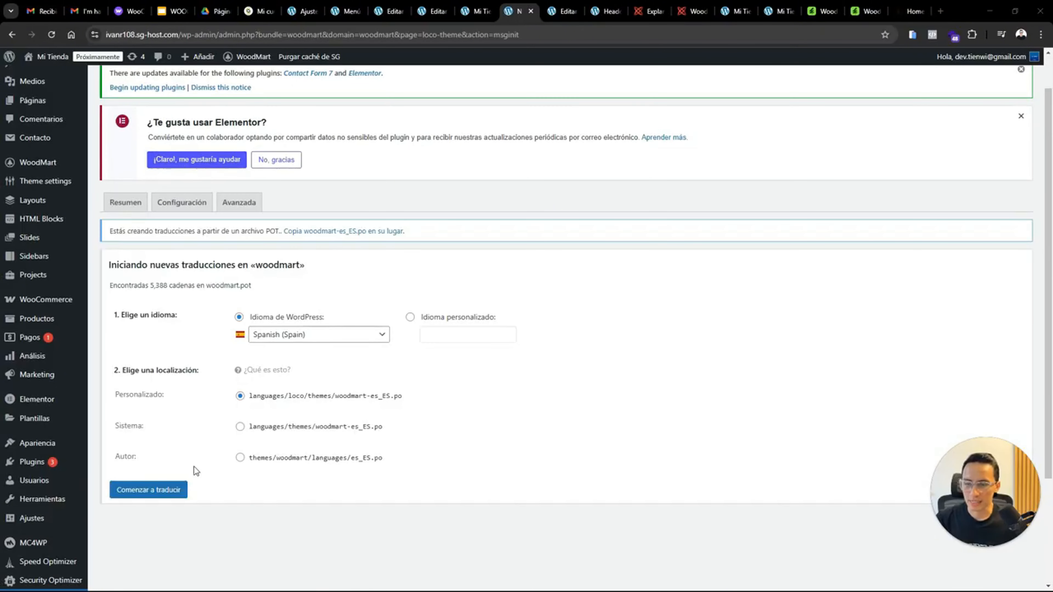
{"action": "left_click", "coordinate": [171, 491]}
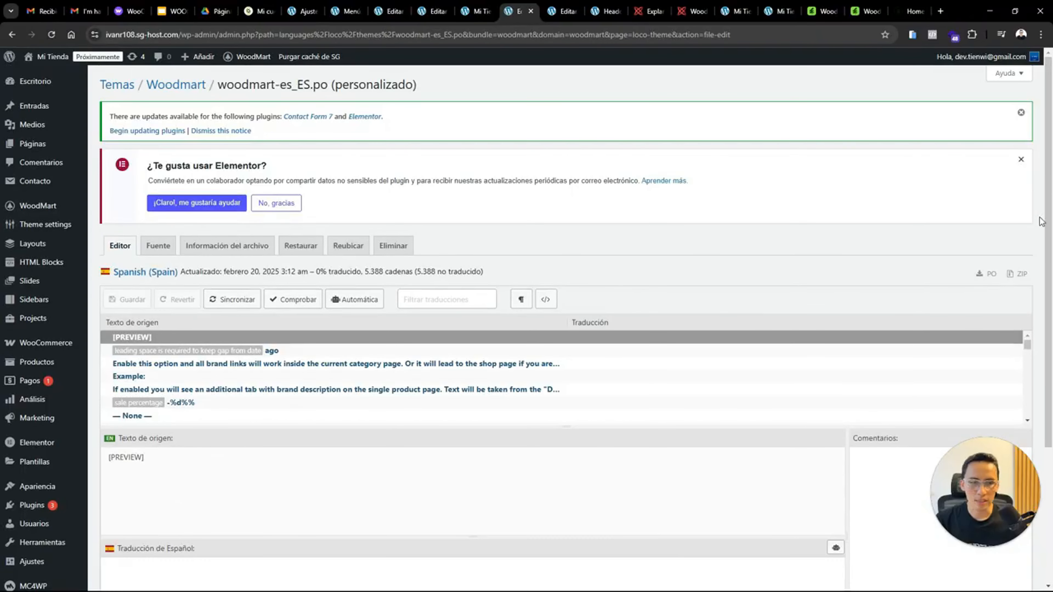
{"action": "scroll", "coordinate": [363, 282], "scroll_direction": "down", "scroll_amount": 1}
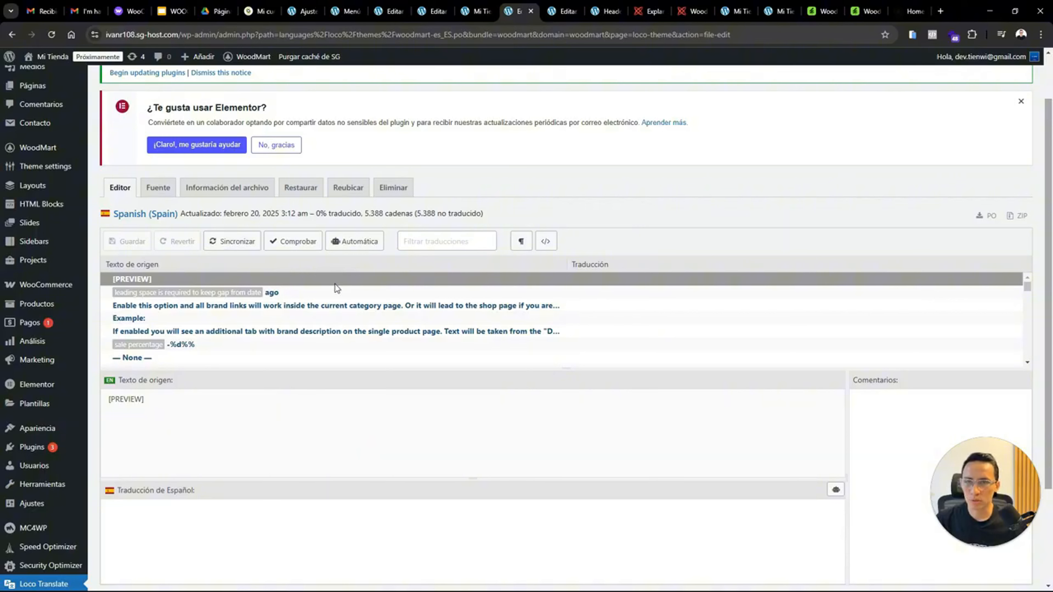
Check the My Account menu on the store's home page and filter the Woodmart translation strings by "My acc"
{"action": "left_click", "coordinate": [473, 12]}
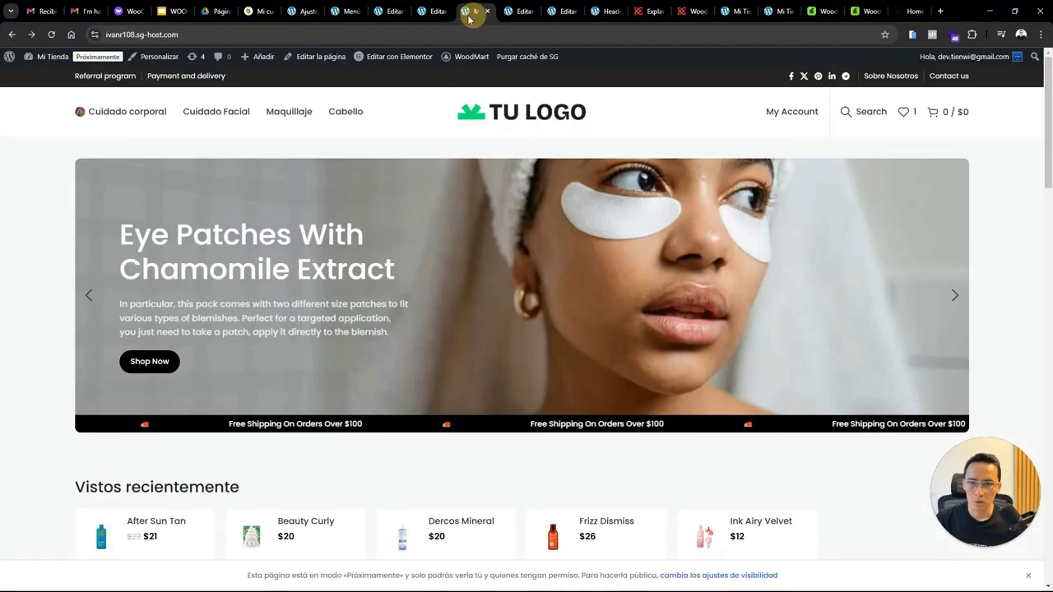
{"action": "mouse_move", "coordinate": [798, 122]}
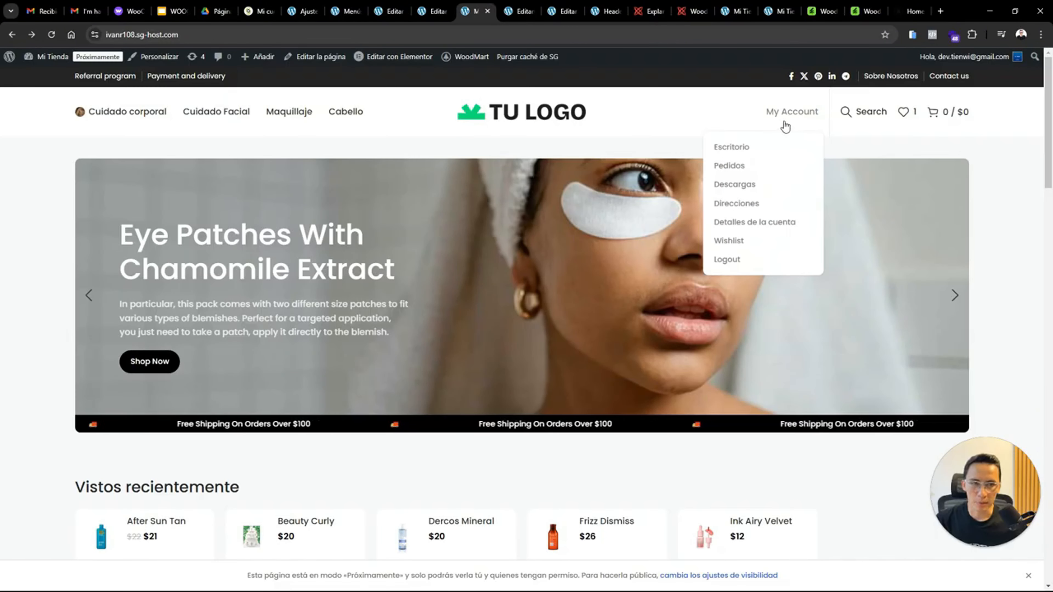
{"action": "left_click", "coordinate": [519, 11]}
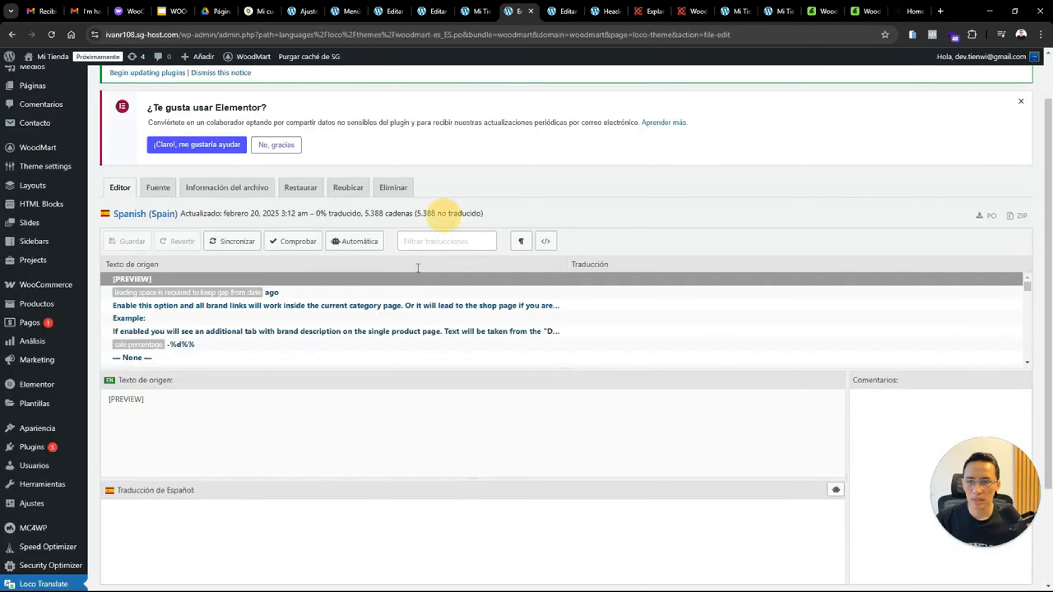
{"action": "left_click", "coordinate": [450, 248]}
{"action": "type", "text": "My aa"}
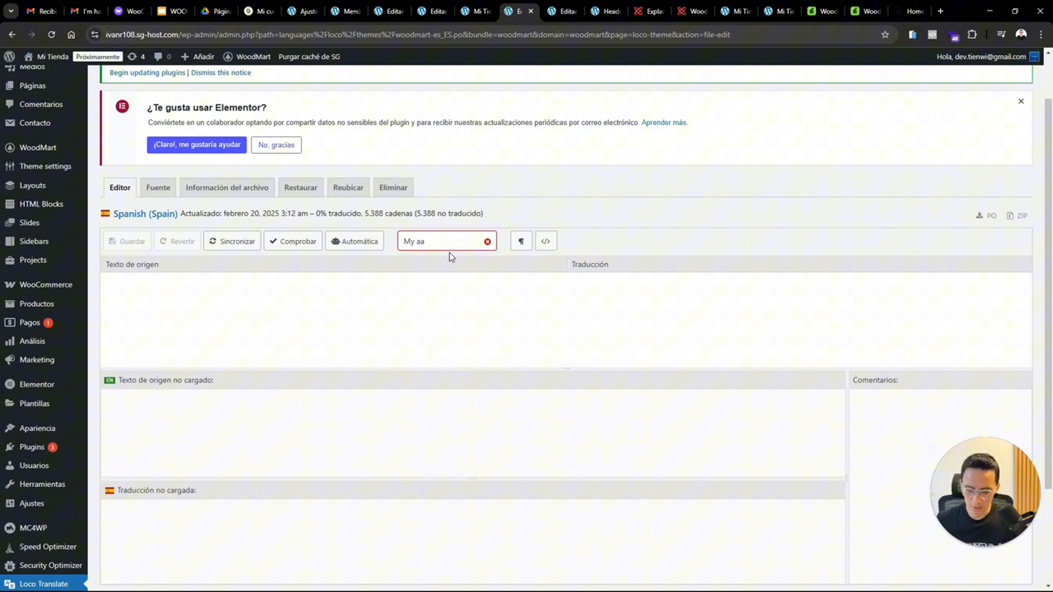
{"action": "key", "text": "BackSpace"}
{"action": "type", "text": "cc"}
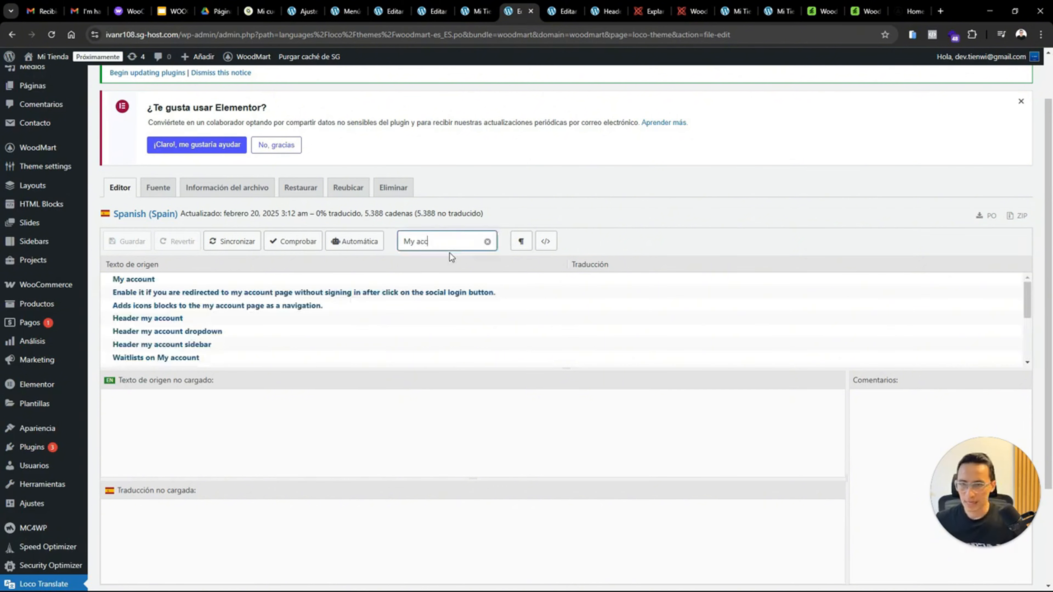
Translate the "My account" string as "Mi Cuenta", save the translation and synchronize it with the template
{"action": "left_click", "coordinate": [155, 278]}
{"action": "left_click_drag", "start_coordinate": [1049, 249], "coordinate": [1048, 306]}
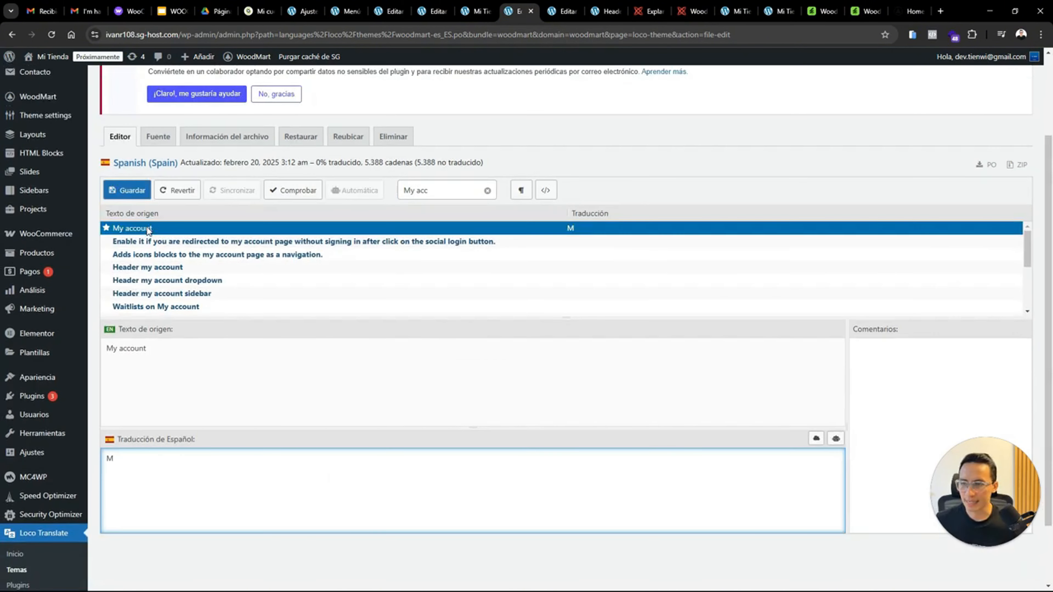
{"action": "left_click", "coordinate": [144, 229]}
{"action": "left_click", "coordinate": [139, 466]}
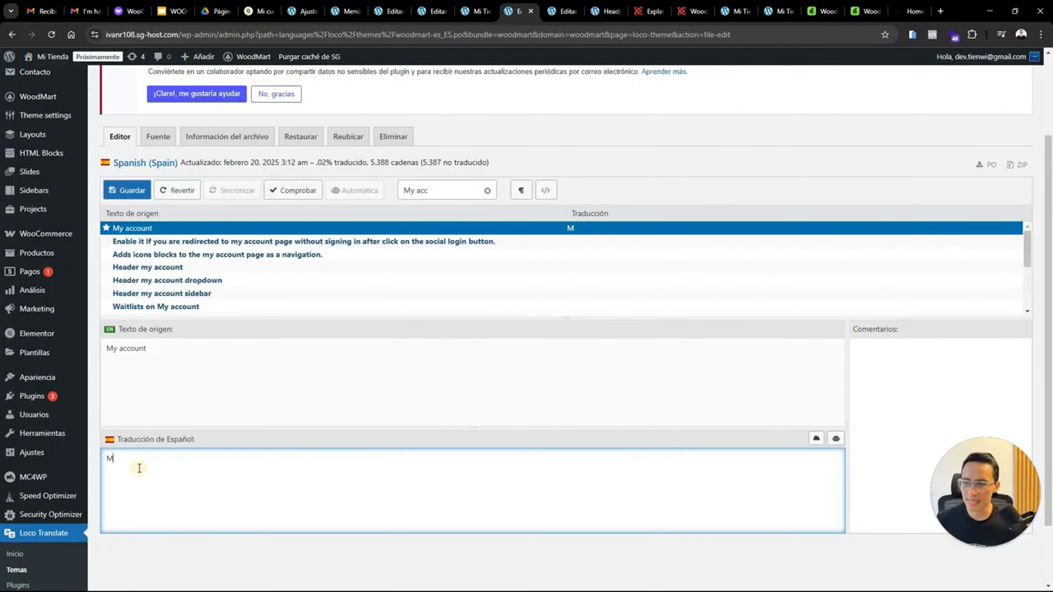
{"action": "left_click", "coordinate": [132, 332]}
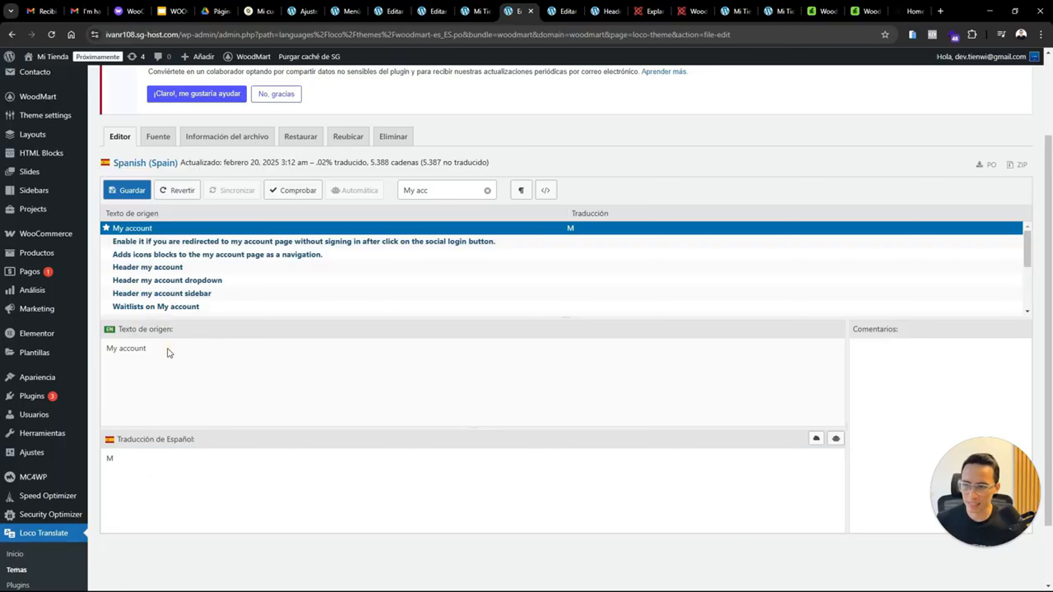
{"action": "left_click", "coordinate": [170, 460]}
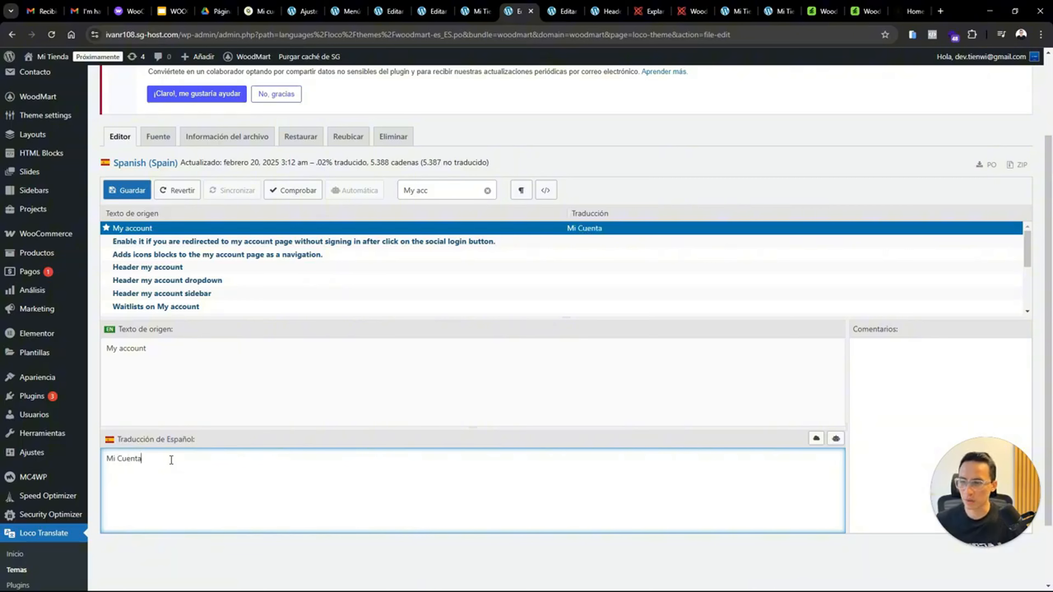
{"action": "left_click", "coordinate": [124, 188]}
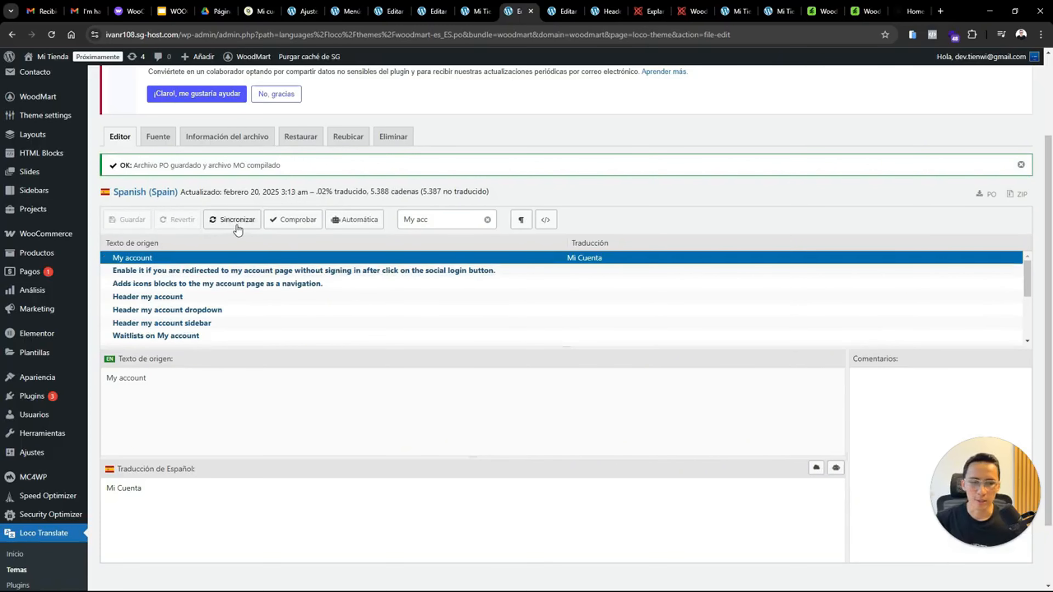
{"action": "left_click", "coordinate": [235, 224]}
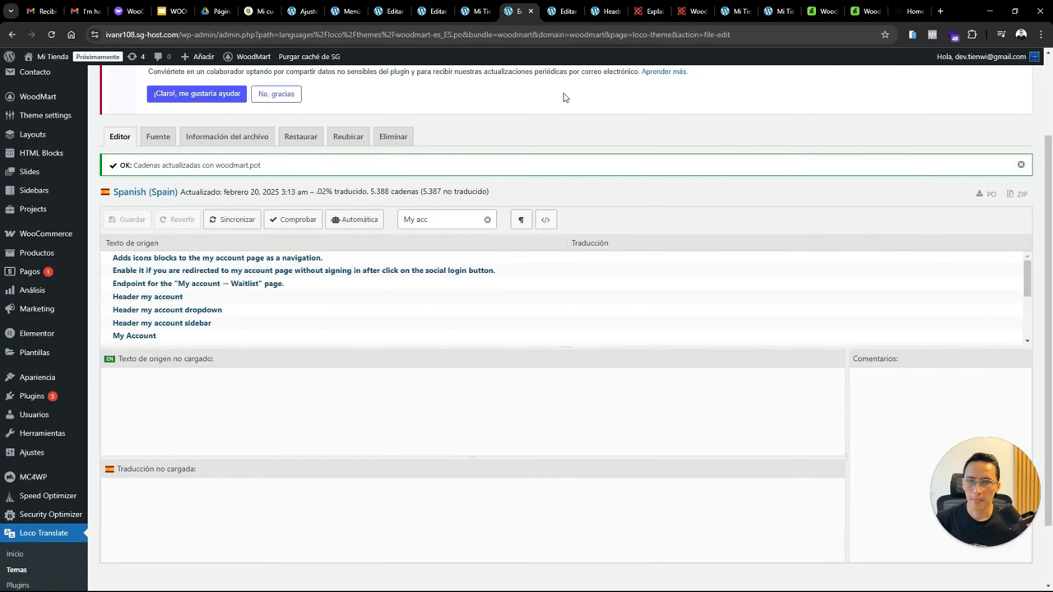
Check the account menu's label in the header of the store's home page
{"action": "left_click", "coordinate": [479, 11]}
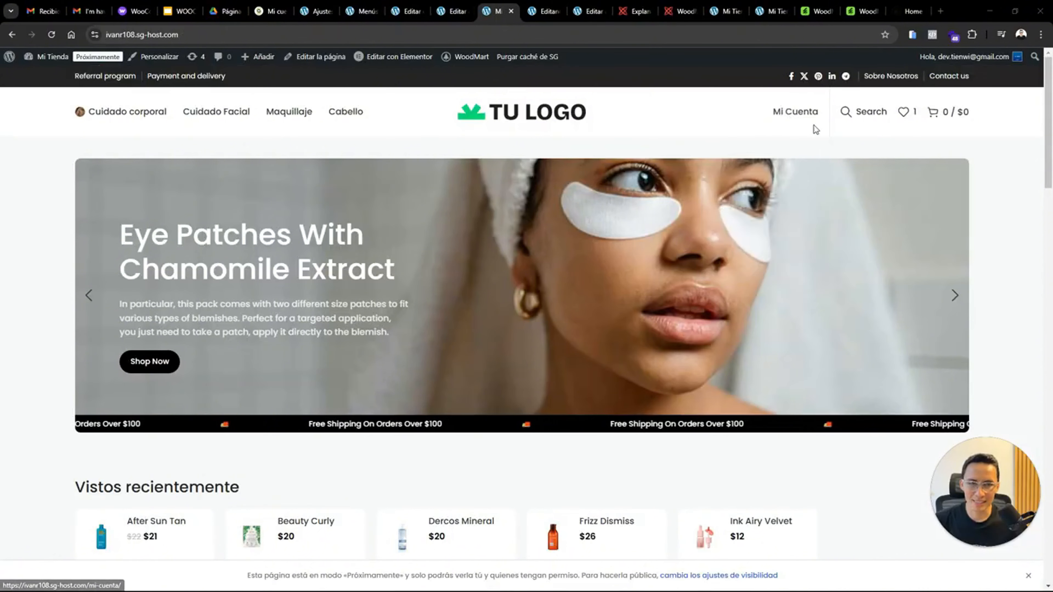
{"action": "mouse_move", "coordinate": [788, 118]}
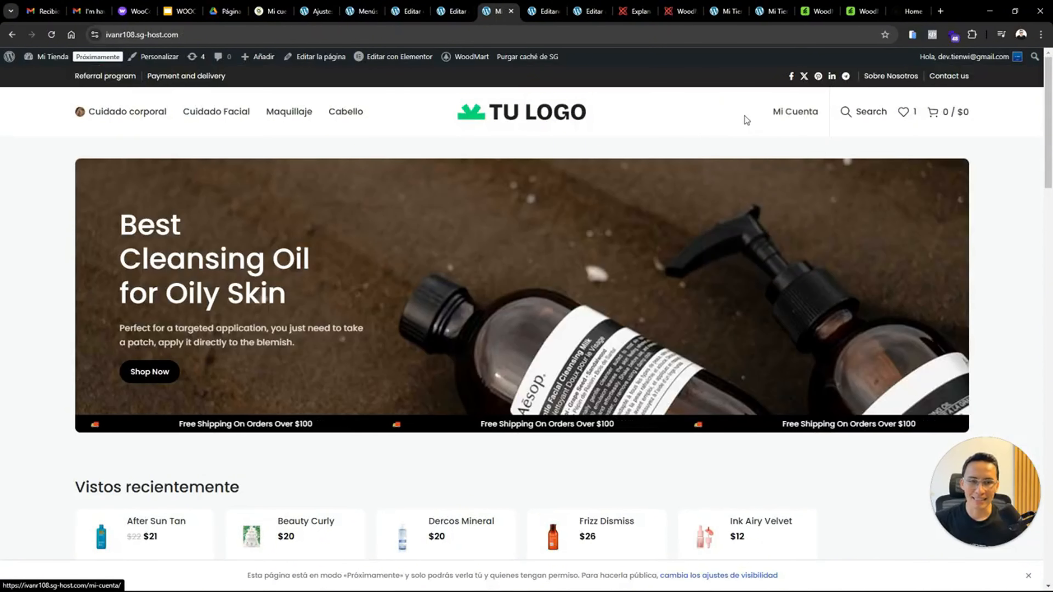
Return to the Woodmart translation editor and go to Loco Translate's list of translatable plugins
{"action": "left_click", "coordinate": [541, 11]}
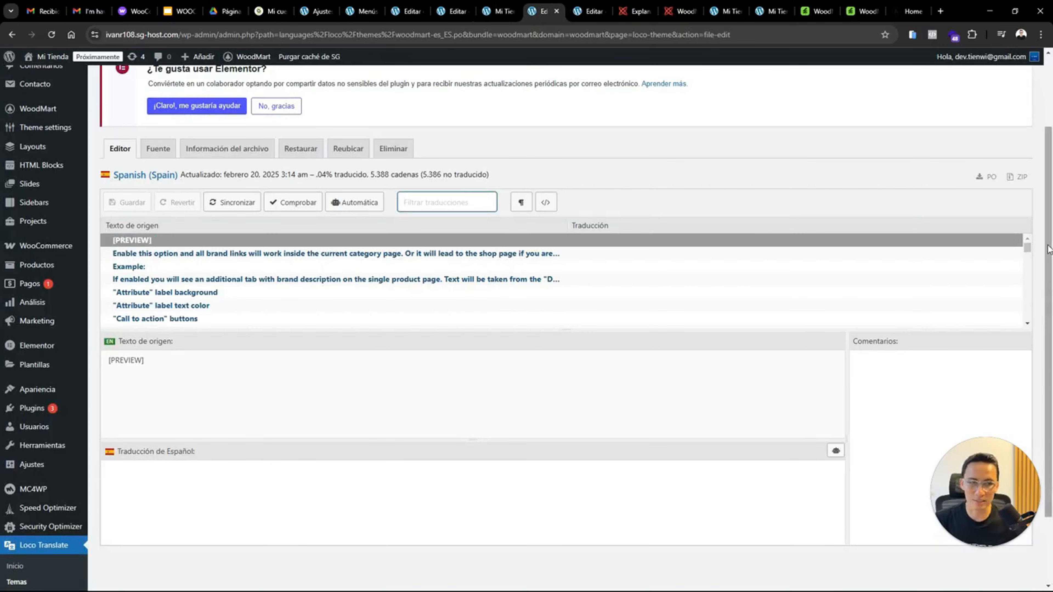
{"action": "left_click_drag", "start_coordinate": [1048, 250], "coordinate": [1049, 268]}
{"action": "scroll", "coordinate": [6, 511], "scroll_direction": "down", "scroll_amount": 2}
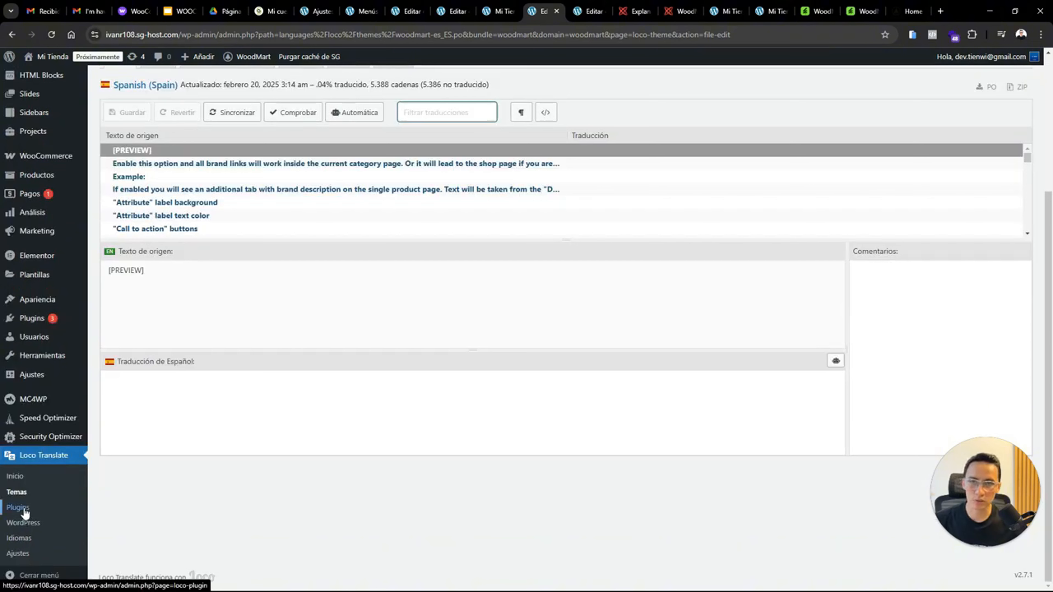